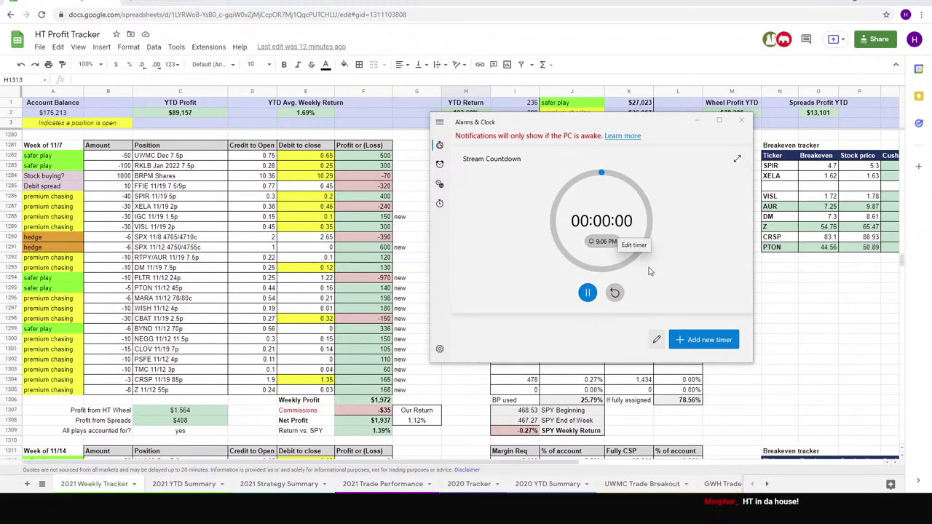
# Step: Close the stream countdown timer window
pyautogui.click(742, 122)
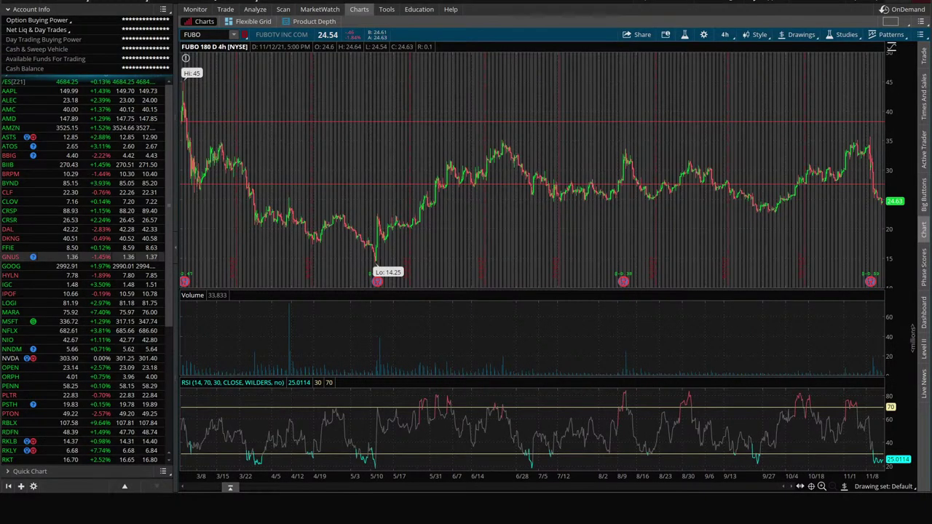
# Step: In thinkorswim, chart SPIR on the 5-day, 5-minute time frame
pyautogui.click(204, 35)
pyautogui.write('SP')
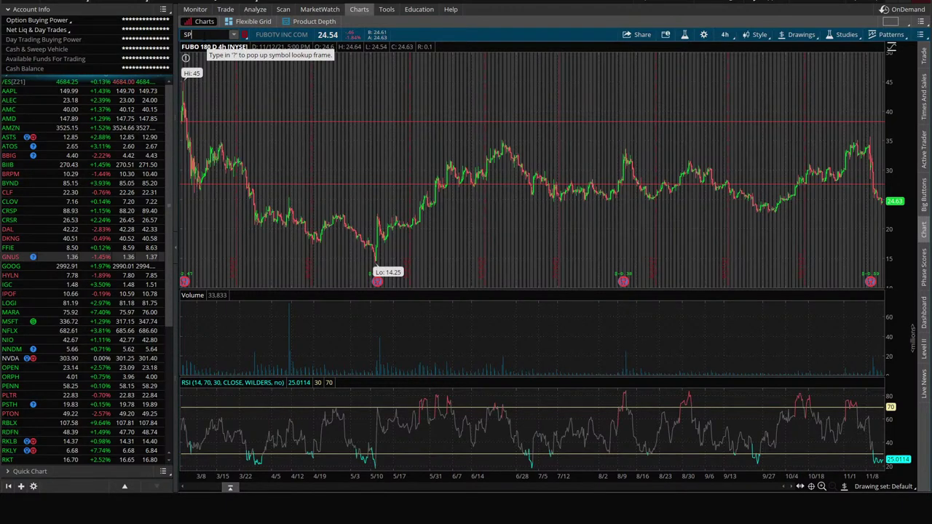
pyautogui.write('IR')
pyautogui.press('Return')
pyautogui.click(724, 34)
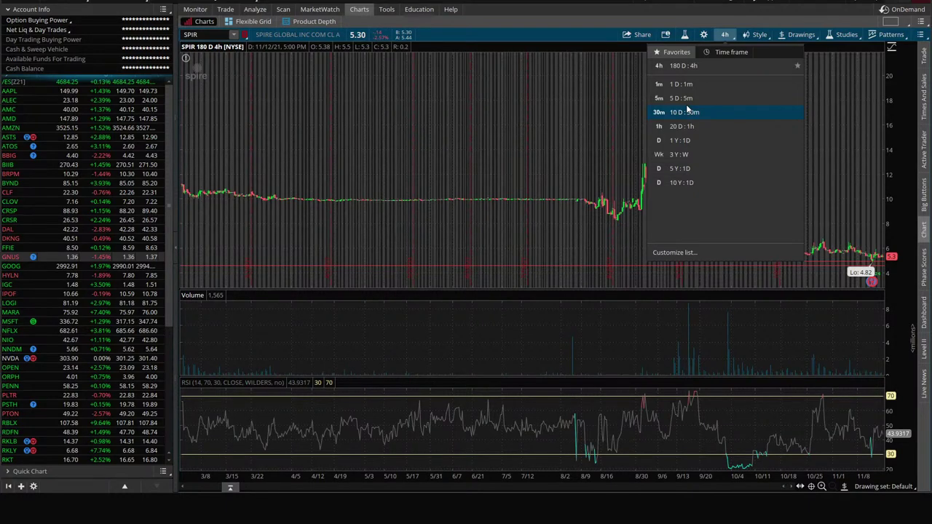
pyautogui.click(683, 97)
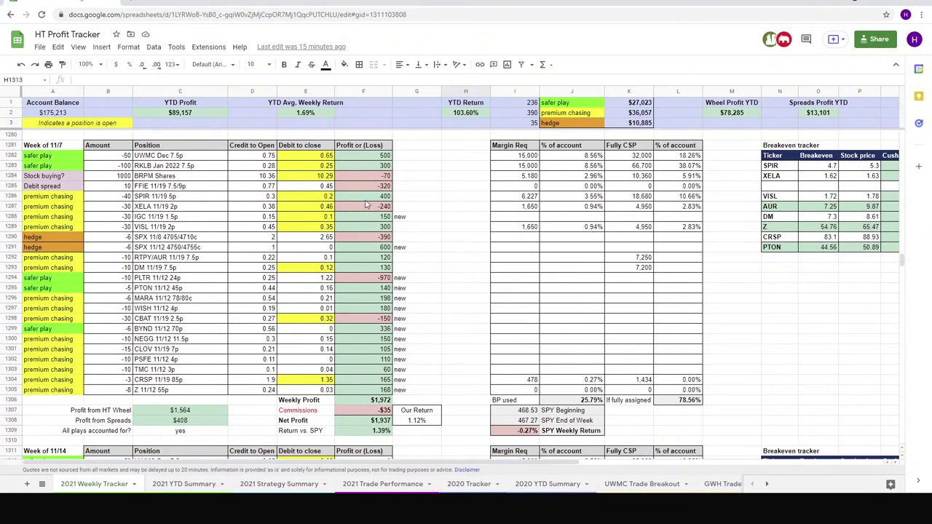
# Step: In the HT Profit Tracker spreadsheet, total the week of 11/7 results for XELA through VISL and both SPX hedges, and check RTPY/AUR
pyautogui.moveTo(381, 227); pyautogui.dragTo(381, 211)
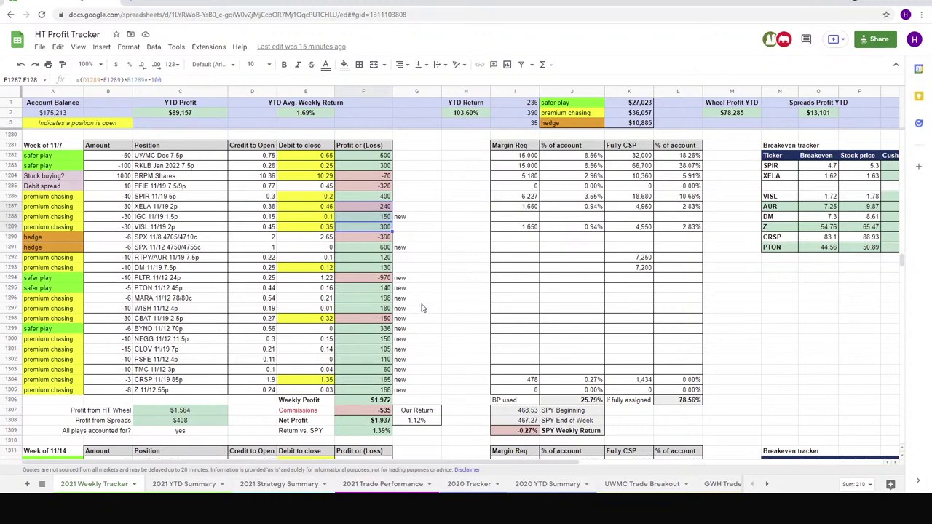
pyautogui.click(434, 250)
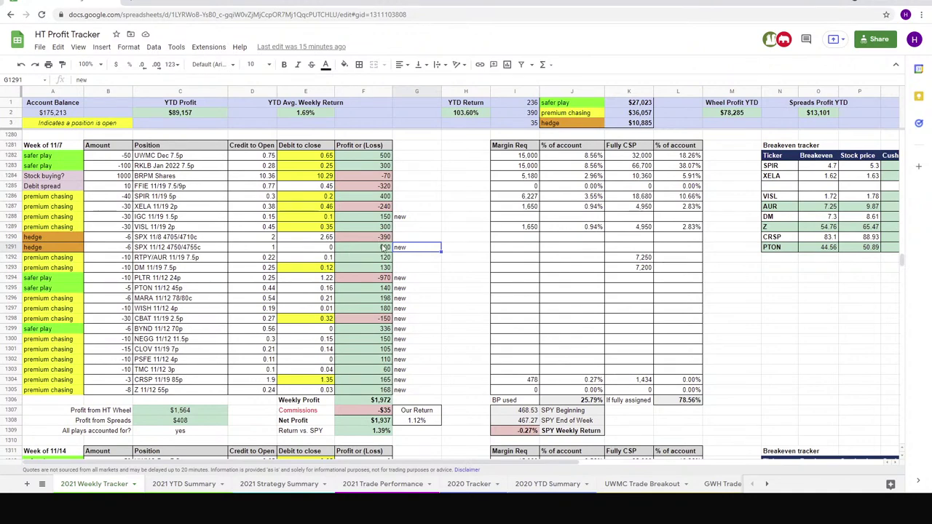
pyautogui.moveTo(378, 247); pyautogui.dragTo(380, 237)
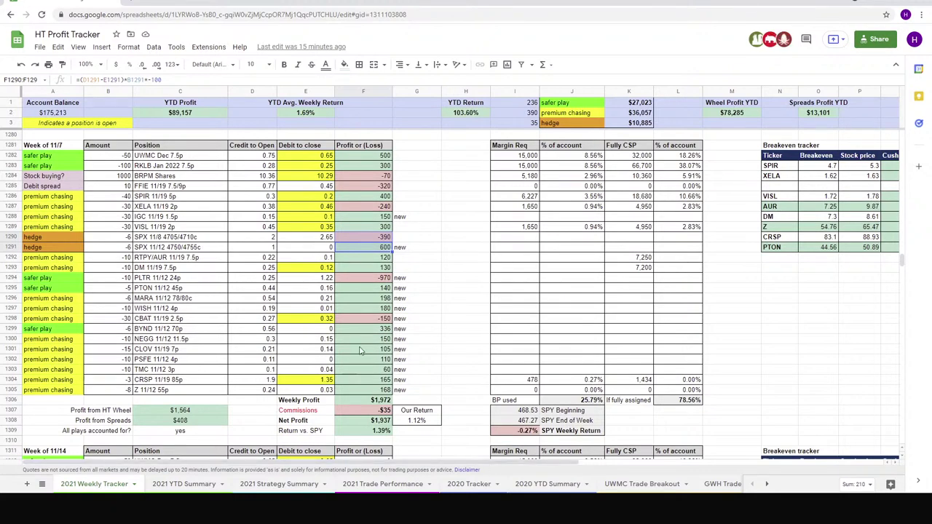
pyautogui.scroll(-2, 465, 228)
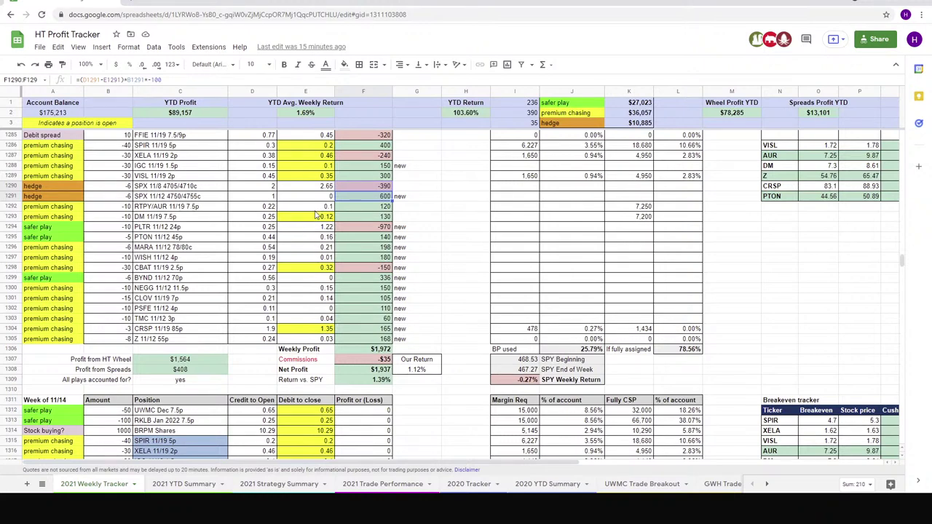
pyautogui.click(361, 207)
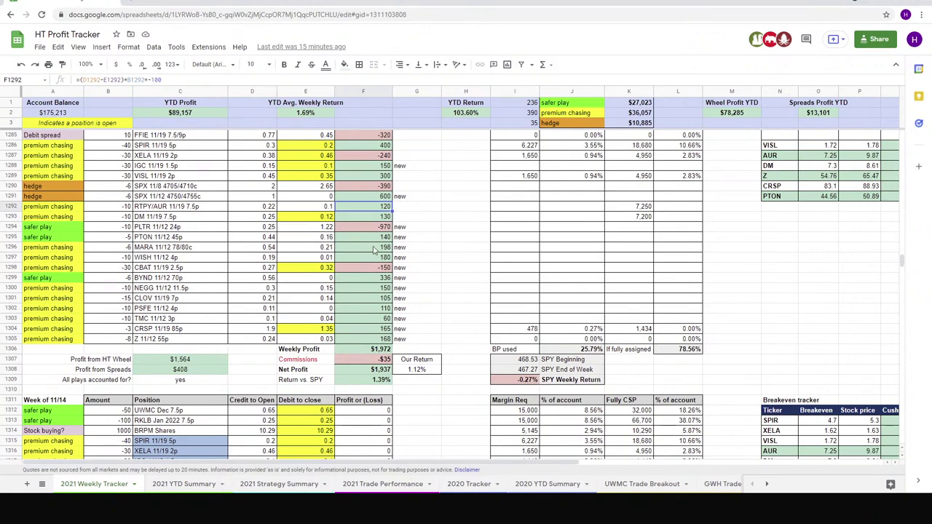
pyautogui.scroll(2, 373, 249)
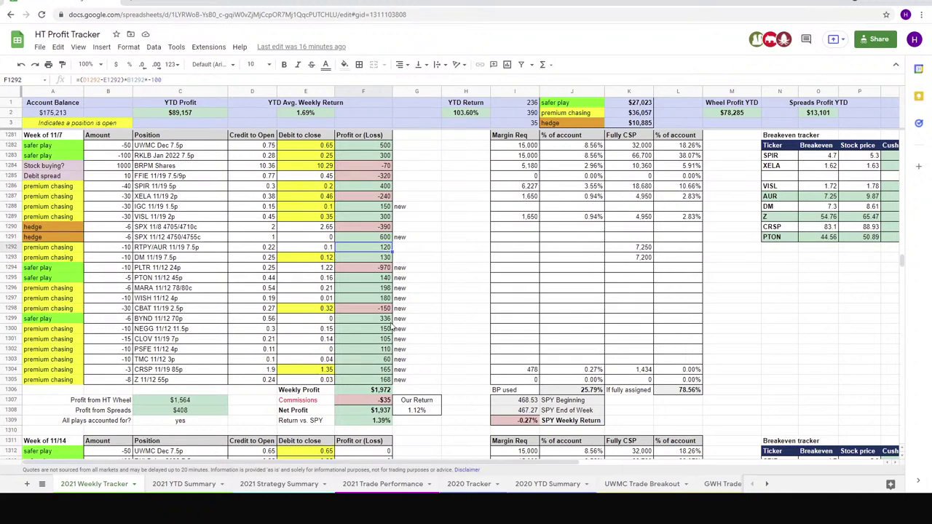
# Step: Check the sum and count of the profit or loss values for all week of 11/7 positions
pyautogui.moveTo(374, 385); pyautogui.dragTo(364, 146)
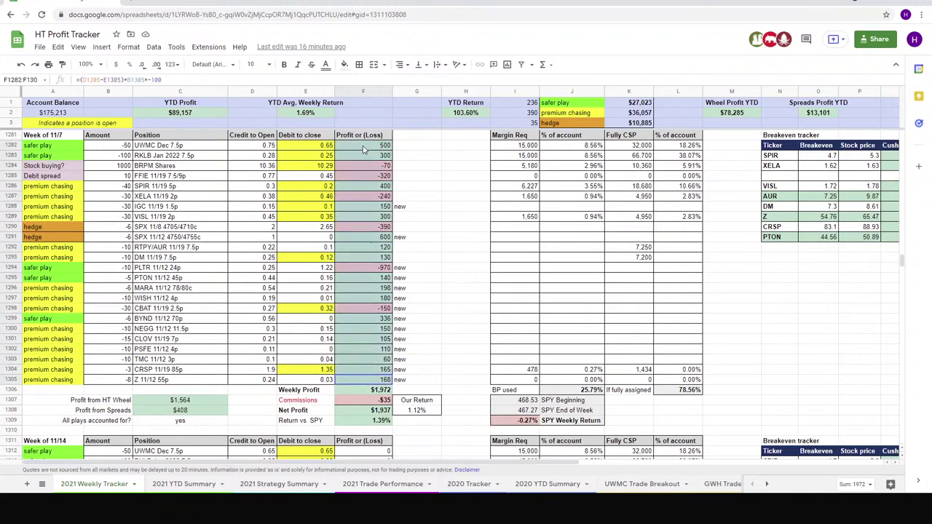
pyautogui.click(859, 483)
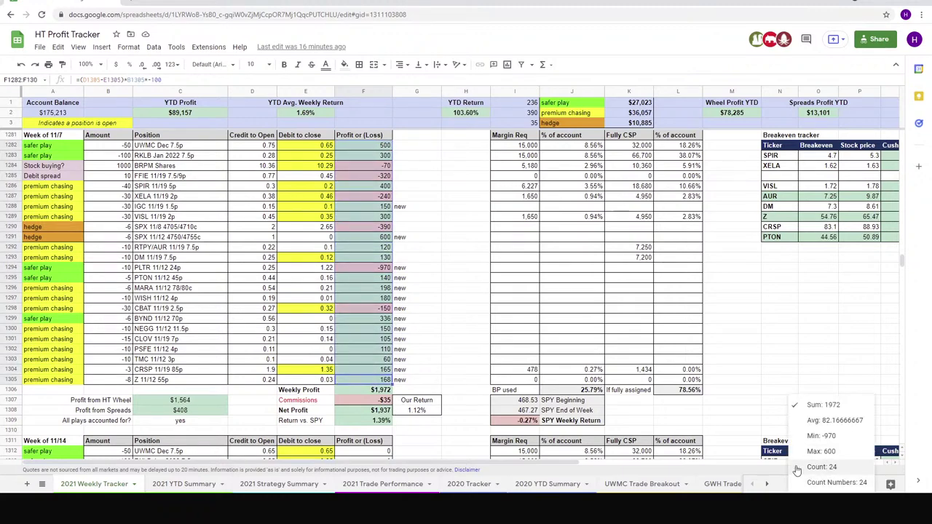
pyautogui.click(380, 300)
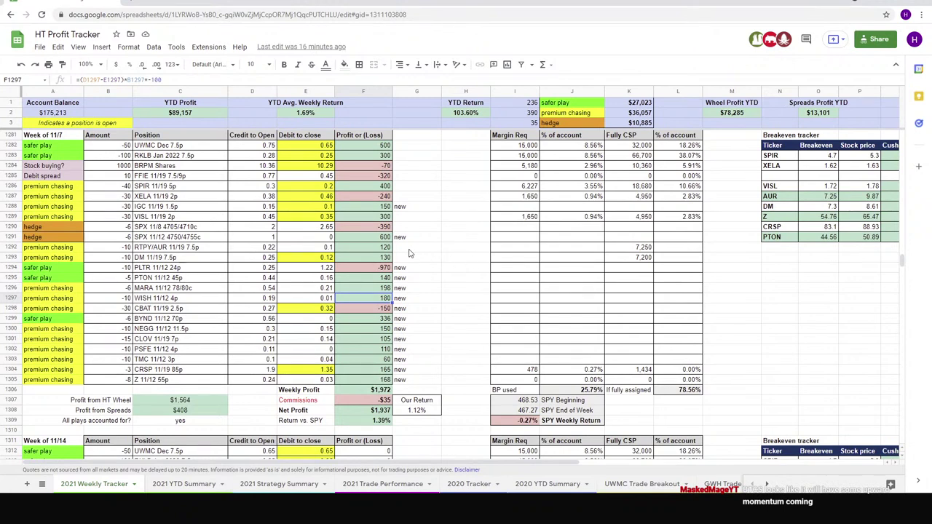
# Step: Check the combined result of the two SPX hedges and the result of the PLTR 11/12 24p trade
pyautogui.click(377, 228)
pyautogui.keyDown('shift'); pyautogui.click(375, 242); pyautogui.keyUp('shift')
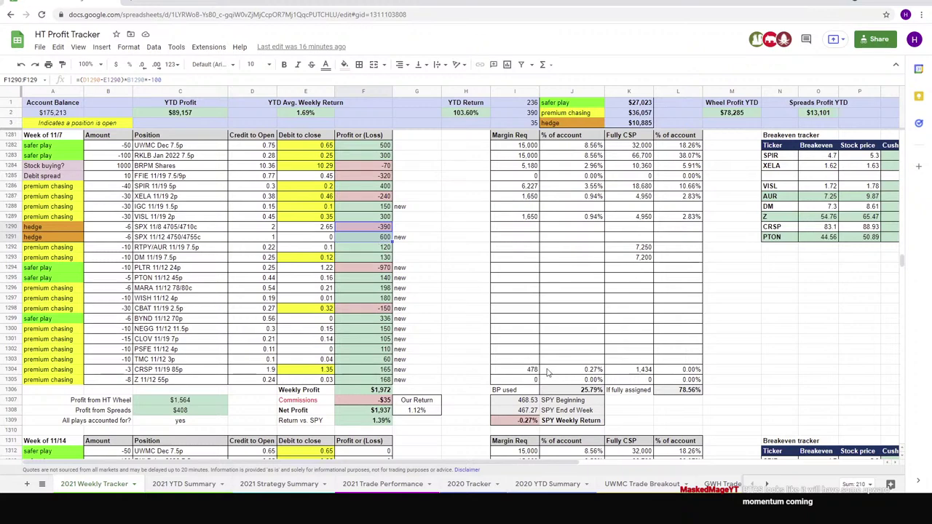
pyautogui.click(375, 269)
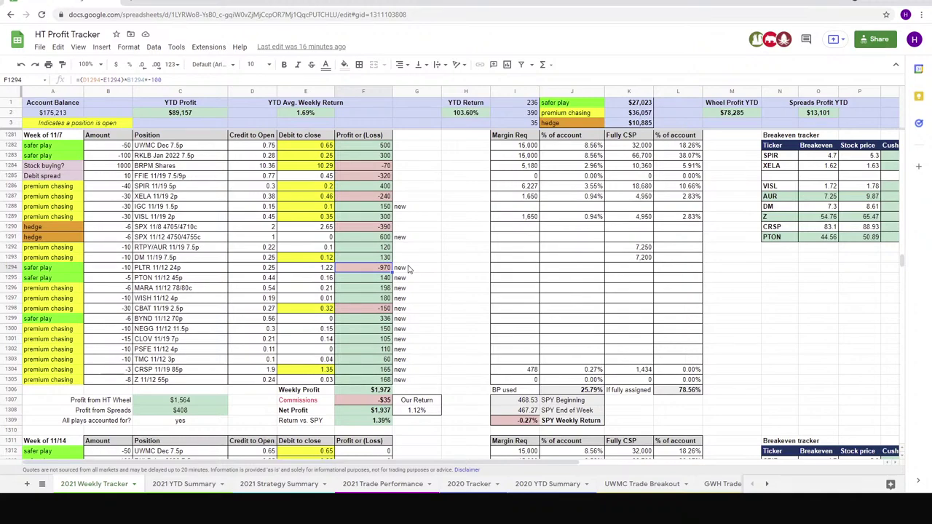
# Step: Open the PLTR Trade Breakout sheet of the tracker
pyautogui.scroll(-5, 408, 268)
pyautogui.scroll(6, 408, 268)
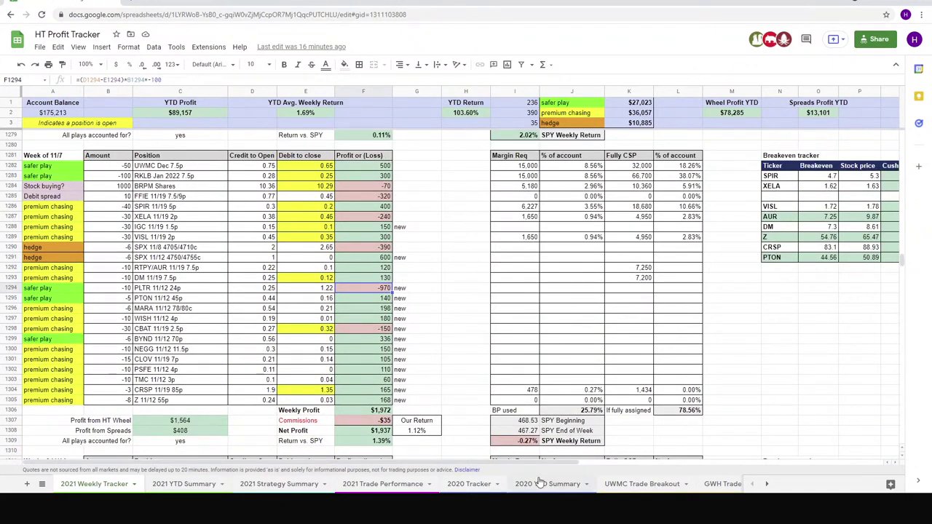
pyautogui.scroll(-3, 653, 485)
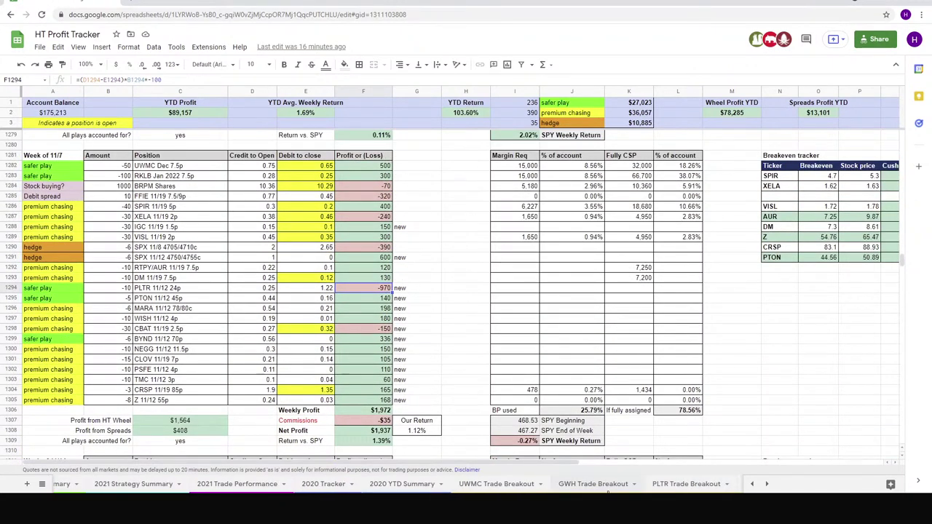
pyautogui.click(564, 484)
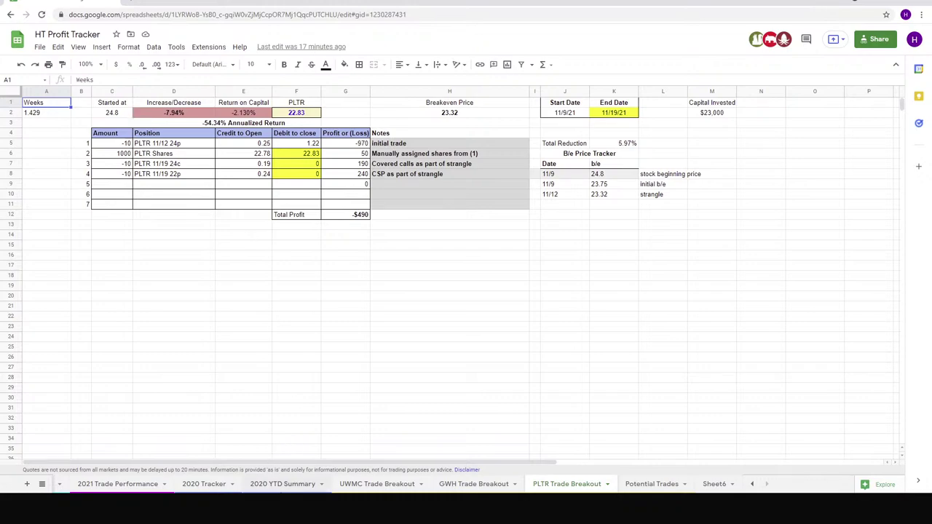
# Step: Switch to thinkorswim, chart PLTR on the 180-day, 4-hour time frame, and examine its May low and support levels
pyautogui.hotkey('alt', 'Tab')
pyautogui.write('PLTR')
pyautogui.press('Return')
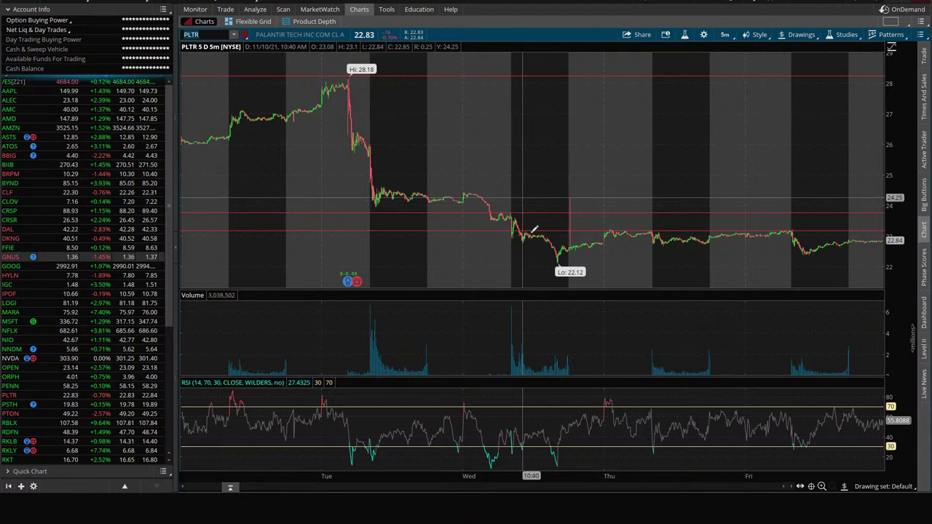
pyautogui.click(726, 35)
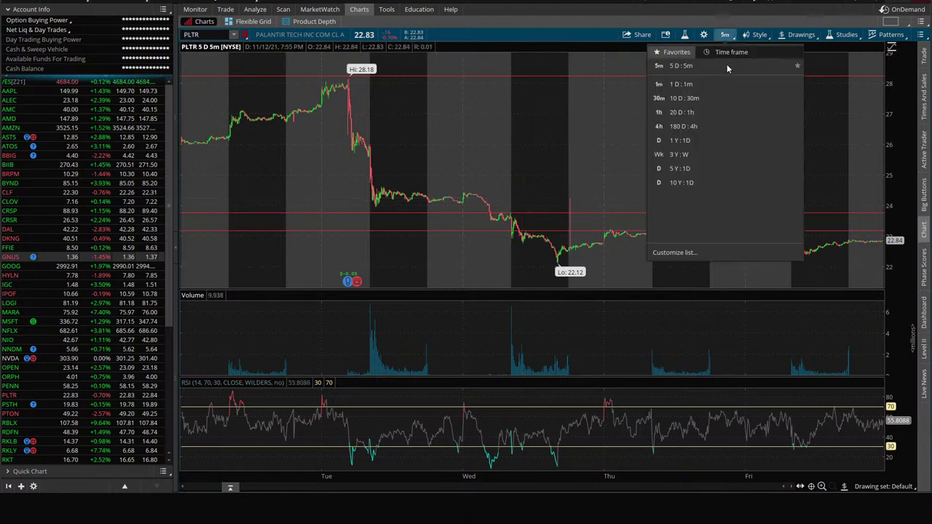
pyautogui.click(684, 126)
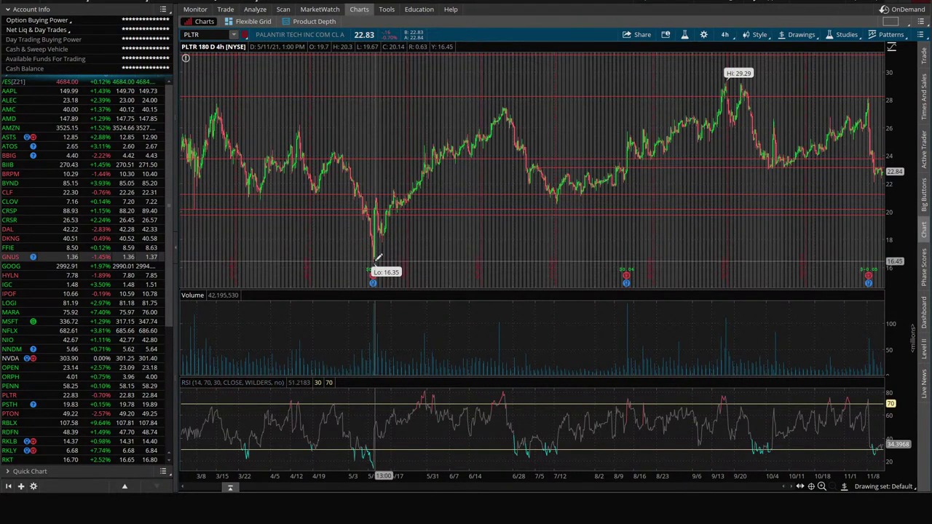
pyautogui.moveTo(375, 233); pyautogui.dragTo(283, 191)
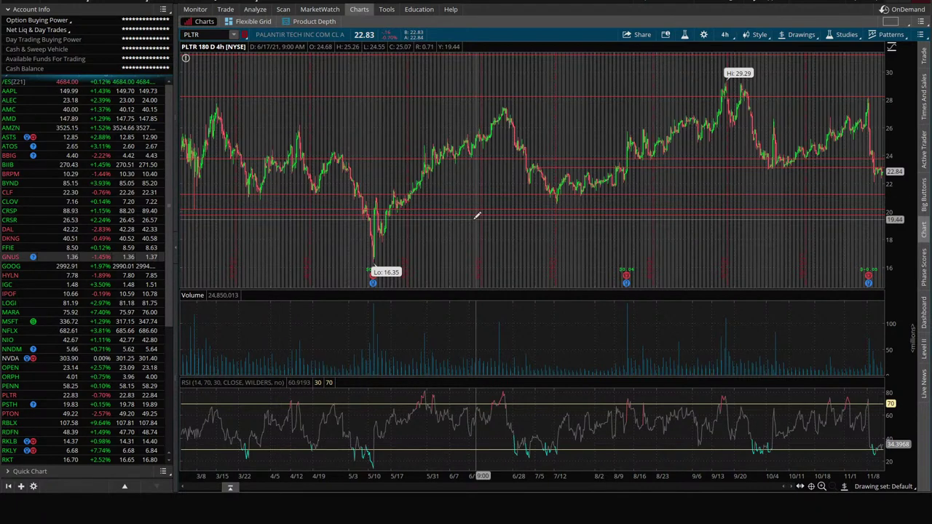
pyautogui.click(598, 214)
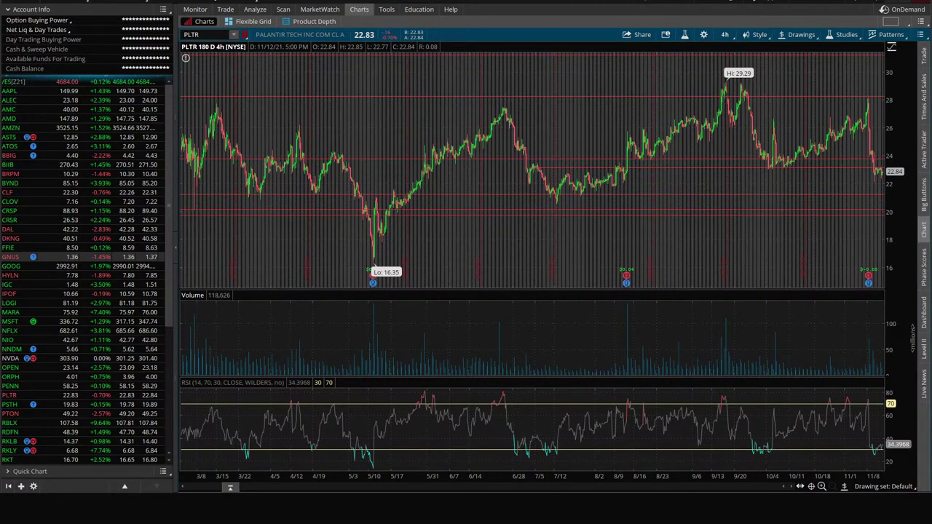
# Step: Return to the PLTR Trade Breakout sheet and examine the initial breakeven, the assigned shares row and the initial trade's debit to close
pyautogui.moveTo(247, 509)
pyautogui.click(287, 469)
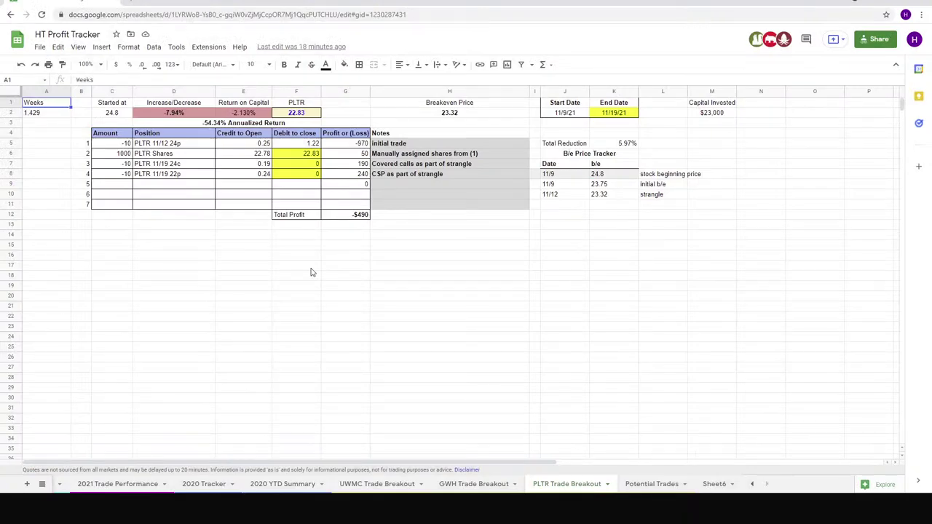
pyautogui.click(611, 189)
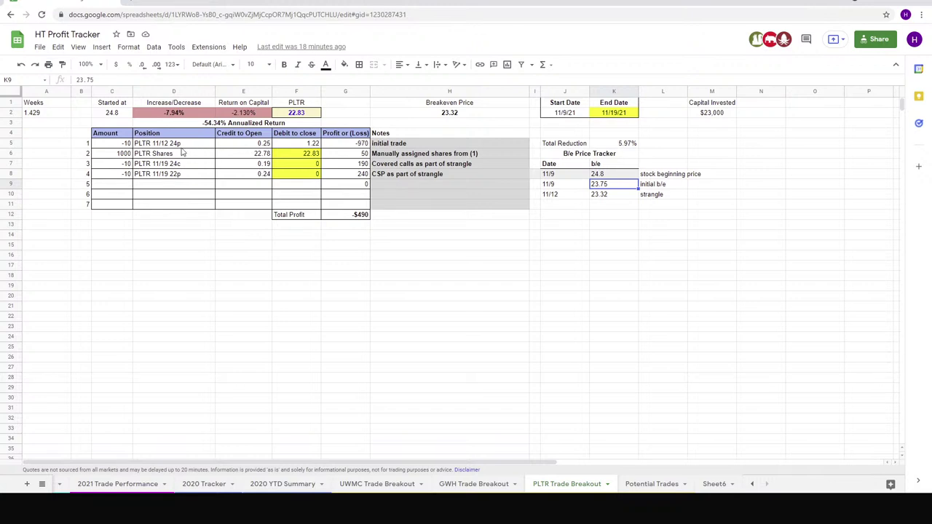
pyautogui.moveTo(114, 155); pyautogui.dragTo(255, 157)
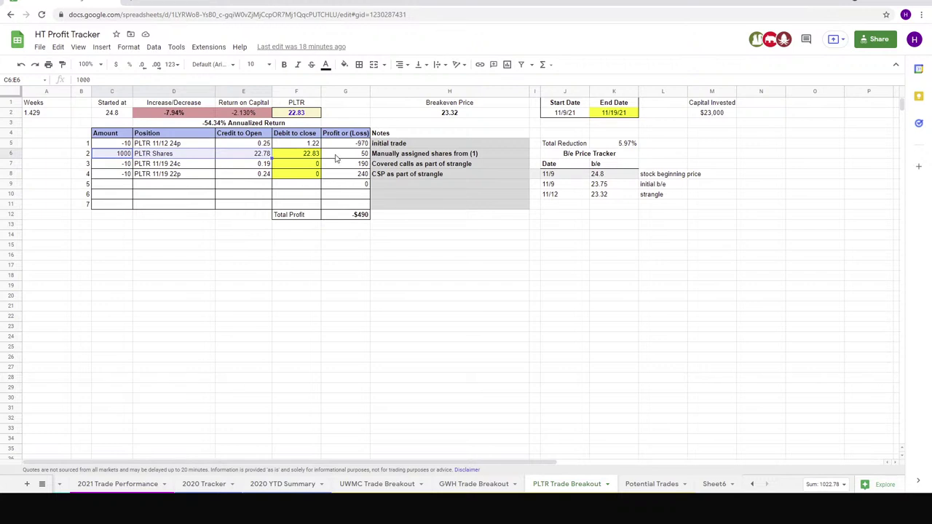
pyautogui.click(314, 145)
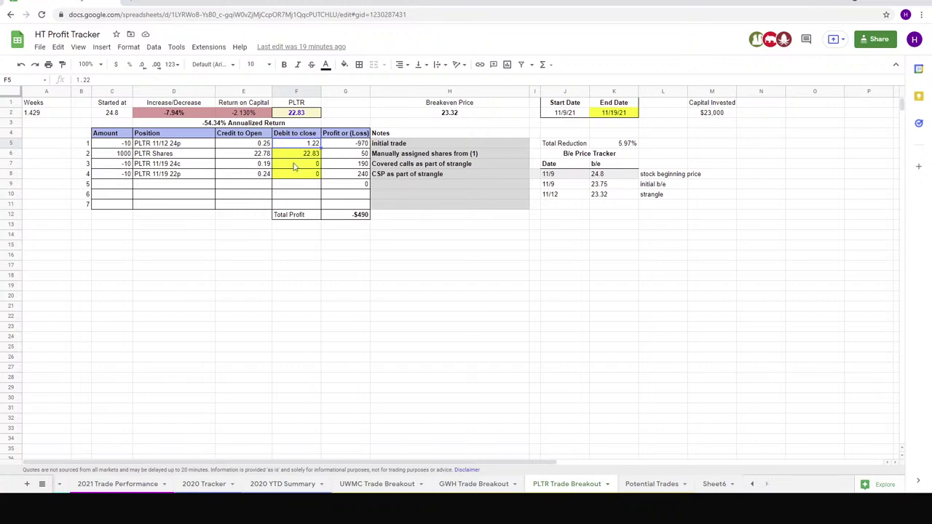
# Step: Try a credit to open of 24 for the PLTR shares, undo it, and check the covered call row
pyautogui.click(262, 156)
pyautogui.write('24')
pyautogui.press('Return')
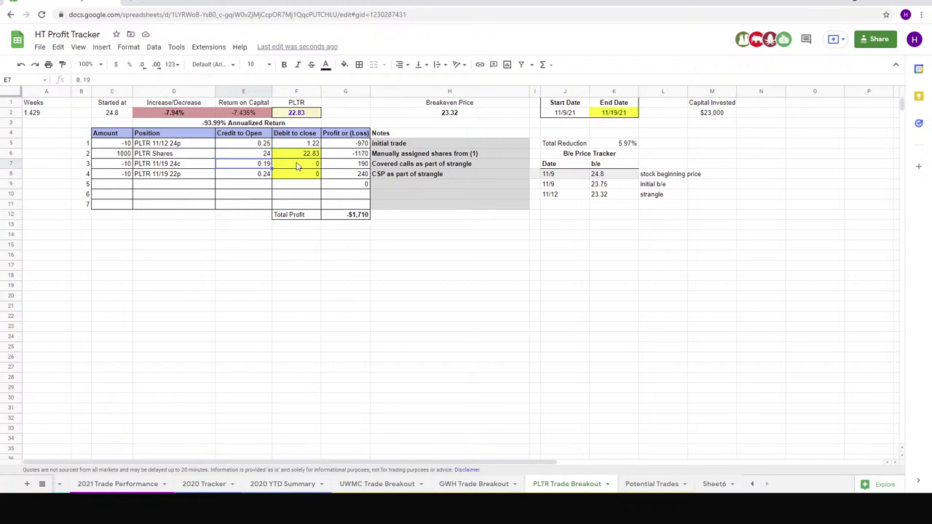
pyautogui.hotkey('ctrl', 'z')
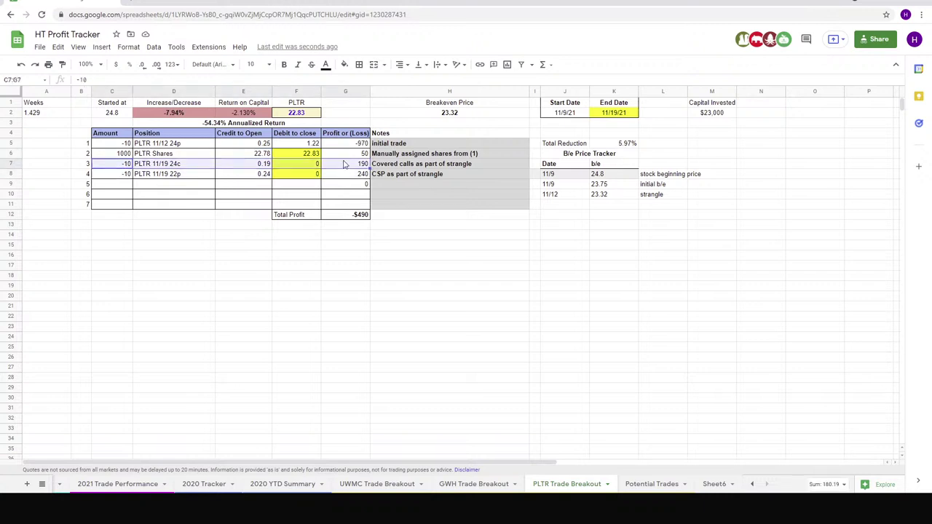
pyautogui.click(261, 166)
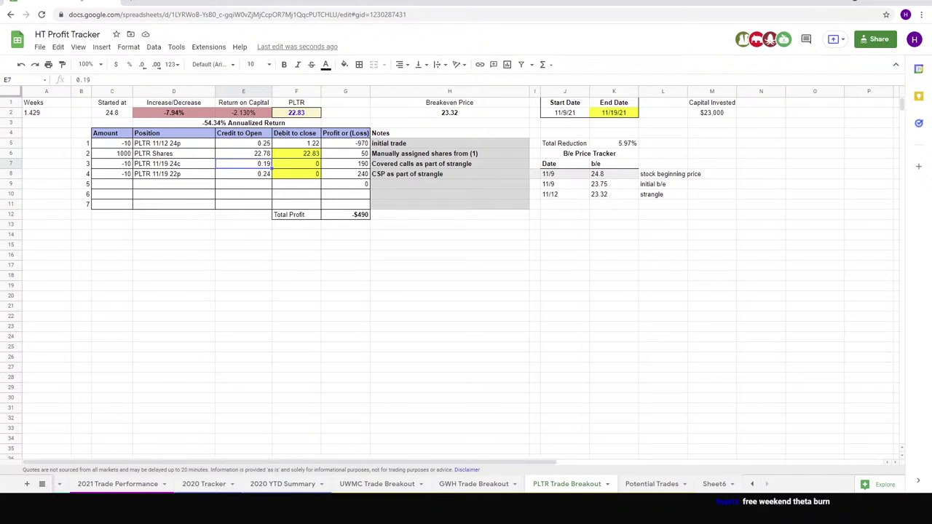
# Step: Switch to thinkorswim and set the PLTR chart to the 10-day, 30-minute time frame
pyautogui.hotkey('alt', 'Tab')
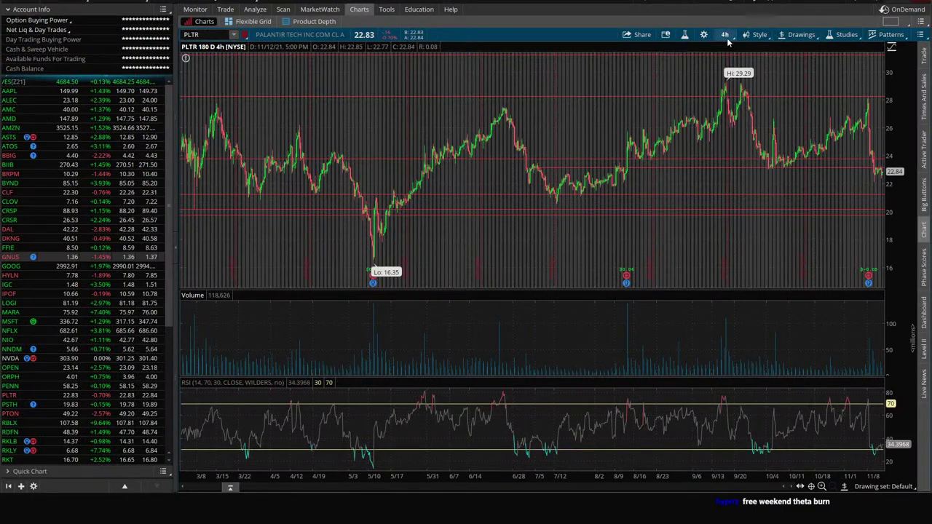
pyautogui.click(724, 34)
pyautogui.click(694, 117)
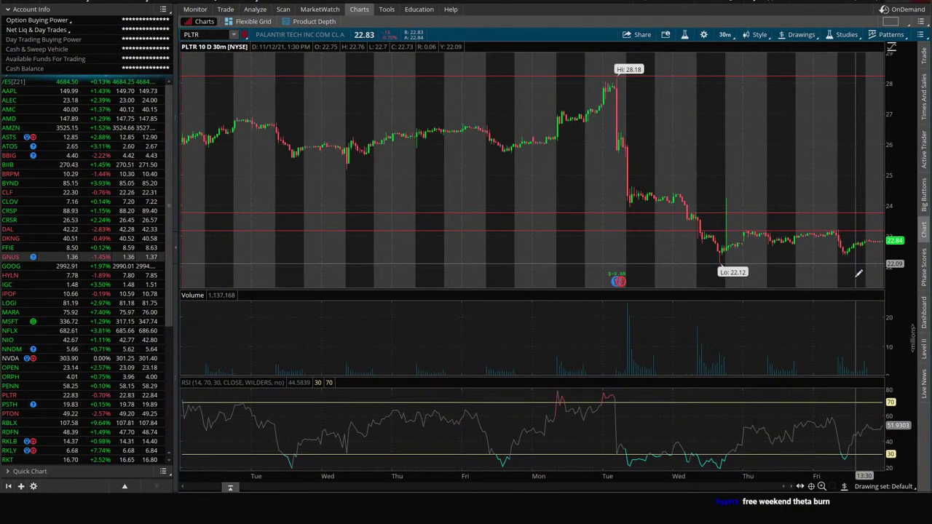
# Step: Replace the horizontal PLTR price line at 23.17 with a new right-extended line at about 23.3, starting at Friday 11/5
pyautogui.rightClick(880, 231)
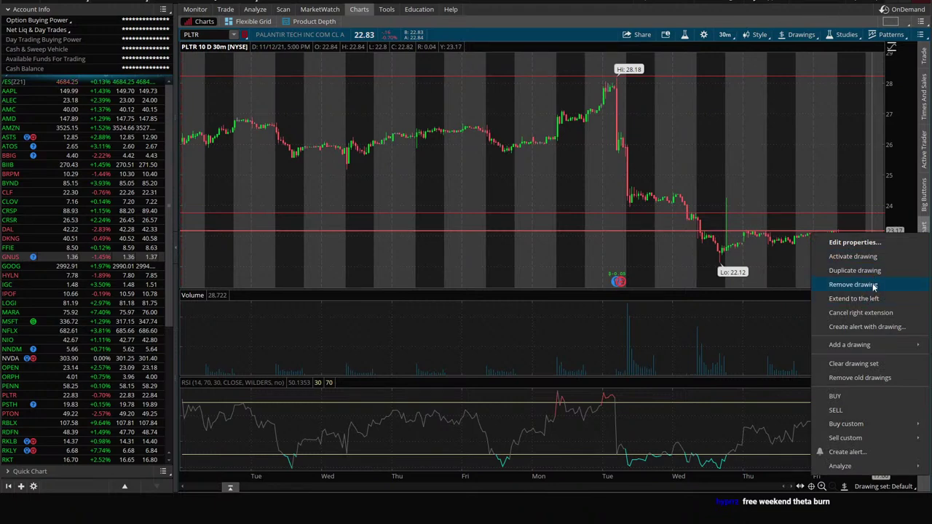
pyautogui.click(874, 284)
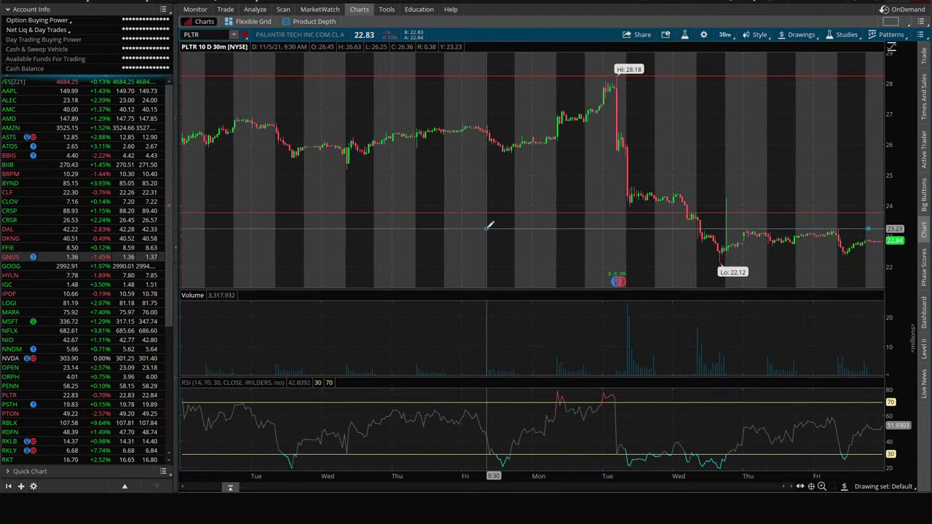
pyautogui.click(469, 306)
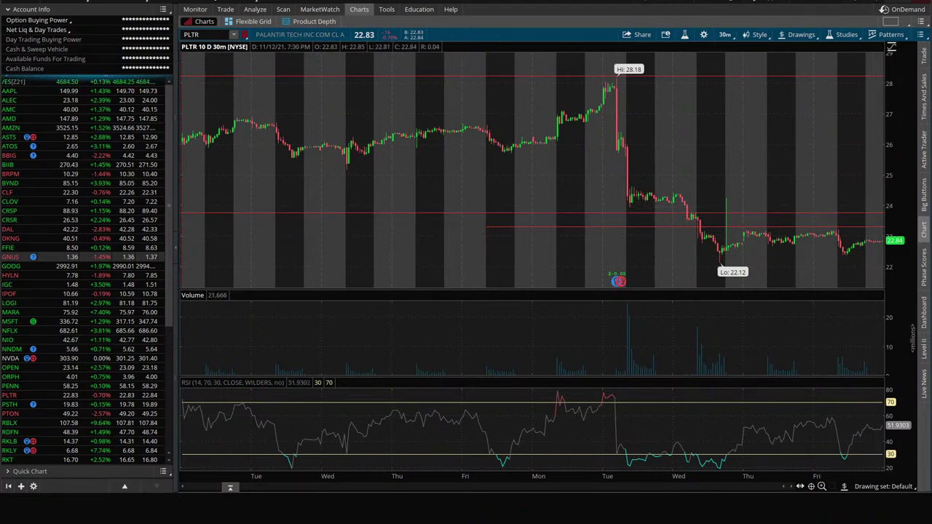
# Step: Switch to the HT Profit Tracker, try a PLTR stock price of 24 in cell F2, and restore its live price formula
pyautogui.click(284, 460)
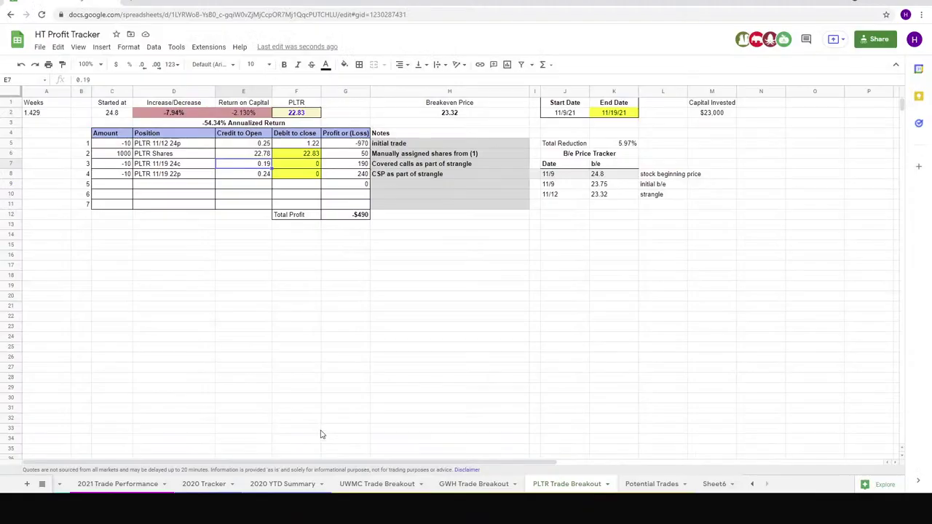
pyautogui.click(312, 114)
pyautogui.write('24')
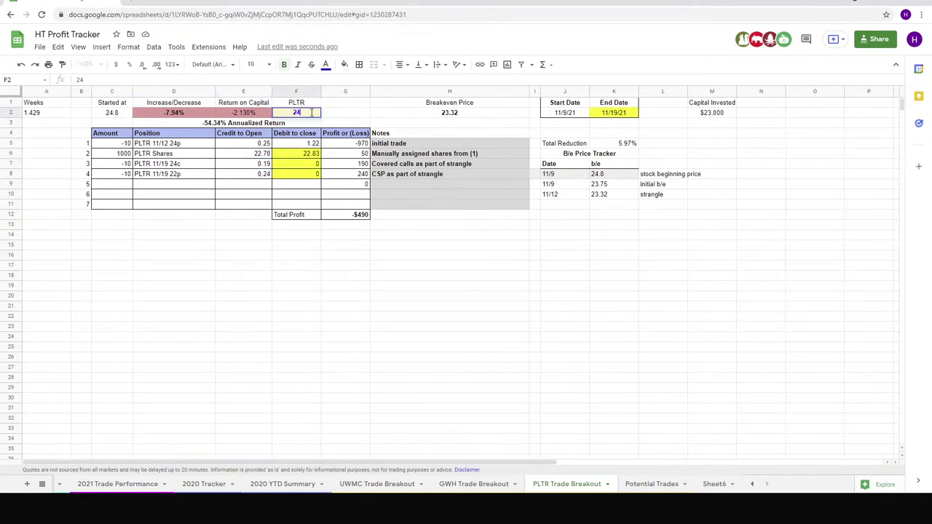
pyautogui.press('Return')
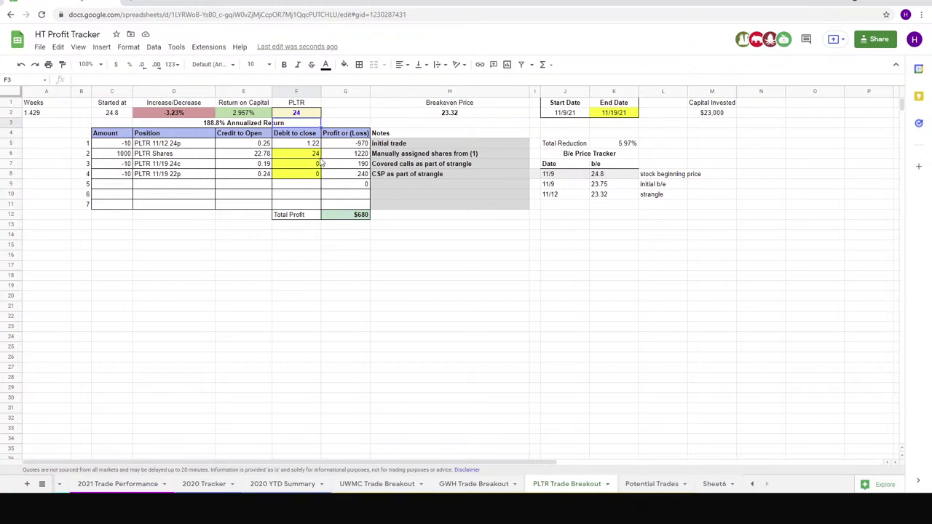
pyautogui.press('Up')
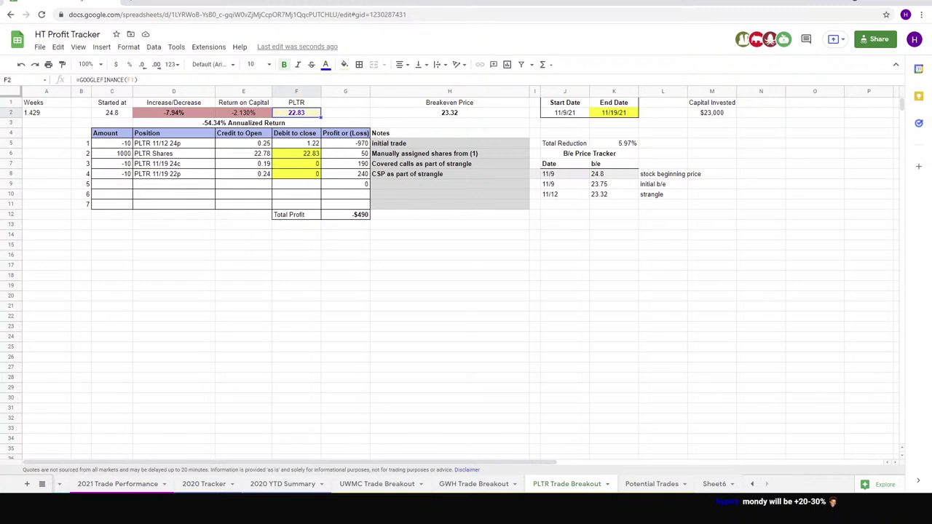
# Step: Glance at the PLTR chart and examine the 2021 Weekly Tracker's results for the weeks of 10/17 through 11/14
pyautogui.hotkey('alt', 'Tab')
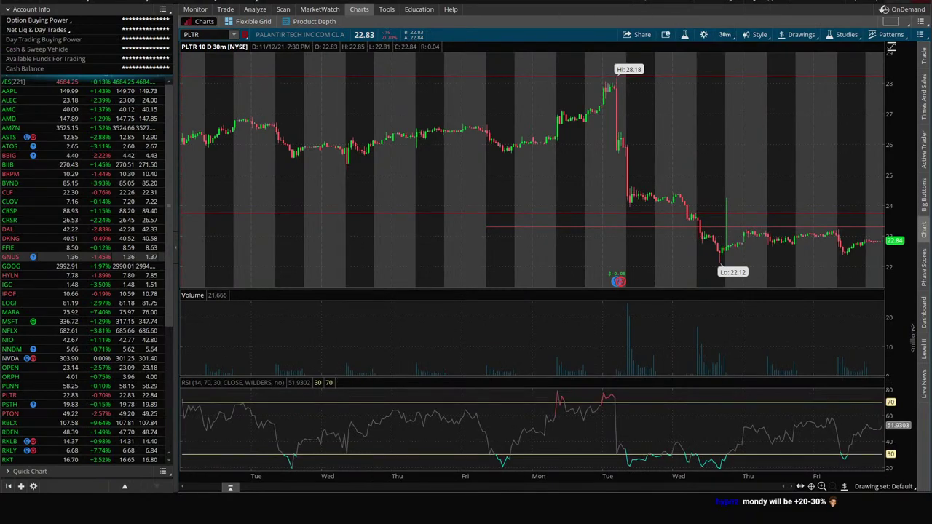
pyautogui.click(282, 452)
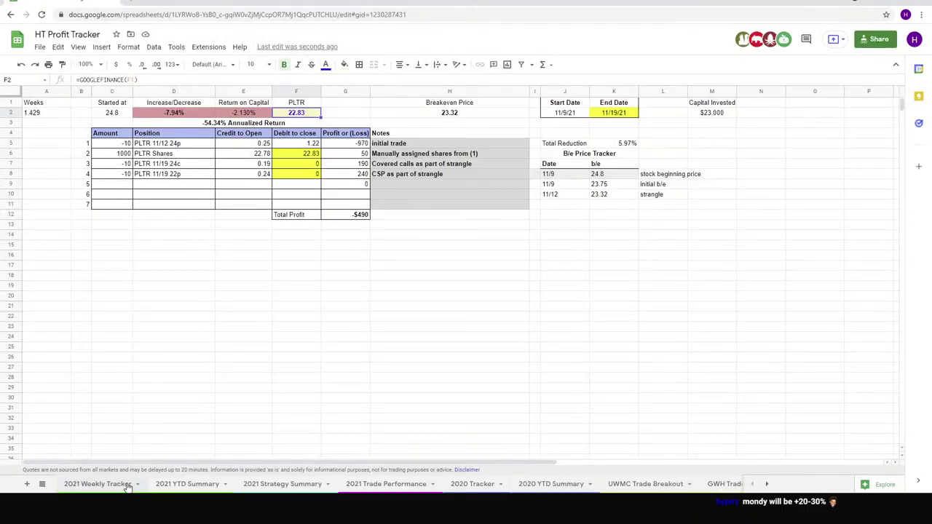
pyautogui.click(108, 484)
pyautogui.scroll(-3, 157, 330)
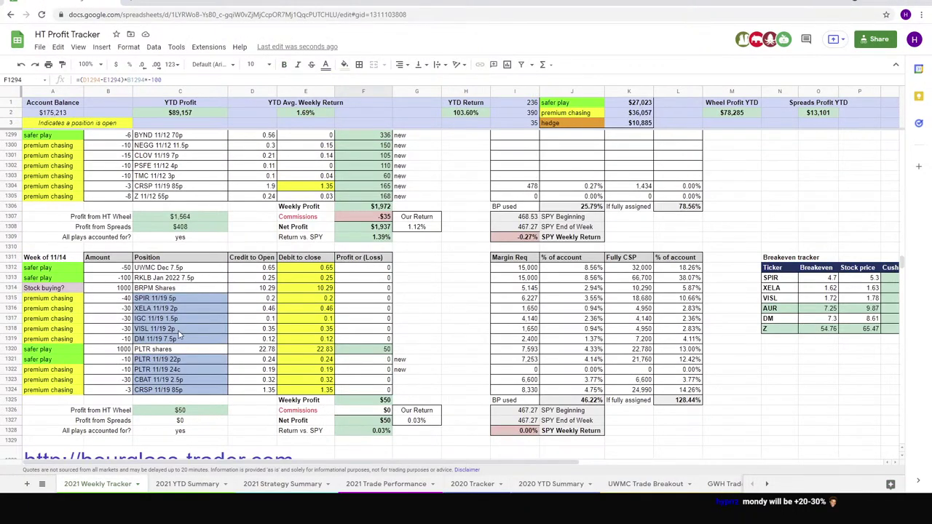
pyautogui.scroll(7, 249, 311)
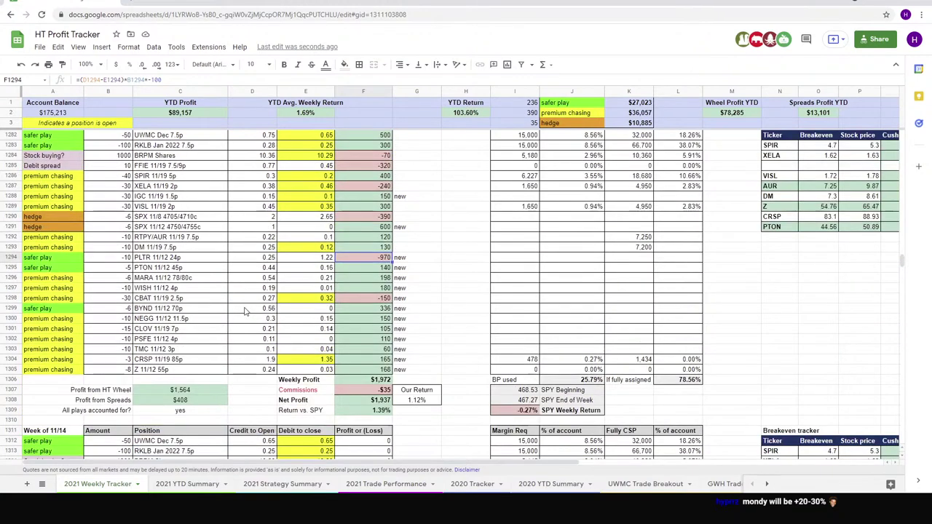
pyautogui.scroll(-4, 250, 309)
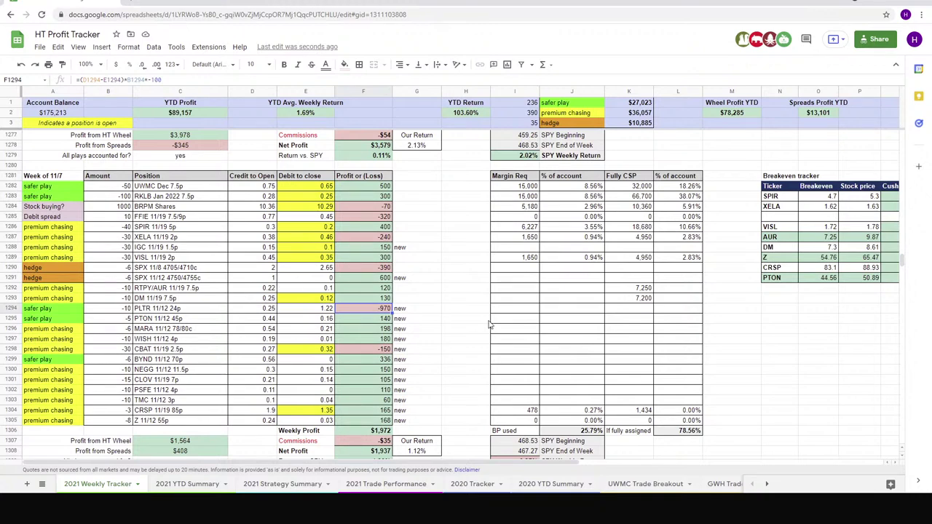
pyautogui.hscroll(2, 655, 486)
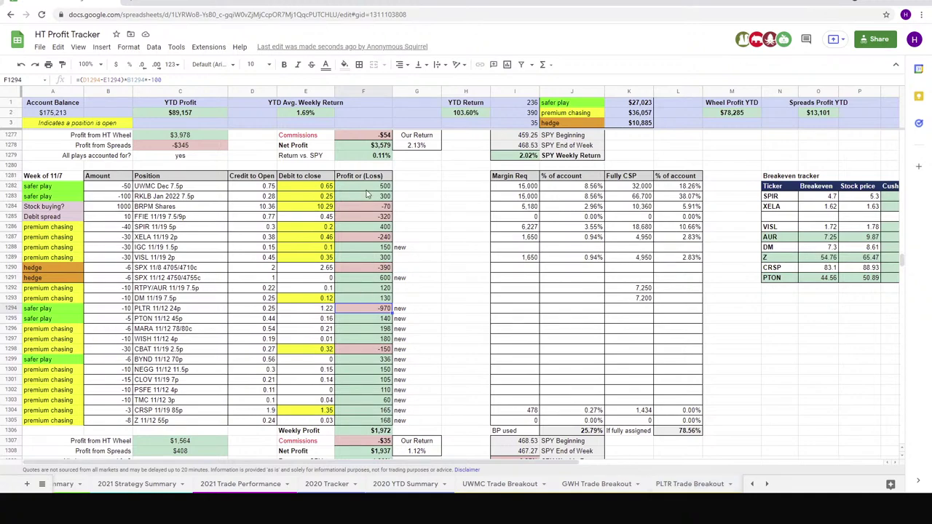
pyautogui.scroll(5, 367, 352)
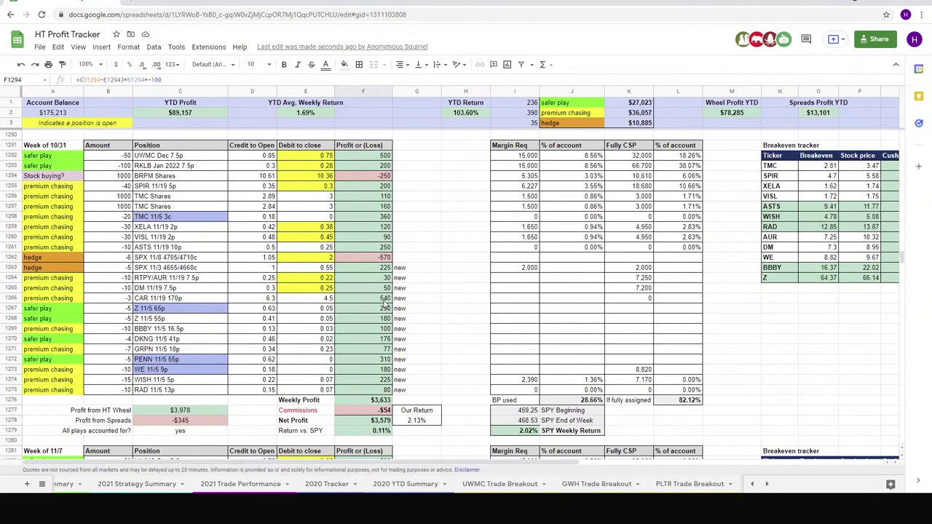
pyautogui.scroll(6, 357, 261)
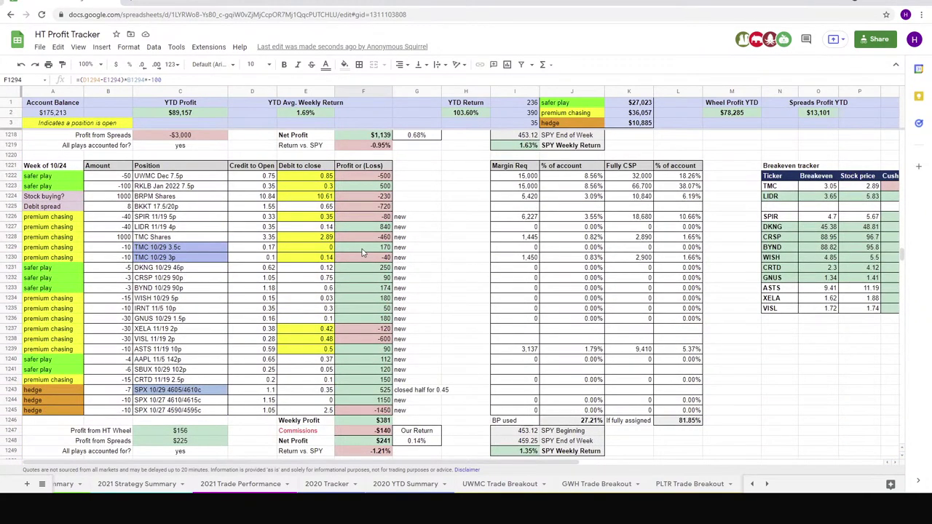
pyautogui.scroll(3, 335, 291)
pyautogui.scroll(2, 335, 299)
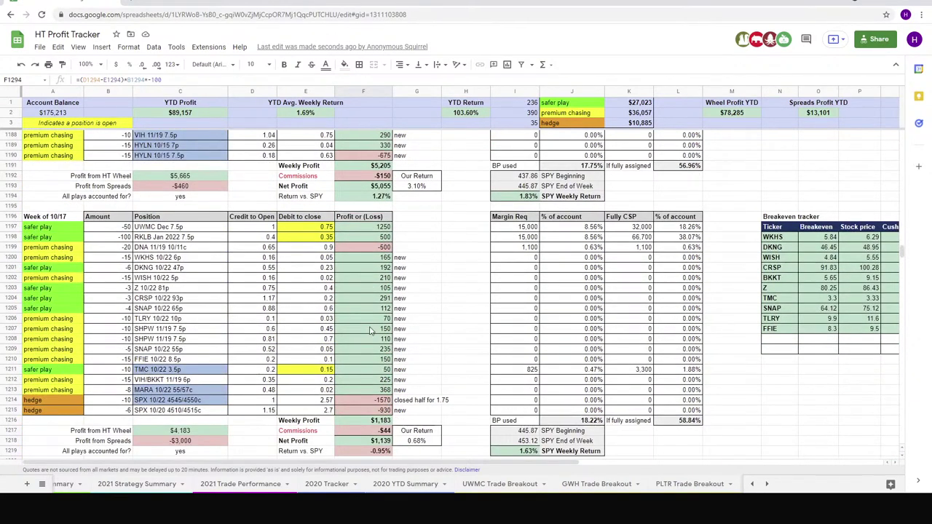
pyautogui.scroll(-15, 372, 325)
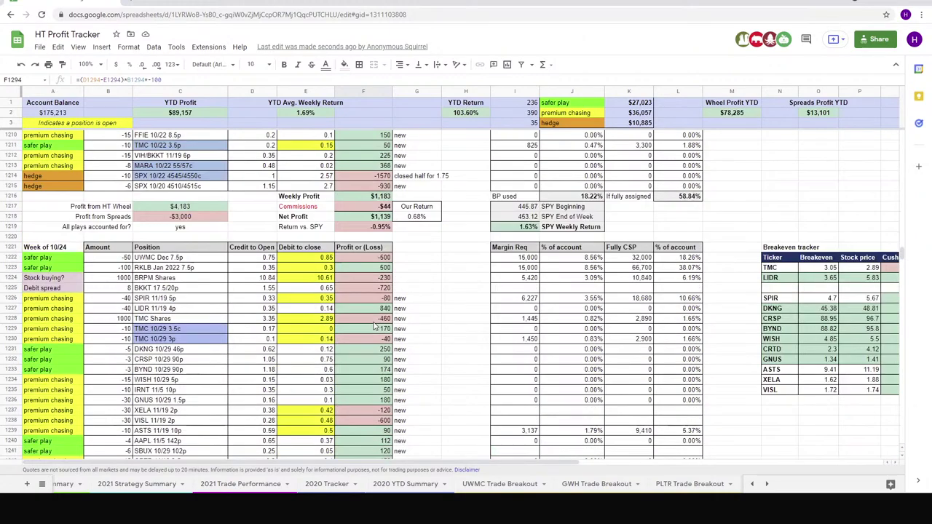
pyautogui.scroll(-7, 378, 329)
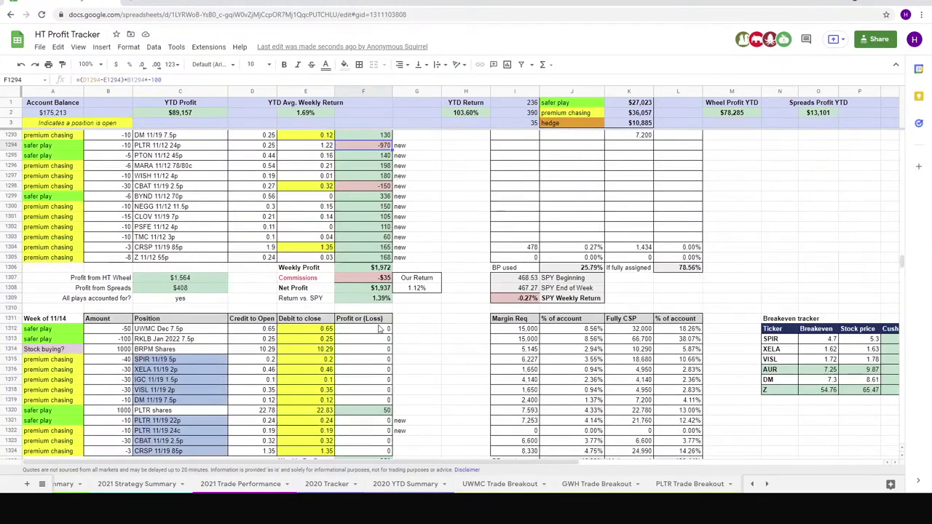
pyautogui.scroll(3, 379, 329)
pyautogui.scroll(3, 378, 329)
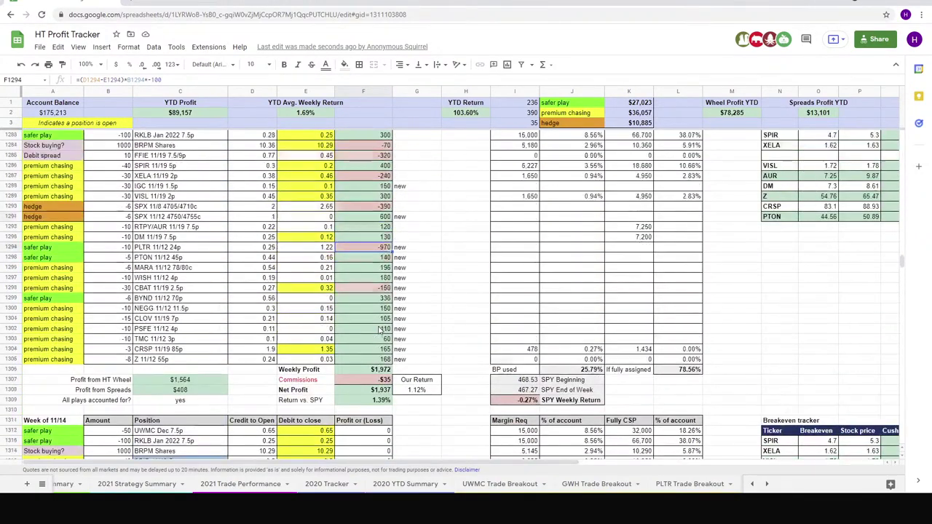
# Step: Return to the PLTR Trade Breakout sheet, compare it with the PLTR chart, and check the 11/12 strangle breakeven
pyautogui.click(680, 486)
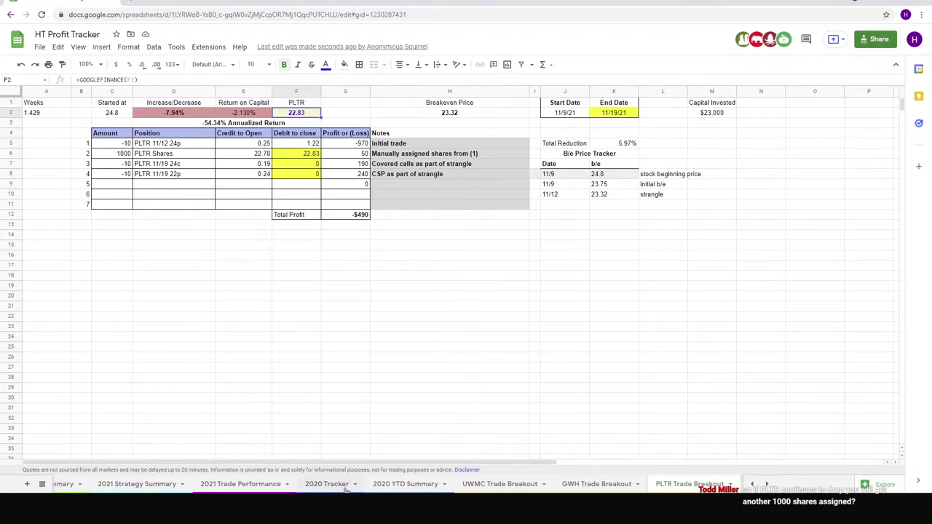
pyautogui.hotkey('alt', 'Tab')
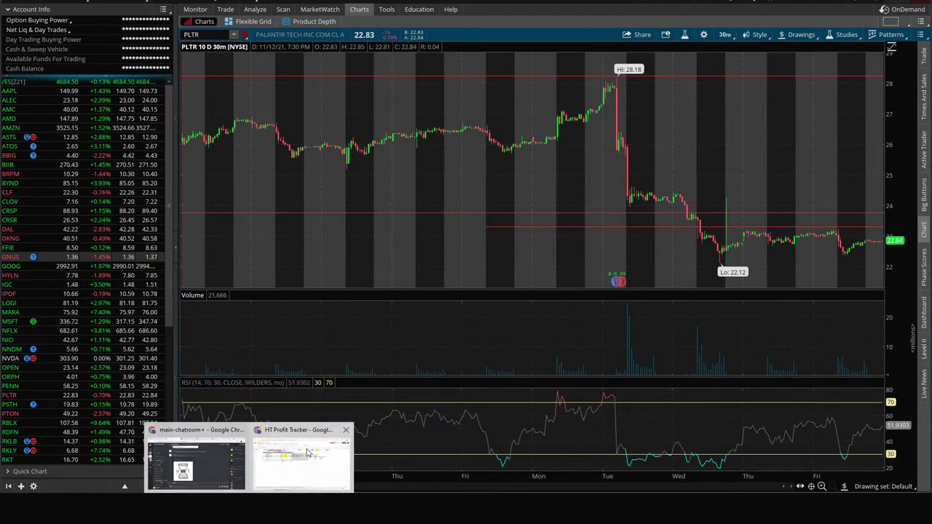
pyautogui.click(299, 452)
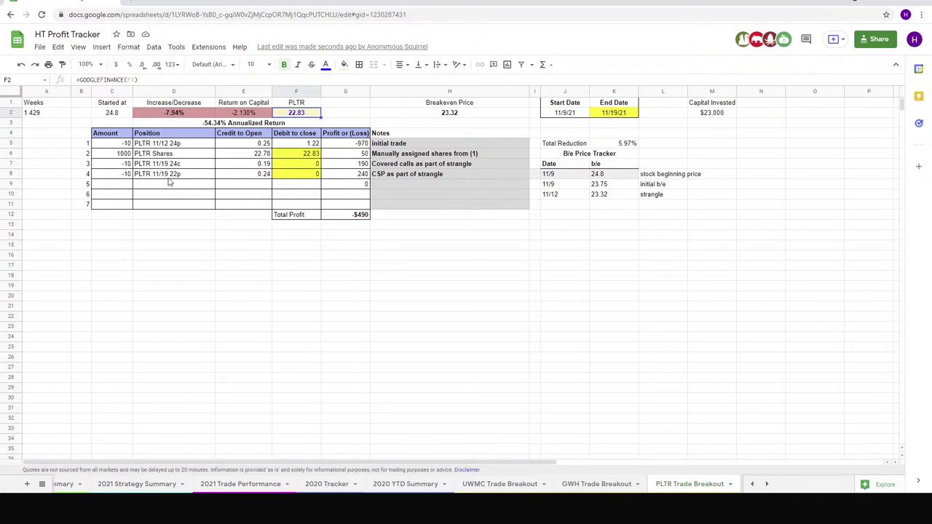
pyautogui.click(613, 195)
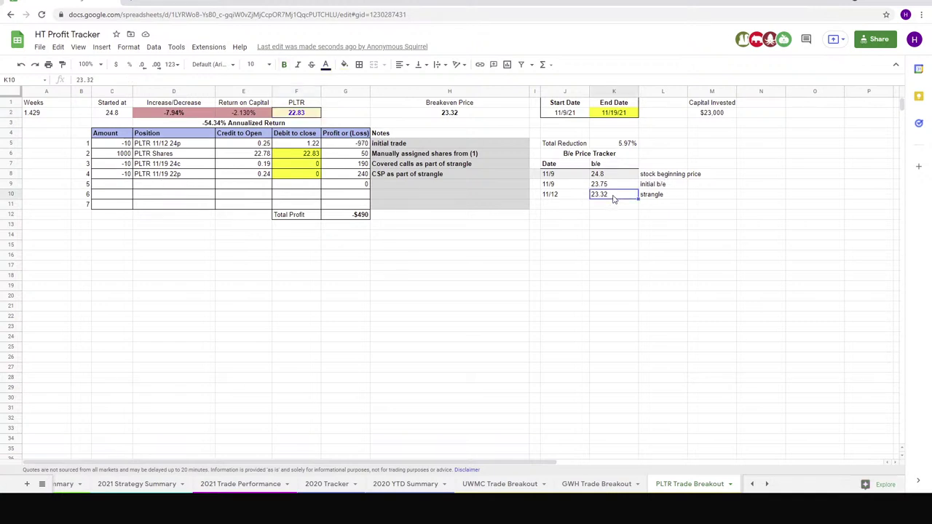
pyautogui.moveTo(591, 246); pyautogui.dragTo(593, 254)
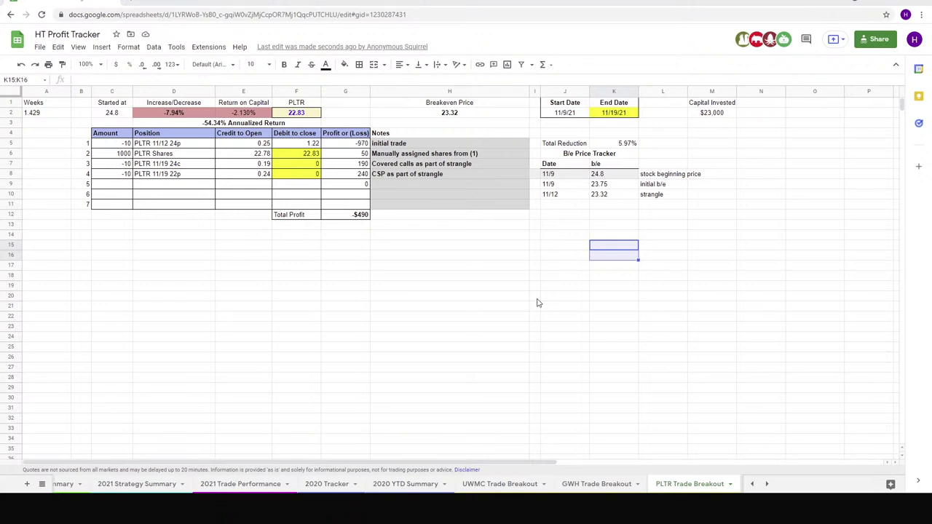
# Step: Calculate the breakeven after the covered call credit in cell E17 with the formula =23.75-0.19
pyautogui.click(243, 265)
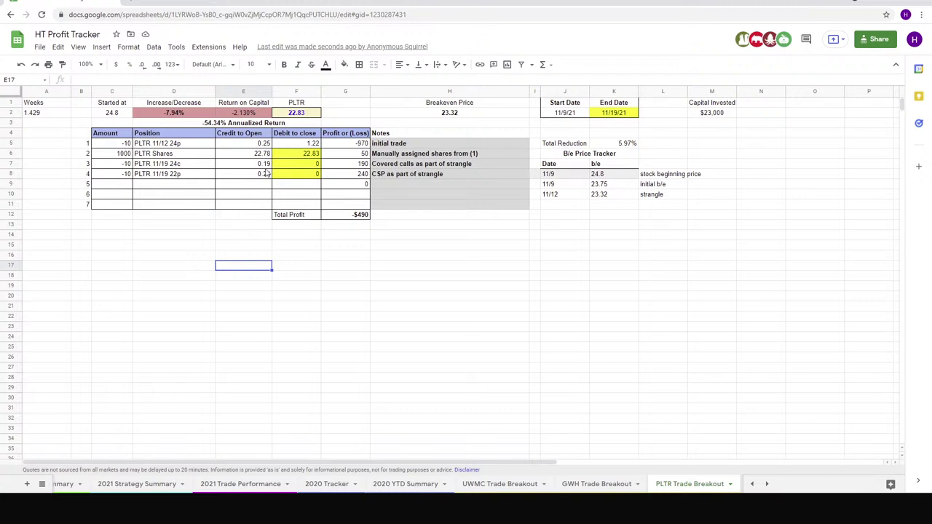
pyautogui.write('=22')
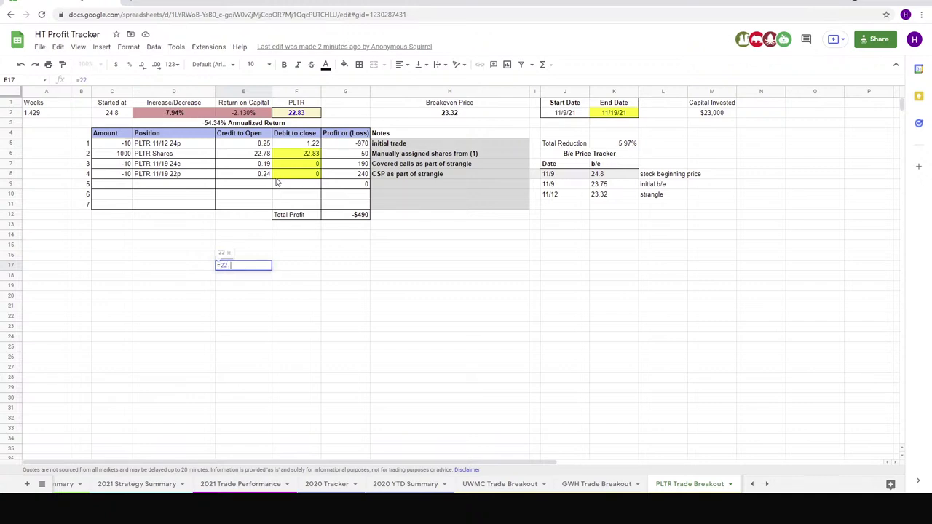
pyautogui.press('BackSpace')
pyautogui.press('BackSpace')
pyautogui.press('BackSpace')
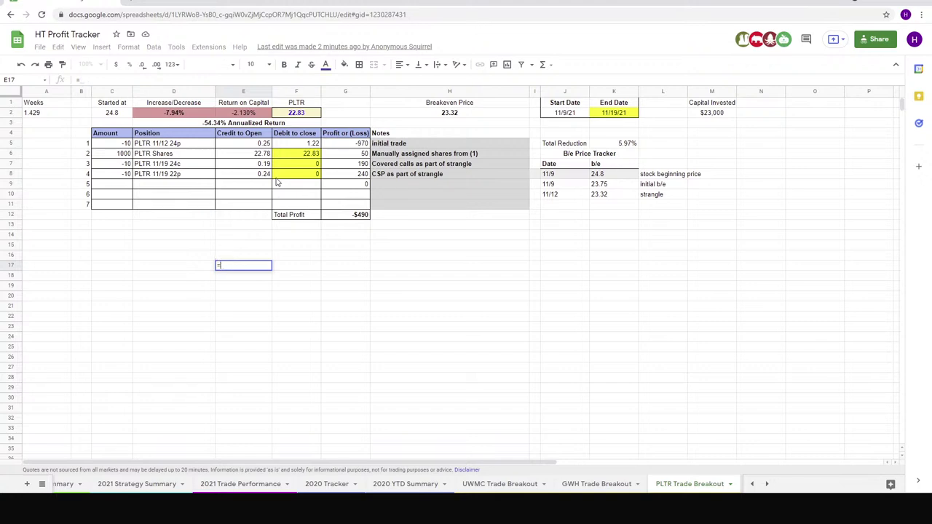
pyautogui.write('23.75')
pyautogui.write('-')
pyautogui.write('.1')
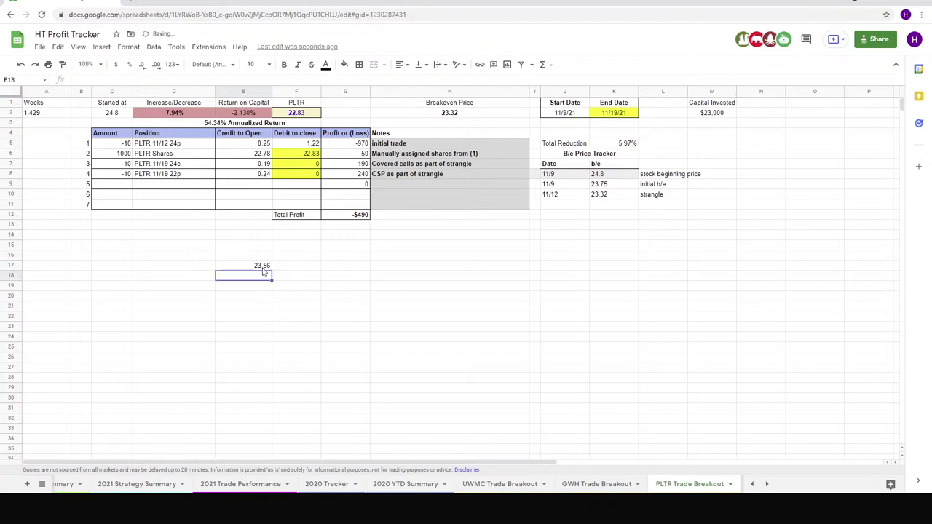
pyautogui.click(257, 270)
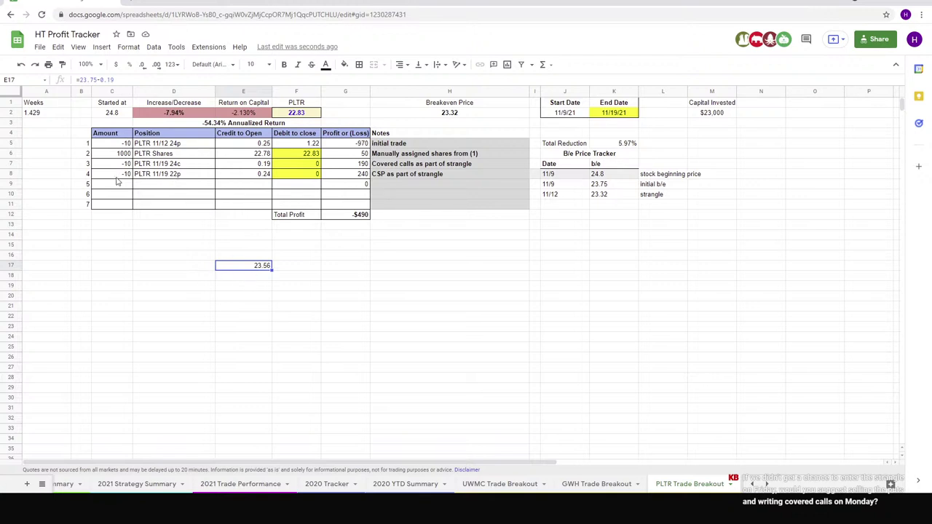
# Step: Calculate the breakeven of the 22 put in cell E18 with the formula =22-.24
pyautogui.click(250, 279)
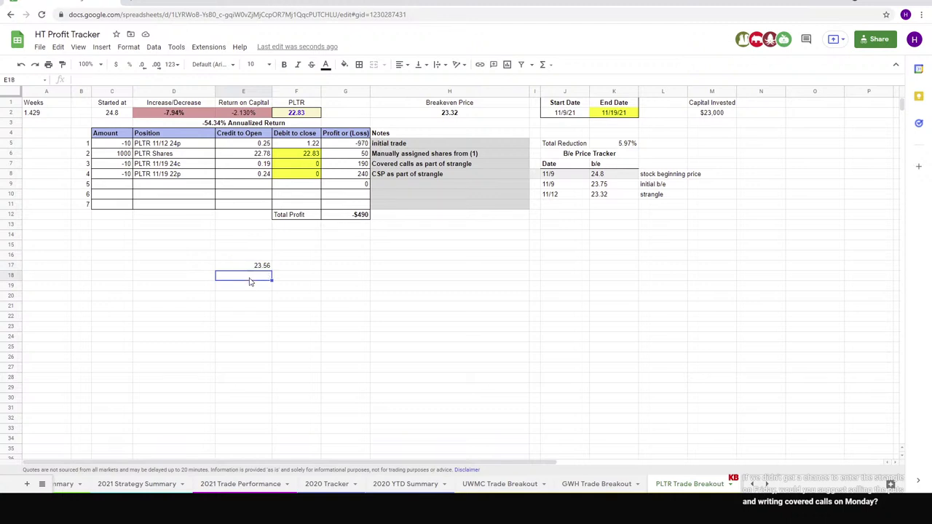
pyautogui.write('=22-.24')
pyautogui.press('Return')
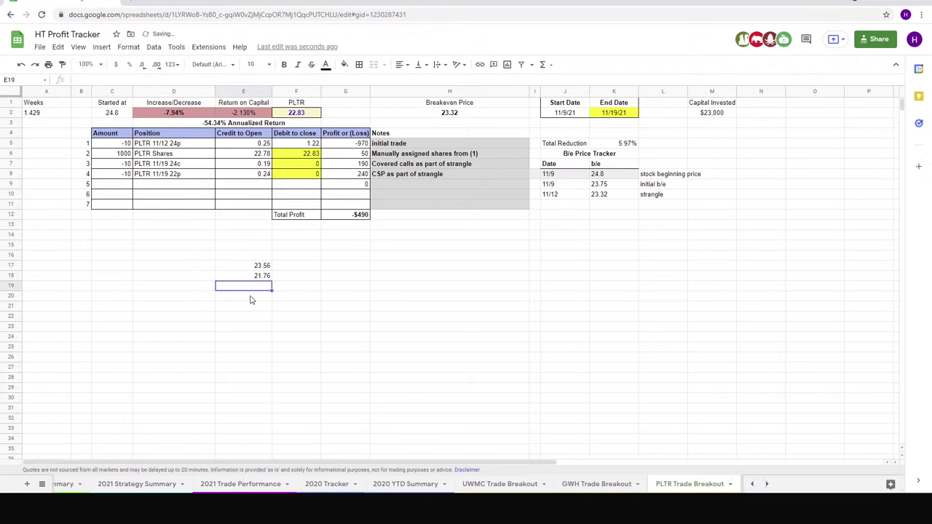
# Step: Average the two breakevens in cell E19 with the formula =AVERAGE(E17:E18)
pyautogui.write('=av')
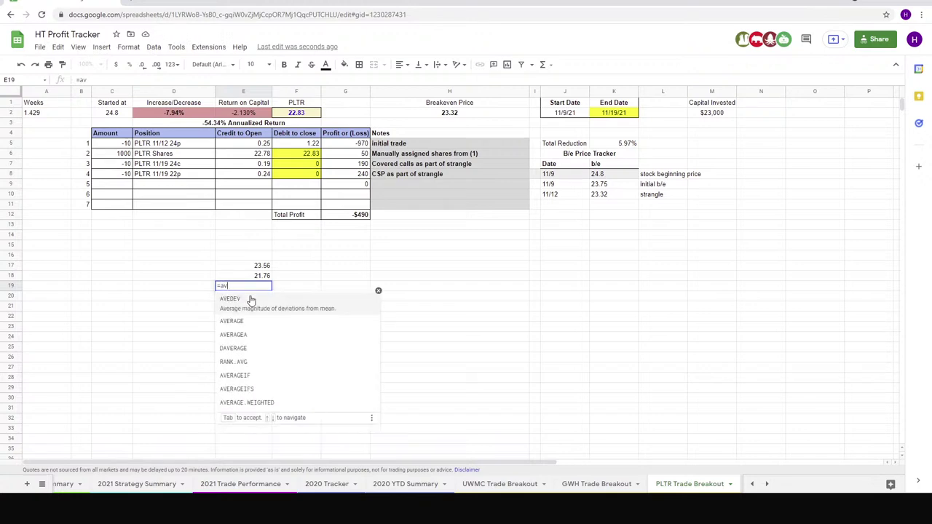
pyautogui.press('Down')
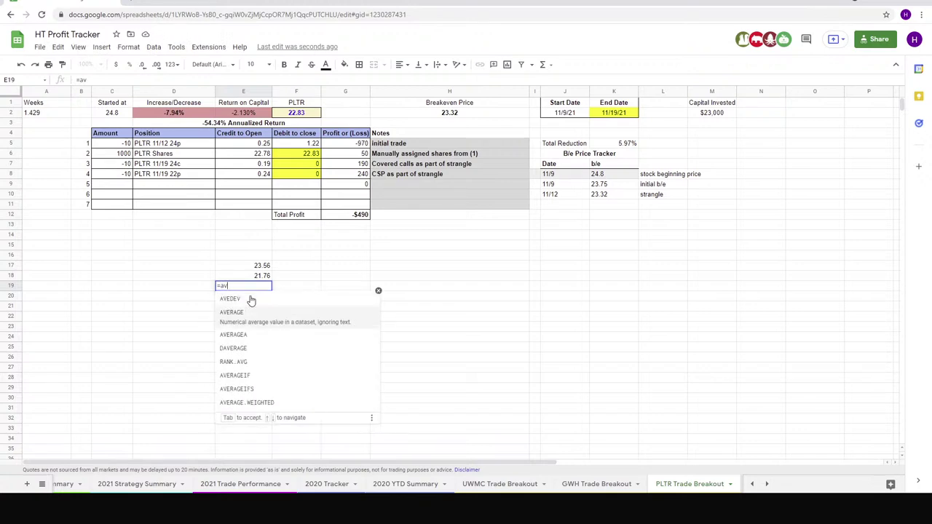
pyautogui.press('Tab')
pyautogui.press('Up')
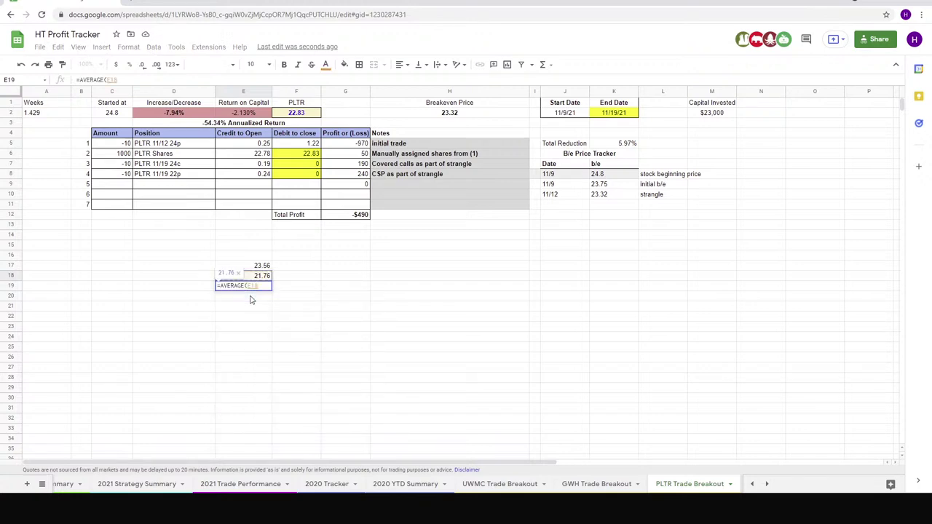
pyautogui.hotkey('shift', 'Up')
pyautogui.press('Return')
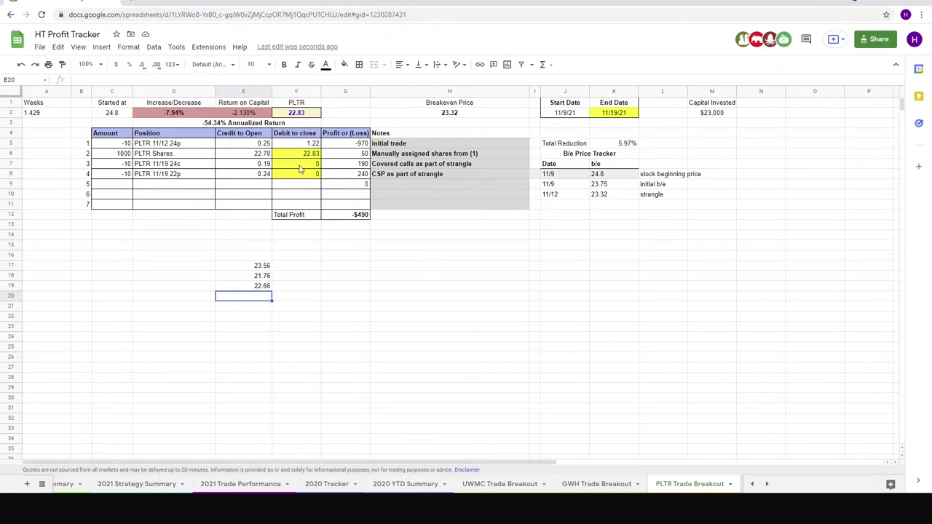
# Step: Review the PLTR 11/19 22p row and the averaged breakeven in E19, and switch to the PLTR chart in thinkorswim
pyautogui.moveTo(164, 179); pyautogui.dragTo(355, 179)
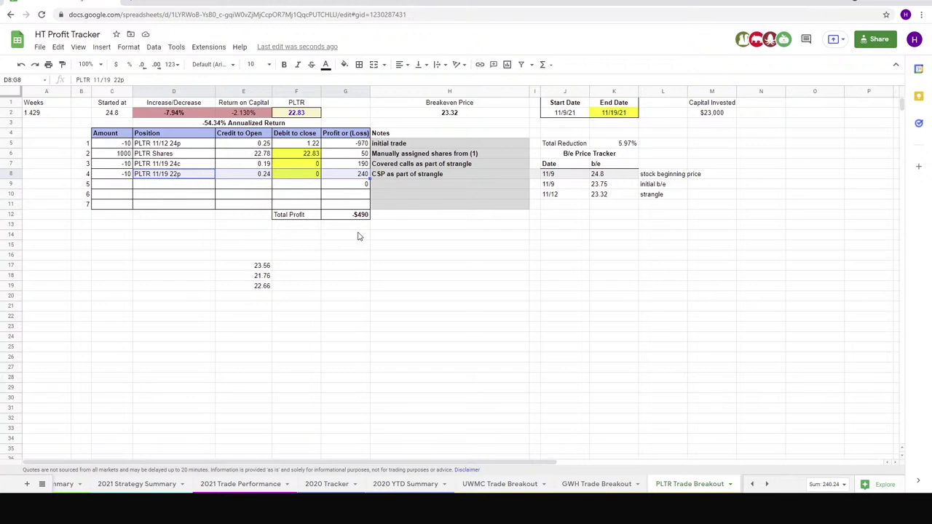
pyautogui.click(264, 286)
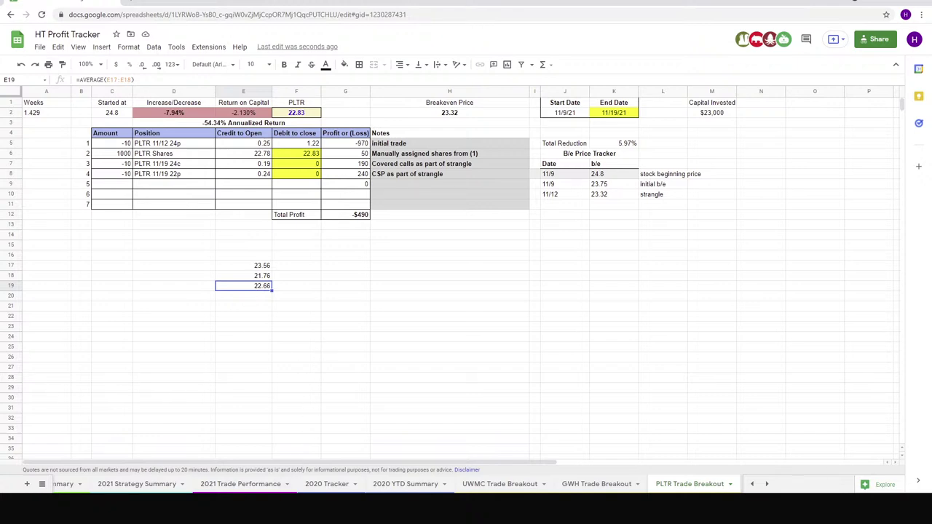
pyautogui.hotkey('alt', 'Tab')
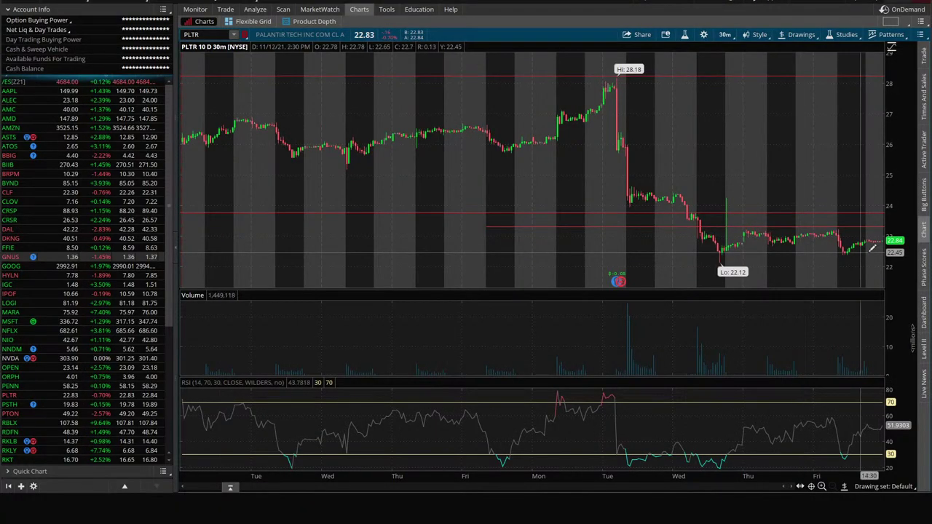
# Step: Mark the averaged breakeven with a horizontal line at about 22.7 on the PLTR chart, and return to the HT Profit Tracker
pyautogui.click(561, 245)
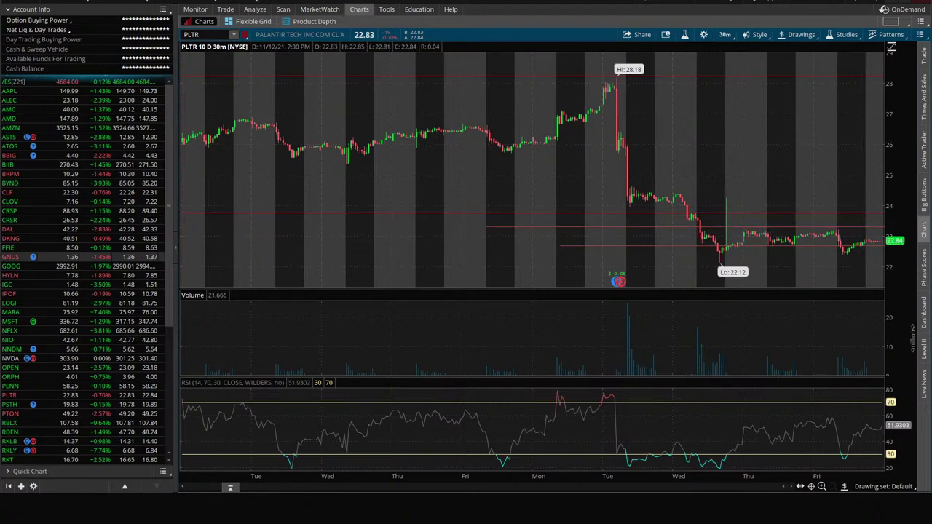
pyautogui.moveTo(273, 513)
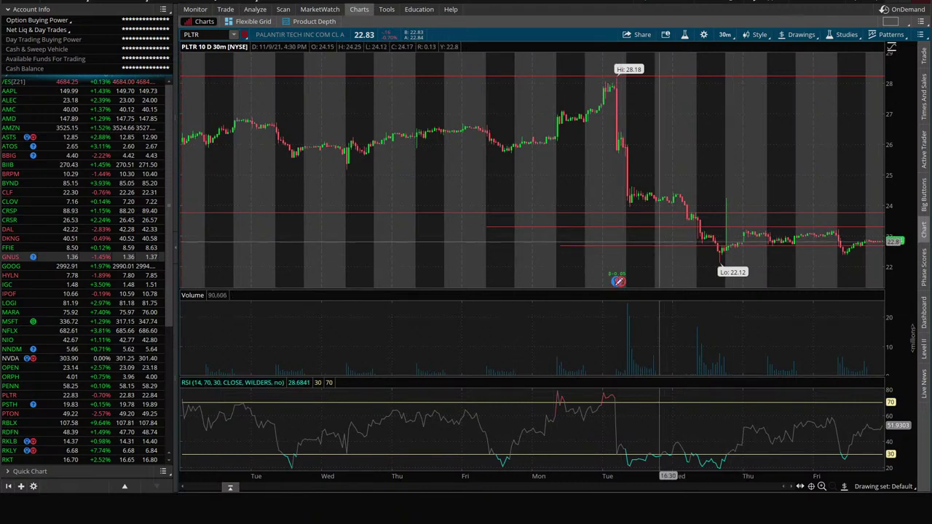
pyautogui.click(299, 453)
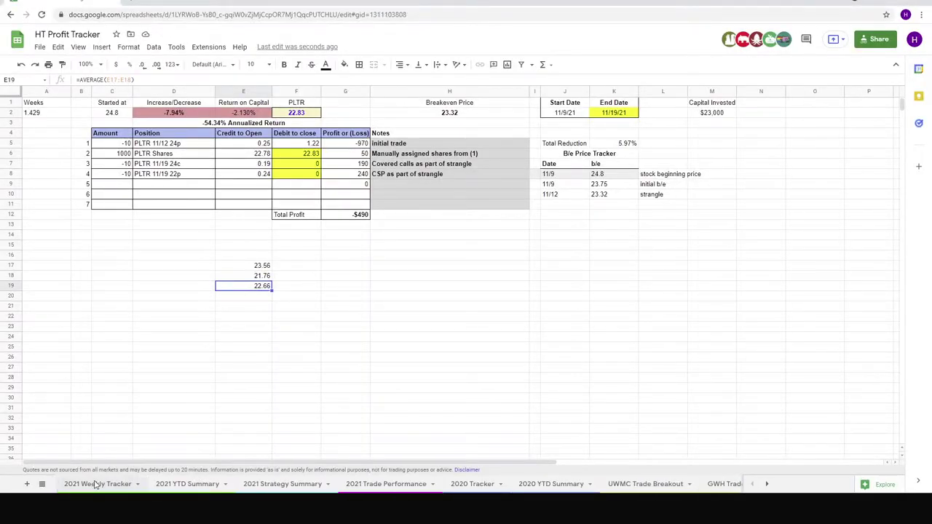
# Step: Open the 2021 Weekly Tracker sheet and review the positions for the weeks of 11/7 and 11/14
pyautogui.click(96, 485)
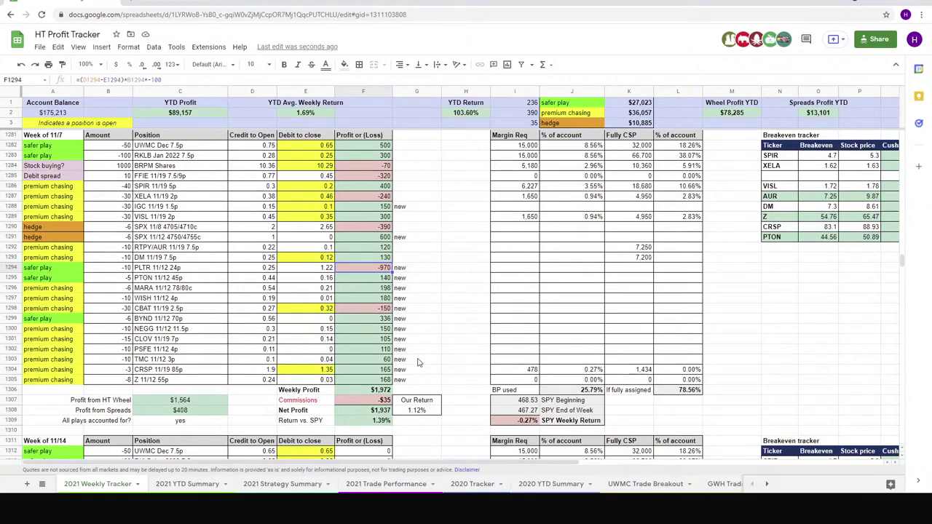
pyautogui.scroll(-5, 418, 362)
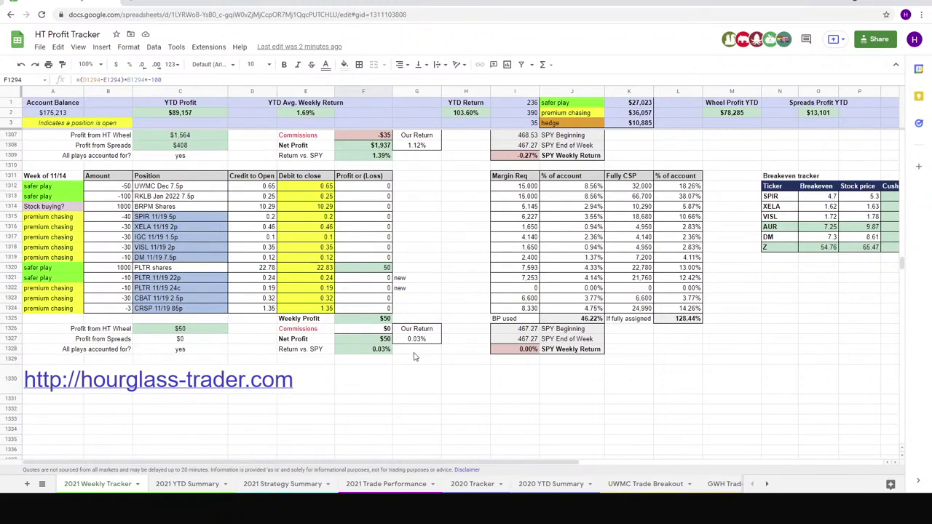
pyautogui.scroll(5, 413, 357)
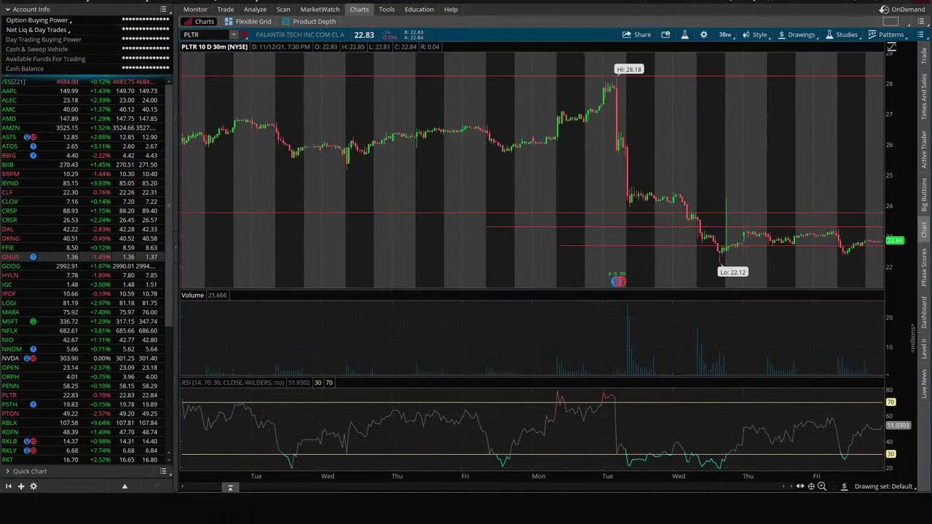
# Step: Load the PTON chart in thinkorswim to examine its recent price action
pyautogui.click(191, 35)
pyautogui.write('PTON')
pyautogui.press('Return')
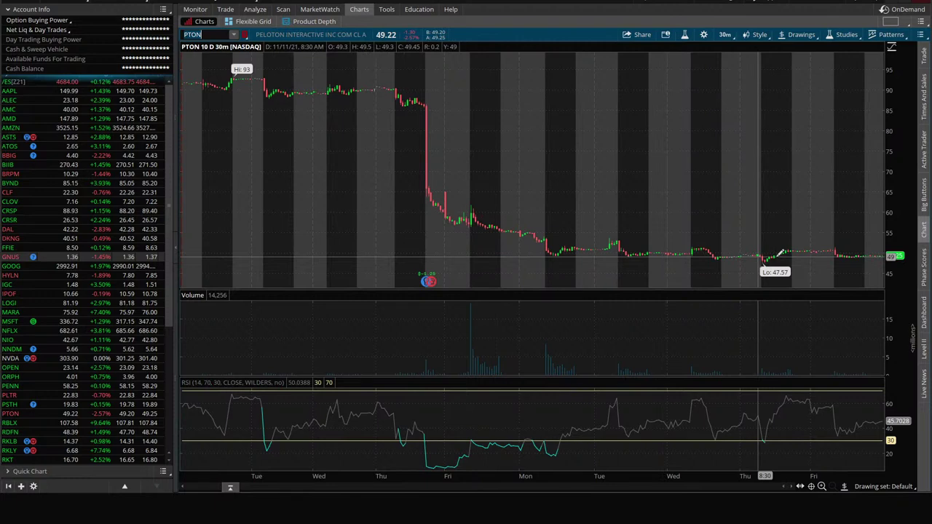
# Step: Load the PSFE chart to examine its recent price drop
pyautogui.write('PSF')
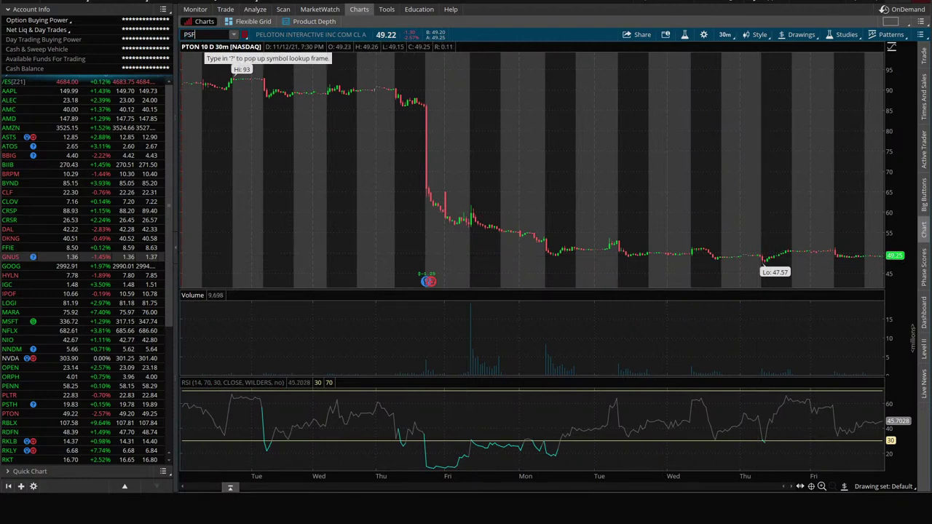
pyautogui.write('E')
pyautogui.press('Return')
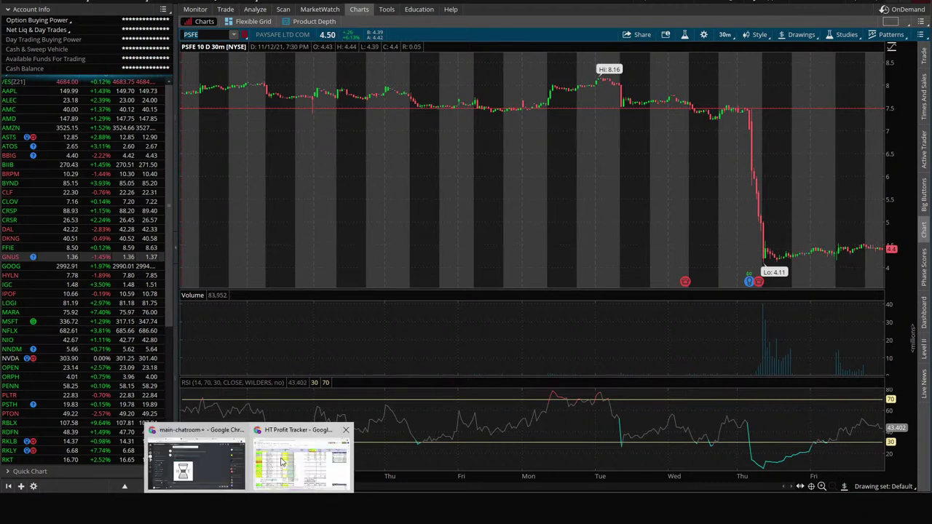
# Step: Check the Week of 11/7 positions in the profit tracker and load the BYND chart in thinkorswim to examine its price action
pyautogui.click(282, 461)
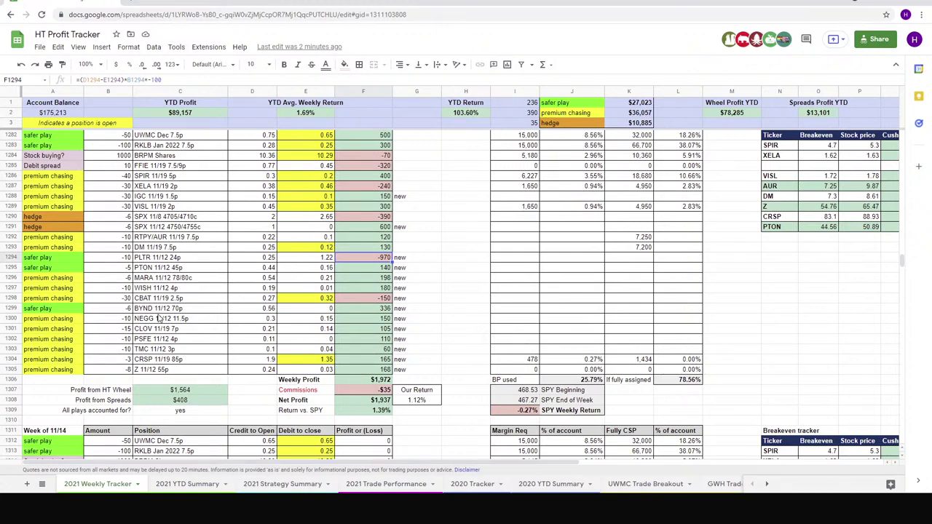
pyautogui.hotkey('alt', 'Tab')
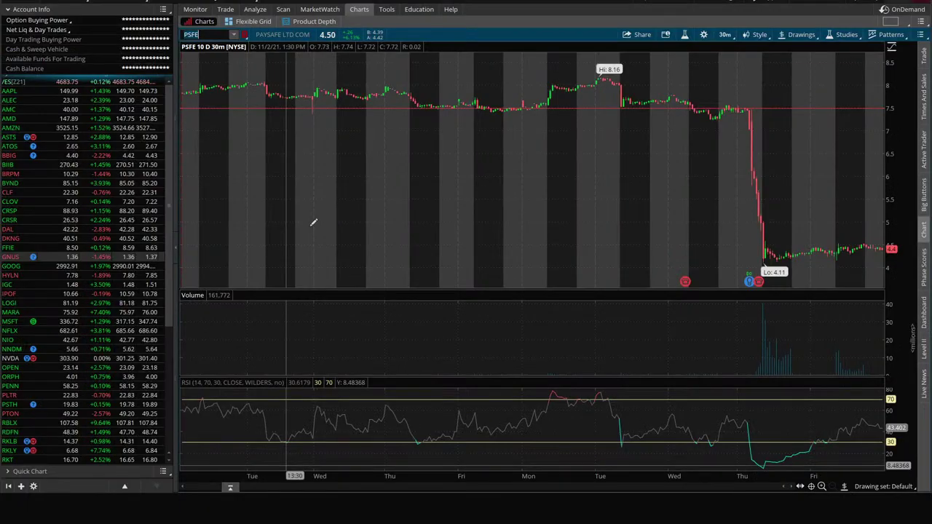
pyautogui.write('BYND')
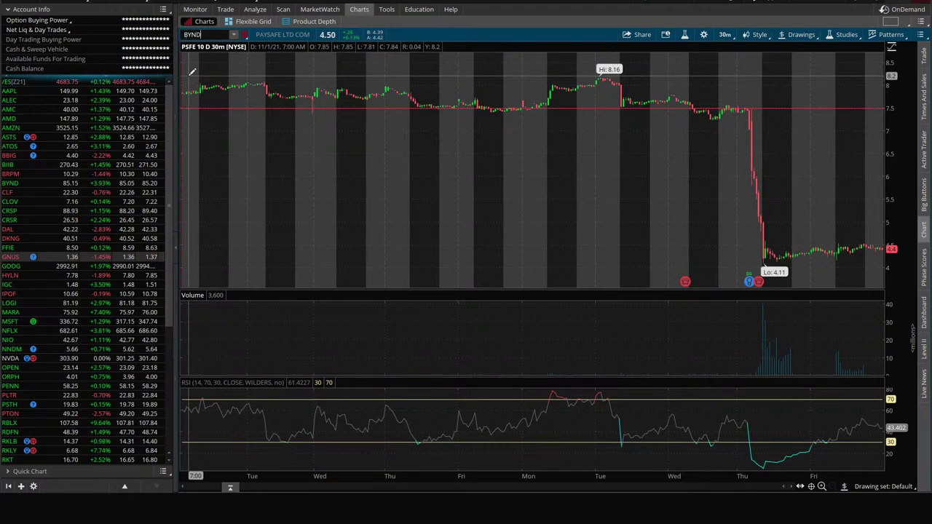
pyautogui.press('Return')
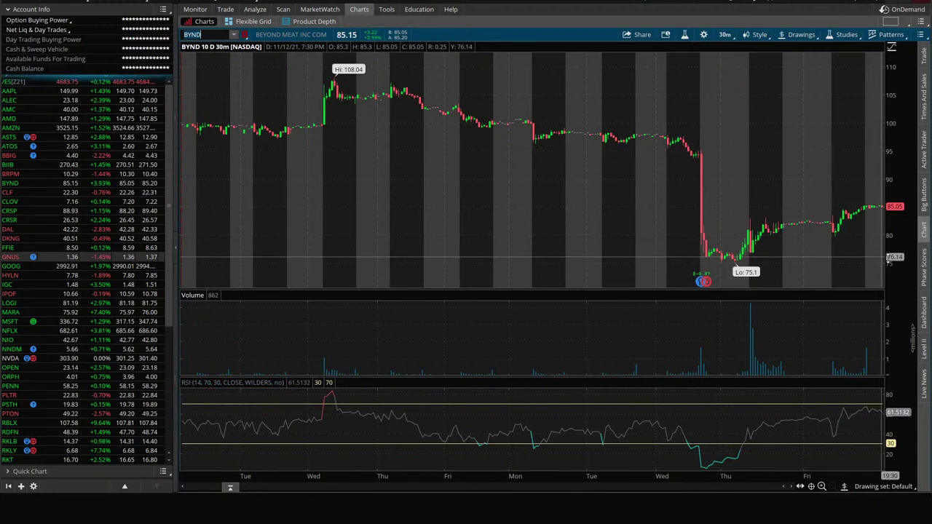
pyautogui.moveTo(890, 257); pyautogui.dragTo(865, 248)
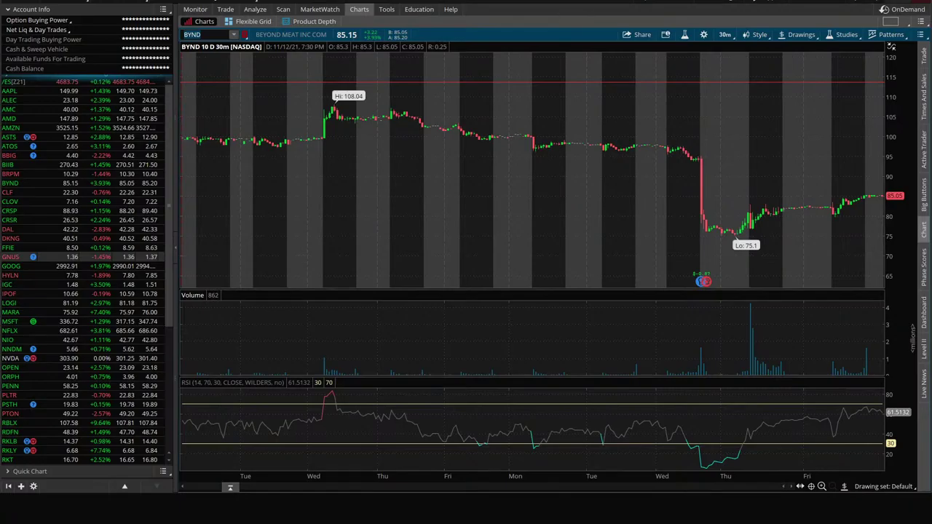
# Step: Check the remaining Week of 11/7 positions in the tracker and load the Z chart in thinkorswim
pyautogui.hotkey('alt', 'Tab')
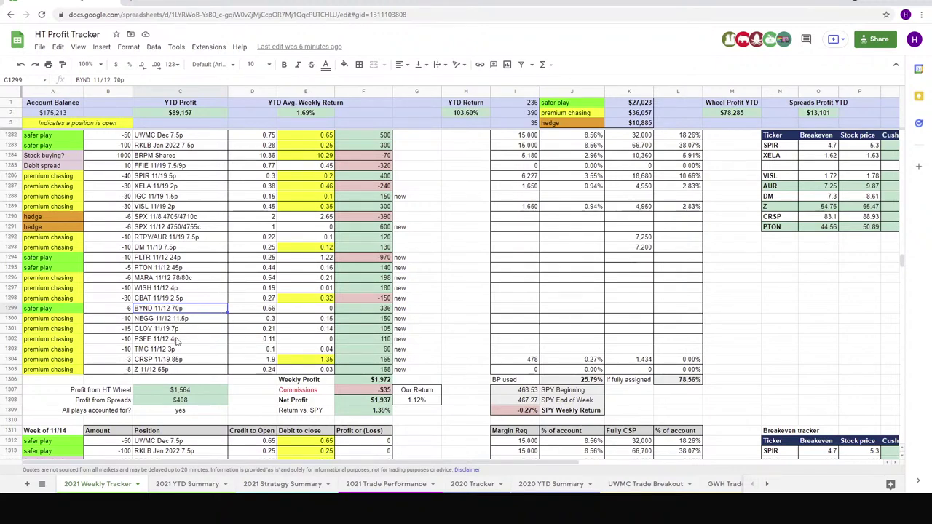
pyautogui.scroll(-1, 180, 339)
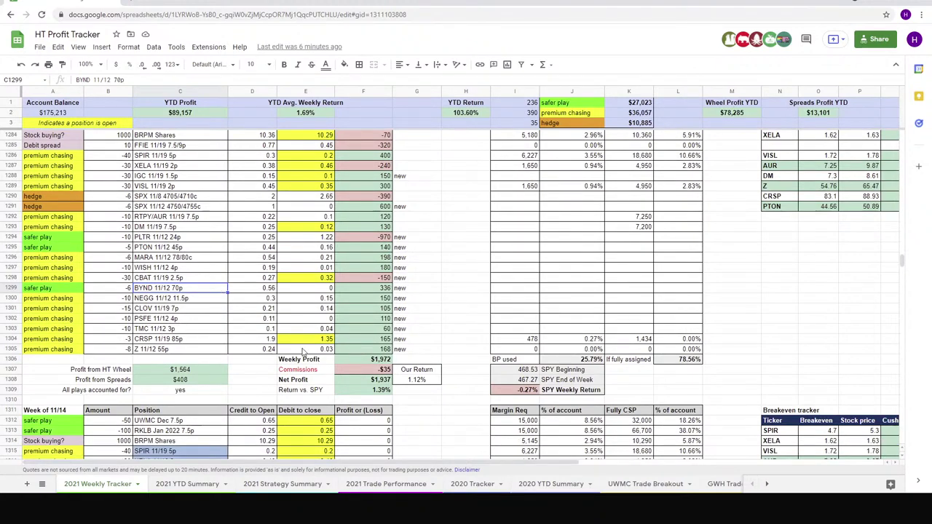
pyautogui.hotkey('alt', 'Tab')
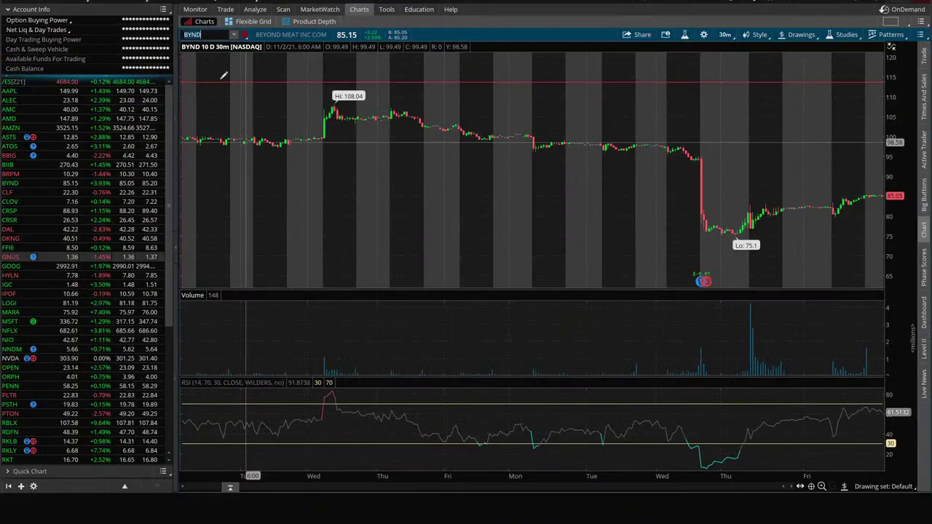
pyautogui.write('Z')
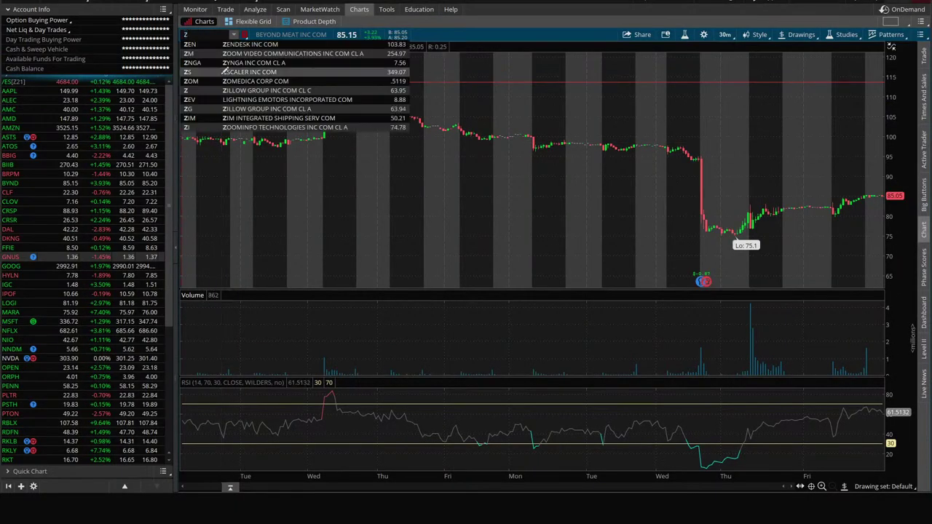
pyautogui.press('Return')
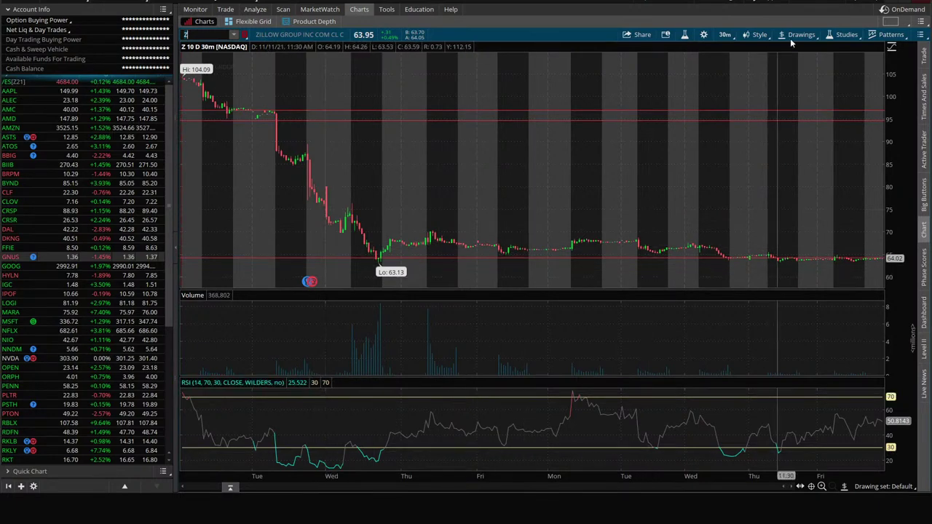
# Step: Add the ImpVolatility study below the Z price chart
pyautogui.click(844, 34)
pyautogui.moveTo(846, 52)
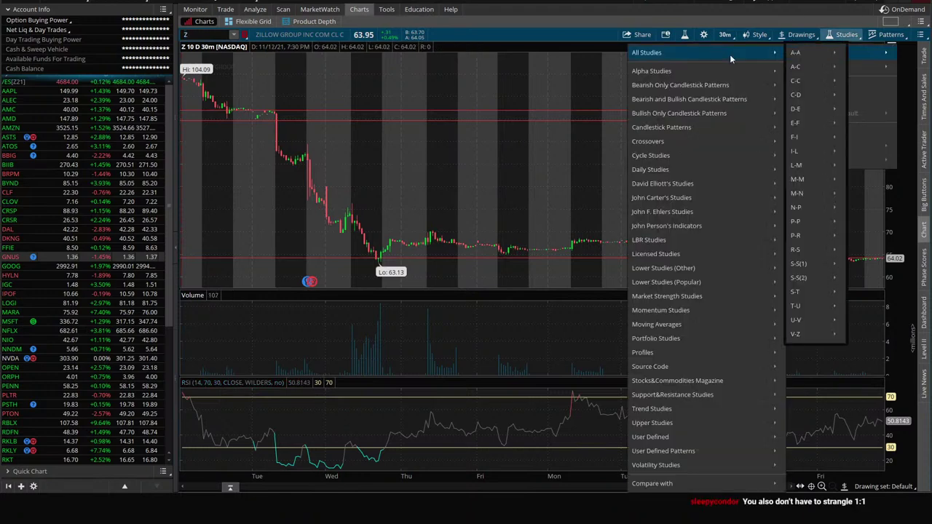
pyautogui.moveTo(808, 151)
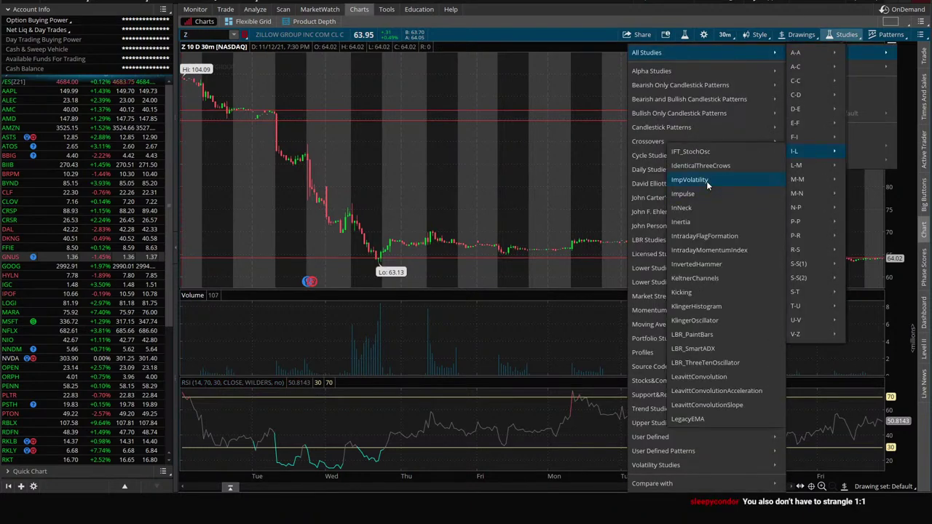
pyautogui.click(706, 183)
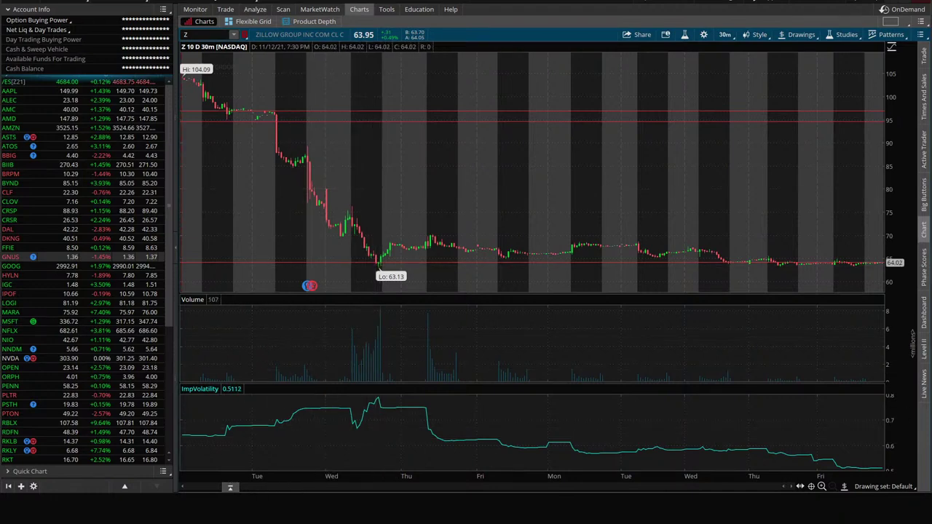
# Step: Return to the HT Profit Tracker and review the full list of Week of 11/7 positions
pyautogui.moveTo(270, 513)
pyautogui.click(291, 455)
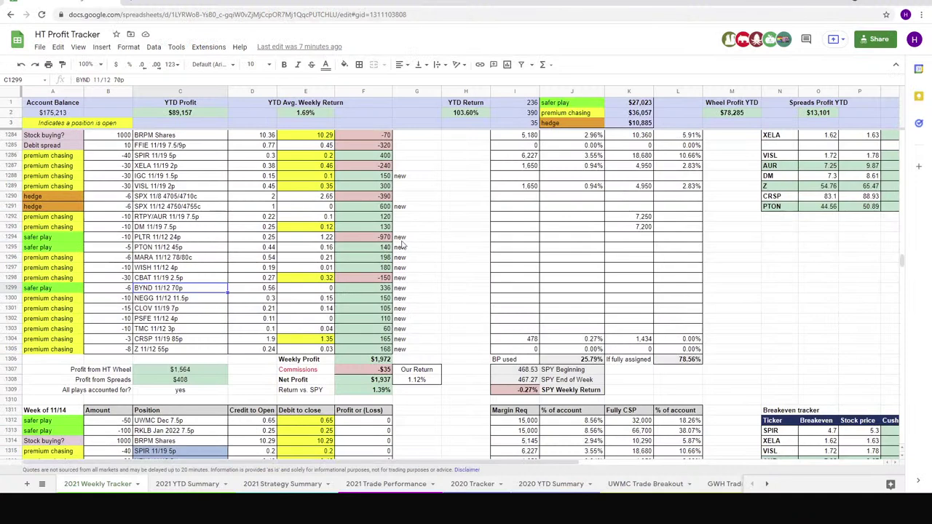
pyautogui.scroll(2, 420, 288)
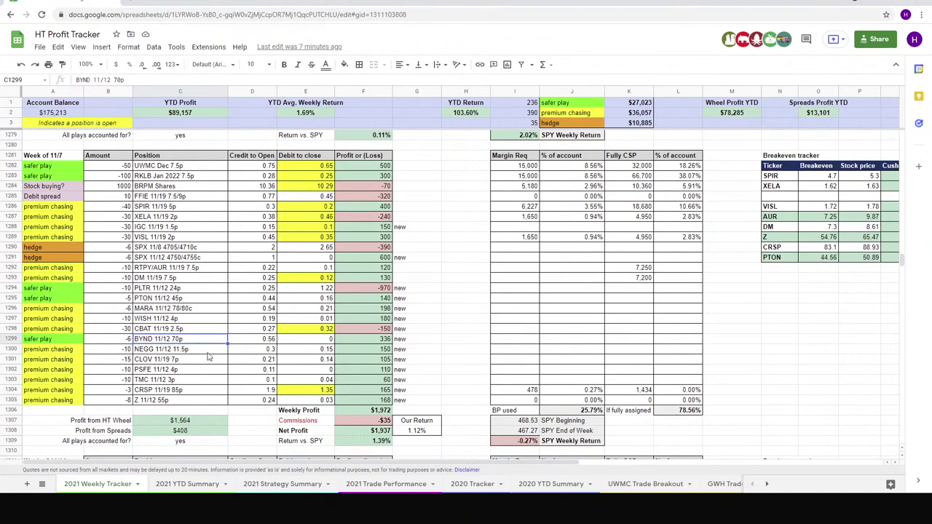
# Step: Load the NEGG chart in thinkorswim and set its time frame to 20 D : 1h
pyautogui.hotkey('alt', 'Tab')
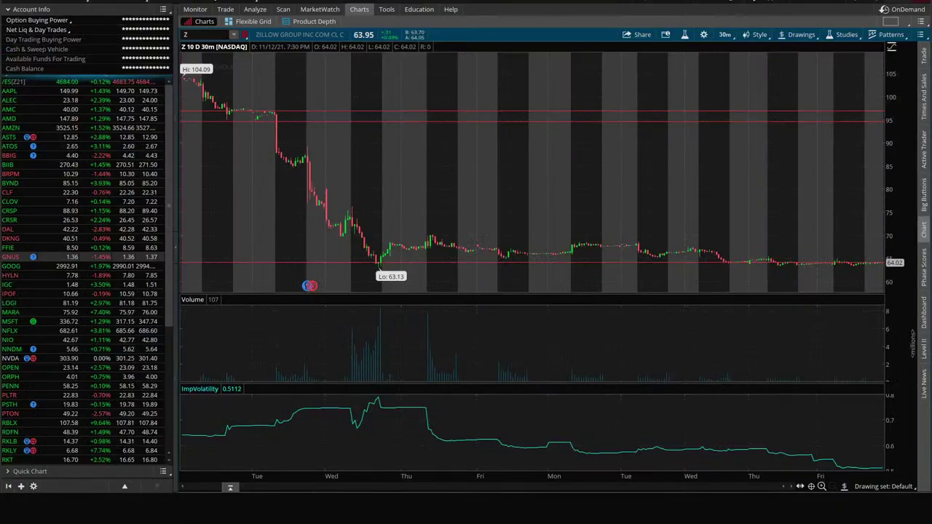
pyautogui.write('NE')
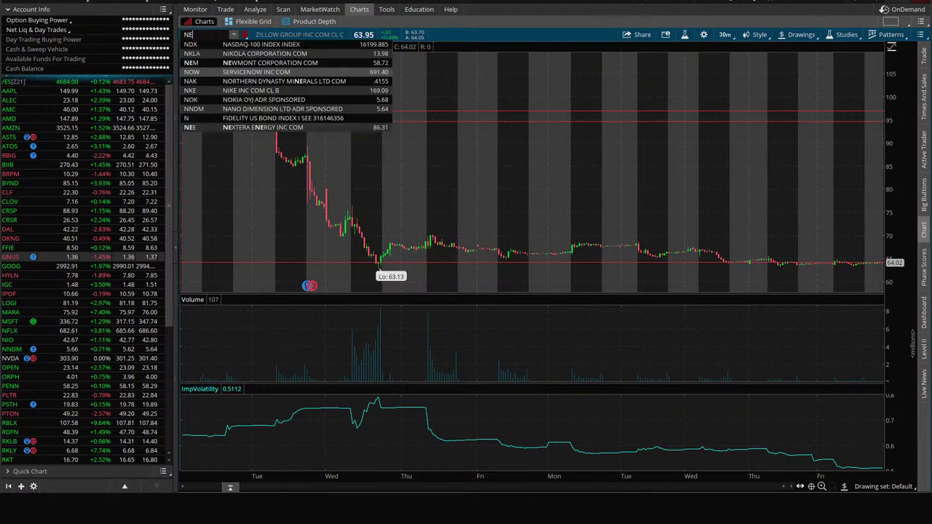
pyautogui.write('GG')
pyautogui.press('Return')
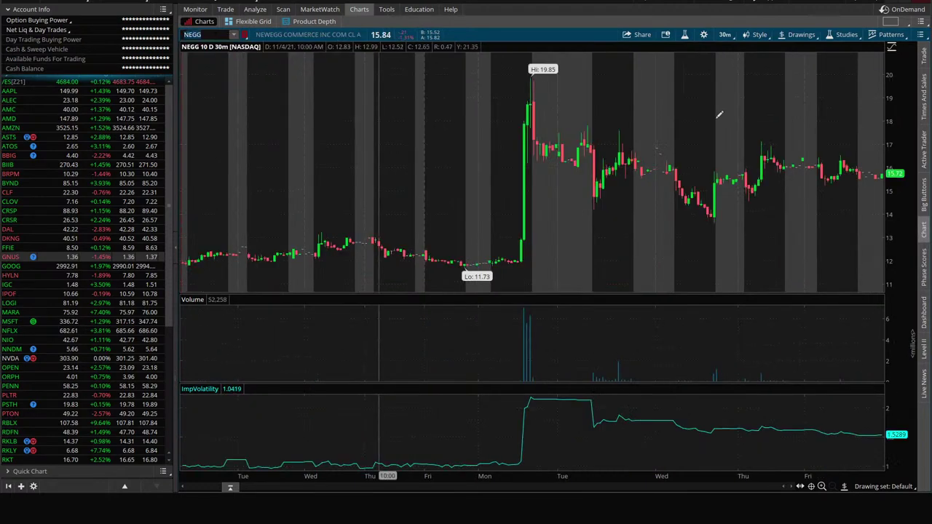
pyautogui.click(725, 34)
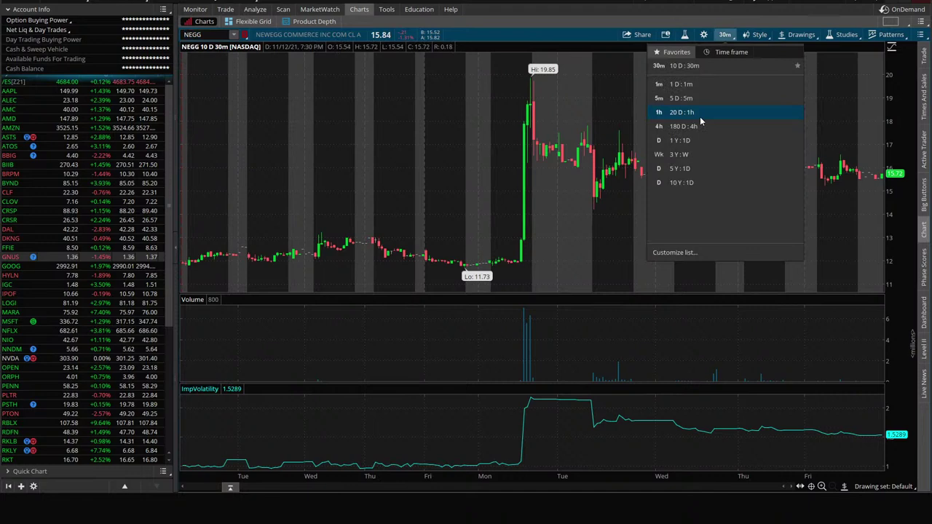
pyautogui.click(699, 119)
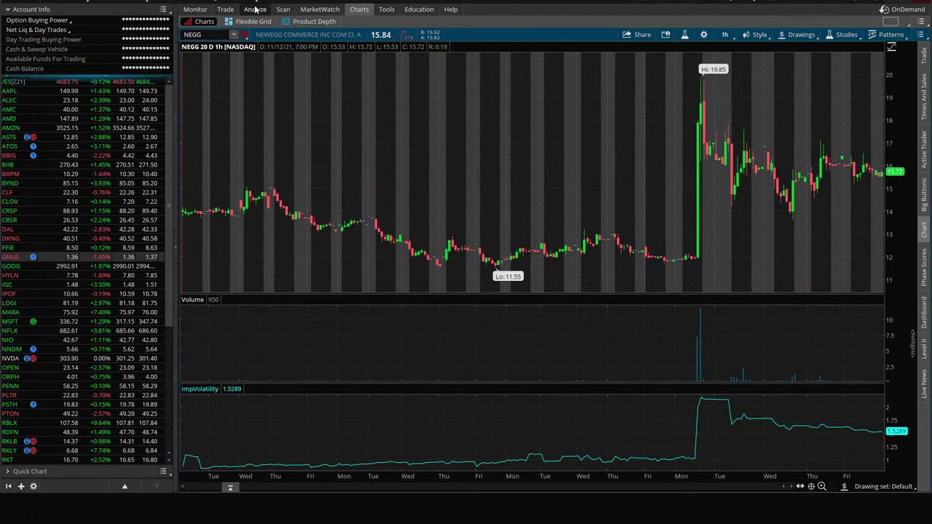
# Step: Chart the 19 NOV 21 11.5 put from the NEGG option chain to examine its price history, and return to the HT Profit Tracker
pyautogui.click(225, 9)
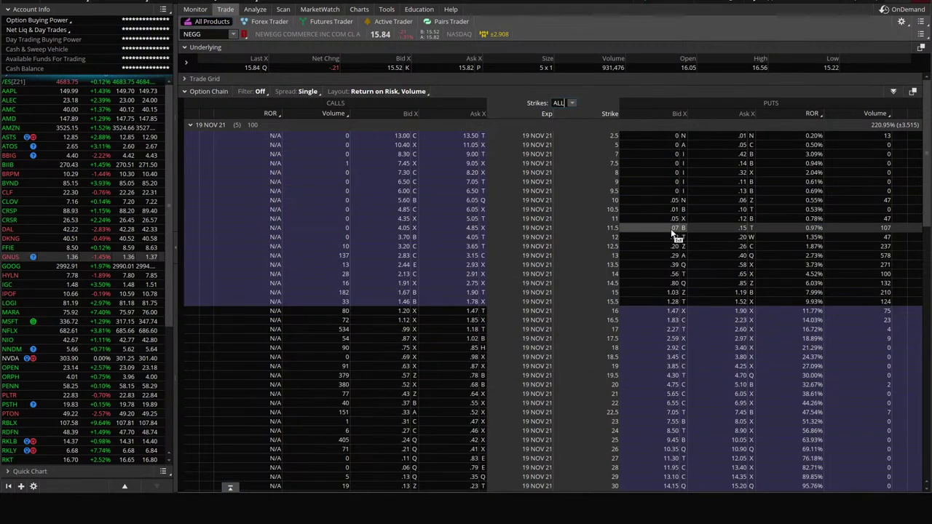
pyautogui.click(673, 232)
pyautogui.rightClick(672, 231)
pyautogui.moveTo(766, 388)
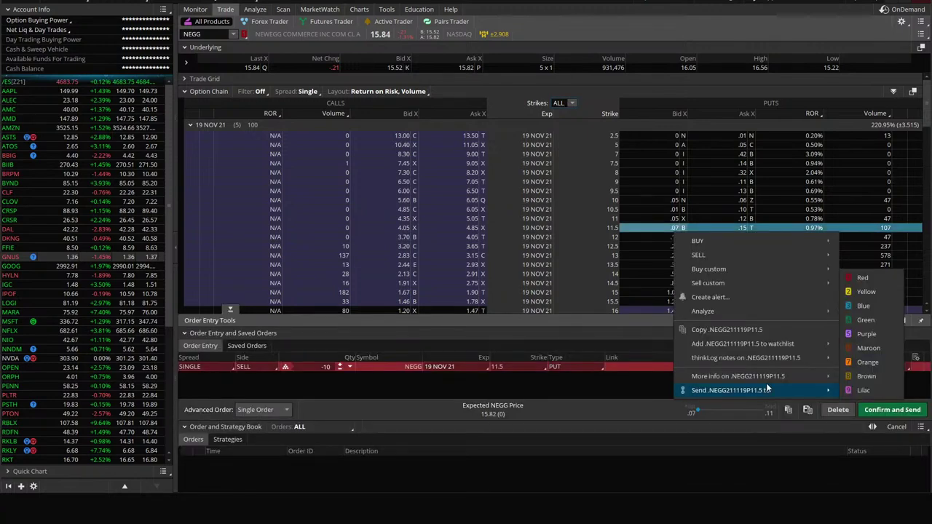
pyautogui.moveTo(728, 375)
pyautogui.moveTo(583, 432)
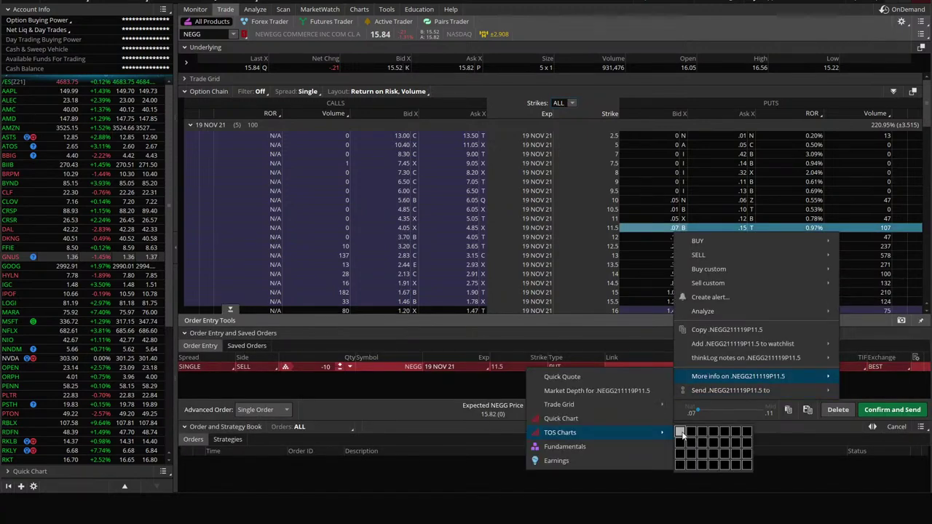
pyautogui.click(681, 433)
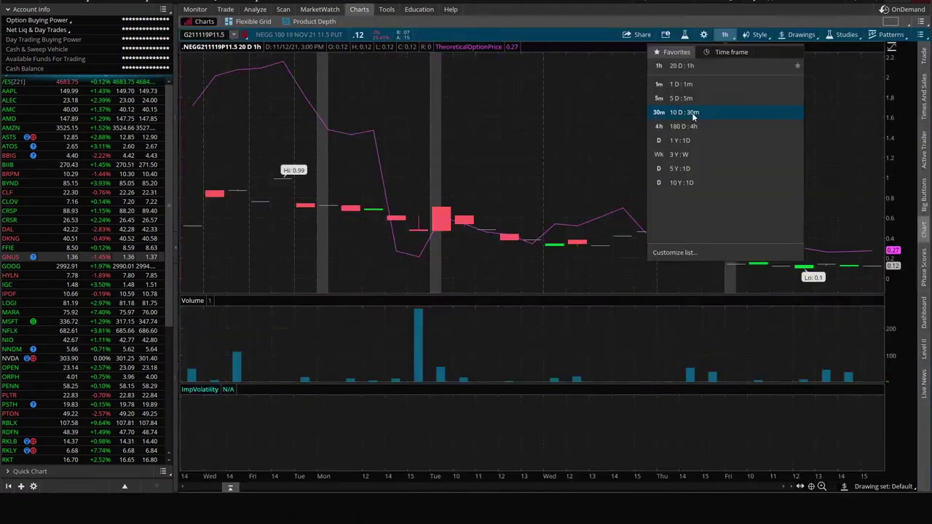
pyautogui.click(692, 112)
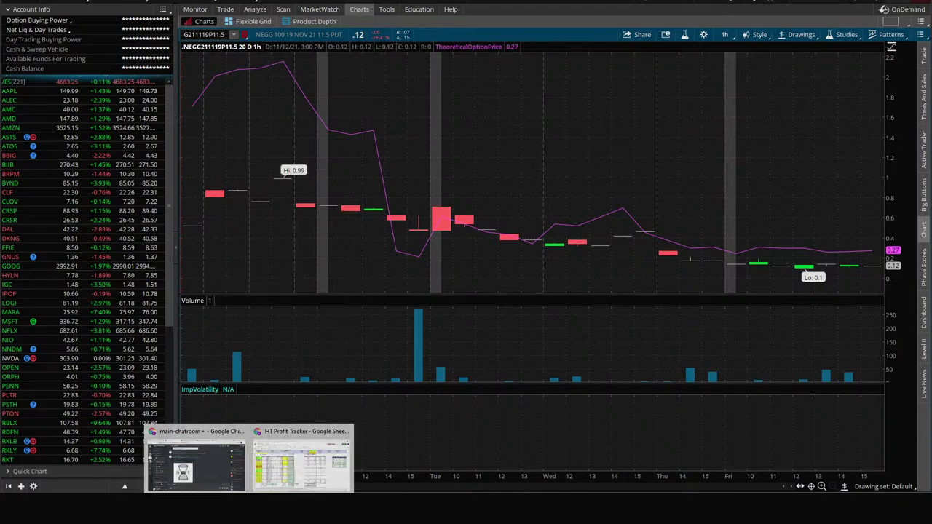
pyautogui.click(289, 474)
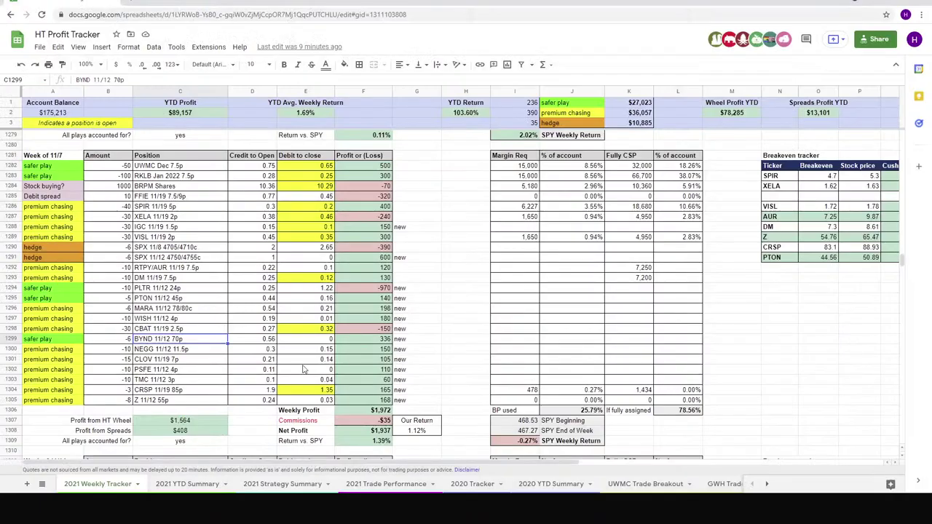
# Step: Select the NEGG profit in the Week of 11/7 table, and review the monthly summary and charts on the 2021 YTD Summary sheet
pyautogui.click(375, 351)
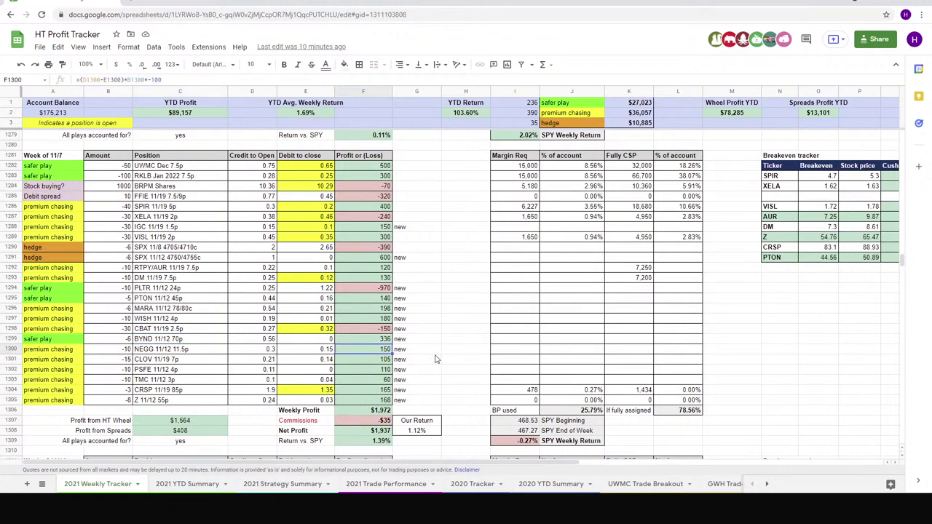
pyautogui.scroll(-1, 465, 281)
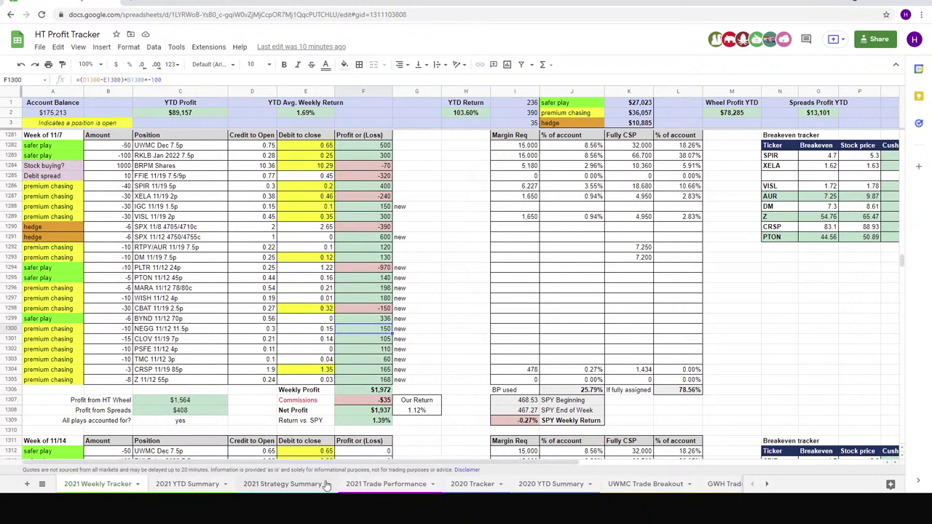
pyautogui.click(269, 486)
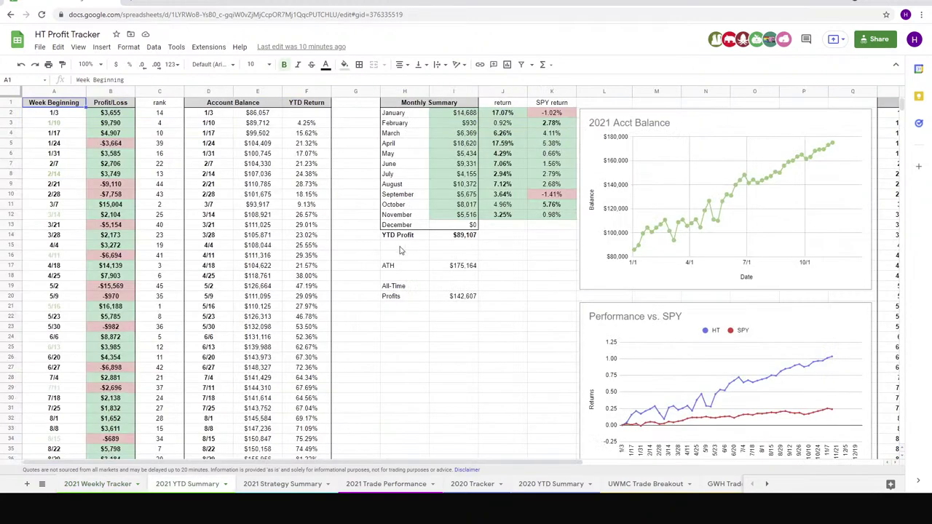
pyautogui.scroll(-2, 473, 223)
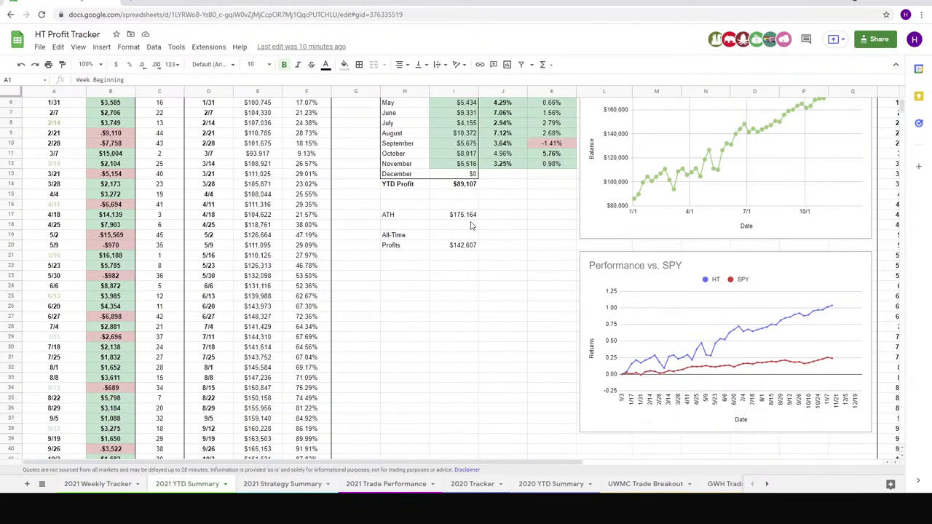
pyautogui.scroll(1, 473, 221)
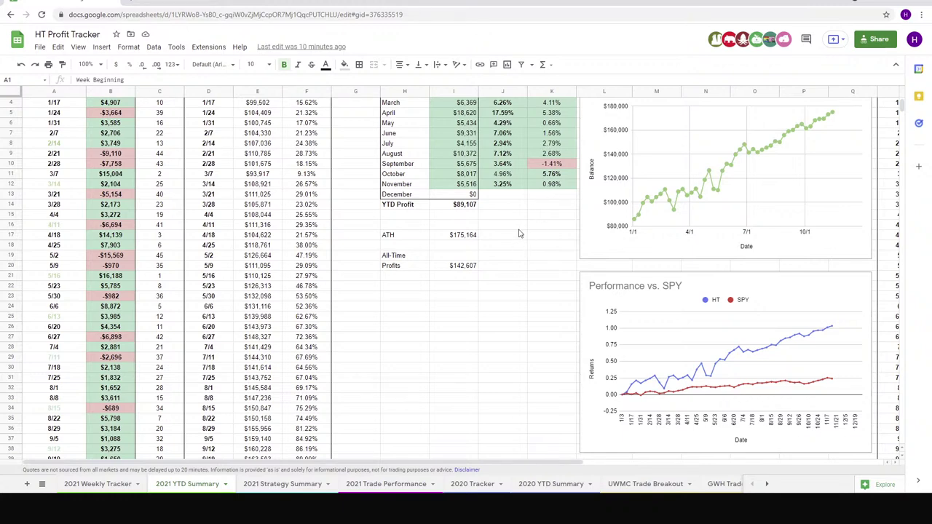
pyautogui.scroll(1, 518, 235)
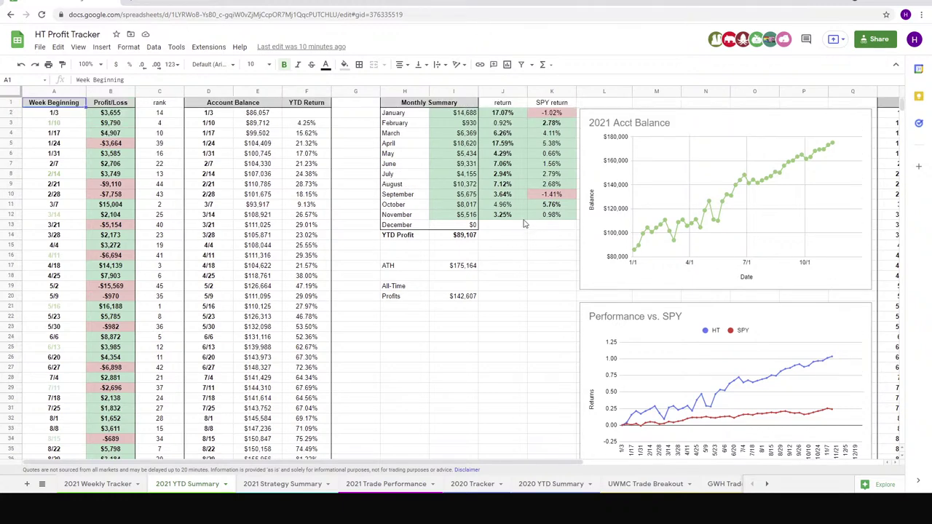
# Step: Select the weekly Profit/Loss values from 7/18 through 11/7 and view their sum, average and other statistics
pyautogui.scroll(-6, 339, 307)
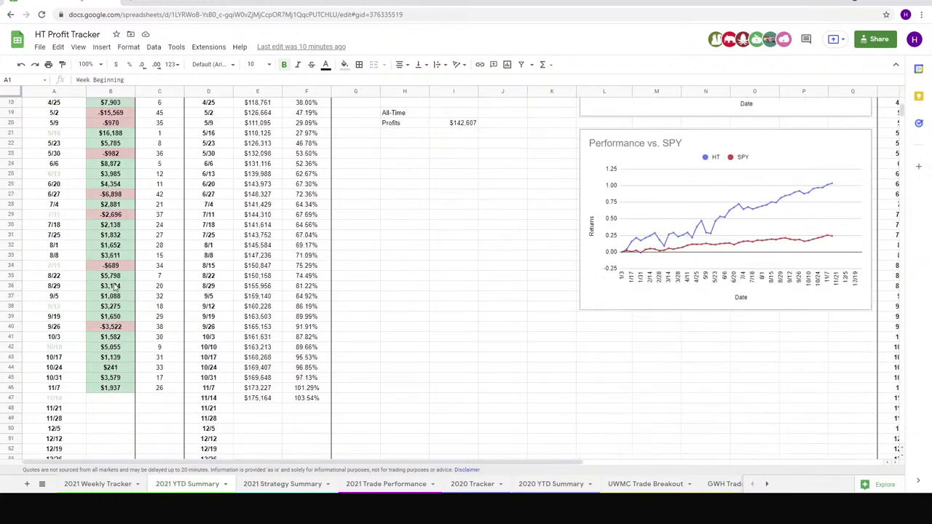
pyautogui.moveTo(123, 230); pyautogui.dragTo(121, 236)
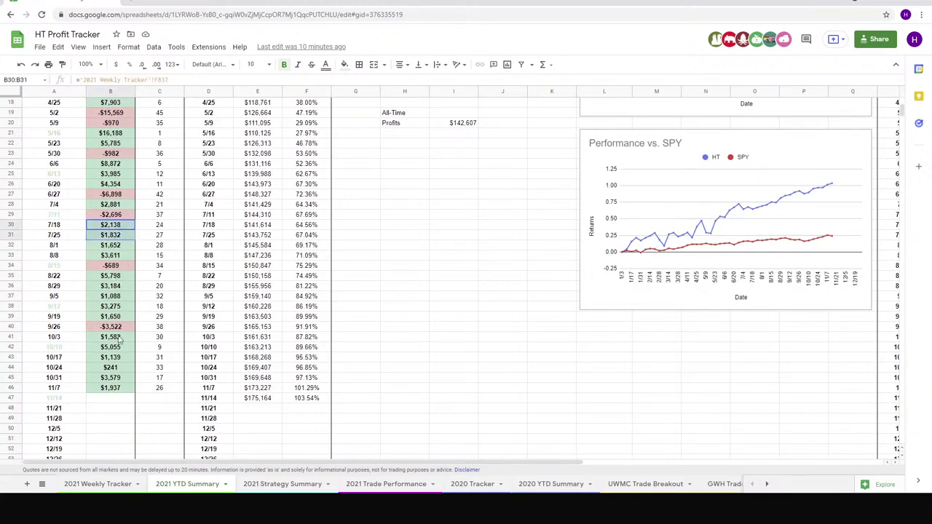
pyautogui.moveTo(121, 339); pyautogui.dragTo(122, 395)
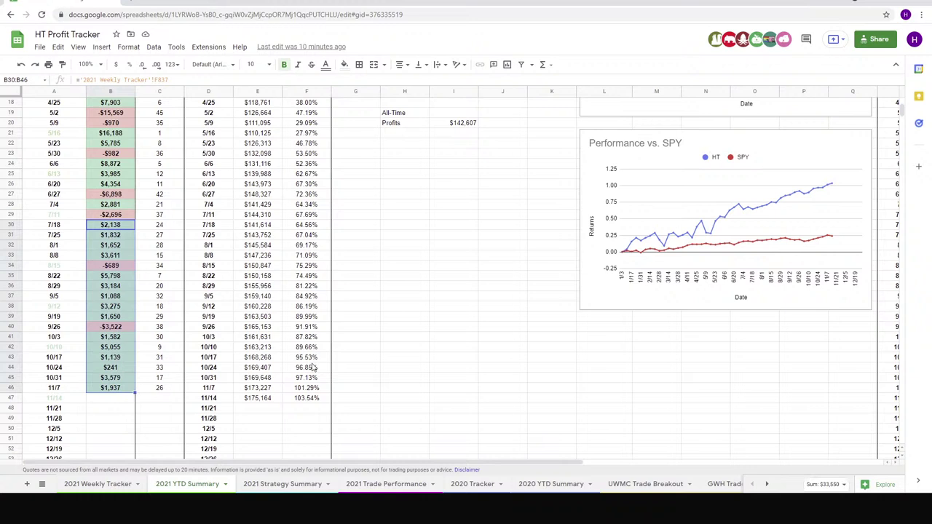
pyautogui.click(826, 485)
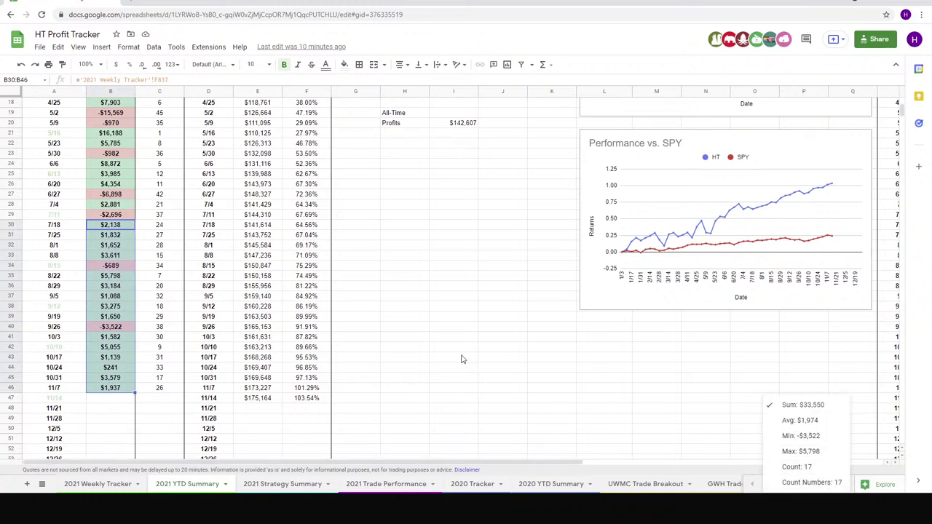
pyautogui.click(459, 307)
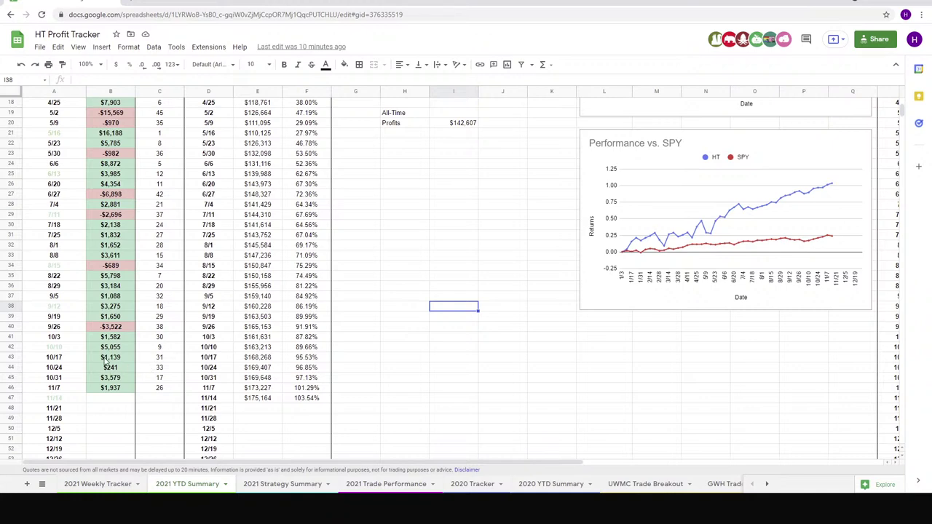
# Step: Review the YTD totals and weekly account balances, and return to the 2021 Weekly Tracker sheet to view the Week of 11/14 positions
pyautogui.scroll(5, 412, 271)
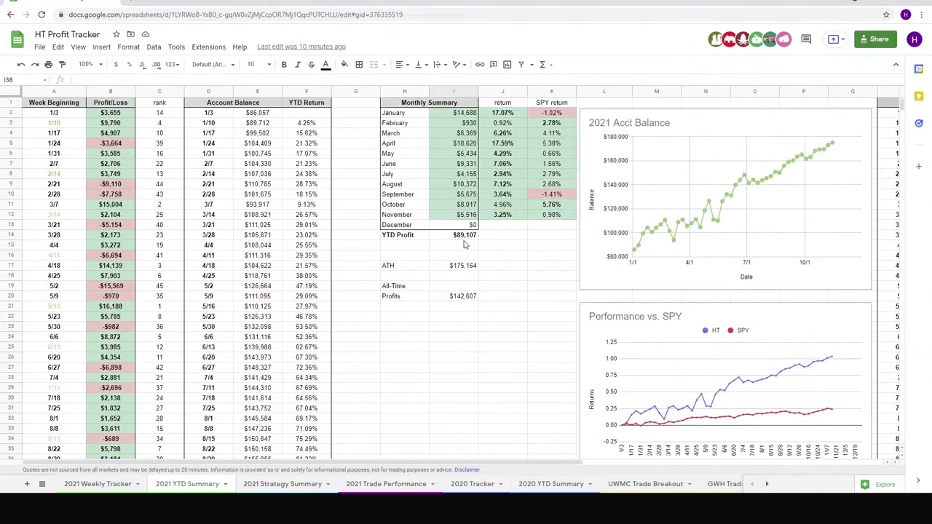
pyautogui.scroll(-5, 261, 324)
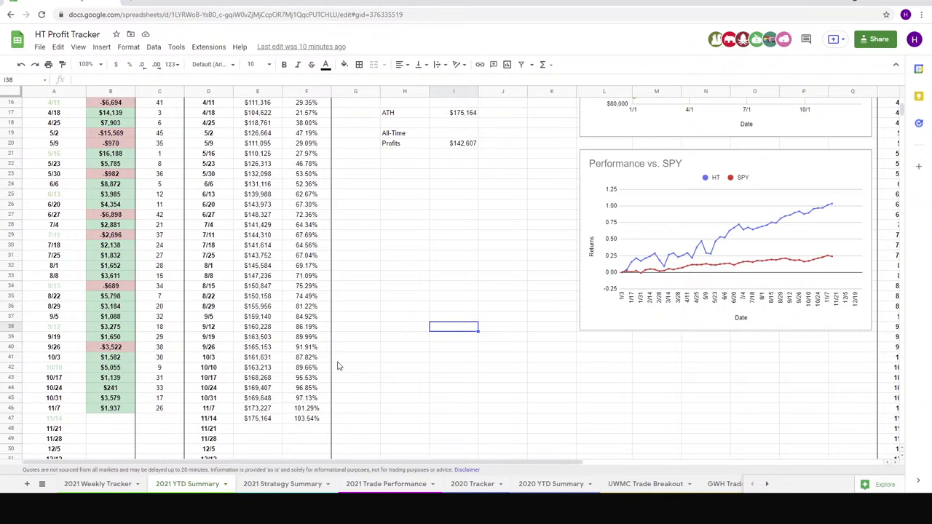
pyautogui.scroll(-2, 161, 337)
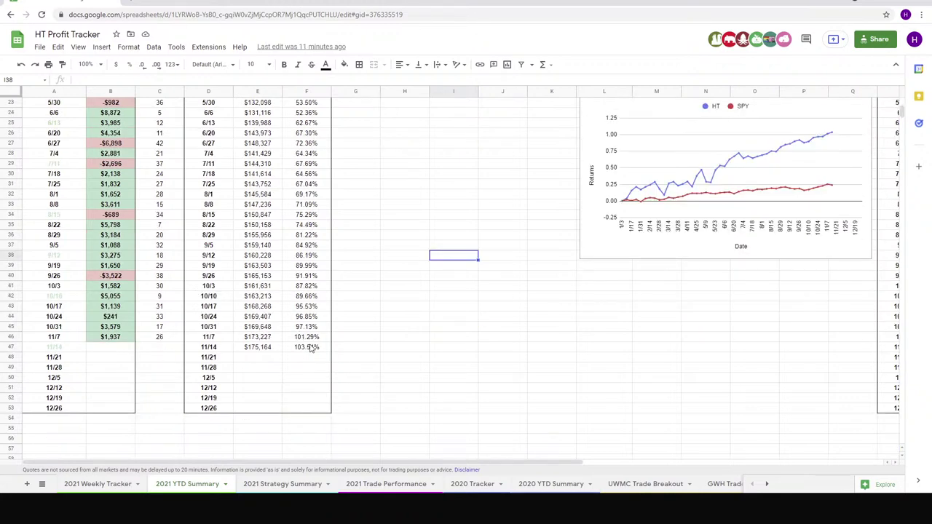
pyautogui.scroll(6, 308, 347)
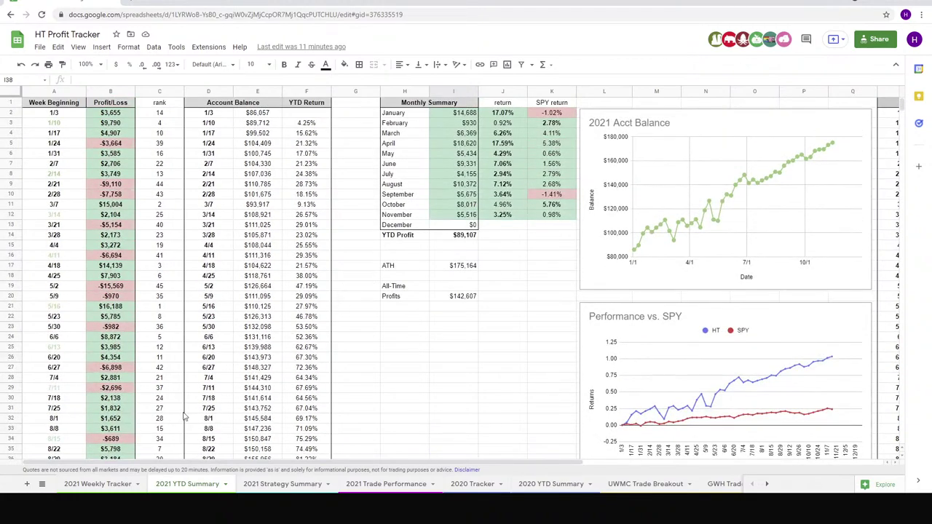
pyautogui.click(98, 485)
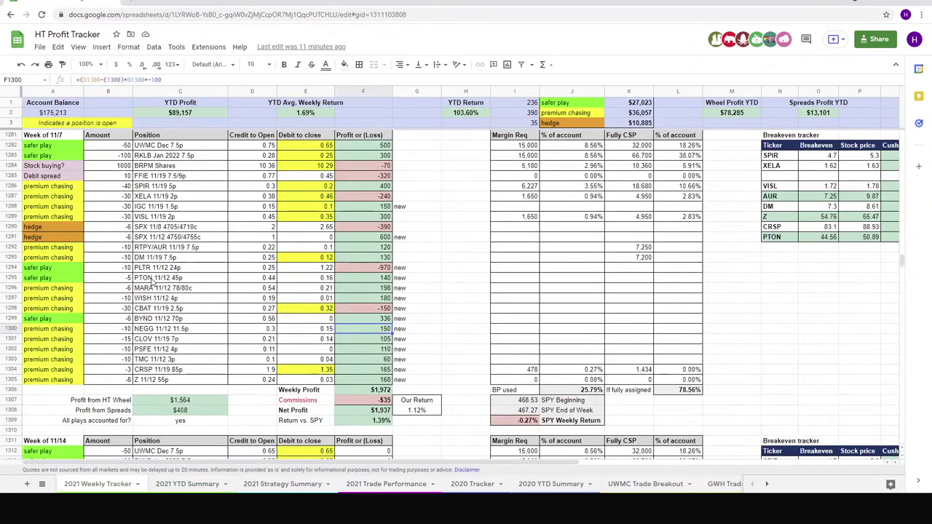
pyautogui.scroll(-2, 159, 286)
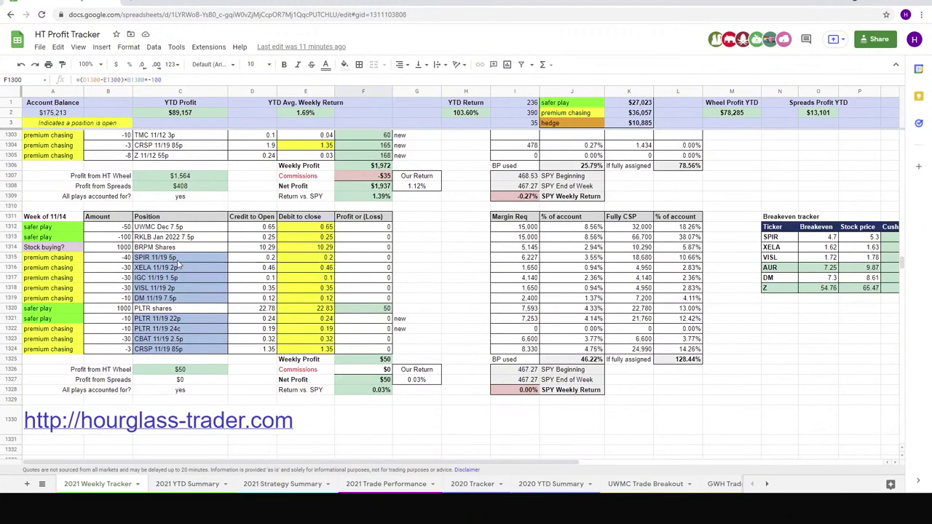
# Step: Open the hourglass-trader.com home page in a new browser tab
pyautogui.click(134, 3)
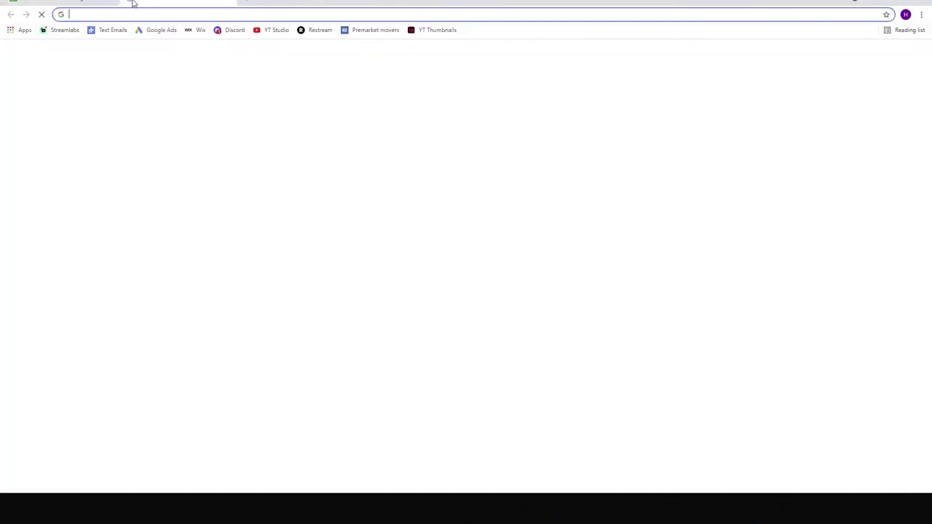
pyautogui.write('hou')
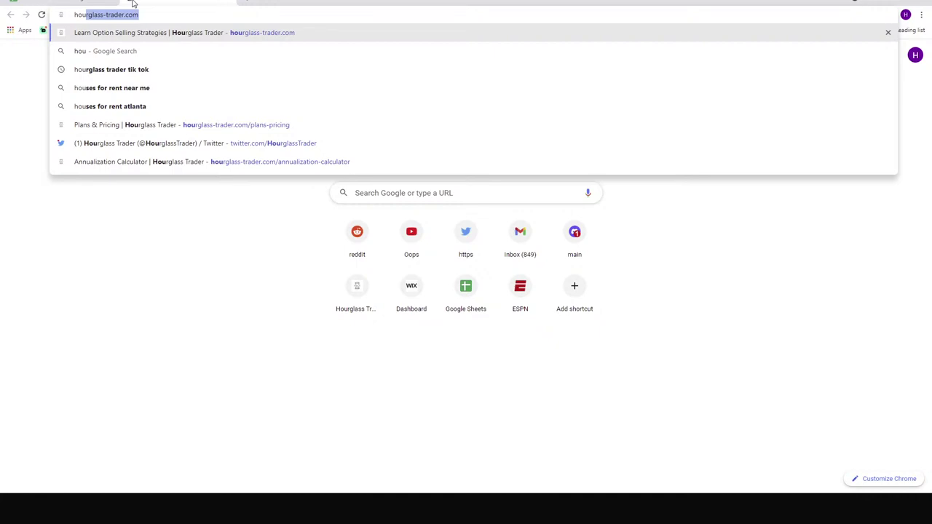
pyautogui.press('Return')
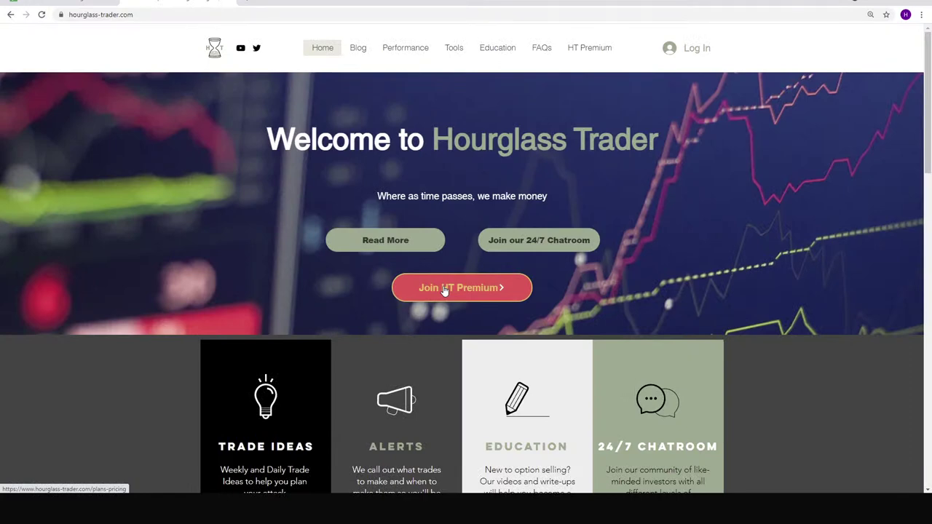
# Step: Switch to Discord and view the get-a-free-month-of-premium and premium-chat channels
pyautogui.click(251, 3)
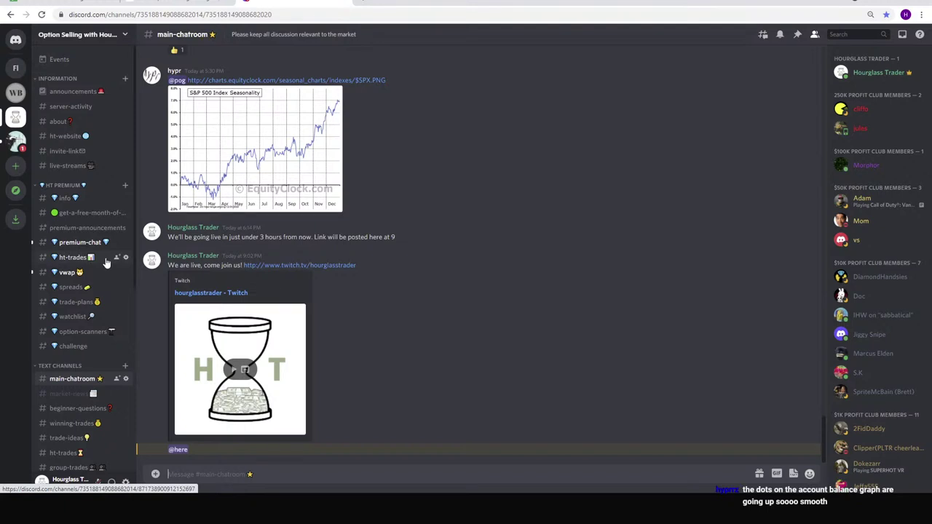
pyautogui.click(96, 218)
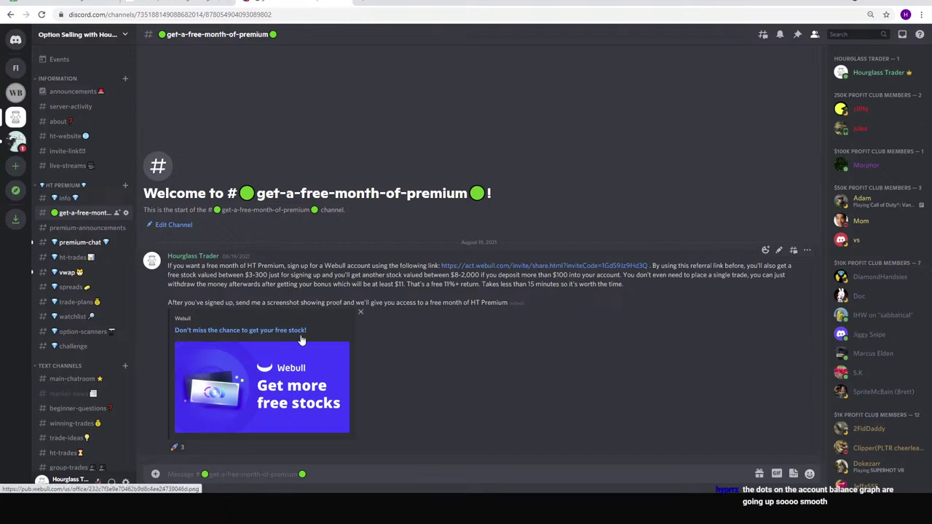
pyautogui.click(77, 243)
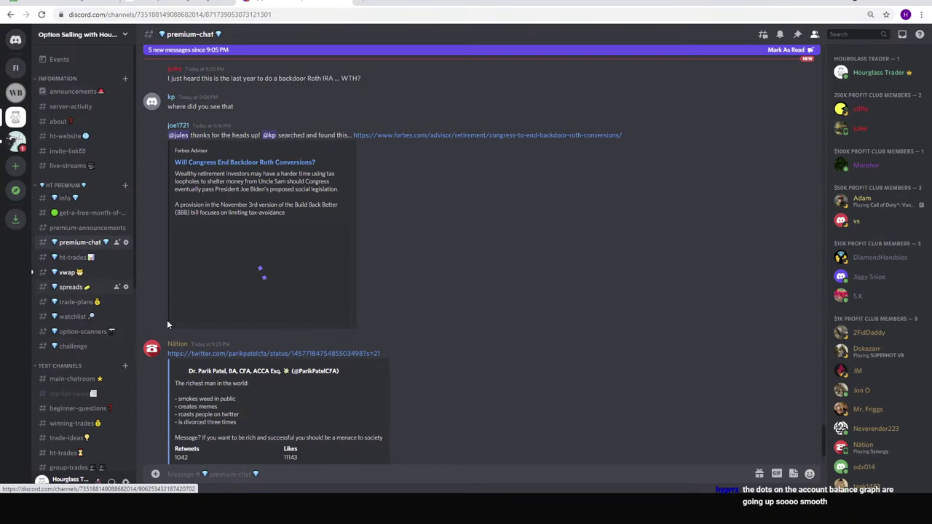
# Step: Open the ht-trades channel under HT Premium and read through the week's trade alerts to the latest post
pyautogui.hotkey('alt', 'Down')
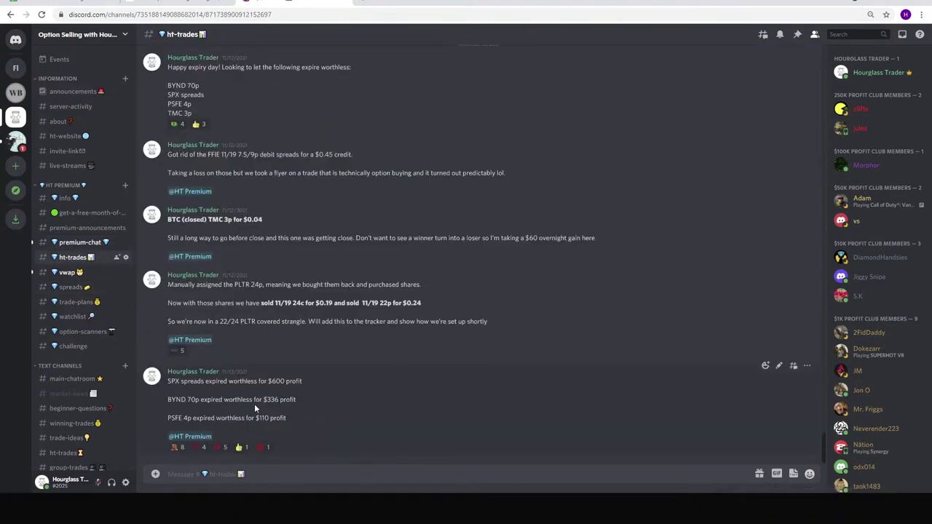
pyautogui.scroll(5, 254, 403)
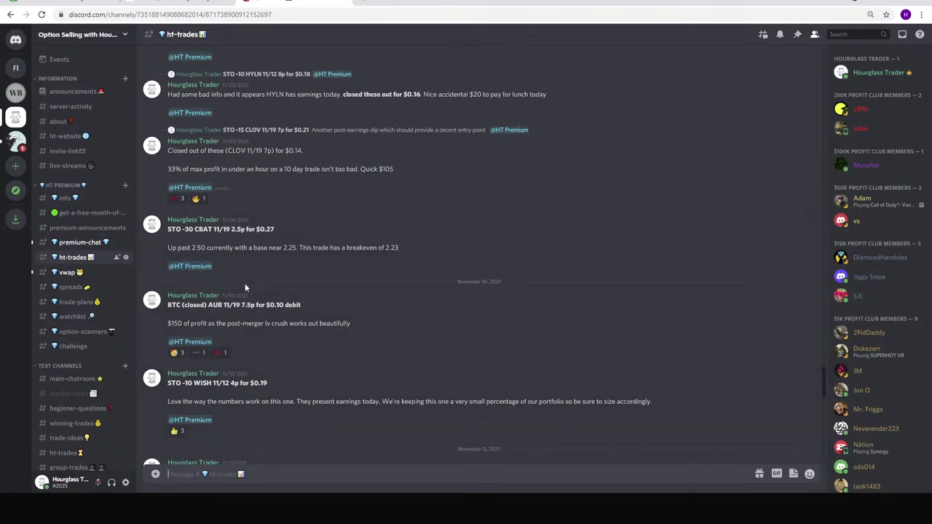
pyautogui.scroll(-3, 255, 292)
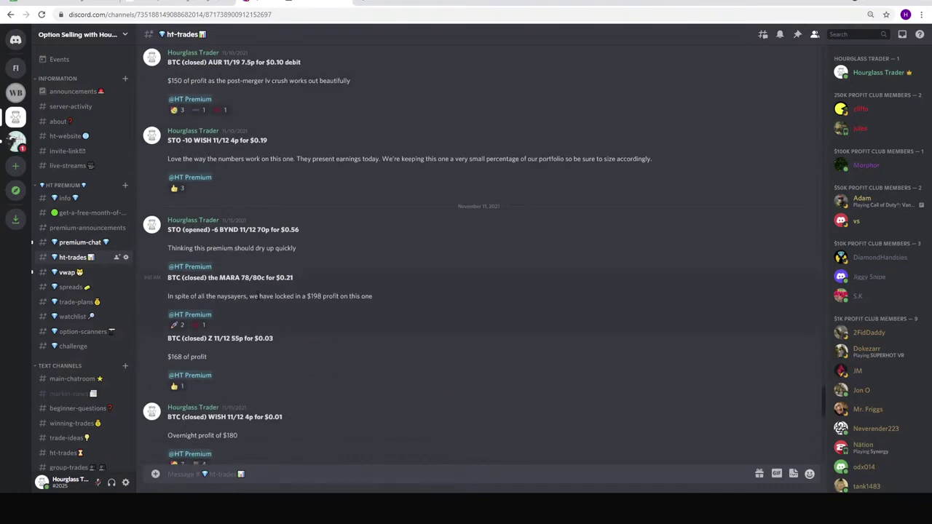
pyautogui.scroll(-10, 260, 297)
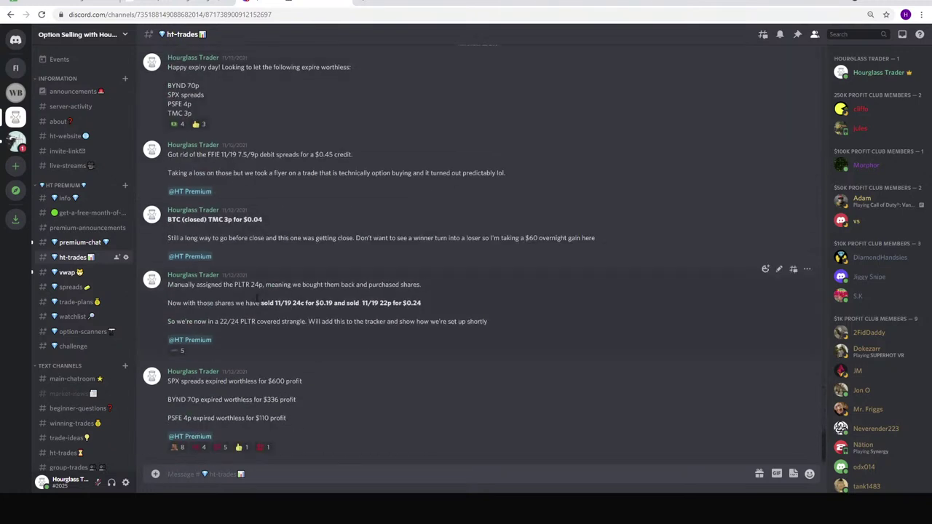
# Step: View the vwap, spreads, trade-plans, watchlist and option-scanners channels of the HT Premium section one after another
pyautogui.click(91, 277)
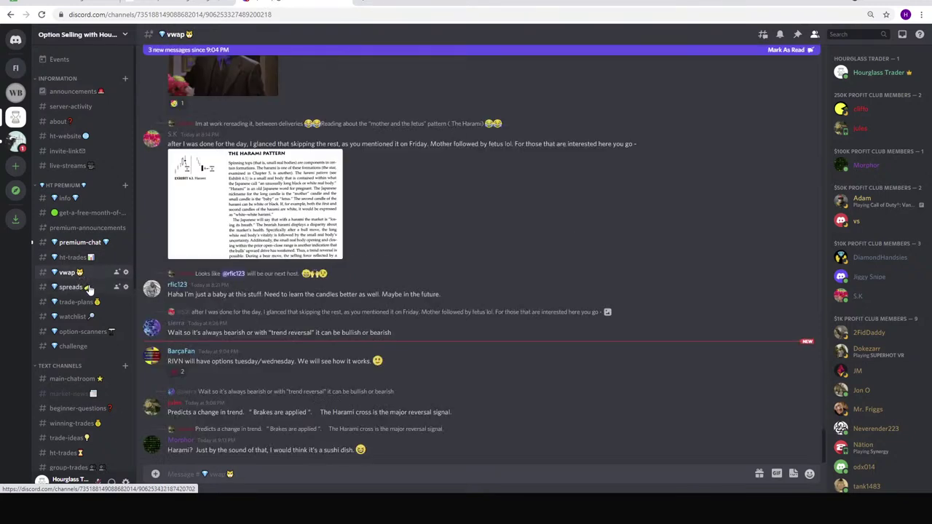
pyautogui.click(91, 289)
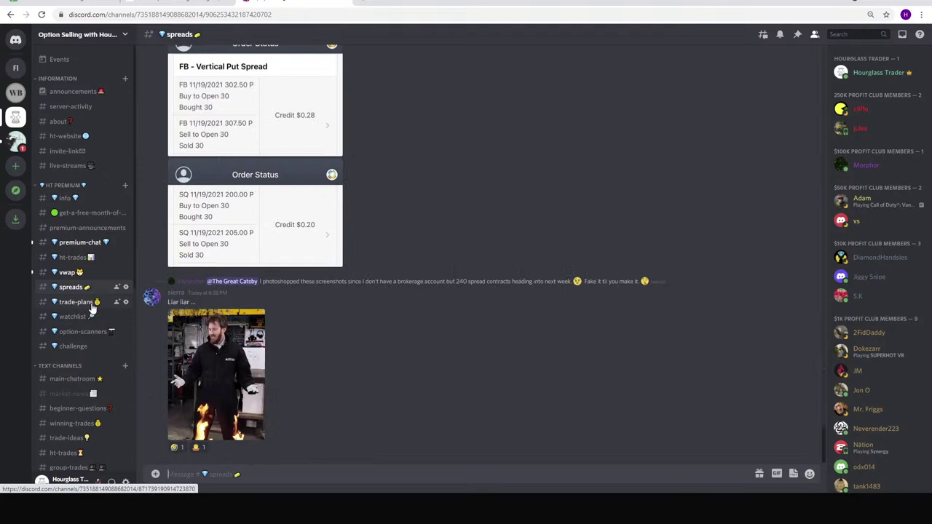
pyautogui.click(80, 302)
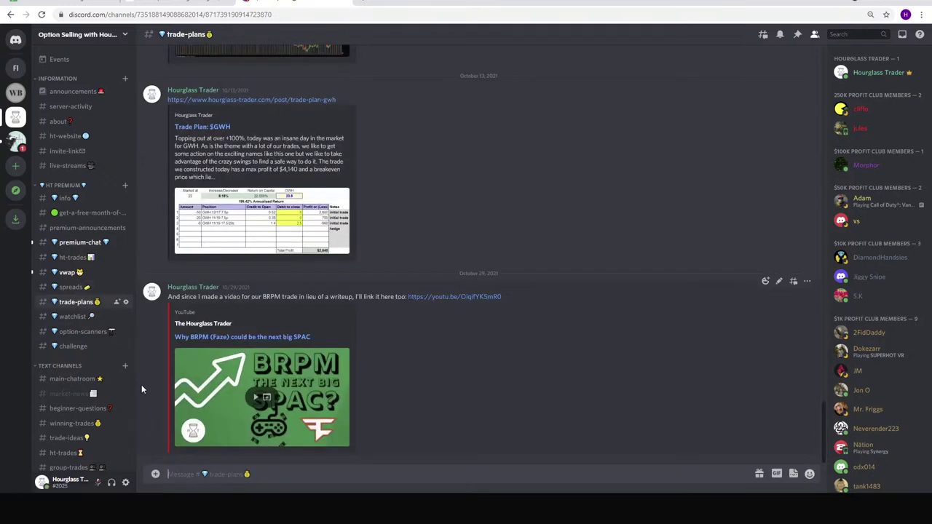
pyautogui.click(89, 318)
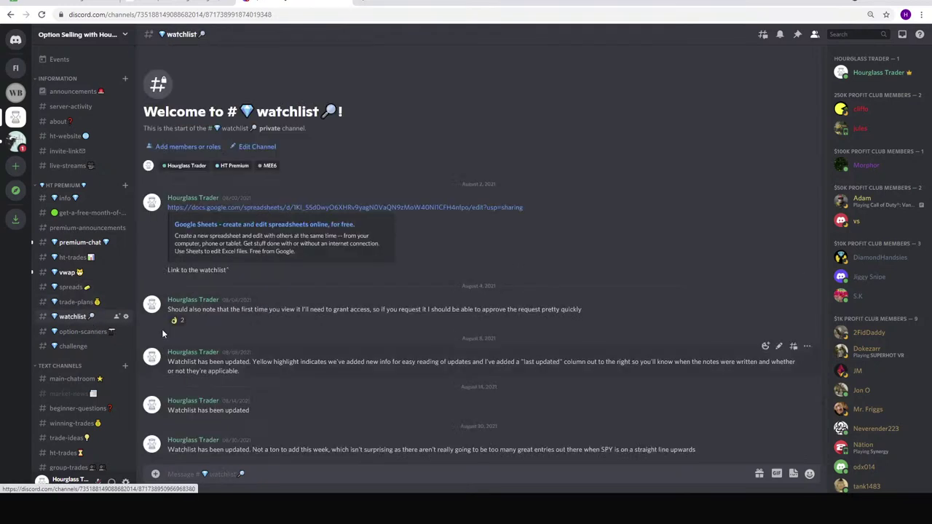
pyautogui.click(82, 332)
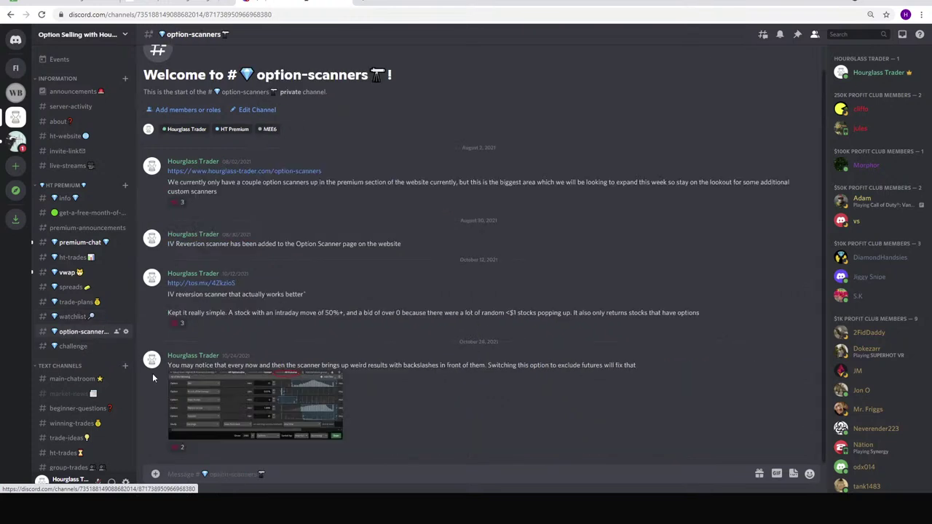
# Step: Return to the premium-chat channel, revisit the Hourglass Trader home page, and browse the remaining Discord channel list
pyautogui.click(80, 243)
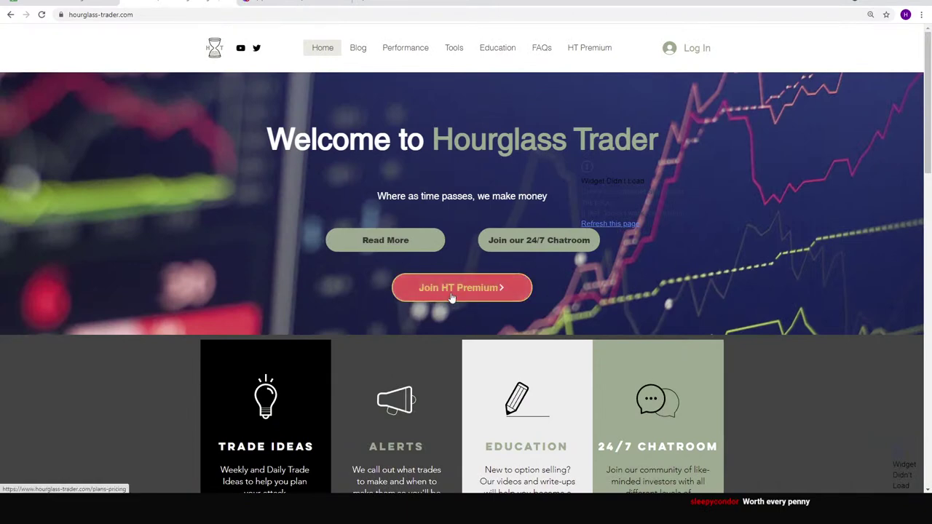
pyautogui.click(228, 2)
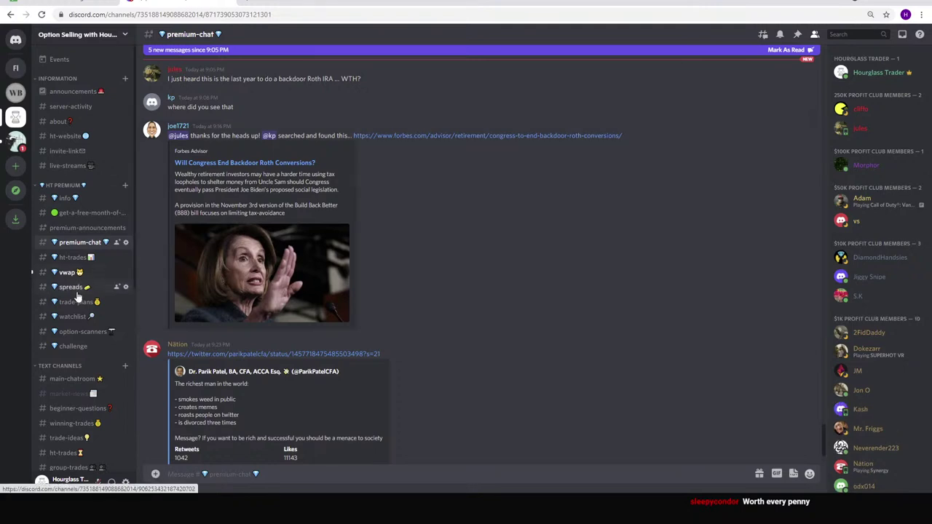
pyautogui.scroll(-5, 77, 295)
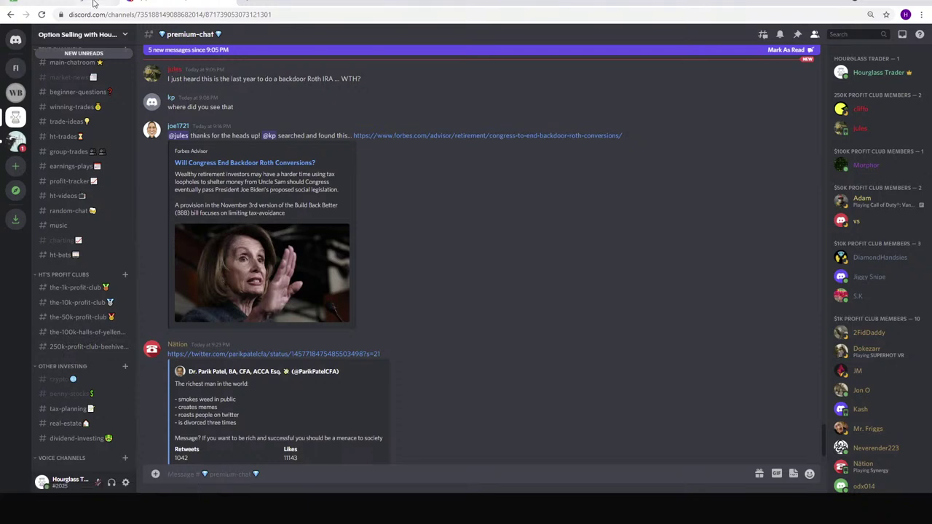
# Step: Switch to the HT Profit Tracker spreadsheet and compare the previous week's trades and results with the Week of 11/14 positions
pyautogui.click(228, 3)
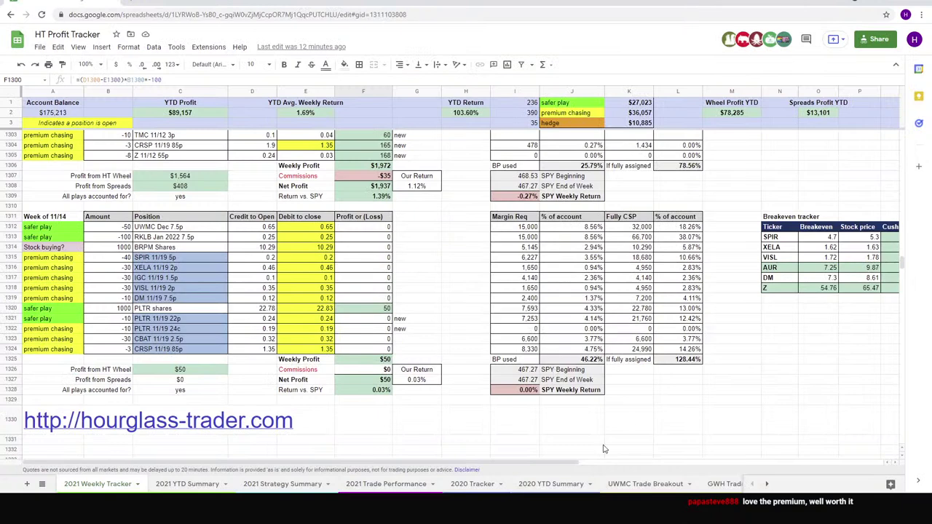
pyautogui.scroll(-1, 447, 305)
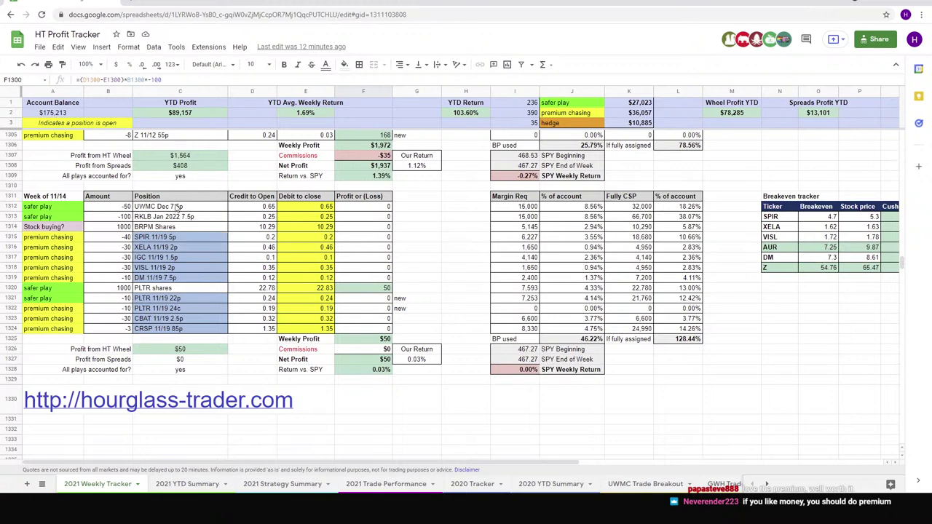
pyautogui.scroll(5, 364, 240)
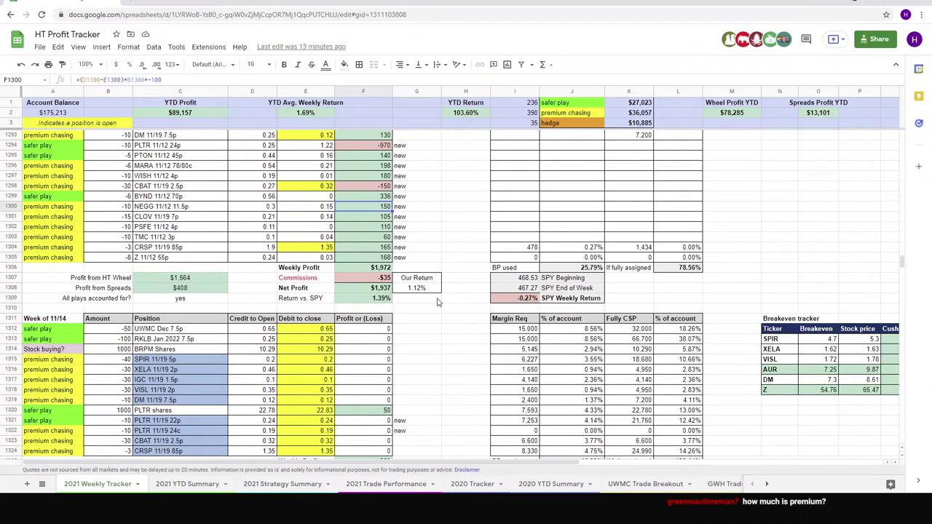
pyautogui.scroll(-4, 437, 301)
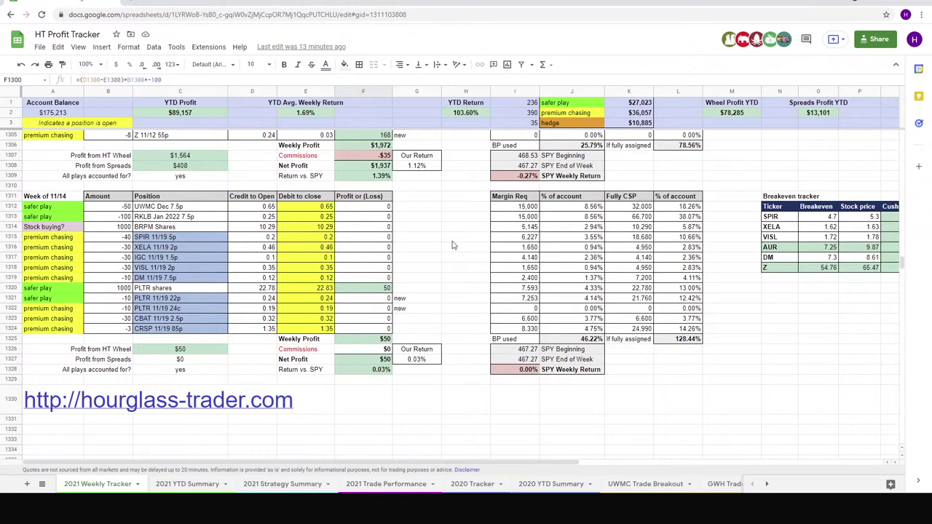
pyautogui.scroll(5, 443, 241)
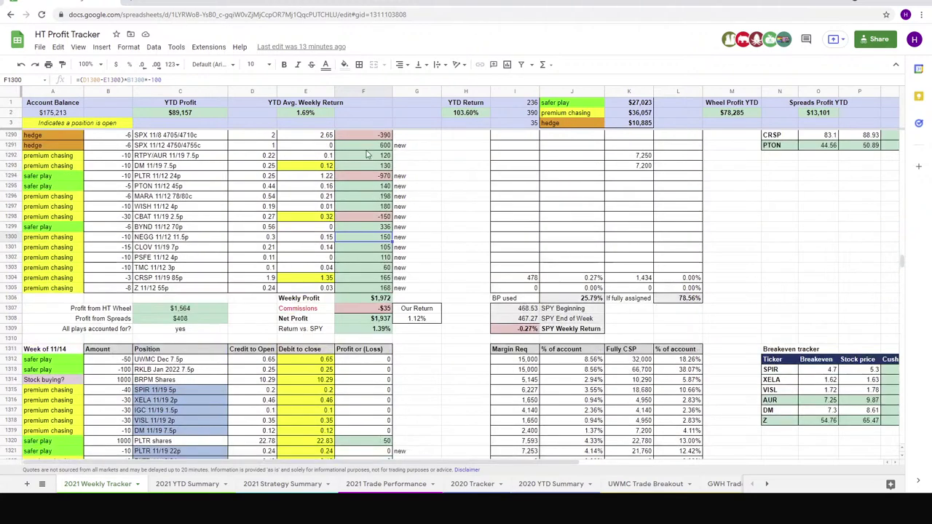
pyautogui.scroll(2, 373, 218)
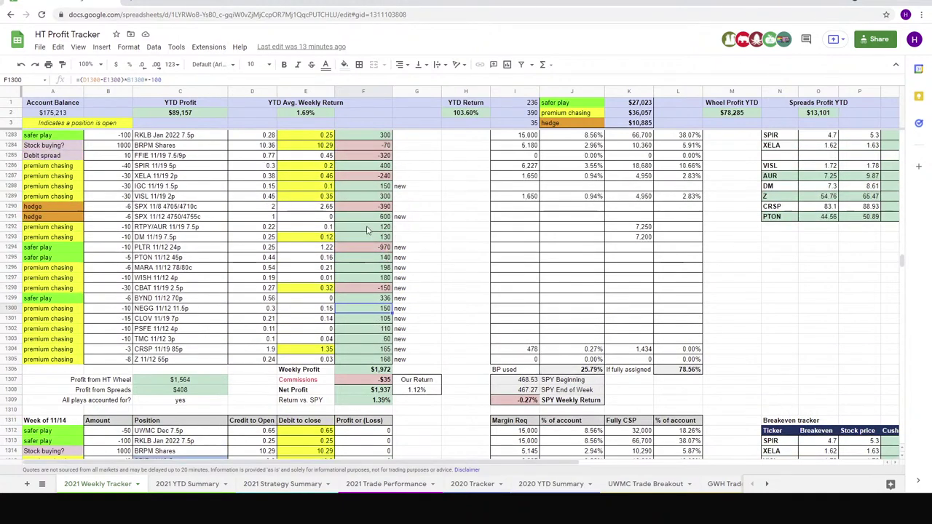
pyautogui.scroll(-5, 425, 230)
pyautogui.scroll(-2, 437, 229)
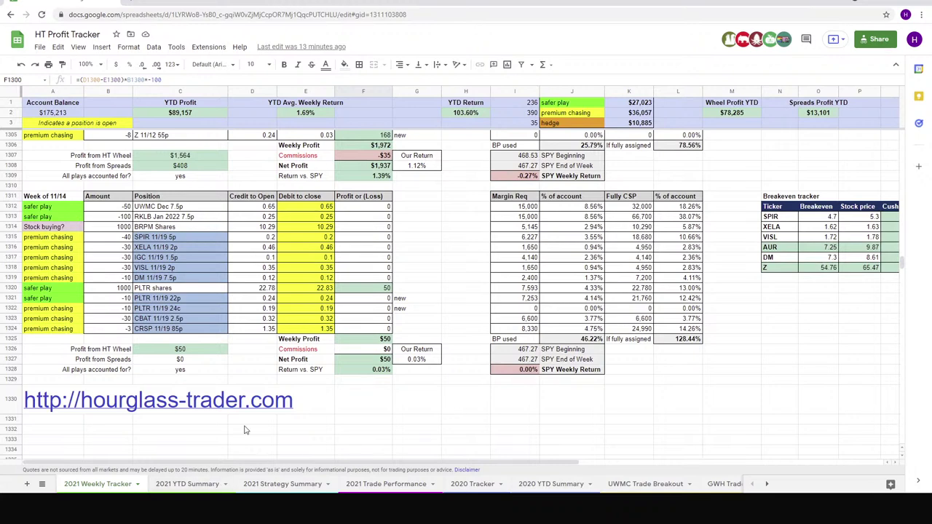
# Step: Open the 2021 YTD Summary sheet and highlight the faded weeks 1/10, 2/14 and 3/14 along with their Profit/Loss values
pyautogui.click(183, 486)
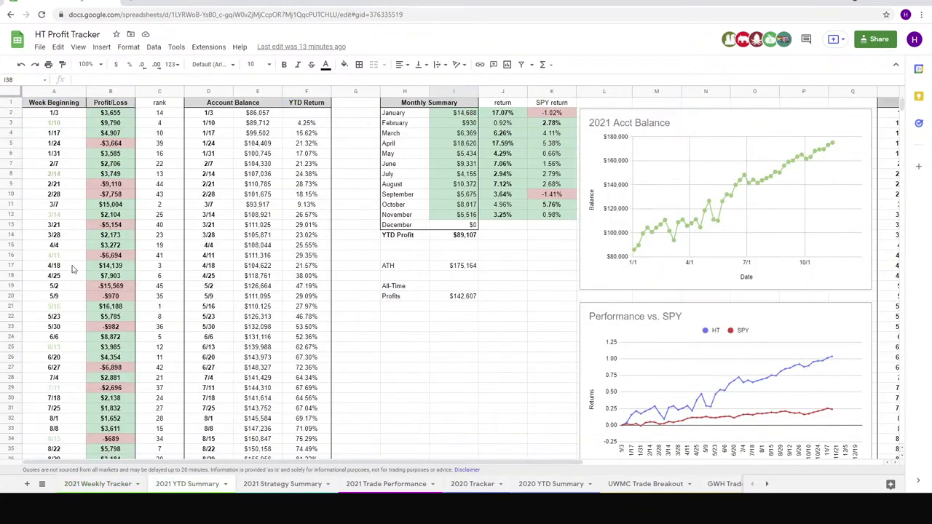
pyautogui.click(66, 125)
pyautogui.click(65, 174)
pyautogui.click(65, 219)
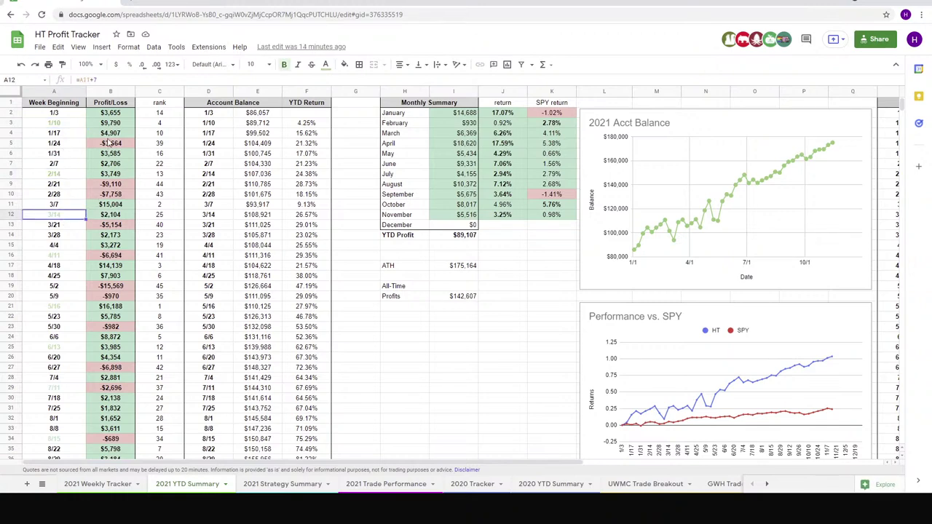
pyautogui.click(112, 123)
pyautogui.click(111, 175)
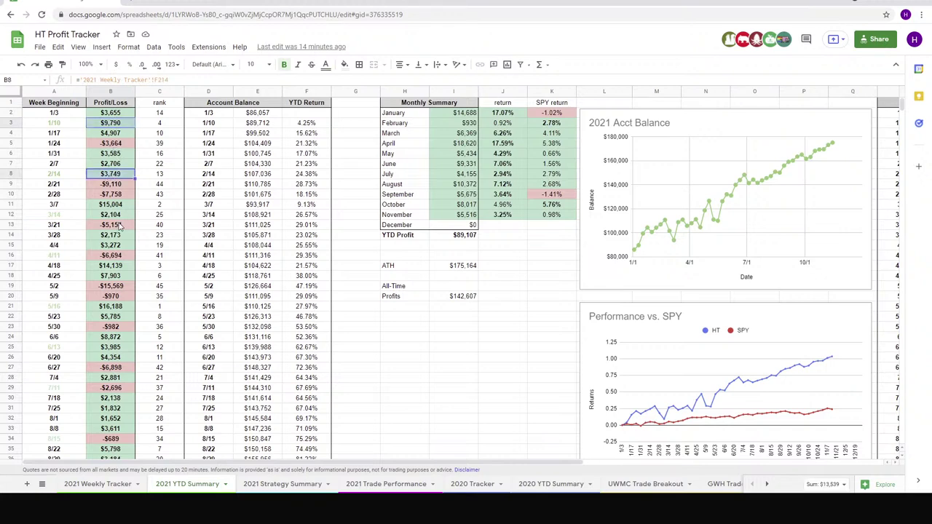
pyautogui.click(111, 214)
# Step: Select the Profit/Loss values for weeks 4/11, 5/16, 6/13, 7/11, 8/15, 9/12 and 10/10 together and view their summary statistics
pyautogui.click(111, 255)
pyautogui.scroll(-4, 109, 244)
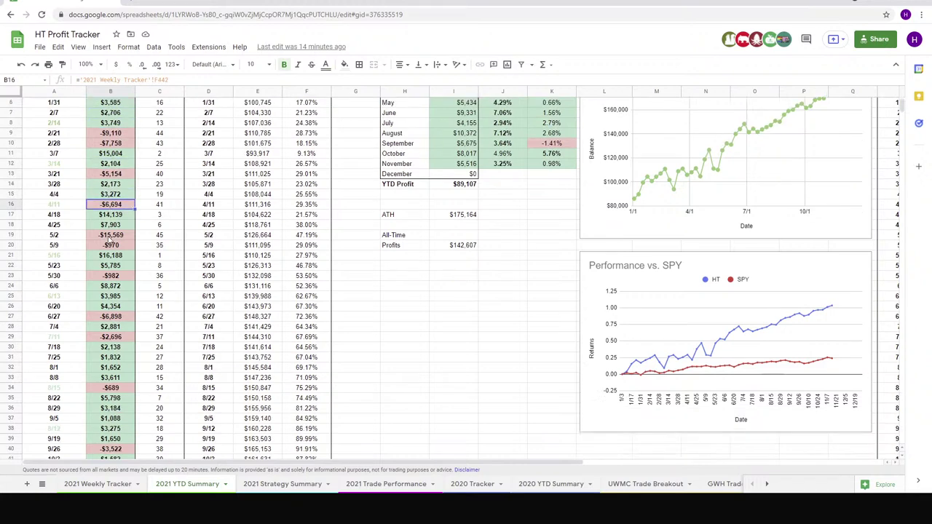
pyautogui.keyDown('ctrl'); pyautogui.click(122, 189); pyautogui.keyUp('ctrl')
pyautogui.keyDown('ctrl'); pyautogui.click(116, 228); pyautogui.keyUp('ctrl')
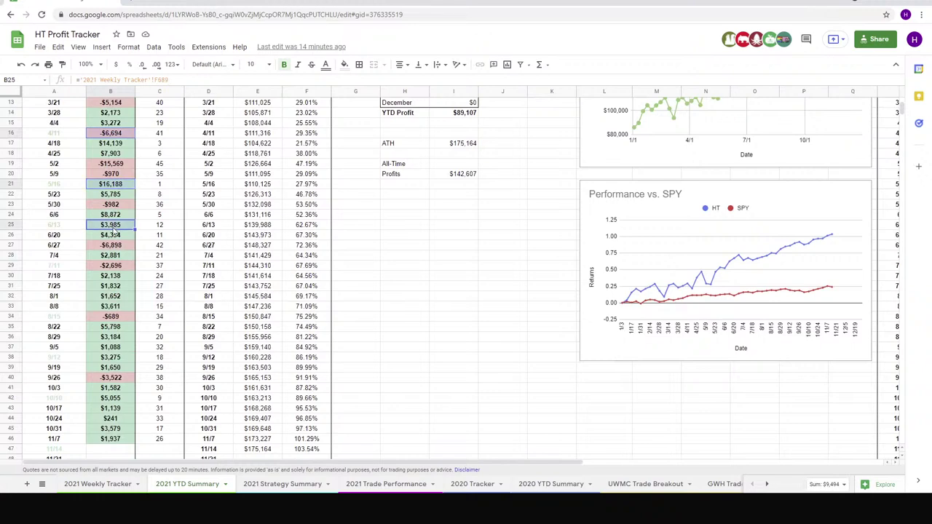
pyautogui.keyDown('ctrl'); pyautogui.click(112, 269); pyautogui.keyUp('ctrl')
pyautogui.keyDown('ctrl'); pyautogui.click(113, 320); pyautogui.keyUp('ctrl')
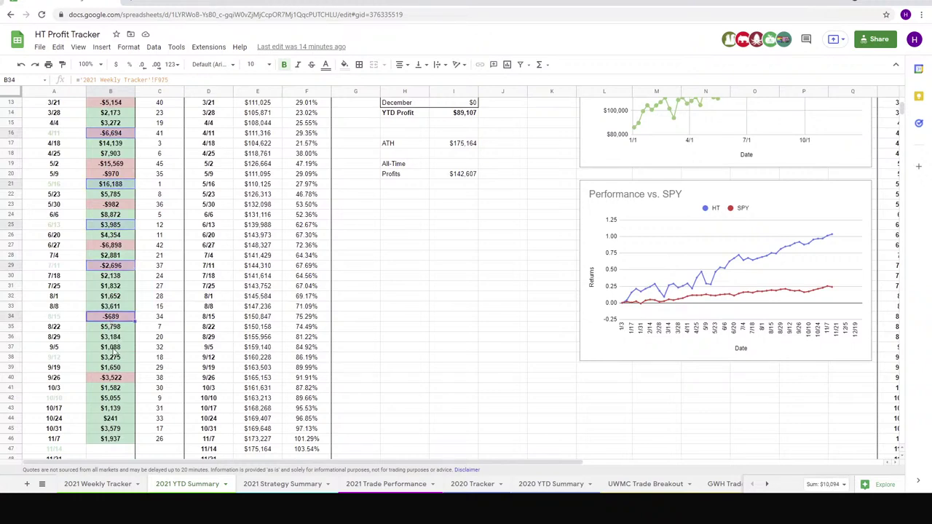
pyautogui.keyDown('ctrl'); pyautogui.click(110, 361); pyautogui.keyUp('ctrl')
pyautogui.keyDown('ctrl'); pyautogui.click(112, 401); pyautogui.keyUp('ctrl')
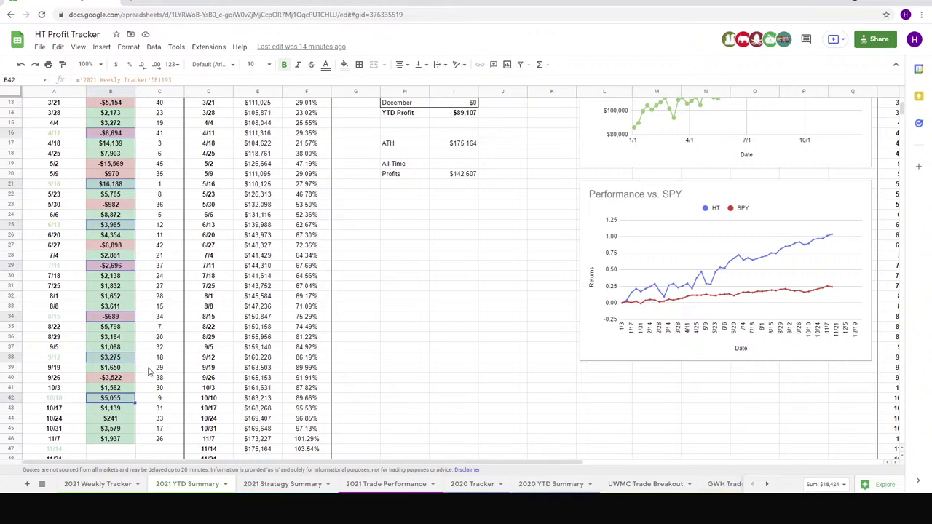
pyautogui.click(828, 483)
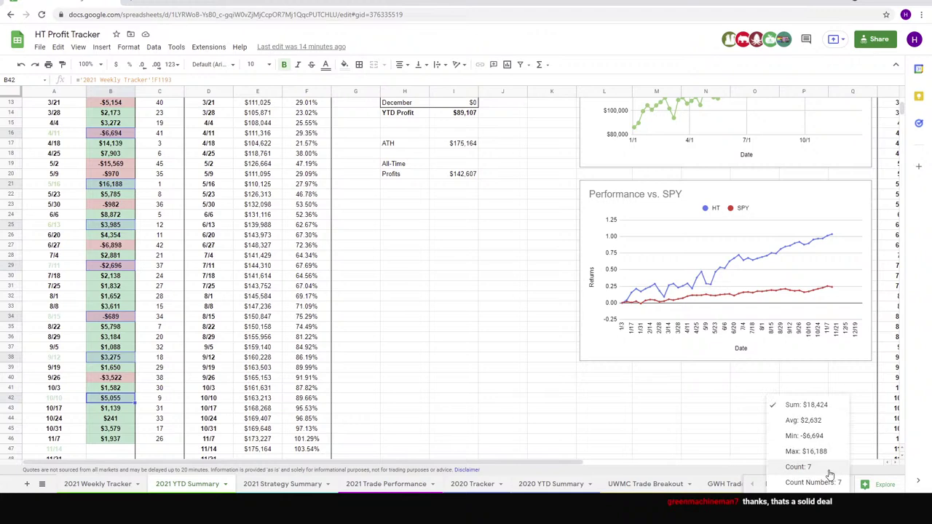
pyautogui.click(437, 349)
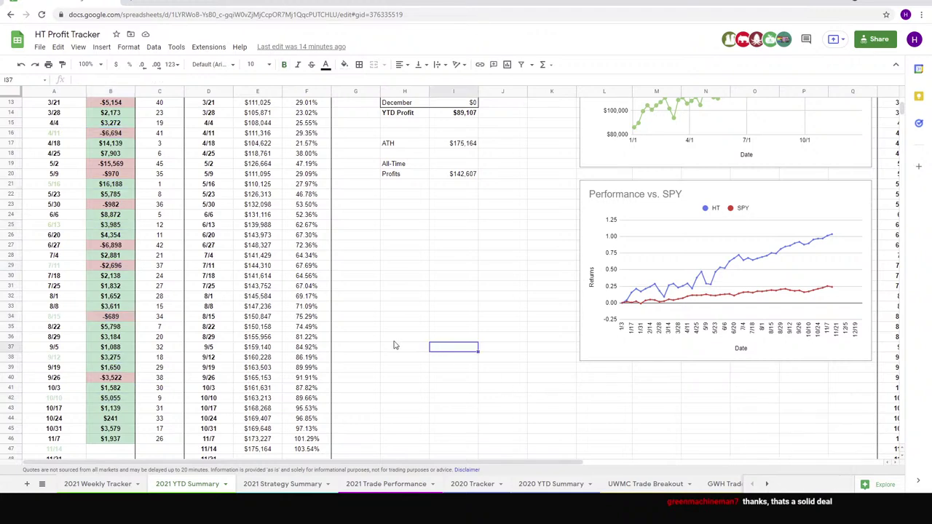
pyautogui.scroll(-2, 118, 338)
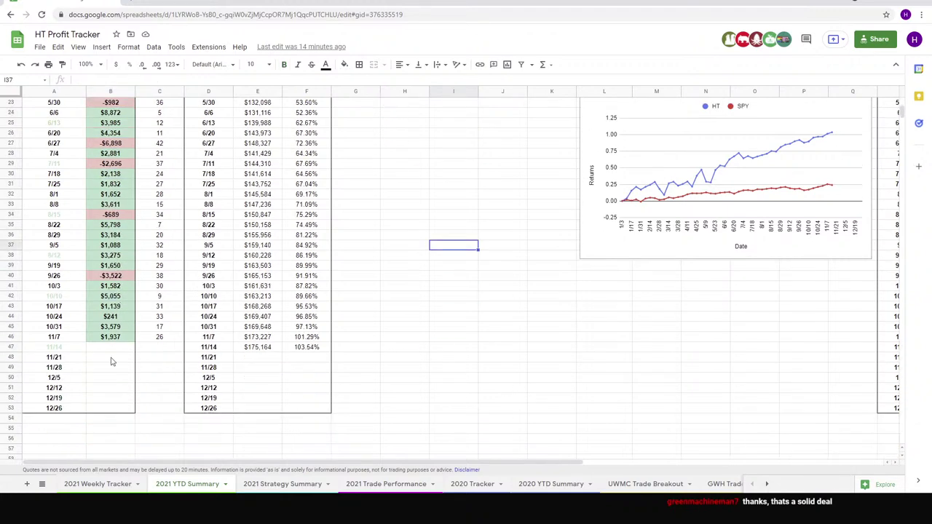
# Step: Open the PLTR Trade Breakout sheet and examine the combined profit and entry prices of the 11/12 24p trade and the assigned shares
pyautogui.click(97, 484)
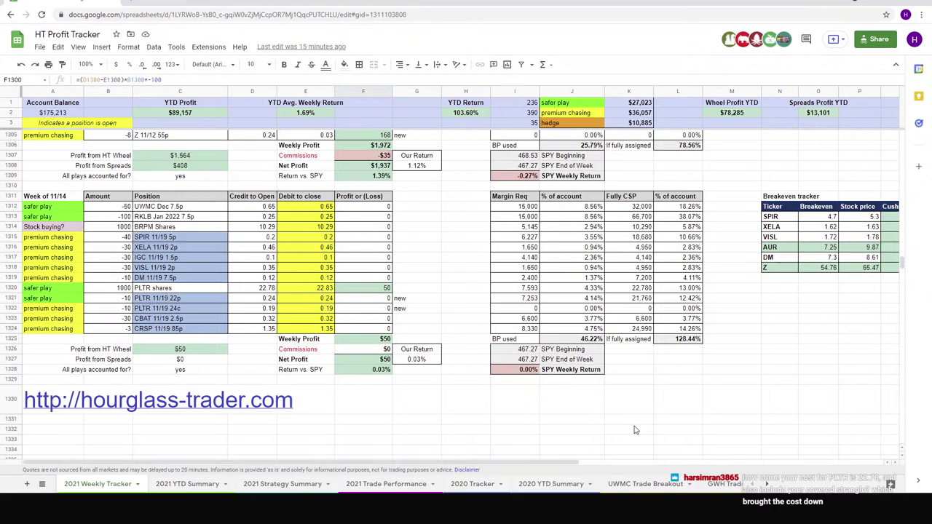
pyautogui.click(770, 486)
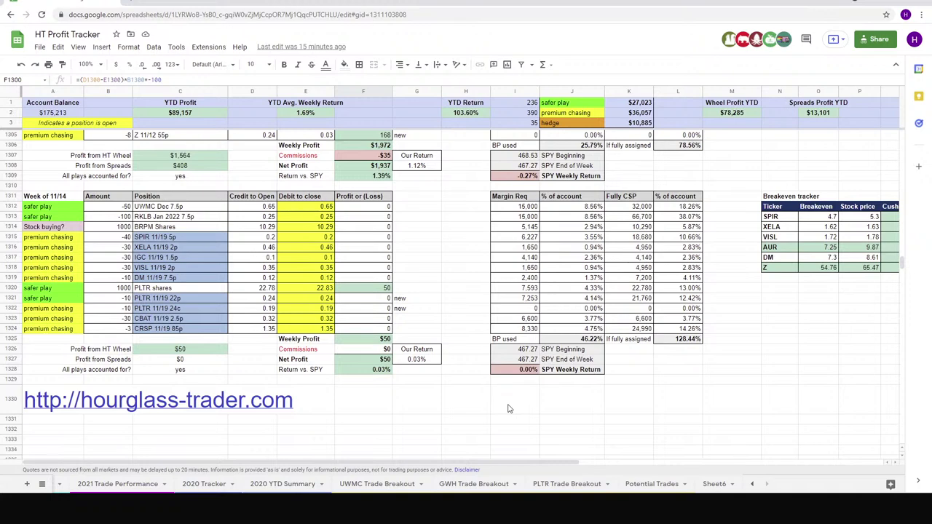
pyautogui.click(581, 484)
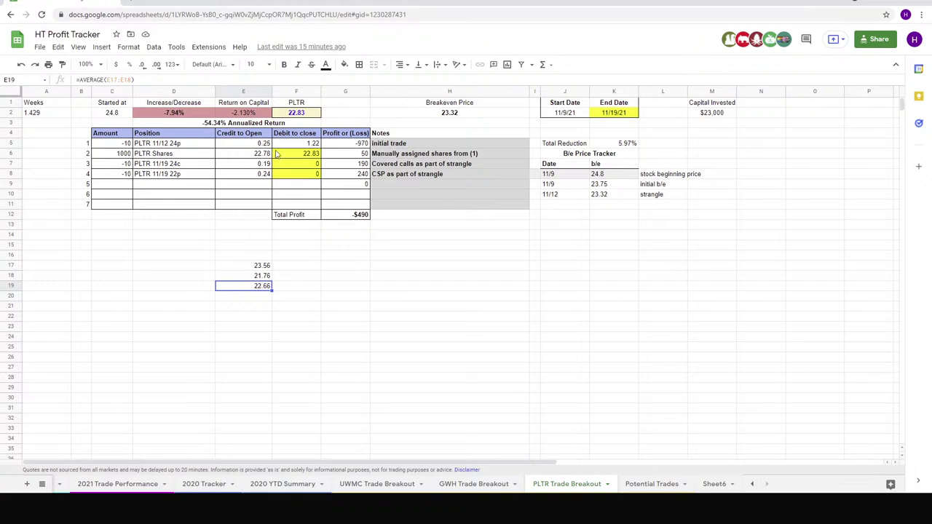
pyautogui.moveTo(357, 146); pyautogui.dragTo(358, 154)
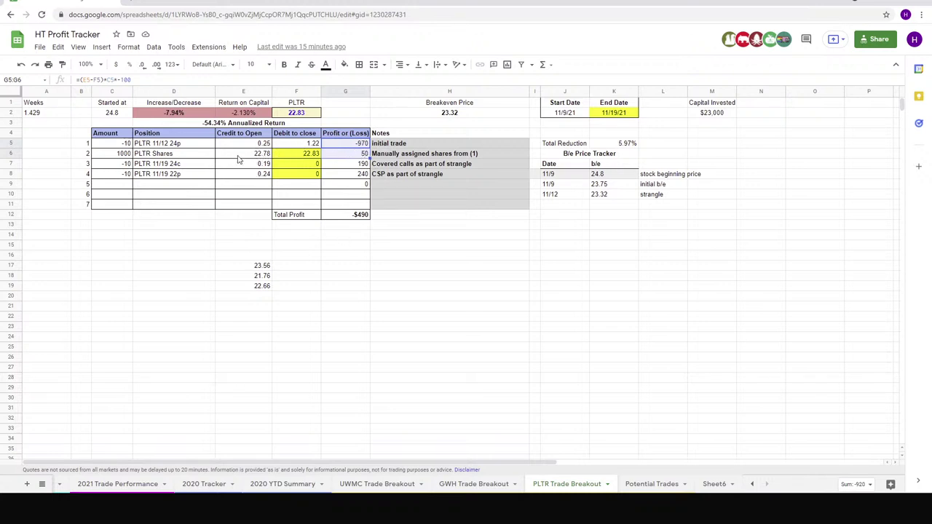
pyautogui.click(171, 153)
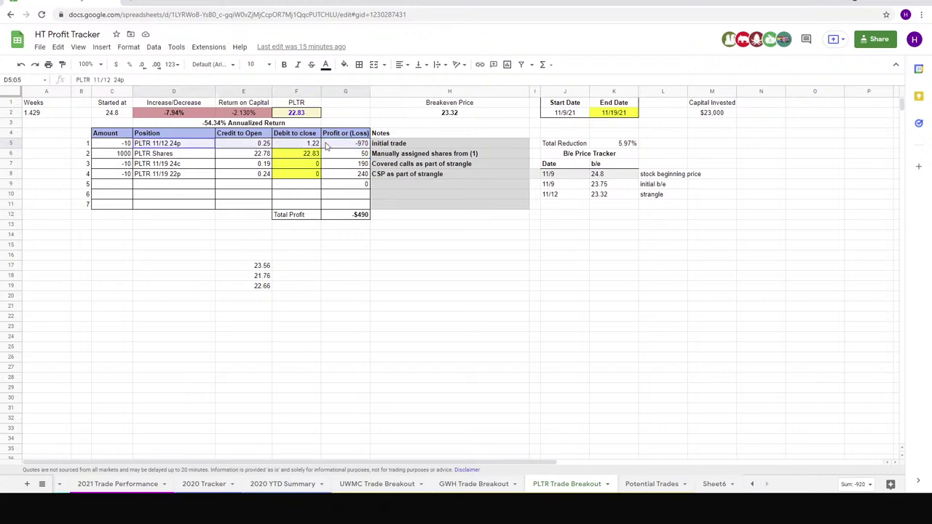
pyautogui.click(251, 154)
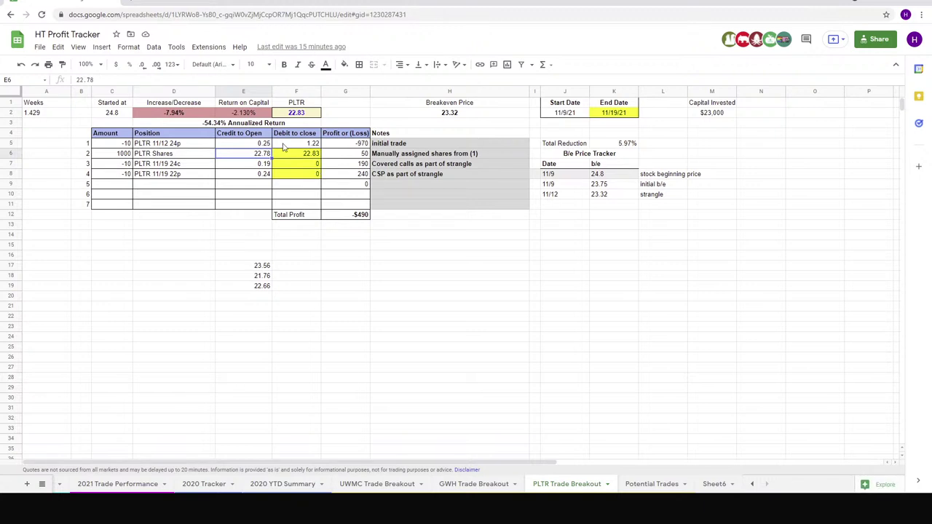
# Step: Try a debit to close of 0 for PLTR 11/12 24p and a credit to open of 24 for PLTR Shares, and sum both profits
pyautogui.click(284, 146)
pyautogui.write('0')
pyautogui.press('Return')
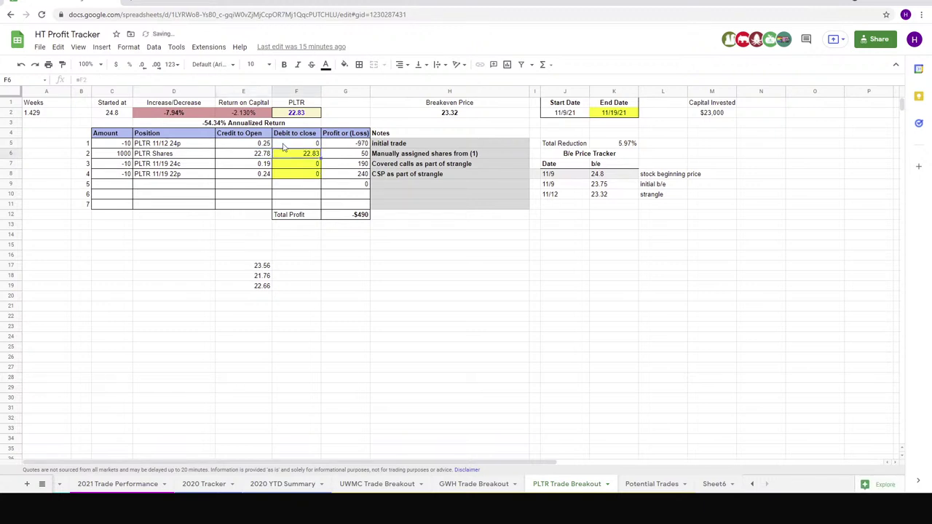
pyautogui.press('Left')
pyautogui.write('24')
pyautogui.press('Return')
pyautogui.moveTo(349, 144); pyautogui.dragTo(351, 155)
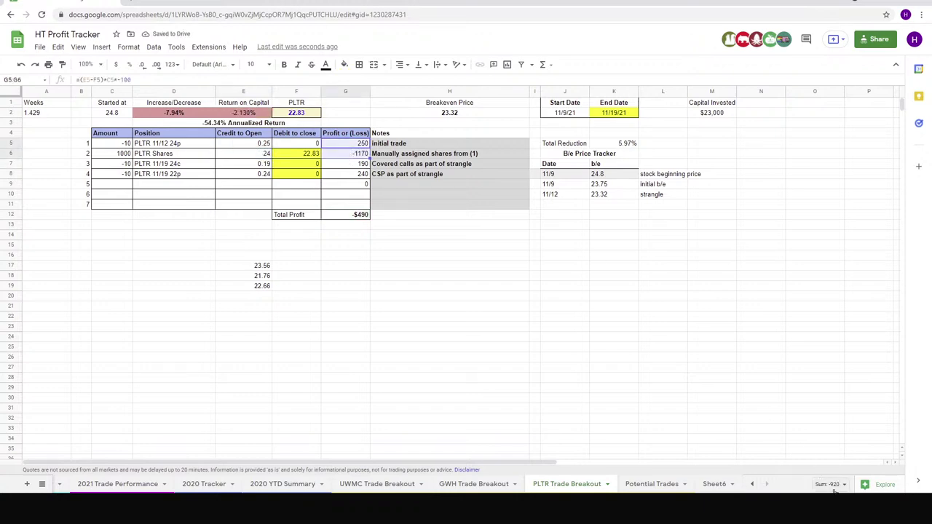
# Step: Undo the trial entries in the PLTR 11/12 24p and PLTR Shares rows
pyautogui.click(166, 256)
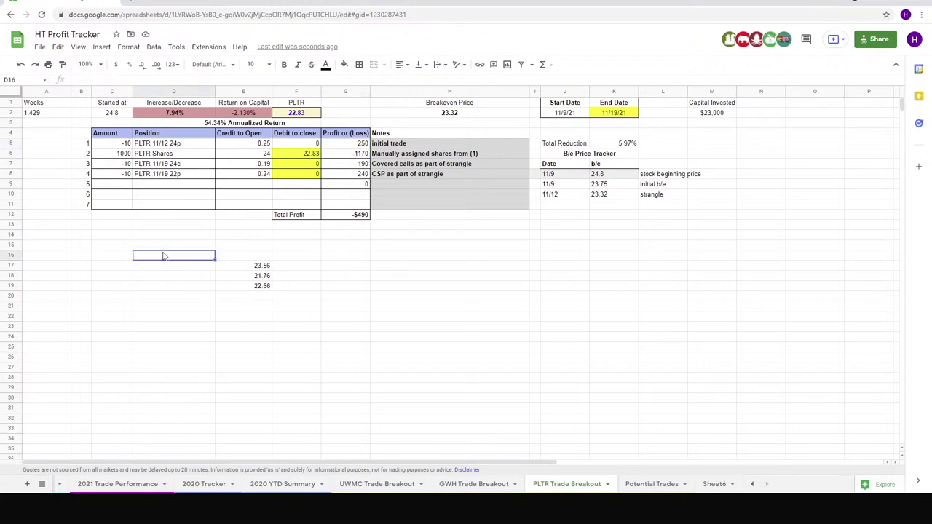
pyautogui.hotkey('ctrl', 'z')
pyautogui.hotkey('ctrl', 'z')
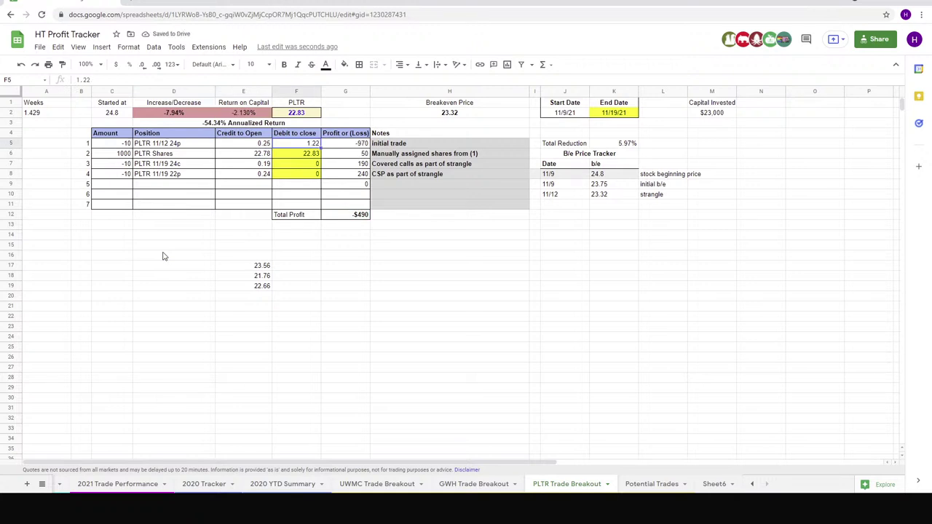
# Step: Highlight the PLTR 11/12 24p row and the PLTR Shares row in turn, from amount to profit or loss
pyautogui.click(361, 146)
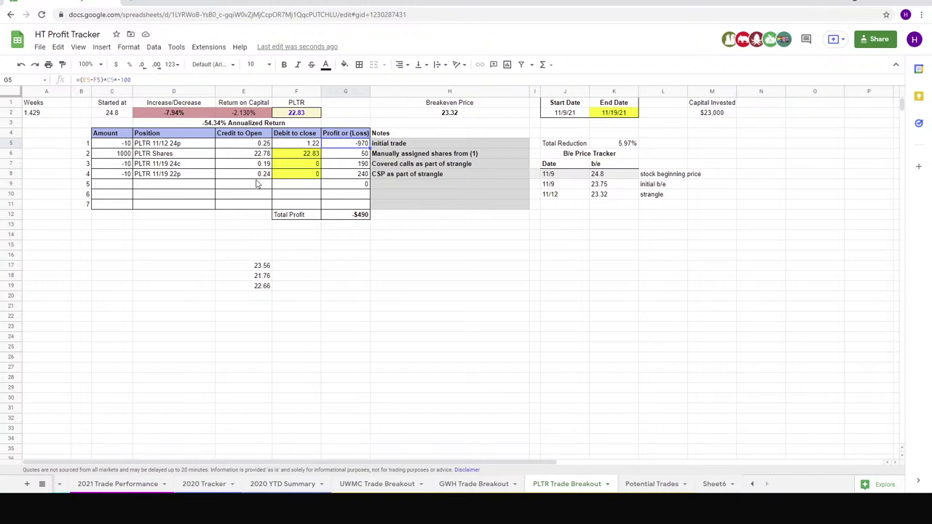
pyautogui.moveTo(122, 146); pyautogui.dragTo(361, 145)
pyautogui.moveTo(124, 159); pyautogui.dragTo(345, 158)
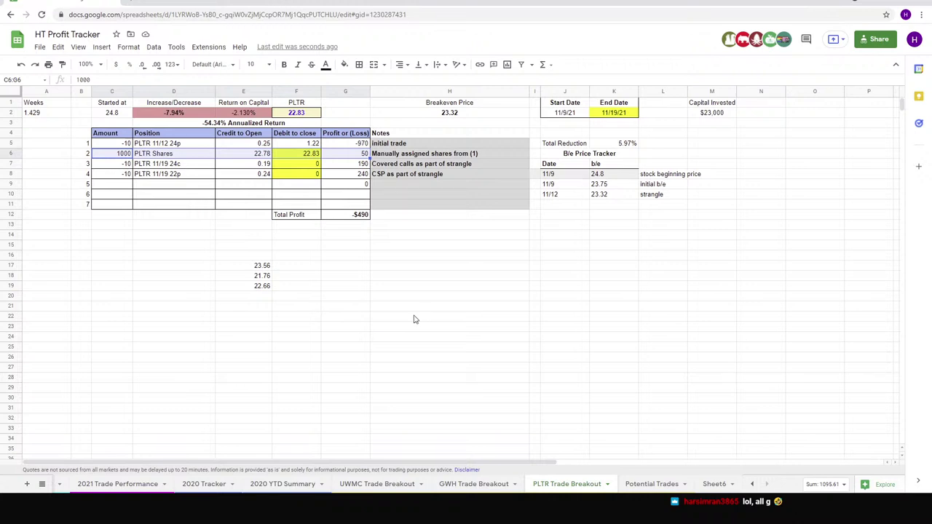
pyautogui.click(377, 276)
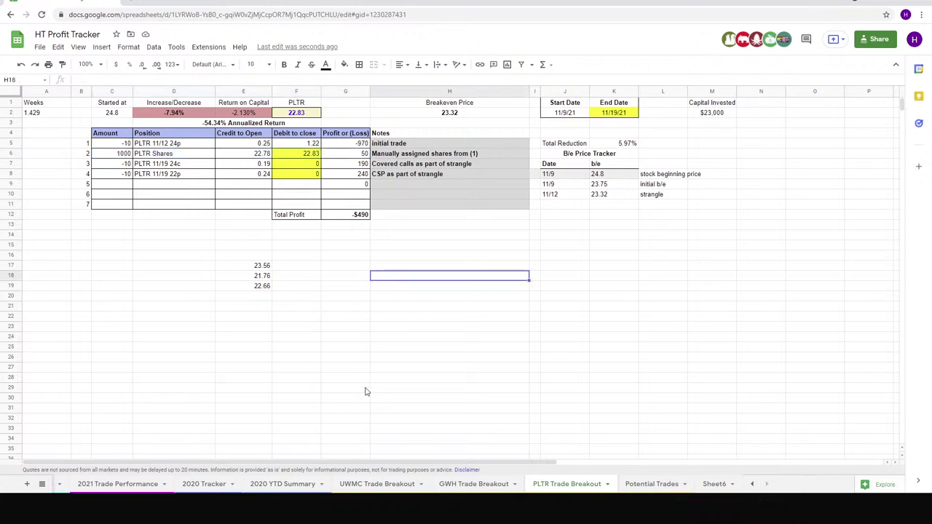
# Step: Return to the 2021 Weekly Tracker sheet, highlight the PLTR 11/12 24p trade, and go back to the Week of 11/14 table
pyautogui.scroll(2, 120, 487)
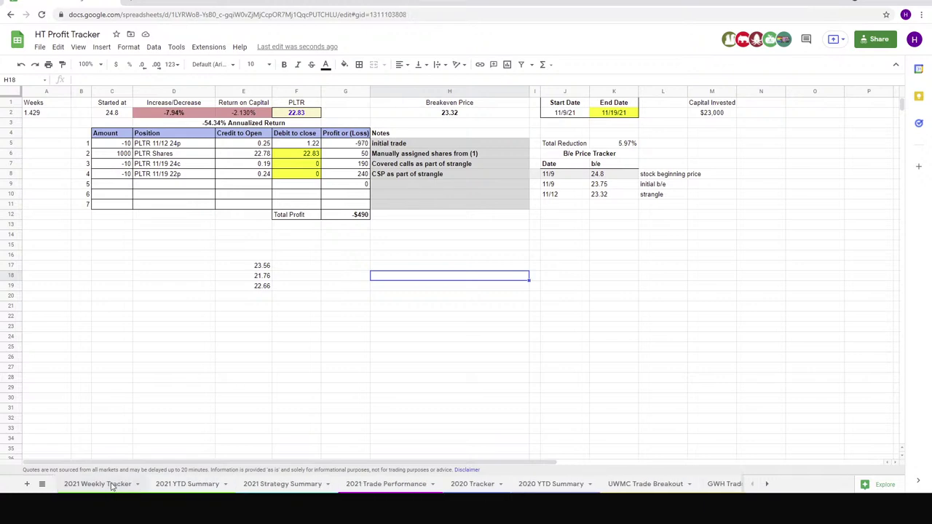
pyautogui.click(110, 484)
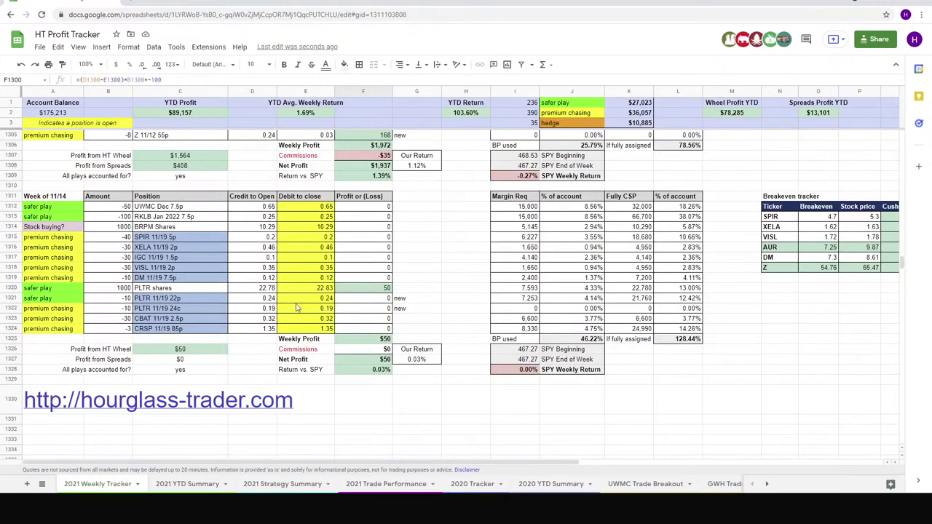
pyautogui.scroll(5, 287, 284)
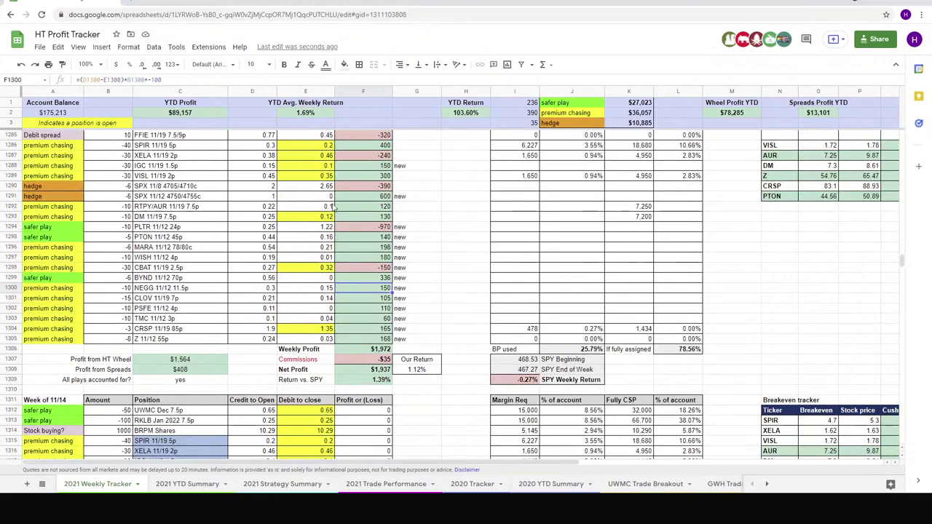
pyautogui.moveTo(118, 232); pyautogui.dragTo(364, 233)
pyautogui.scroll(-1, 382, 335)
pyautogui.scroll(-5, 381, 334)
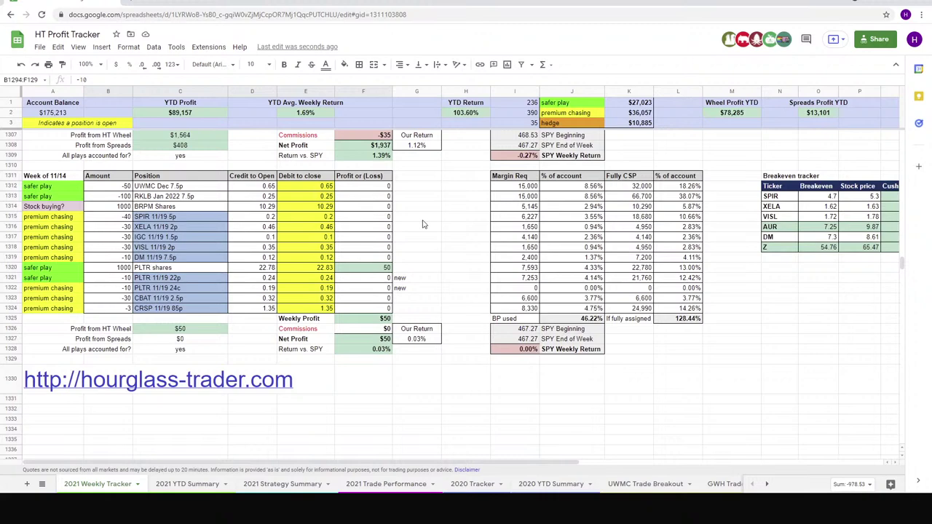
pyautogui.click(435, 249)
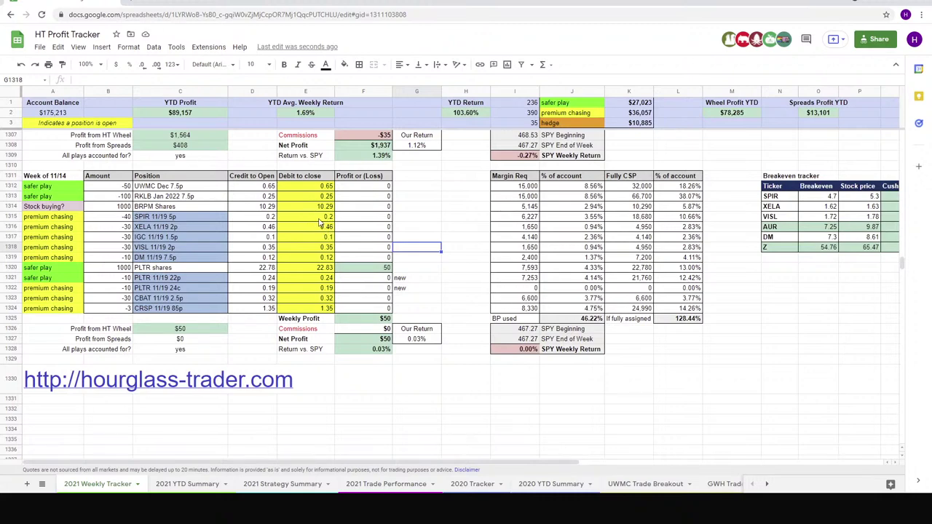
# Step: Highlight the 11/19 positions and try debits to close of 0 for SPIR, 0.4 for XELA, 0 for IGC and 0.2 for VISL
pyautogui.moveTo(169, 218); pyautogui.dragTo(176, 308)
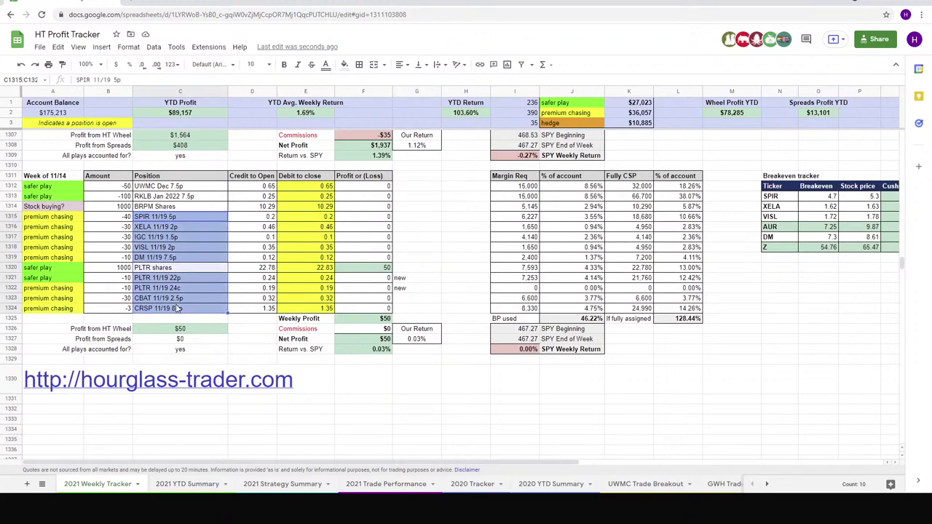
pyautogui.click(306, 217)
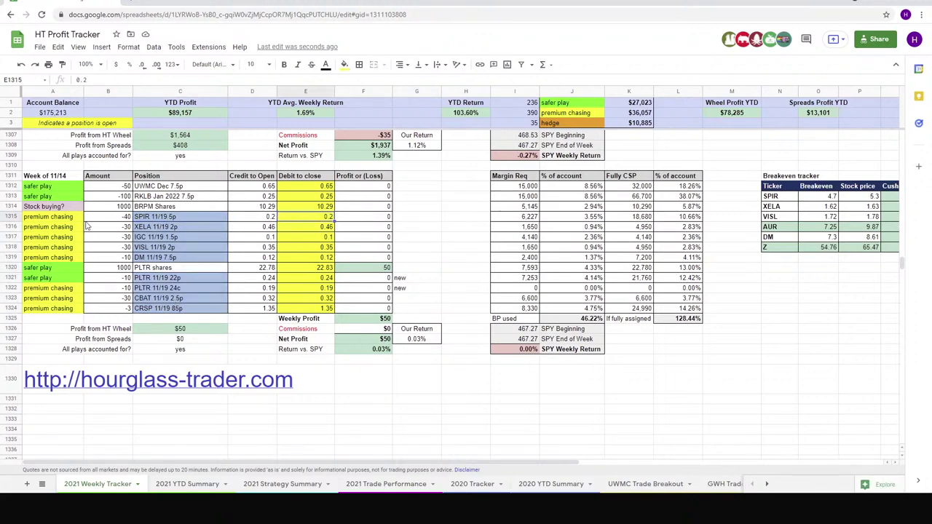
pyautogui.write('0')
pyautogui.press('Return')
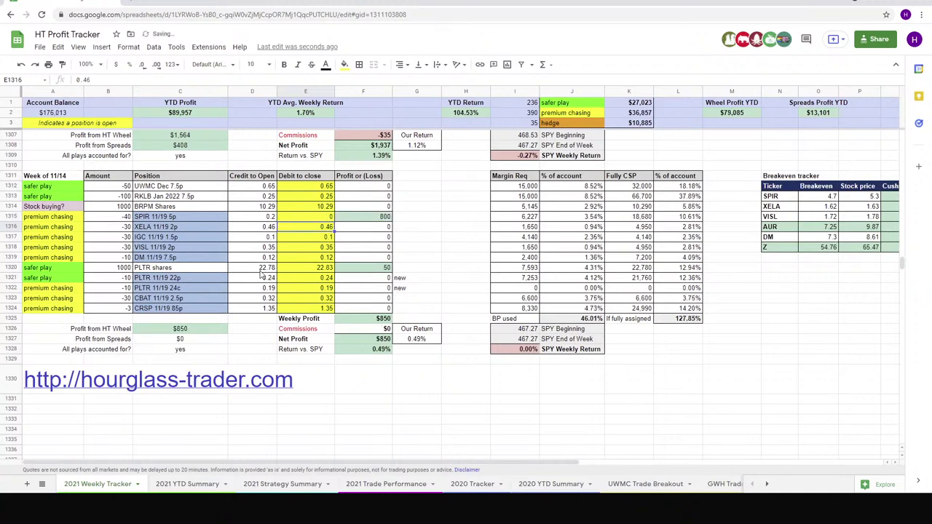
pyautogui.press('BackSpace')
pyautogui.write('.4')
pyautogui.press('Return')
pyautogui.write('0')
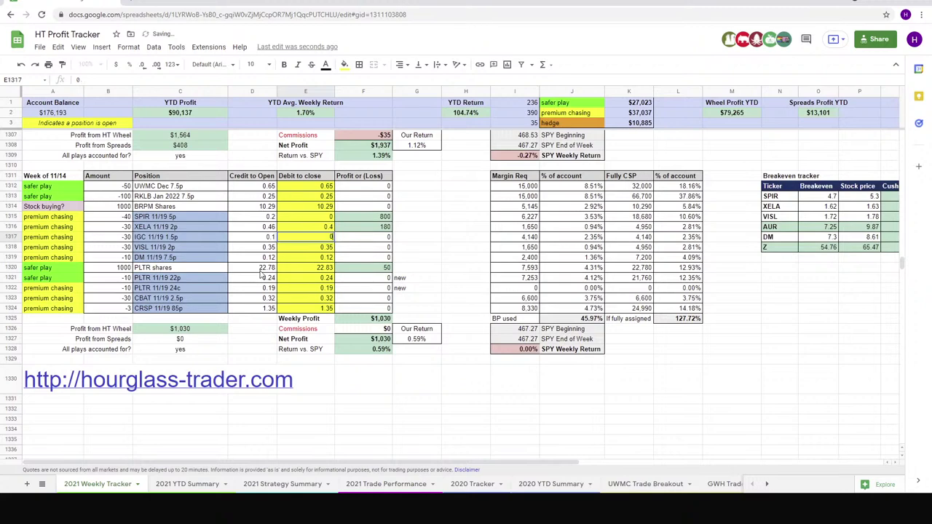
pyautogui.press('Return')
pyautogui.write('.2')
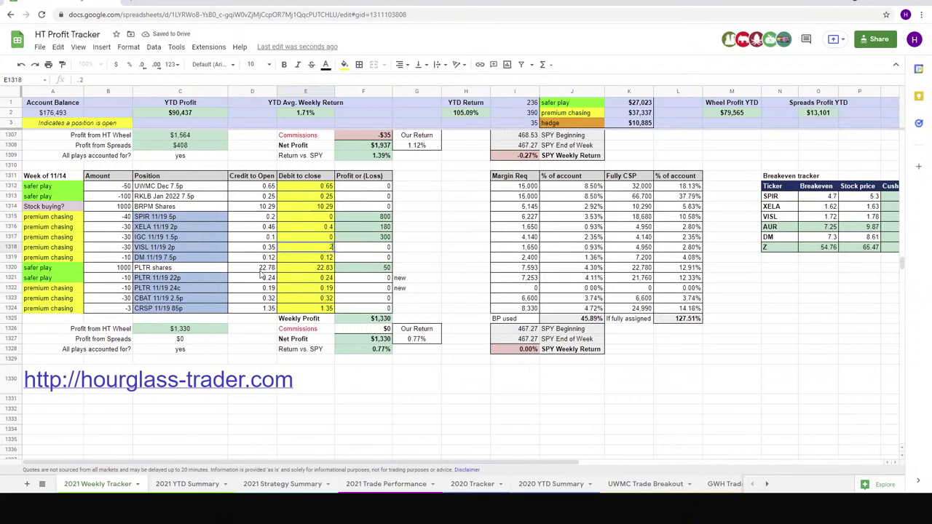
pyautogui.press('Return')
# Step: Try a debit to close of 0 for DM 7.5p, PLTR 22p, PLTR 24c and CRSP 85p, and 0.25 for CBAT 2.5p
pyautogui.write('0')
pyautogui.press('Return')
pyautogui.press('Return')
pyautogui.press('Return')
pyautogui.write('0')
pyautogui.press('Return')
pyautogui.write('0')
pyautogui.press('Return')
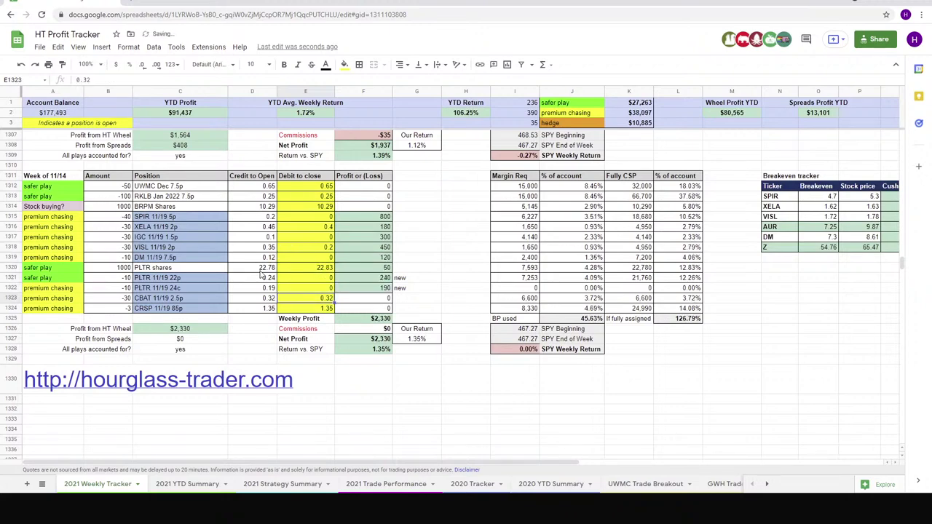
pyautogui.write('.25')
pyautogui.press('Return')
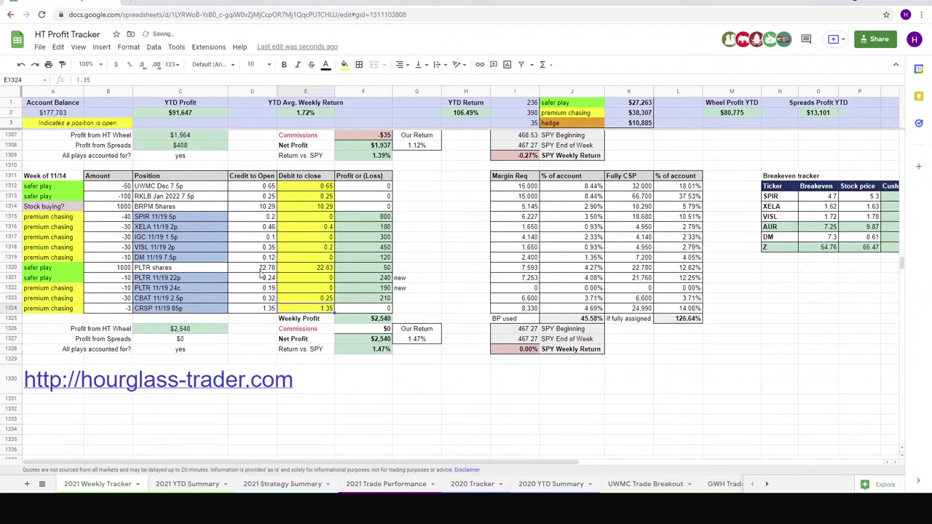
pyautogui.write('0')
pyautogui.press('Return')
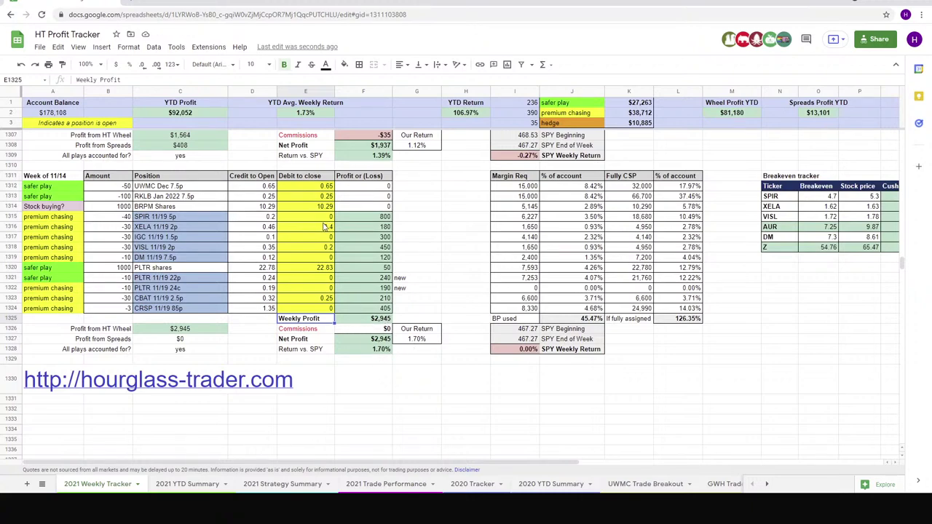
# Step: Try debits to close of 0.6 for UWMC Dec 7.5p and 0.2 for RKLB Jan 2022 7.5p, and compare with the previous week
pyautogui.click(307, 187)
pyautogui.press('BackSpace')
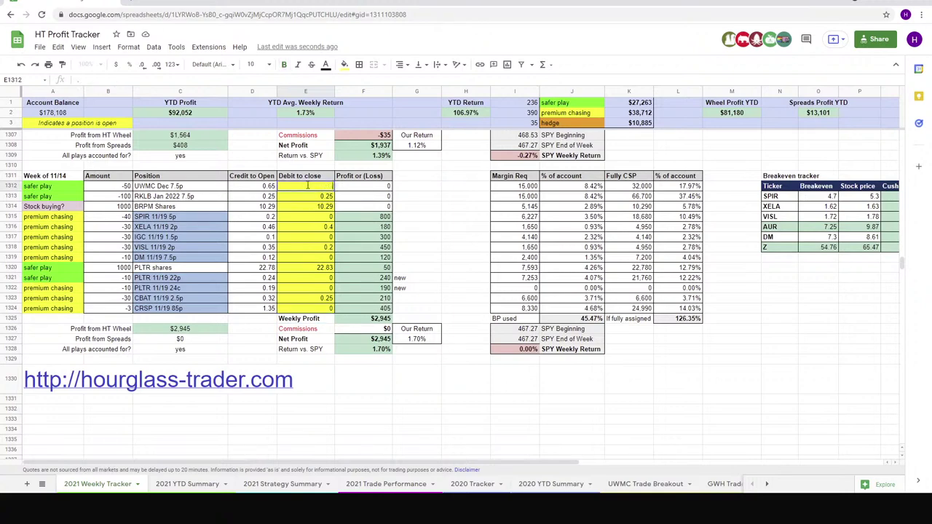
pyautogui.write('.6')
pyautogui.press('Return')
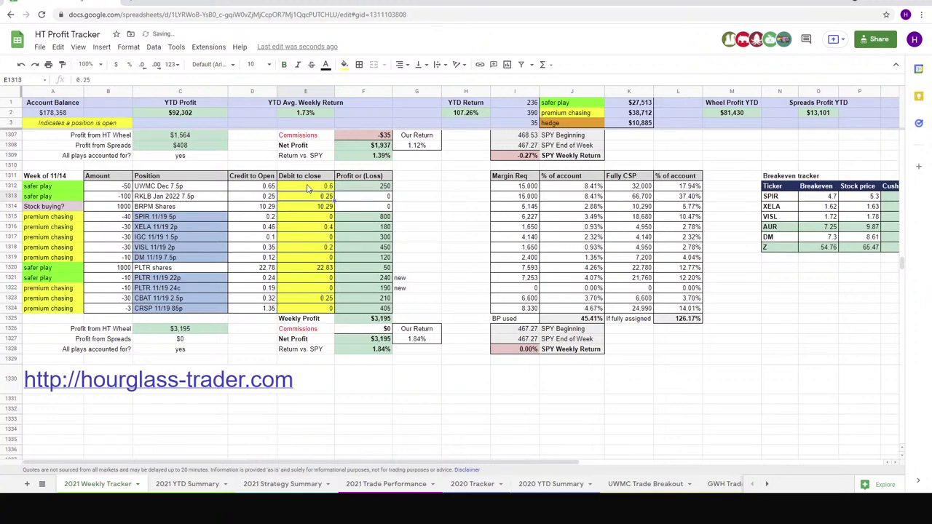
pyautogui.write('.2')
pyautogui.press('Return')
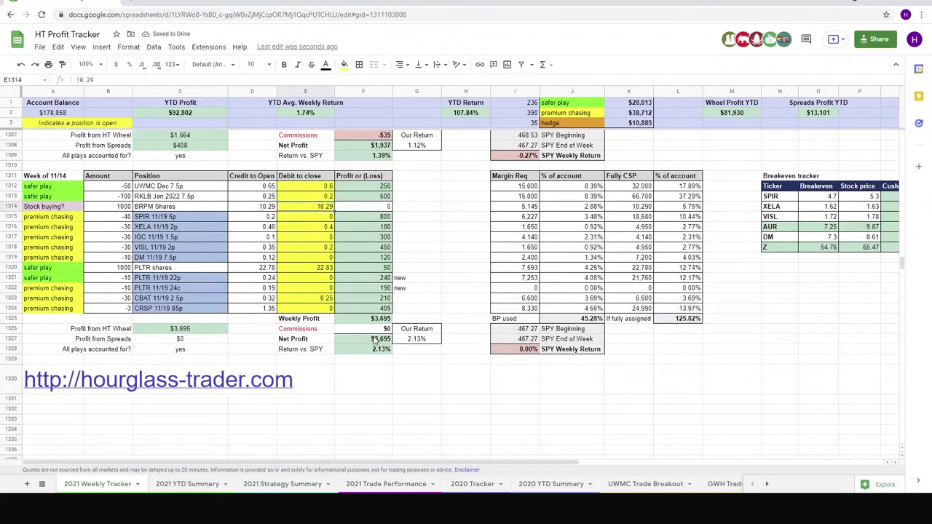
pyautogui.scroll(5, 375, 340)
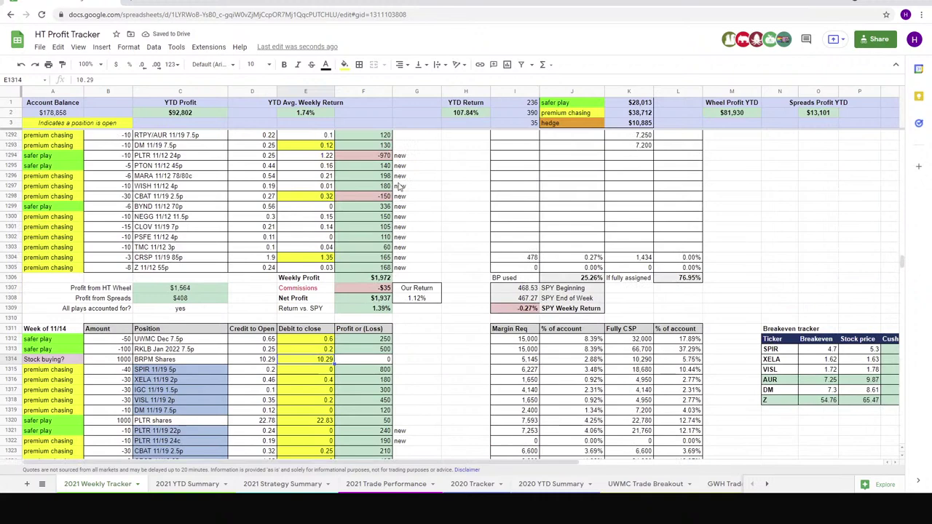
pyautogui.scroll(-4, 422, 301)
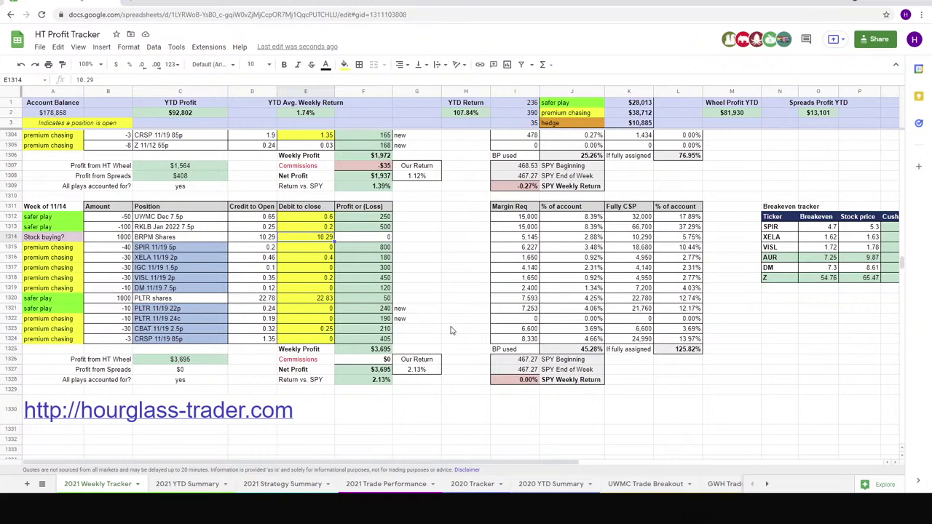
# Step: Undo all trial debit to close entries in the Week of 11/14 table
pyautogui.hotkey('ctrl', 'z')
pyautogui.hotkey('ctrl', 'z')
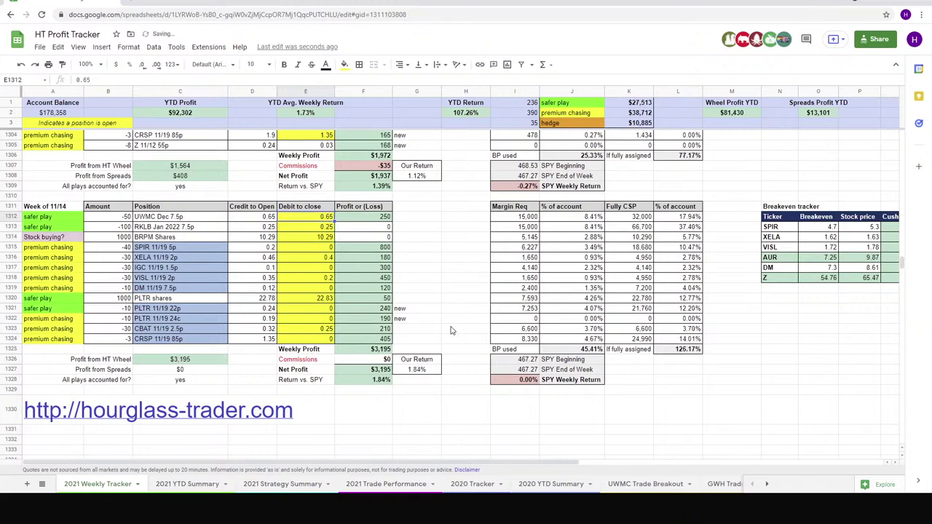
pyautogui.hotkey('ctrl', 'z')
pyautogui.hotkey('ctrl', 'z')
pyautogui.hotkey('ctrl', 'z')
pyautogui.hotkey('ctrl', 'z')
pyautogui.hotkey('ctrl', 'z')
pyautogui.hotkey('ctrl', 'z')
pyautogui.hotkey('ctrl', 'z')
pyautogui.hotkey('ctrl', 'z')
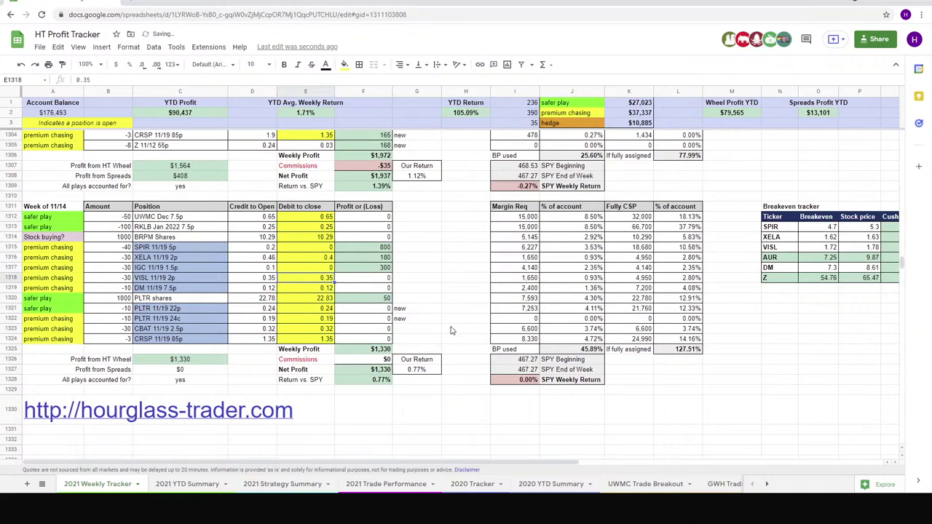
pyautogui.hotkey('ctrl', 'z')
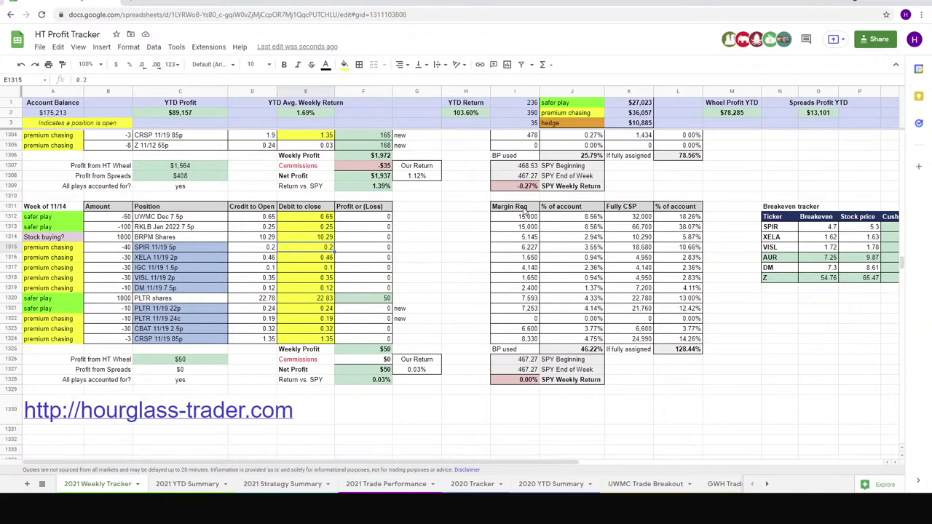
# Step: Highlight the Week of 11/14 margin and assignment columns, and go to the beginning of the 2021 YTD Summary sheet
pyautogui.moveTo(517, 210); pyautogui.dragTo(694, 354)
pyautogui.click(689, 369)
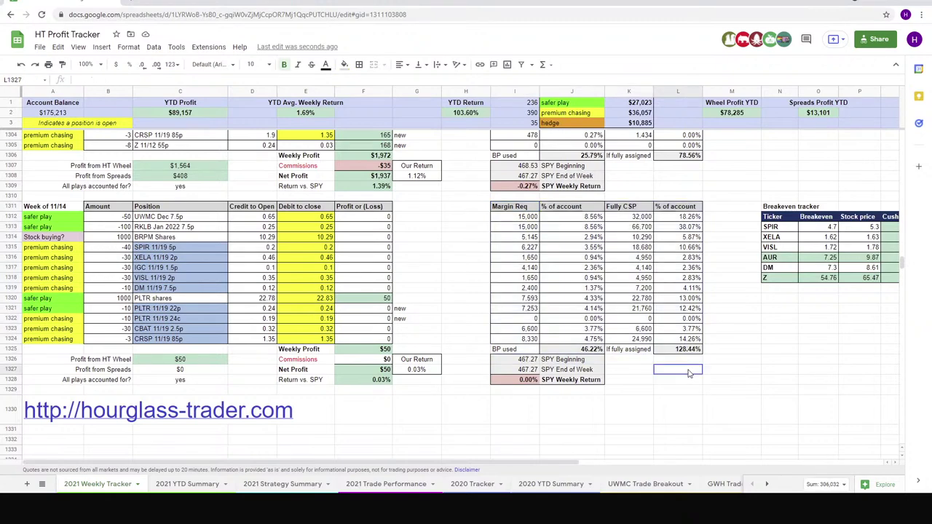
pyautogui.click(187, 484)
pyautogui.scroll(4, 774, 258)
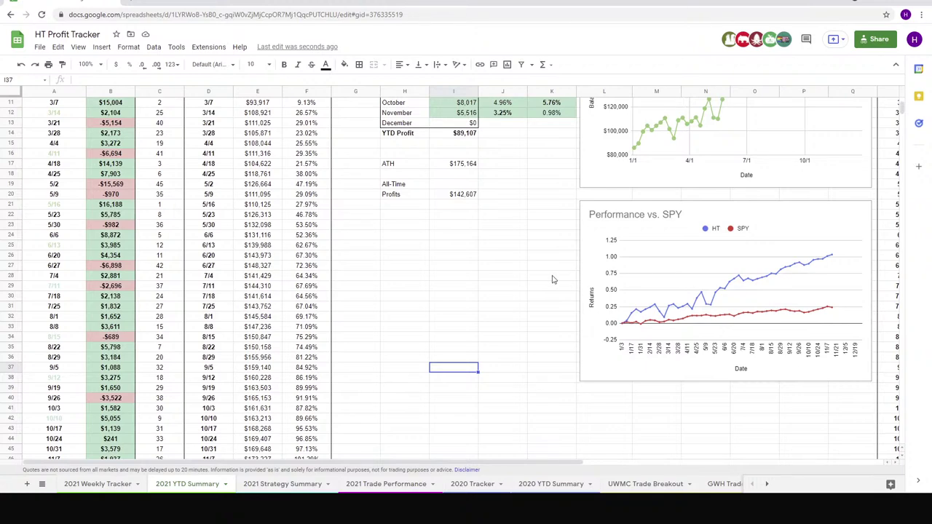
pyautogui.scroll(3, 203, 242)
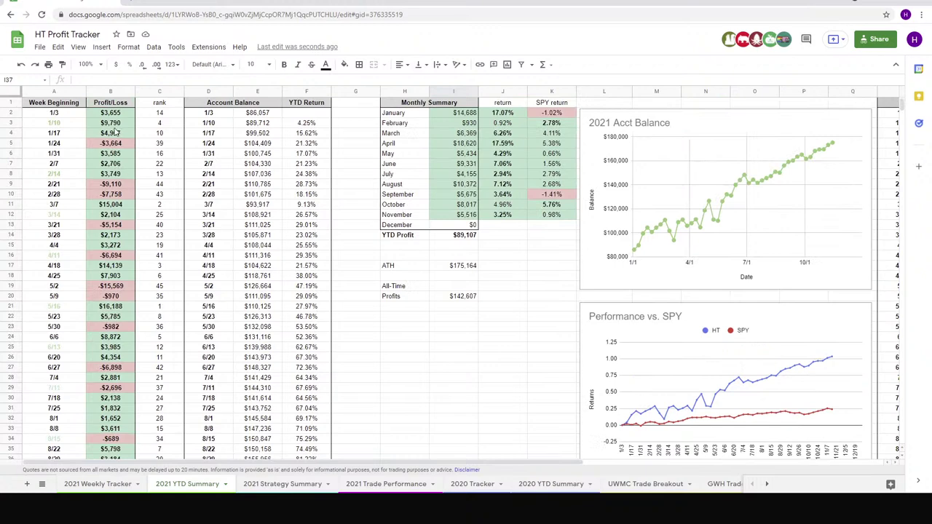
# Step: Inspect the profit/loss for the weeks of 3/7, 4/18, 5/16, 5/2 and 4/11, and highlight the January to November monthly profits
pyautogui.click(114, 206)
pyautogui.click(113, 267)
pyautogui.click(120, 309)
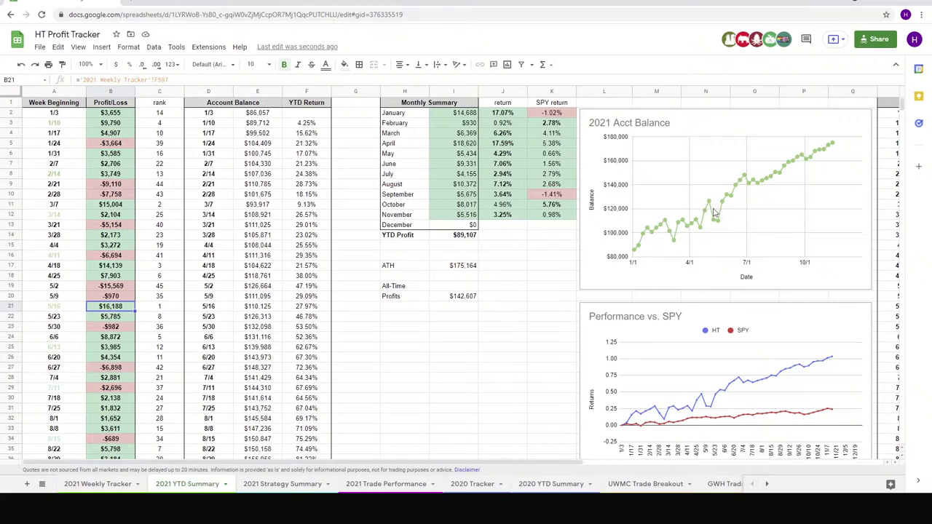
pyautogui.click(114, 287)
pyautogui.click(121, 256)
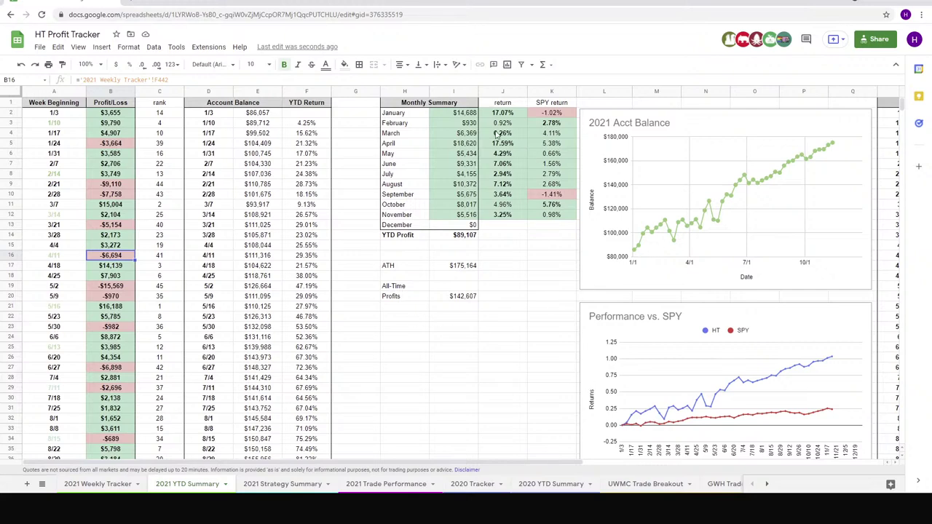
pyautogui.moveTo(472, 117); pyautogui.dragTo(467, 217)
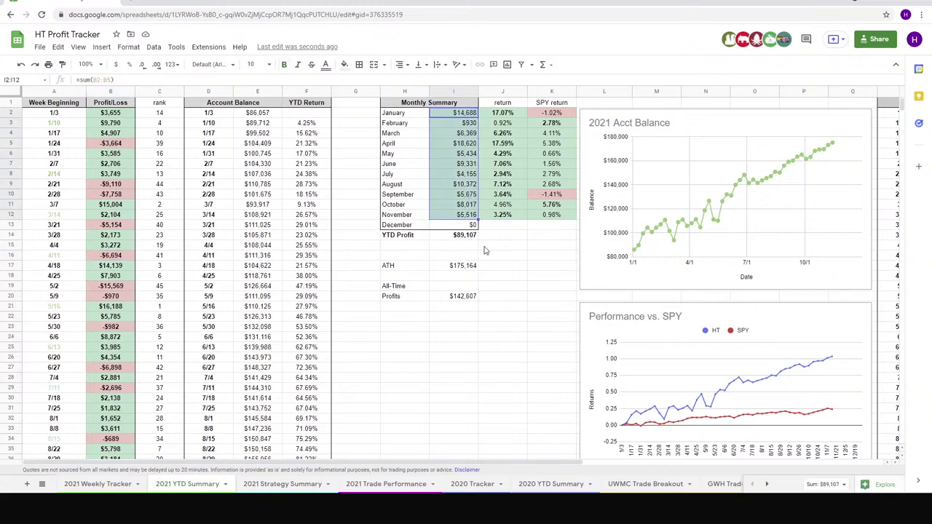
pyautogui.click(501, 289)
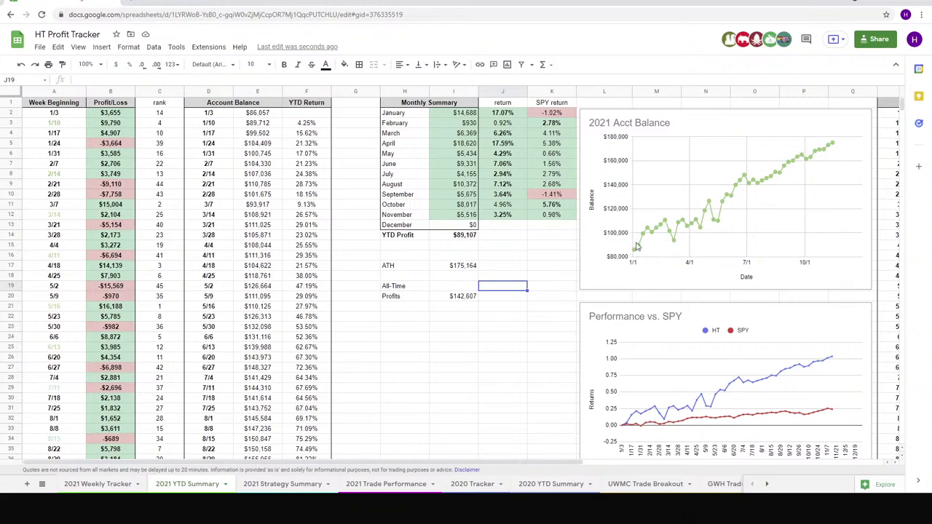
# Step: Return to the 2021 Weekly Tracker sheet and check the BP used and If fully assigned percentages for the Week of 11/14
pyautogui.click(98, 484)
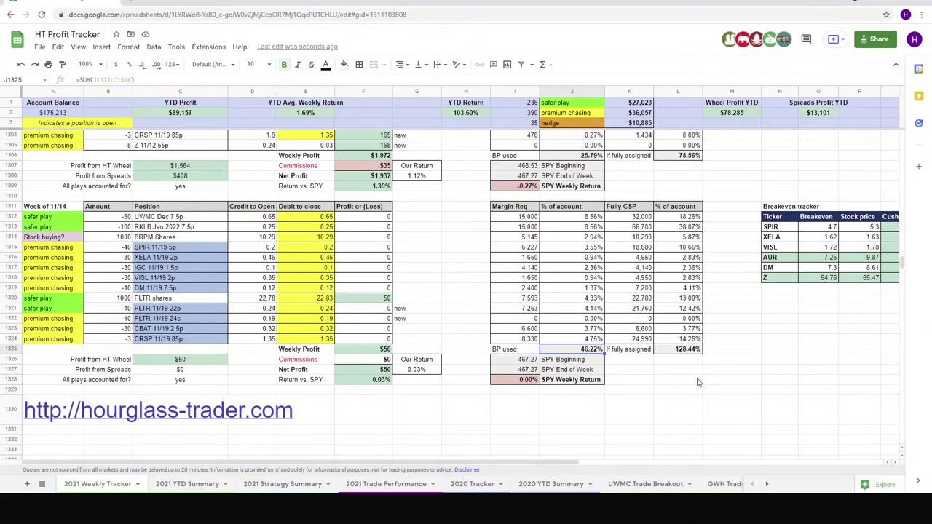
pyautogui.scroll(2, 222, 289)
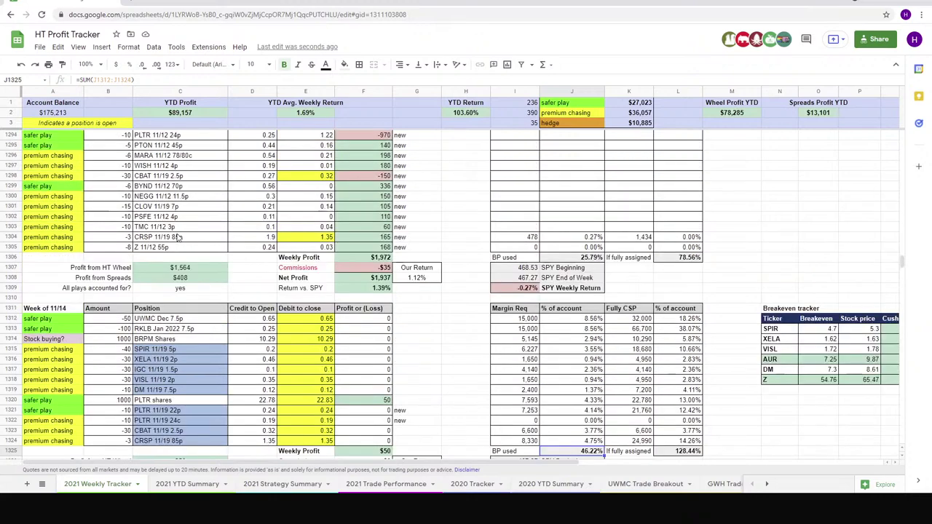
pyautogui.scroll(-4, 342, 317)
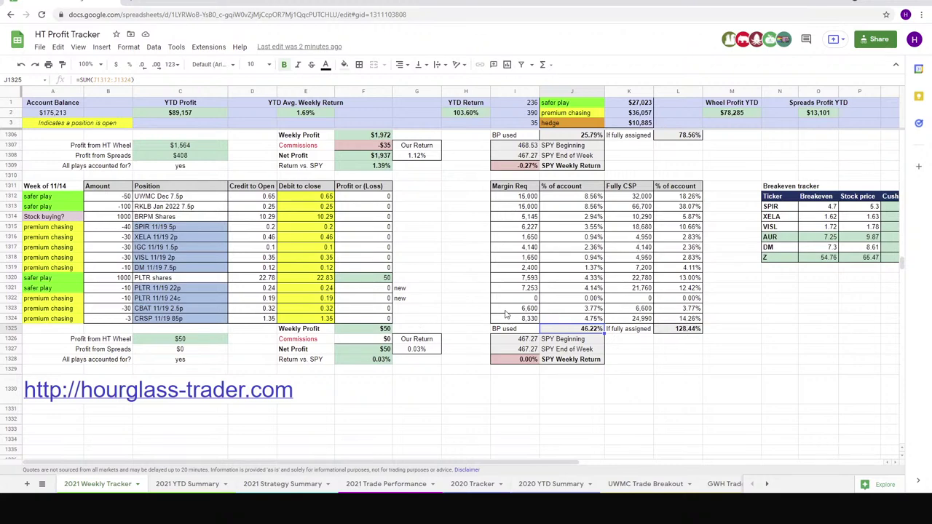
pyautogui.click(678, 331)
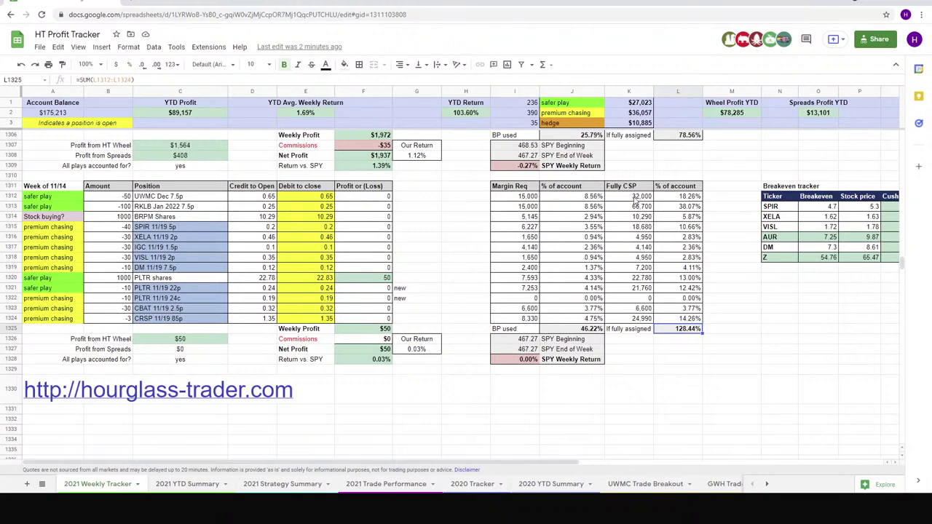
# Step: Sum the Fully CSP amounts for UWMC and RKLB, for all Week of 11/14 positions, and for the positions from BRPM to CRSP
pyautogui.moveTo(635, 197); pyautogui.dragTo(636, 207)
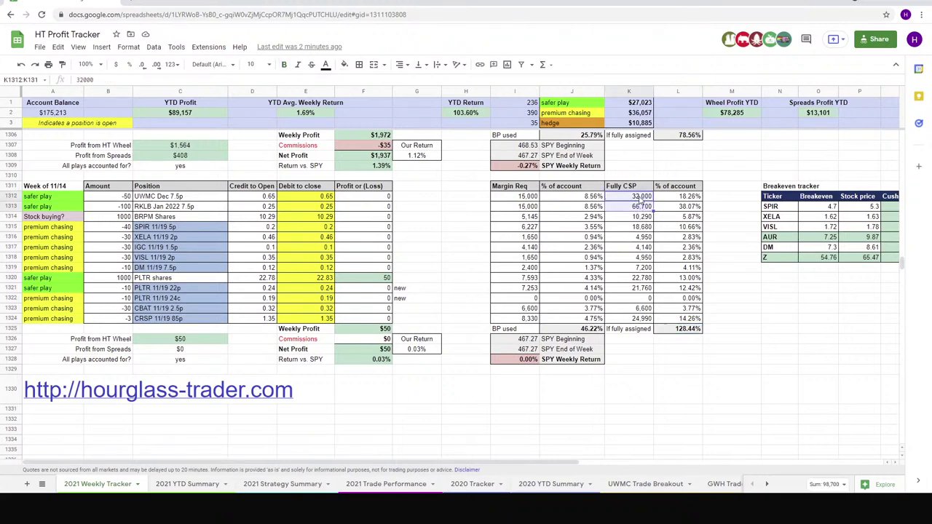
pyautogui.press('Right')
pyautogui.press('Right')
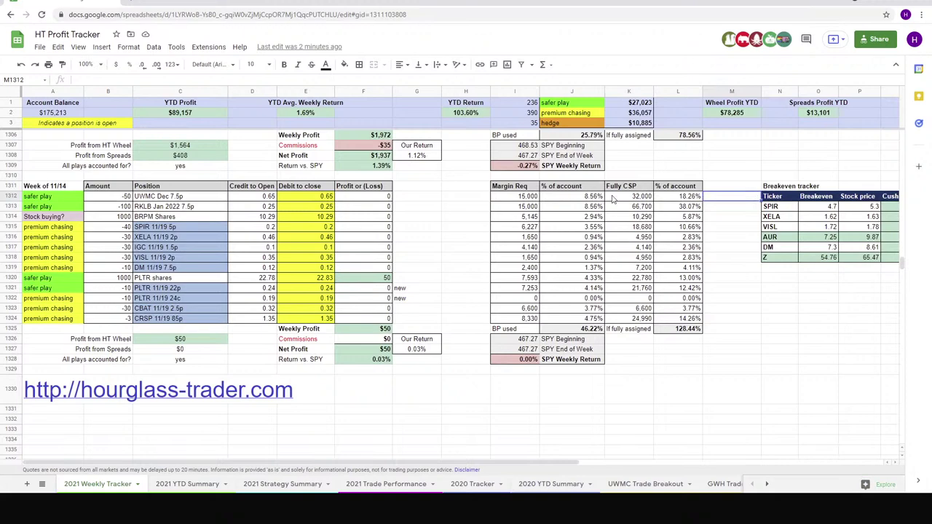
pyautogui.moveTo(613, 197); pyautogui.dragTo(633, 318)
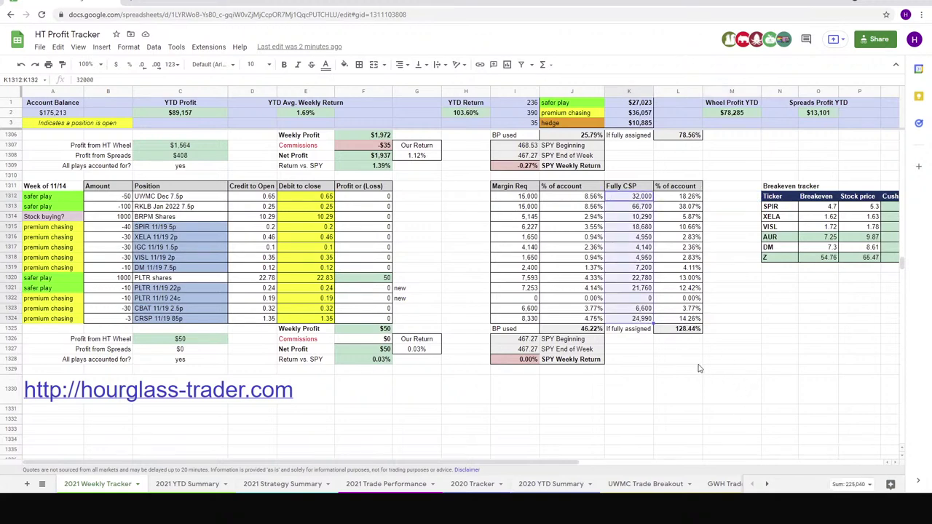
pyautogui.moveTo(639, 198); pyautogui.dragTo(641, 207)
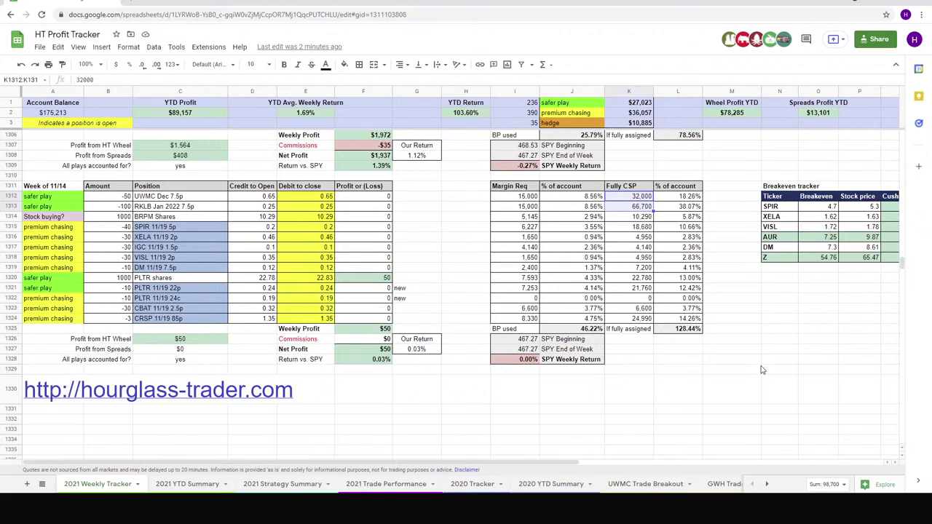
pyautogui.moveTo(646, 217); pyautogui.dragTo(645, 321)
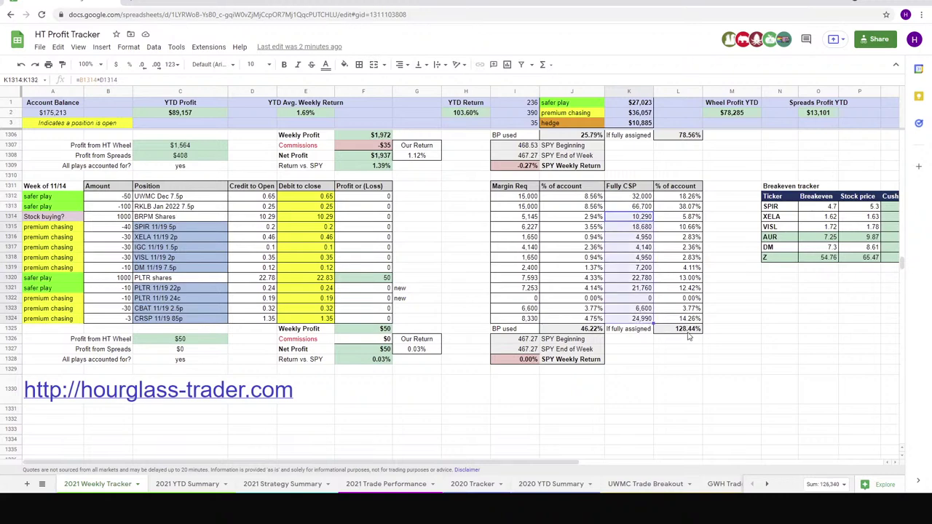
pyautogui.click(728, 320)
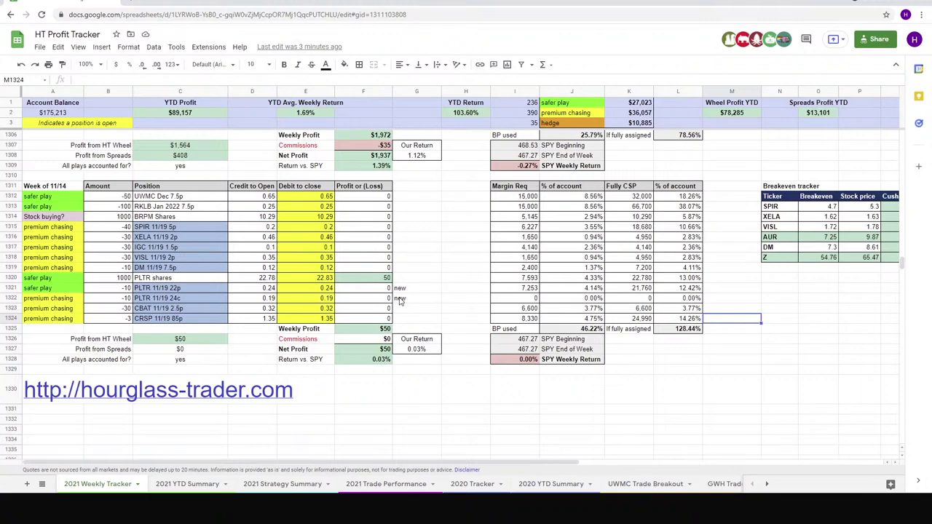
pyautogui.scroll(3, 327, 291)
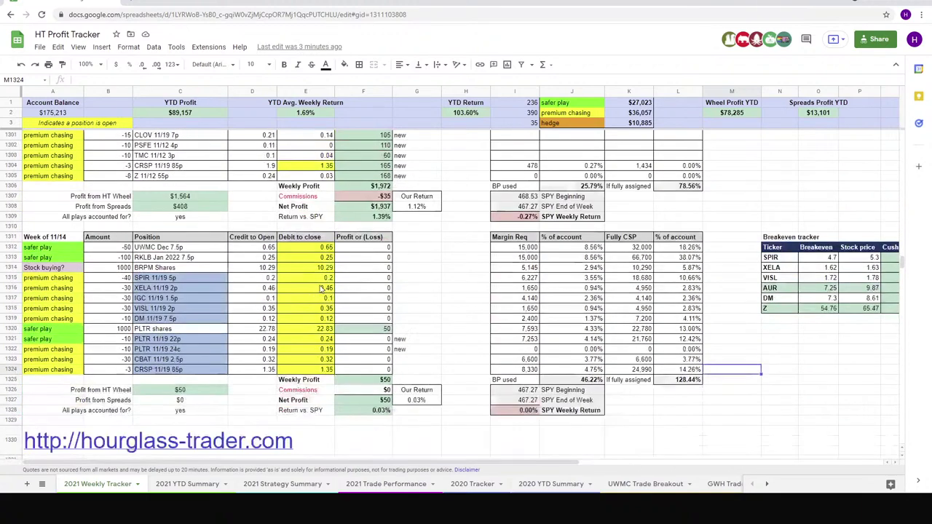
pyautogui.scroll(-1, 291, 284)
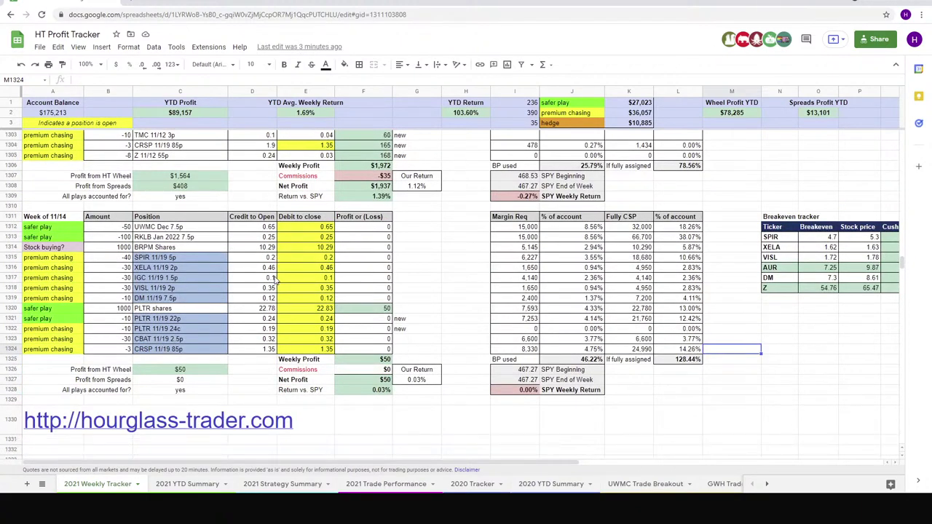
# Step: Highlight the new marks from PLTR to CRSP in the Week of 11/7, check the Week of 10/31, and return to the Week of 11/14 CBAT position
pyautogui.scroll(10, 273, 280)
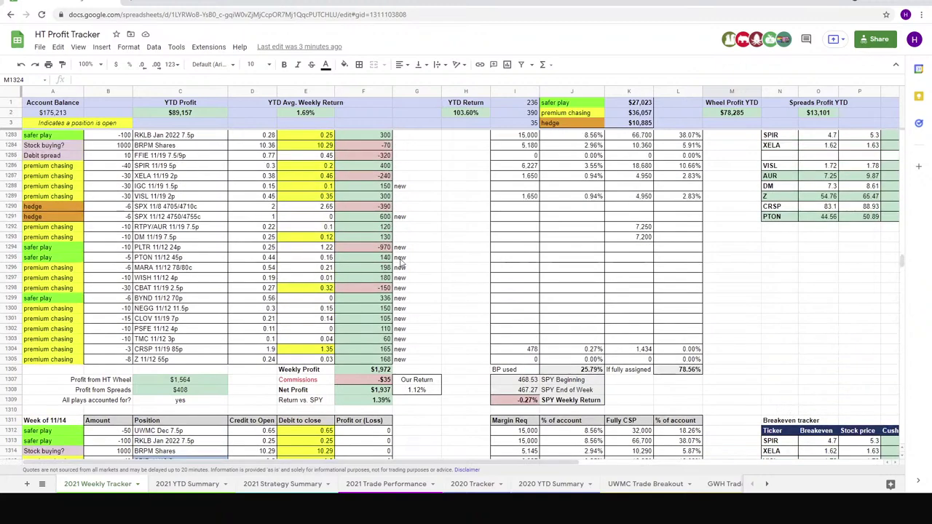
pyautogui.click(404, 247)
pyautogui.keyDown('shift'); pyautogui.click(401, 350); pyautogui.keyUp('shift')
pyautogui.scroll(10, 400, 283)
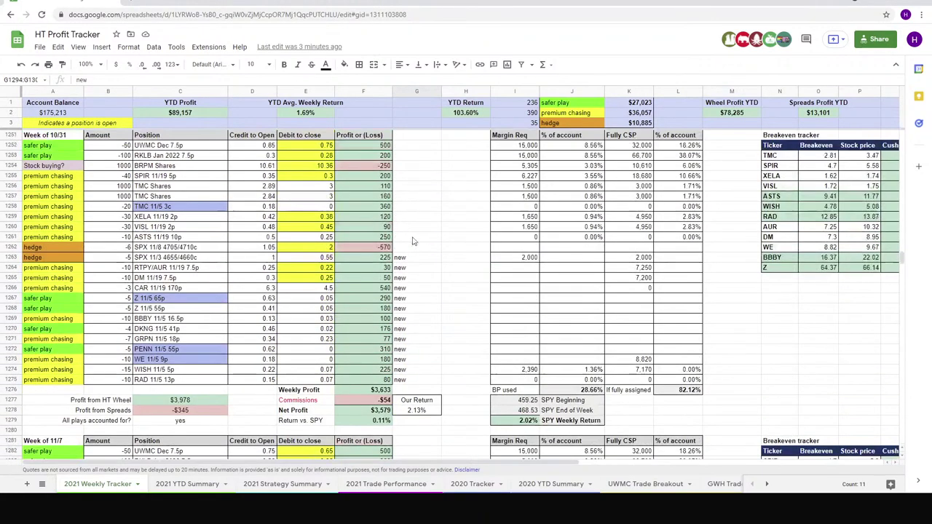
pyautogui.scroll(-15, 399, 280)
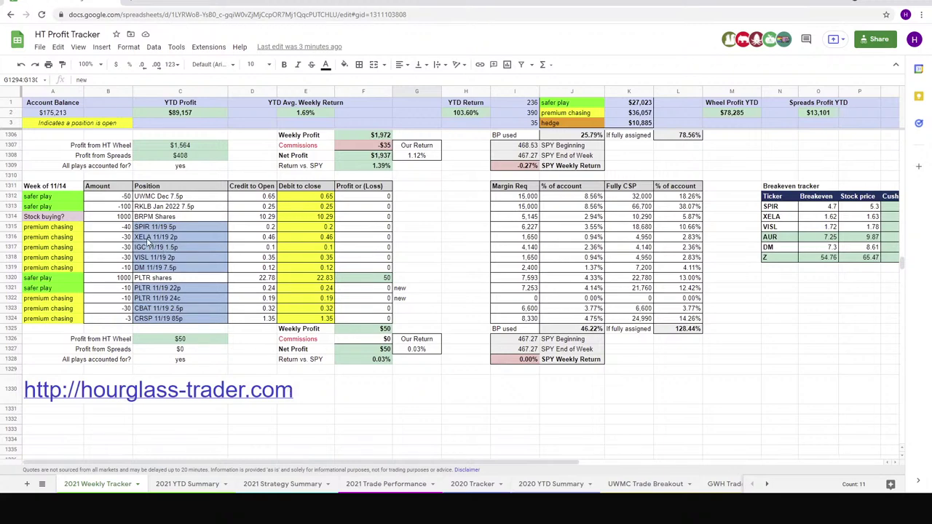
pyautogui.click(157, 309)
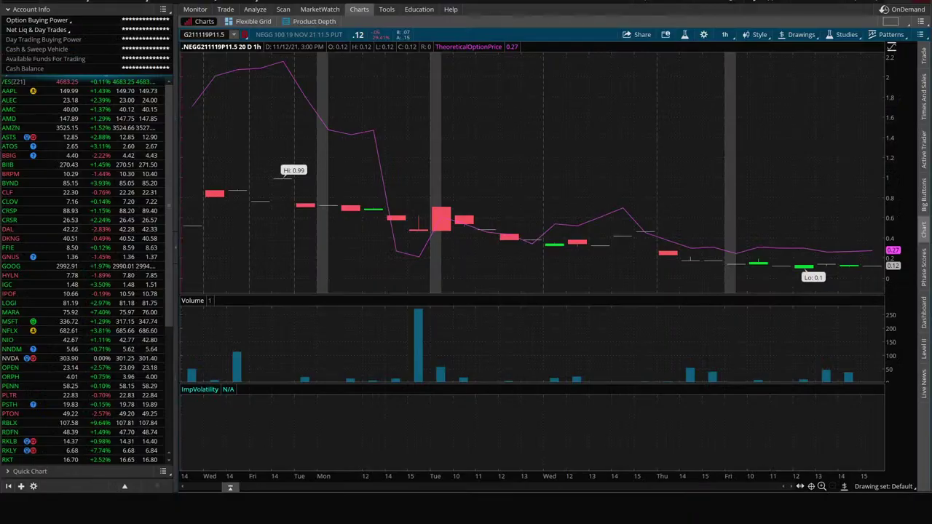
# Step: Switch to thinkorswim and load the personal scan query High ROR Puts w/o Earnings in the Option Hacker
pyautogui.click(282, 9)
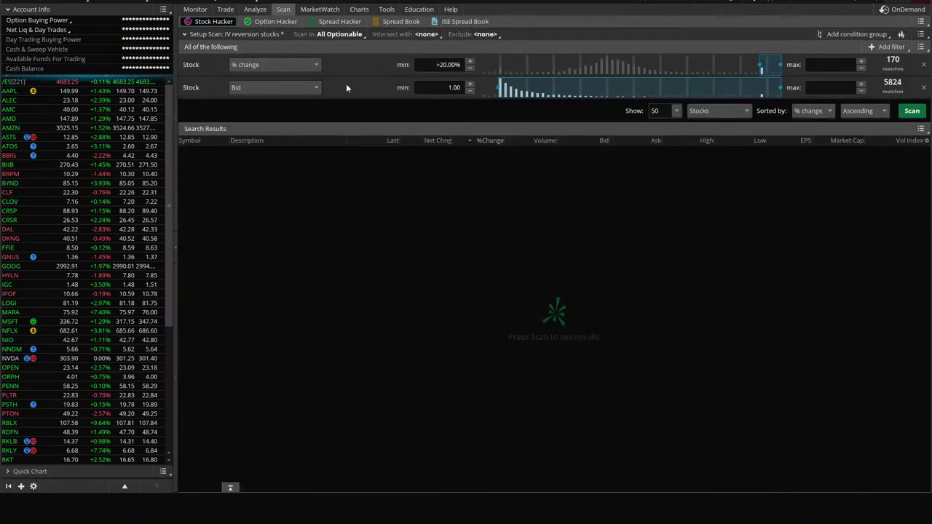
pyautogui.click(271, 22)
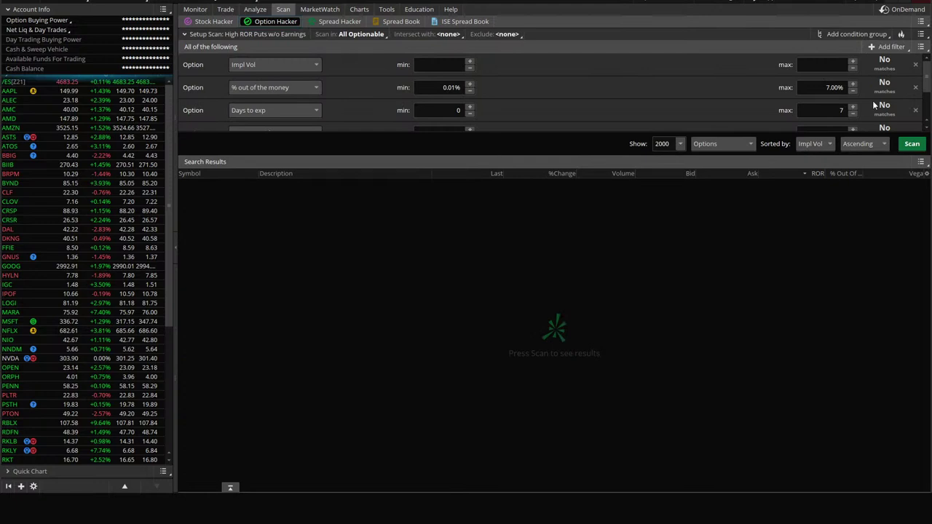
pyautogui.click(920, 34)
pyautogui.moveTo(869, 64)
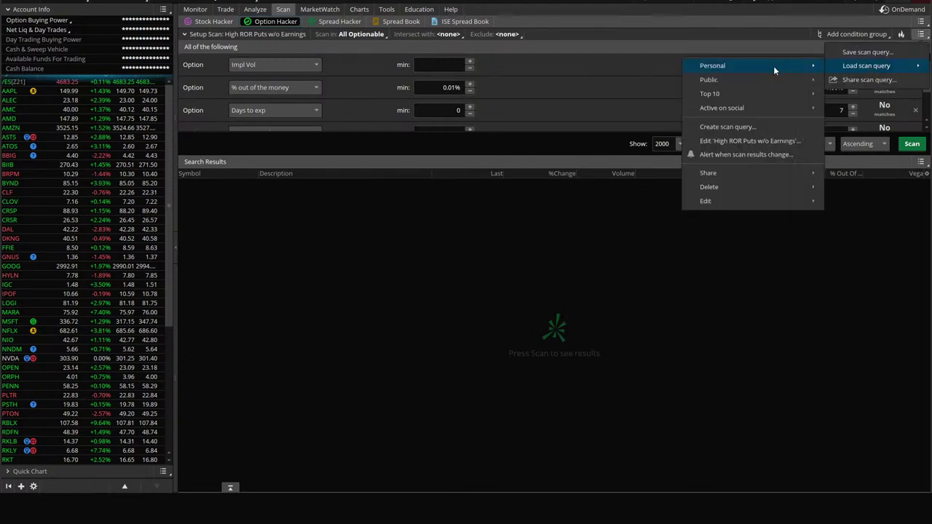
pyautogui.moveTo(762, 67)
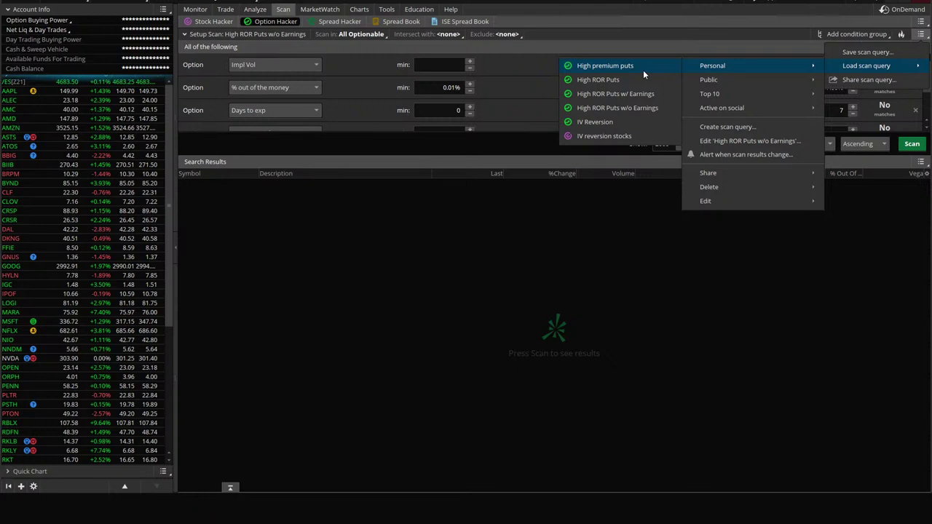
pyautogui.click(616, 110)
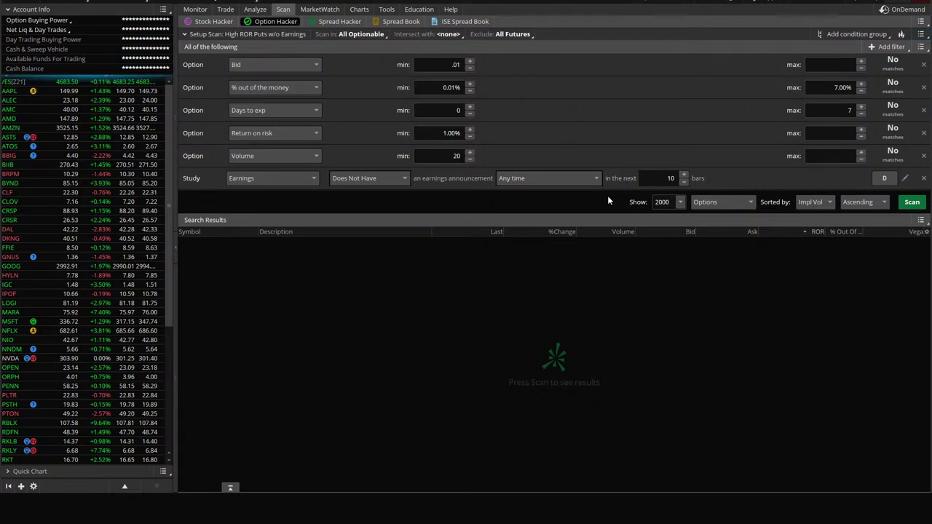
# Step: Run the scan despite the large number of symbols, and inspect the GWH 15 put and AGC 16 put for 19 NOV 21
pyautogui.click(910, 204)
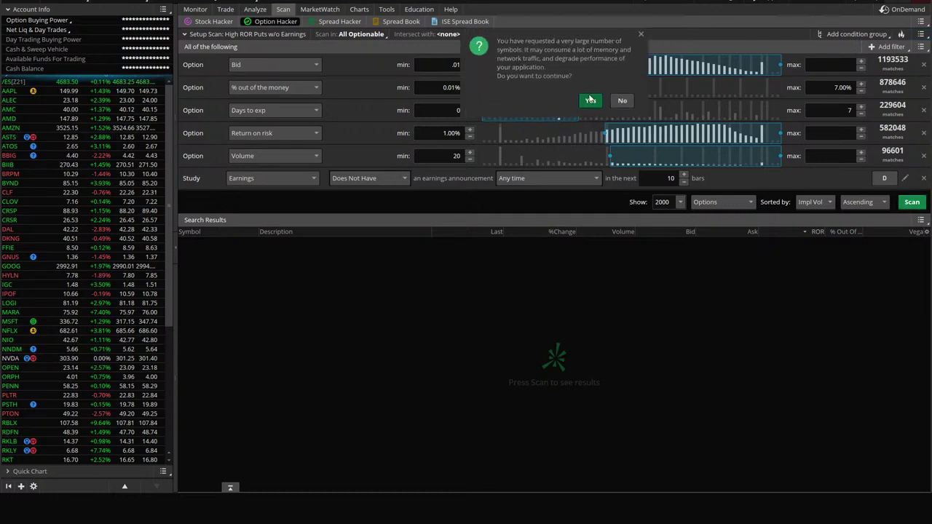
pyautogui.click(590, 100)
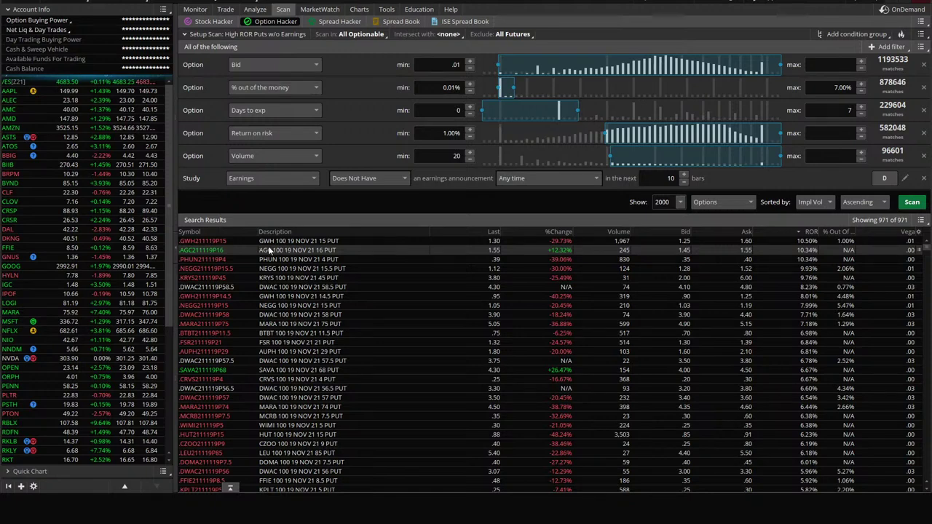
pyautogui.click(324, 243)
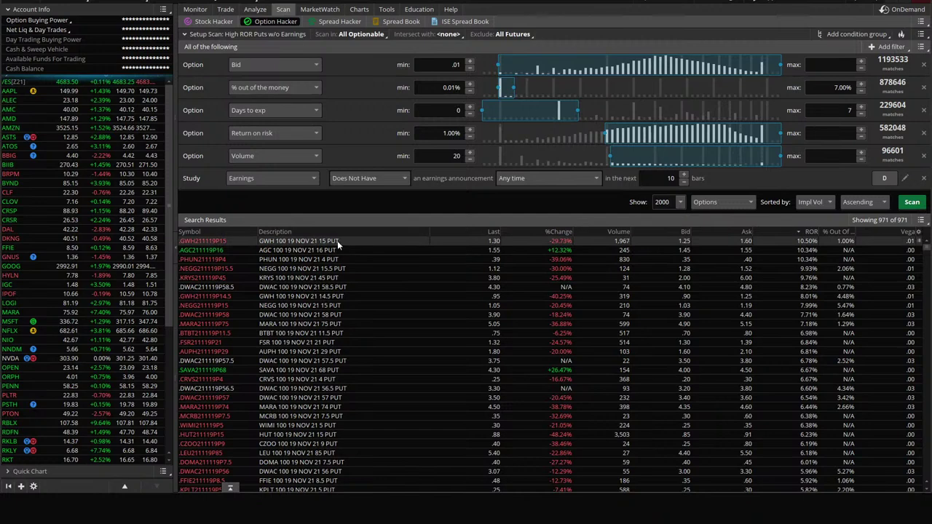
pyautogui.click(321, 250)
# Step: Chart AGC over the 180 D : 4h time frame, and bring up its option chain for trading
pyautogui.click(359, 9)
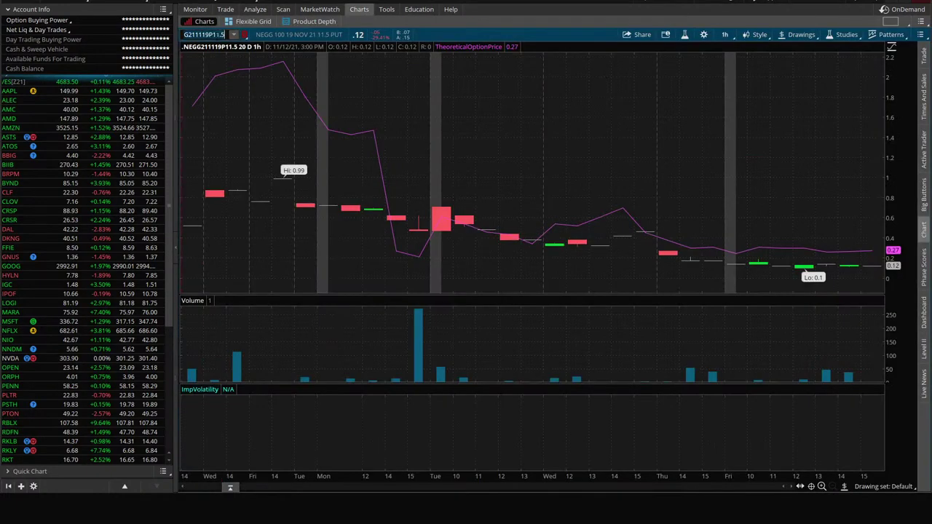
pyautogui.click(211, 33)
pyautogui.write('AGC')
pyautogui.press('Return')
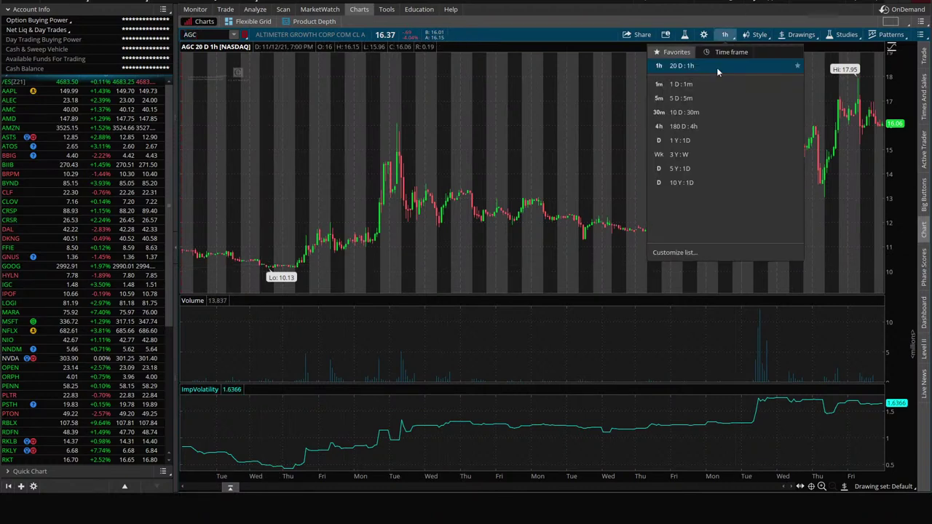
pyautogui.click(699, 128)
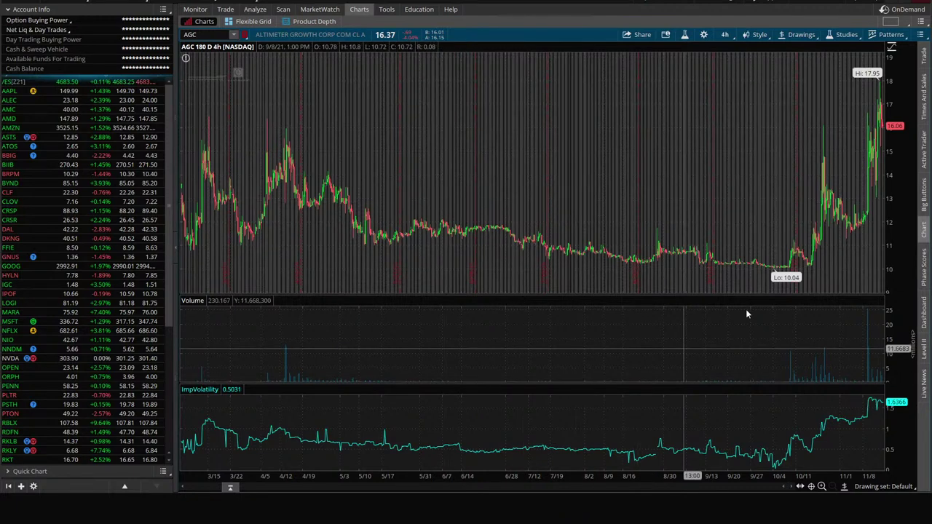
pyautogui.click(225, 10)
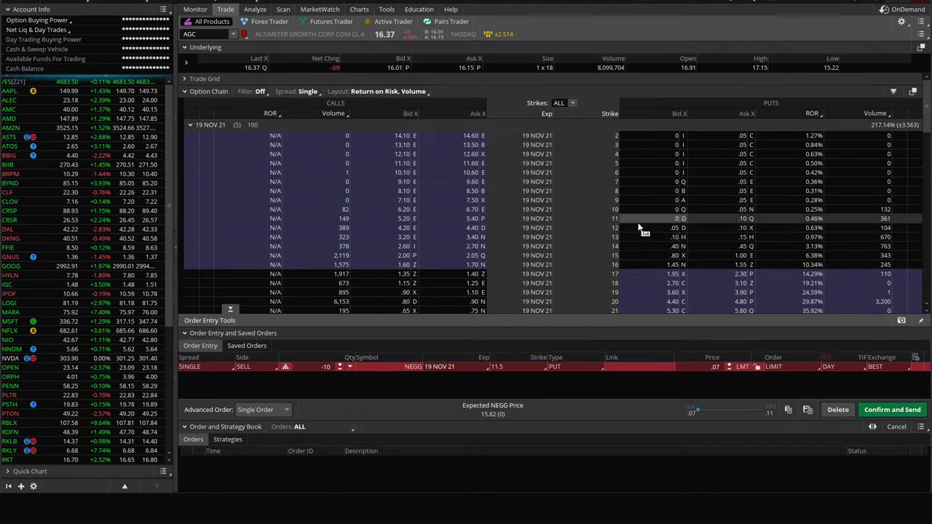
# Step: Review the AGC price chart and its option chain, and return to the Option Hacker scan results
pyautogui.click(359, 9)
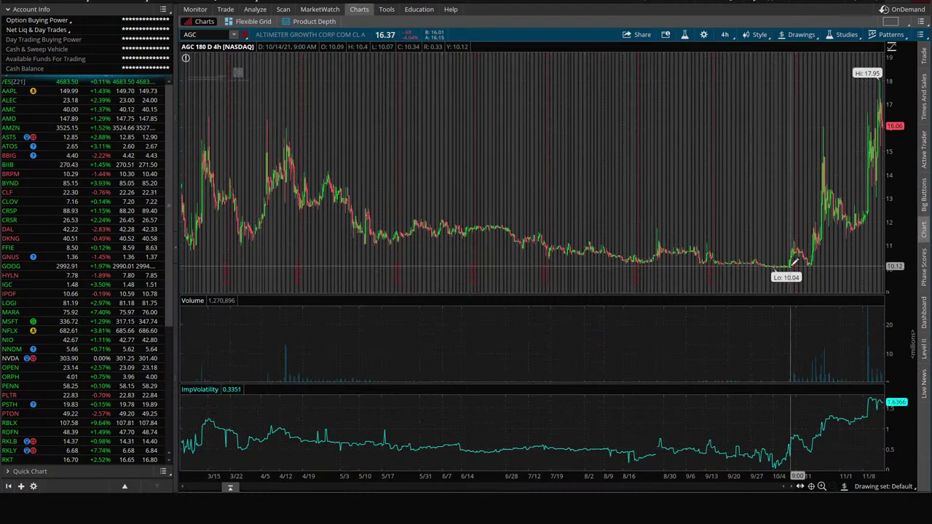
pyautogui.click(224, 13)
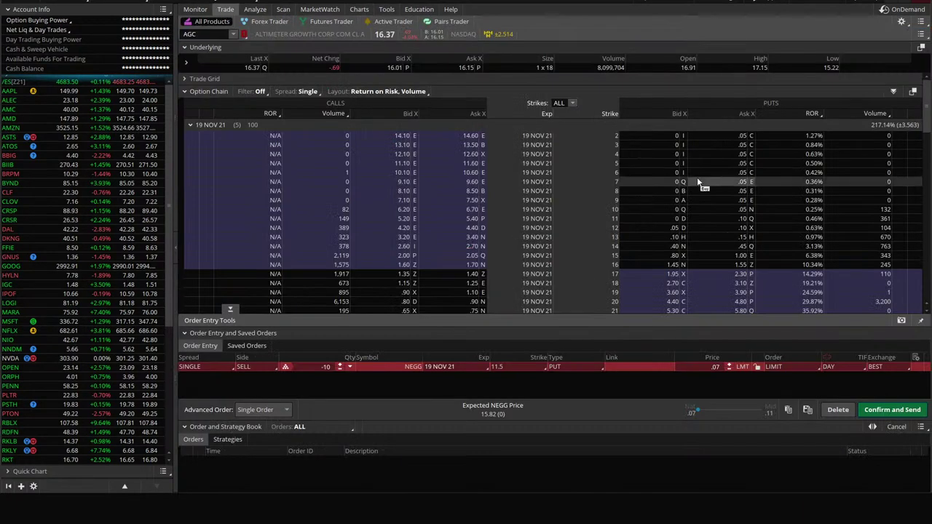
pyautogui.click(283, 10)
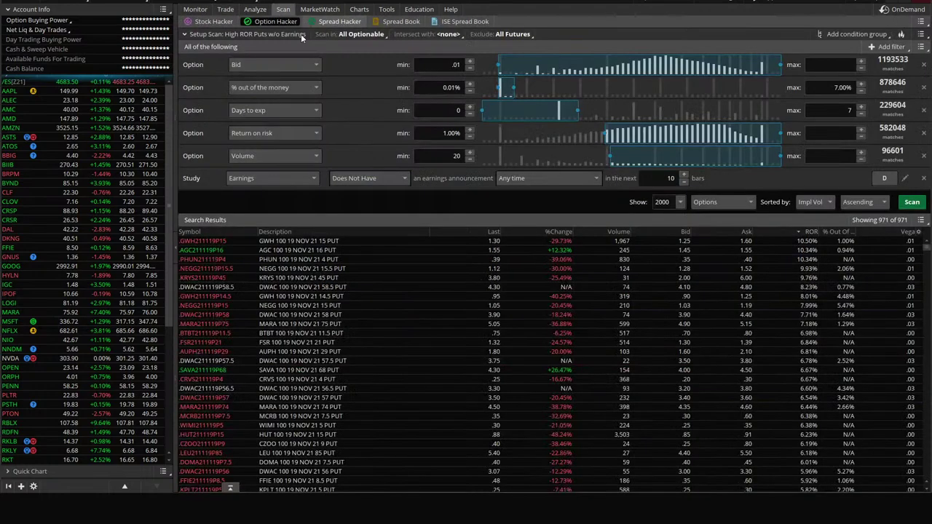
# Step: Load the PHUN price chart and check its put premiums in the option chain
pyautogui.click(359, 10)
pyautogui.click(189, 34)
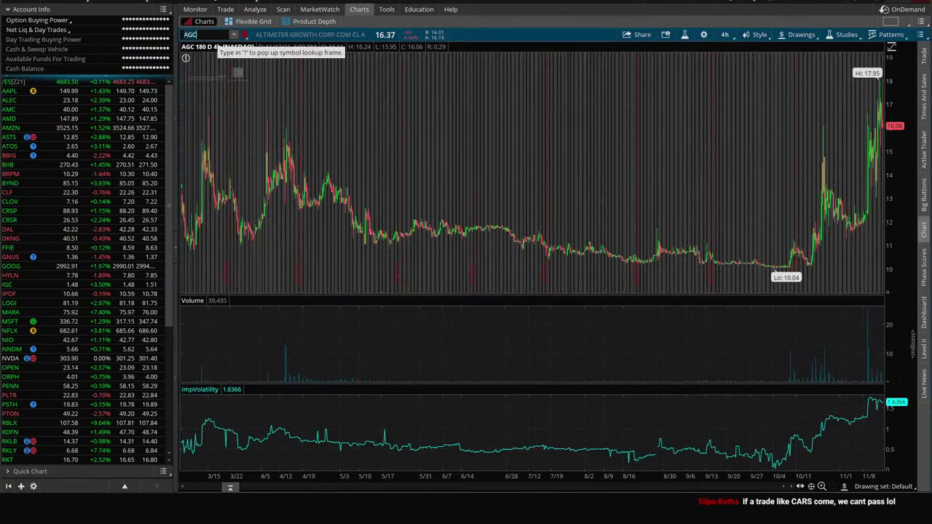
pyautogui.write('PHUN')
pyautogui.press('Return')
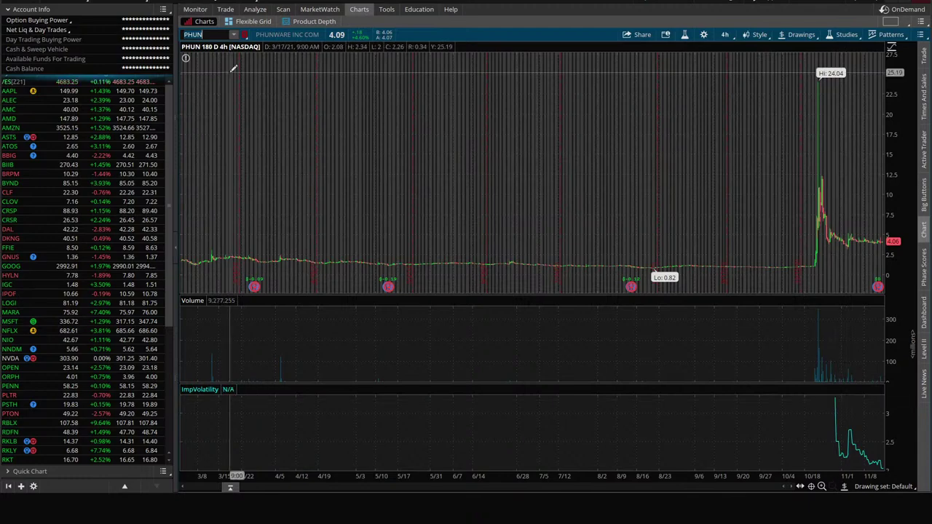
pyautogui.click(225, 9)
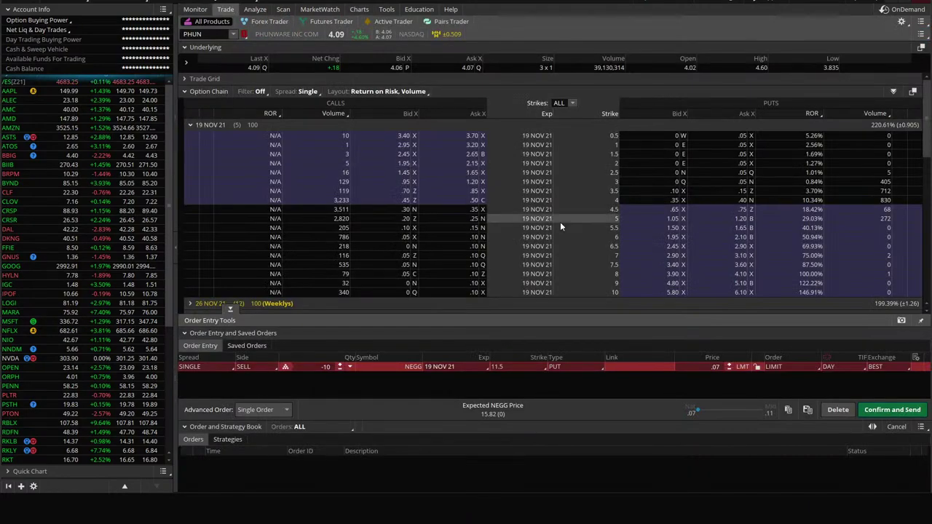
# Step: Set the PHUN chart's time frame to 20 D : 1h
pyautogui.click(359, 9)
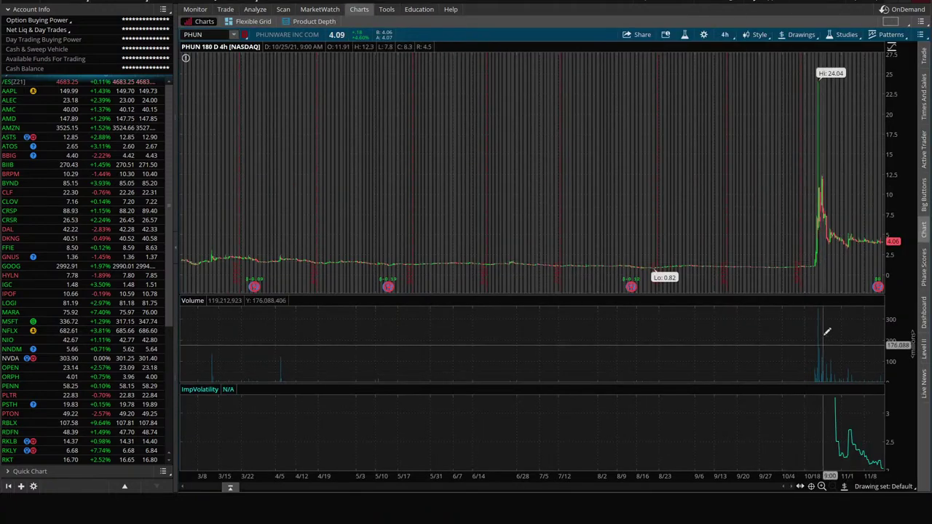
pyautogui.click(724, 35)
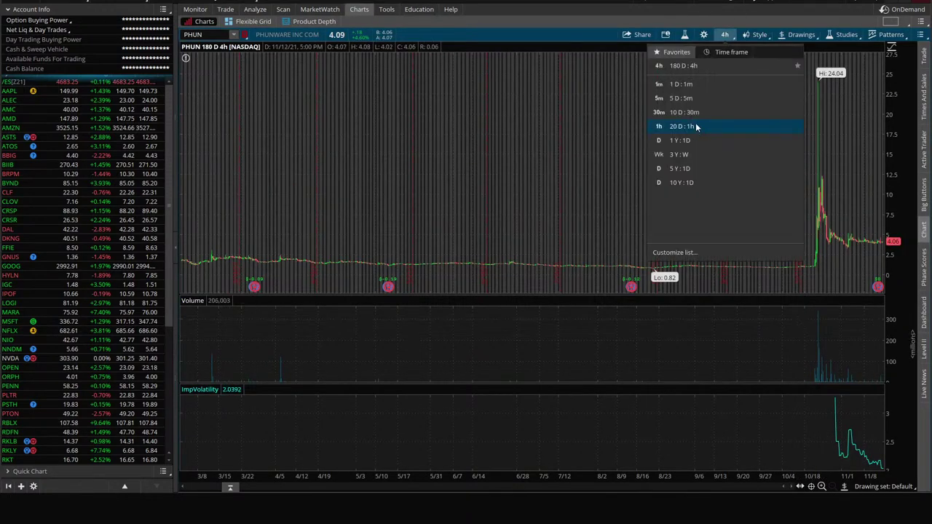
pyautogui.click(696, 127)
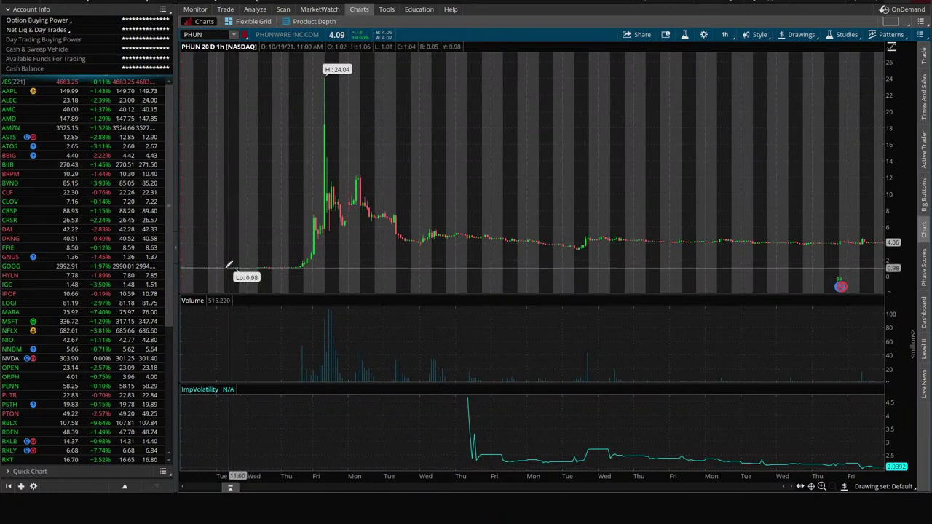
# Step: Collapse PHUN's 19 NOV 21 expiration, examine the 17 DEC 21 and 18 MAR 22 puts, and return to the chart
pyautogui.click(225, 10)
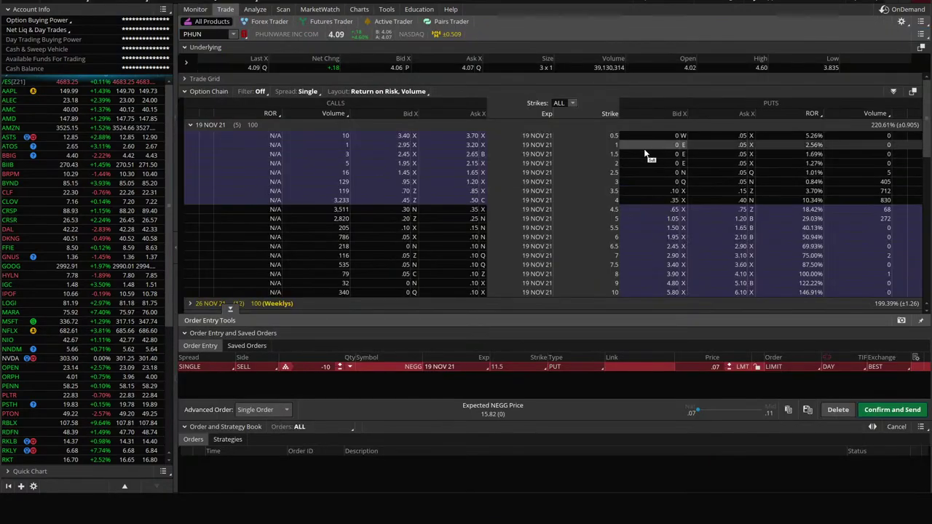
pyautogui.click(190, 124)
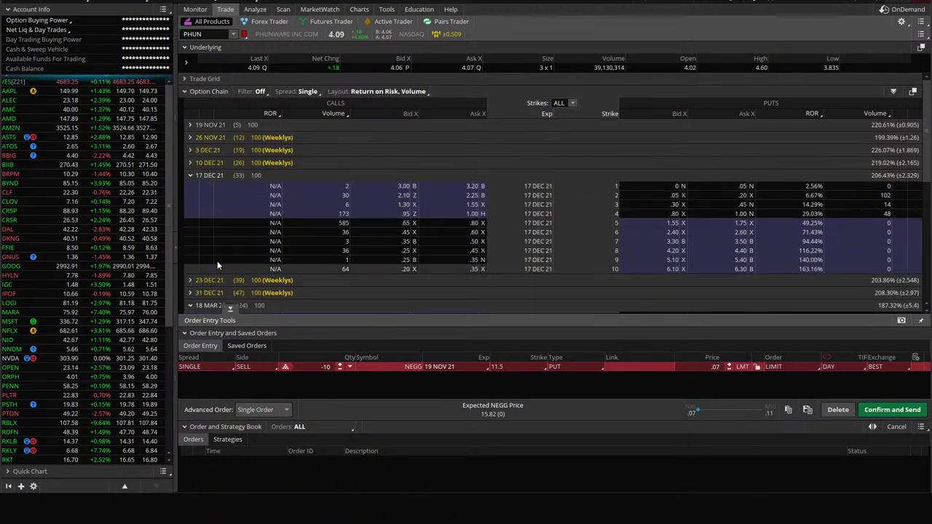
pyautogui.scroll(-3, 217, 265)
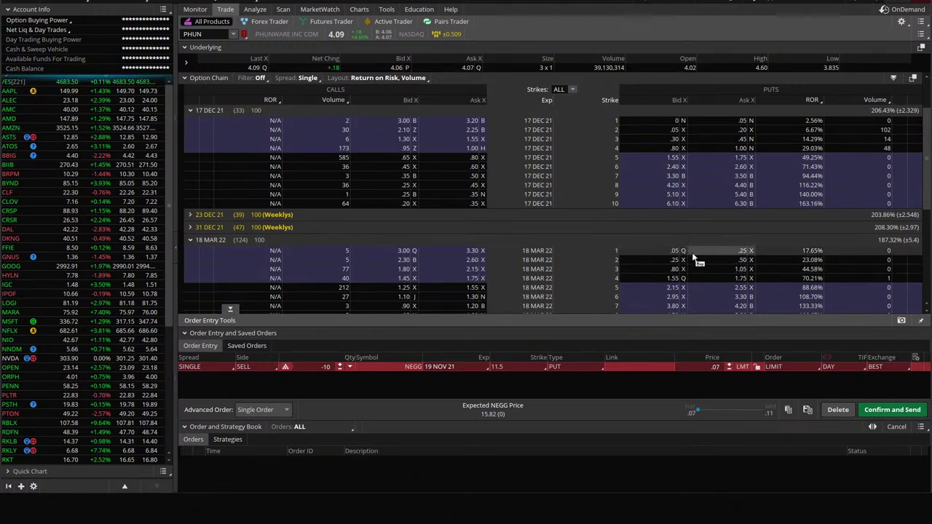
pyautogui.click(359, 11)
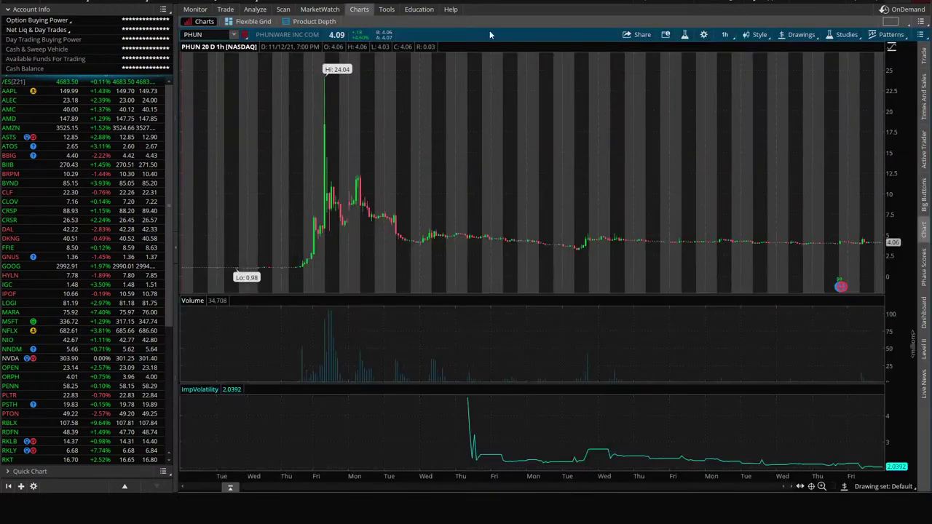
# Step: Look through the Option Hacker results for another put candidate and load the CRVS price chart
pyautogui.click(282, 9)
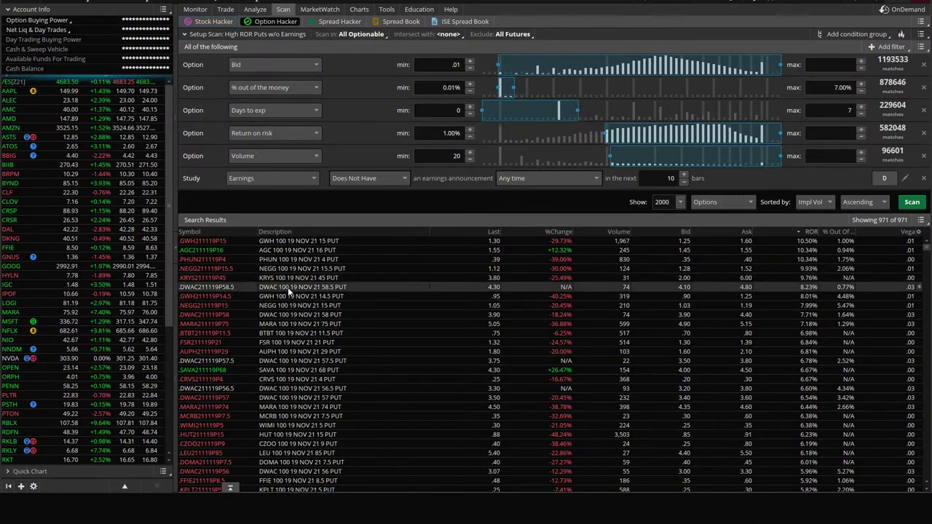
pyautogui.scroll(-2, 273, 251)
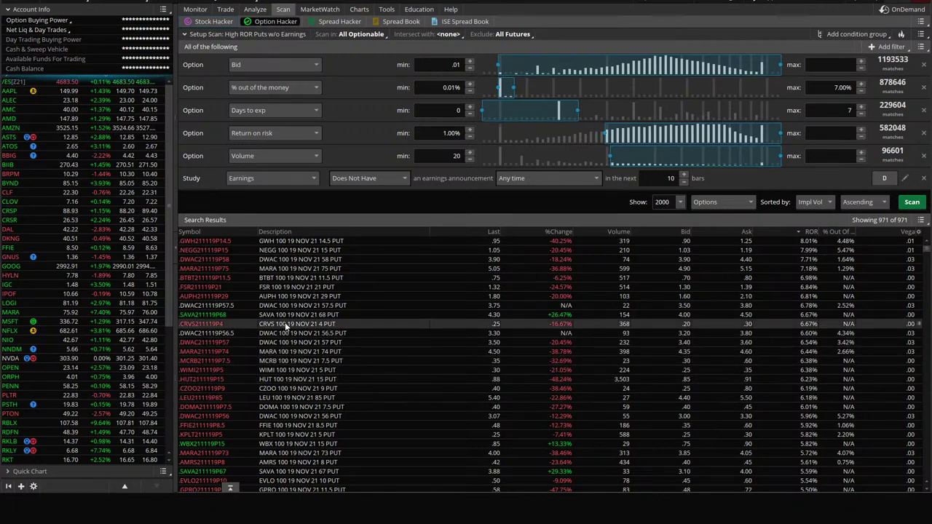
pyautogui.click(359, 8)
pyautogui.click(226, 35)
pyautogui.write('C')
pyautogui.write('RVC')
pyautogui.press('BackSpace')
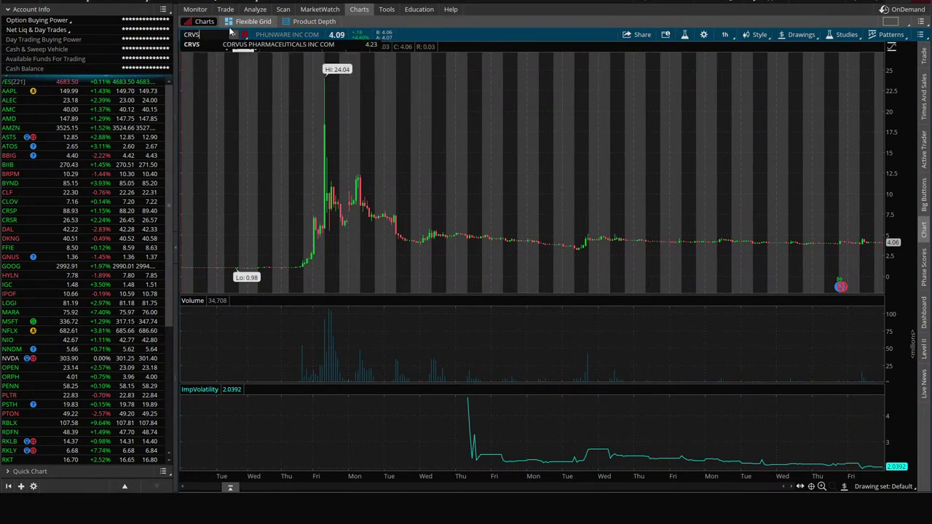
pyautogui.press('Return')
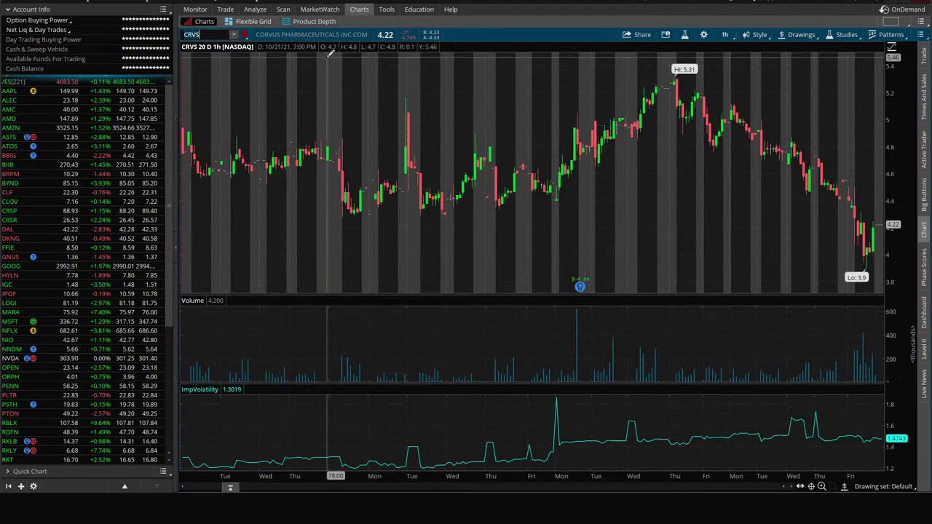
# Step: Set the CRVS chart to 1 Y : 1D and expand the 19 NOV 21 expiration in its option chain
pyautogui.click(726, 34)
pyautogui.click(708, 139)
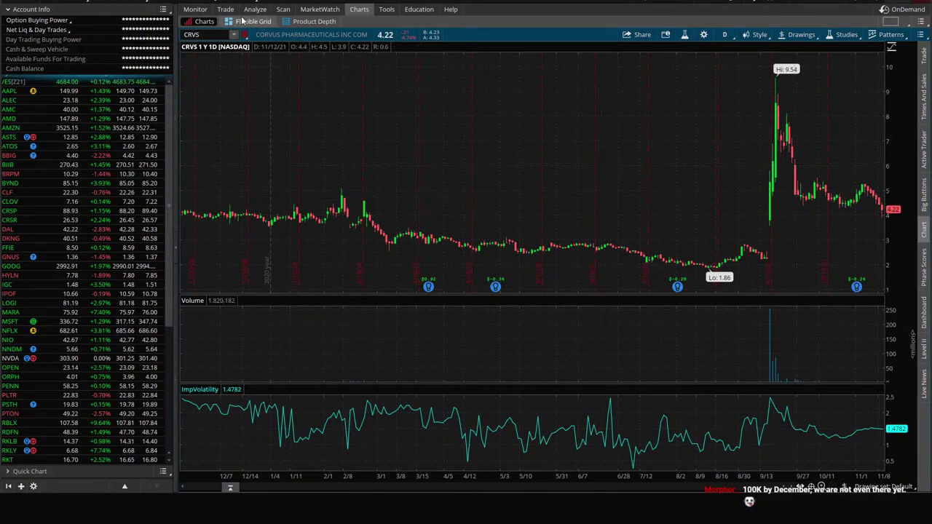
pyautogui.click(226, 10)
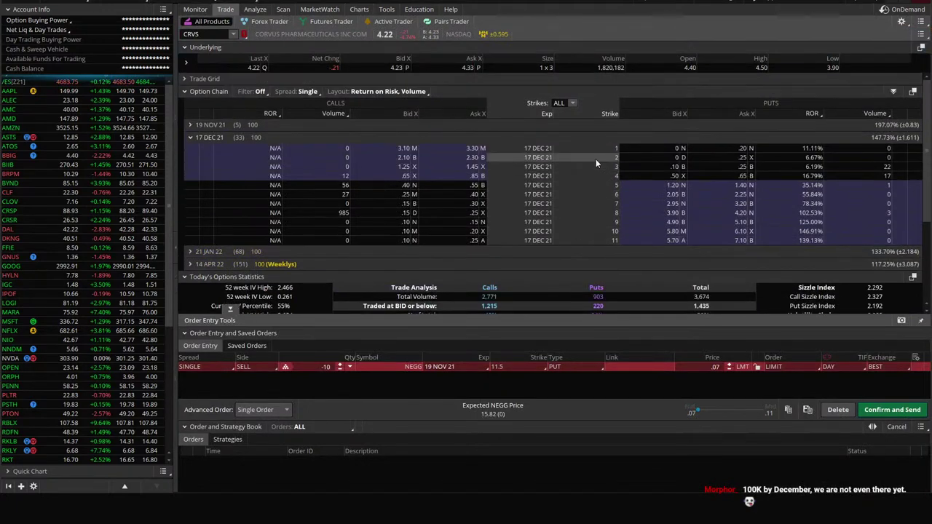
pyautogui.click(359, 9)
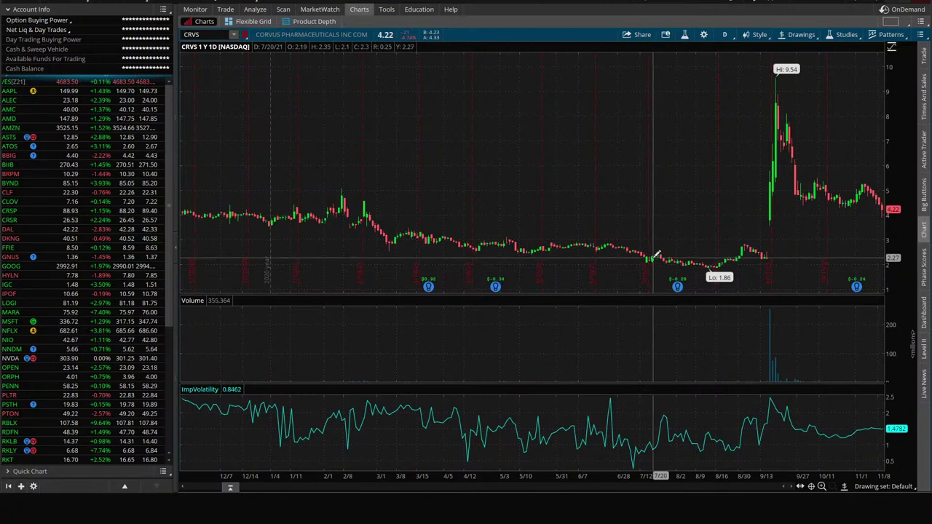
pyautogui.click(225, 10)
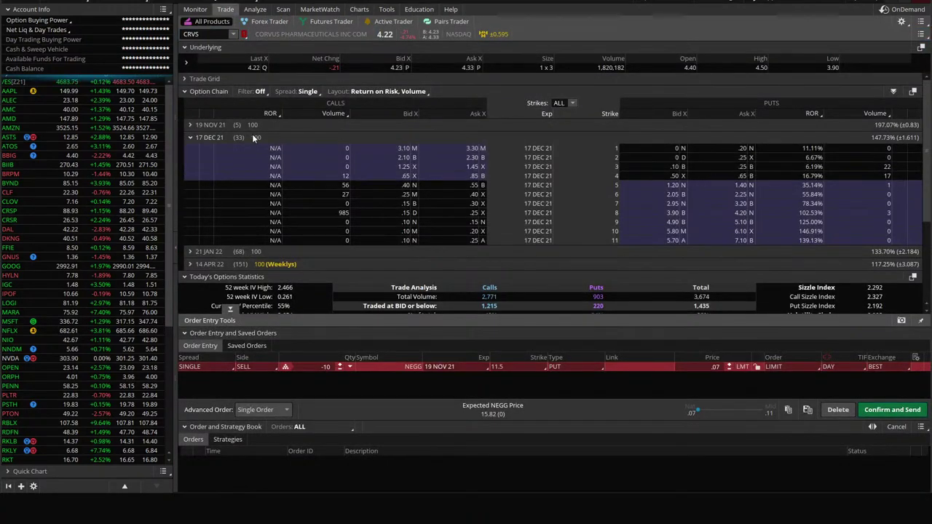
pyautogui.click(211, 126)
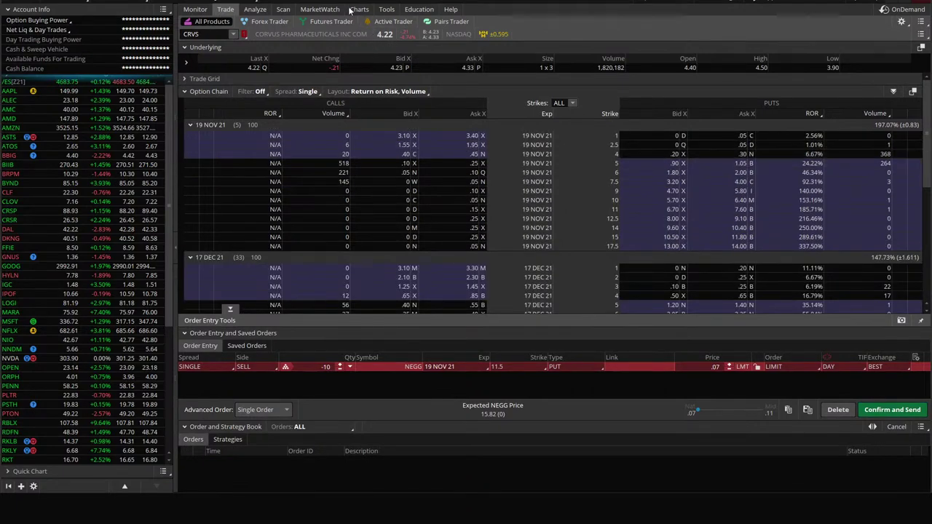
# Step: Check the scan results for the next put candidate and load the WIMI price chart
pyautogui.click(282, 9)
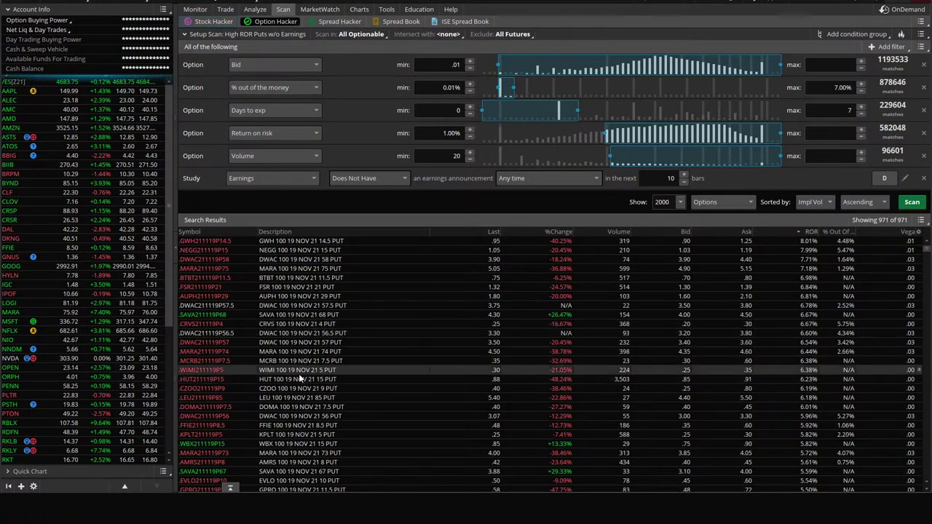
pyautogui.click(358, 9)
pyautogui.click(207, 34)
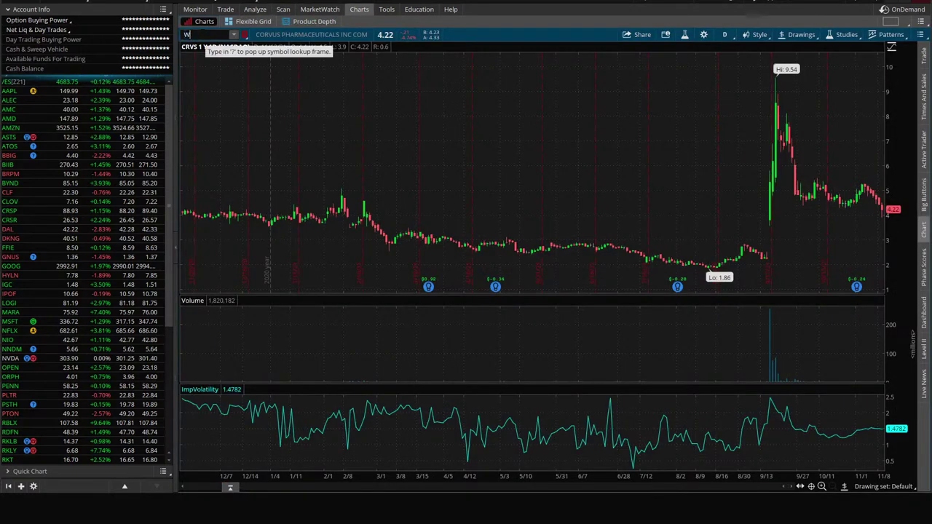
pyautogui.write('WIMI')
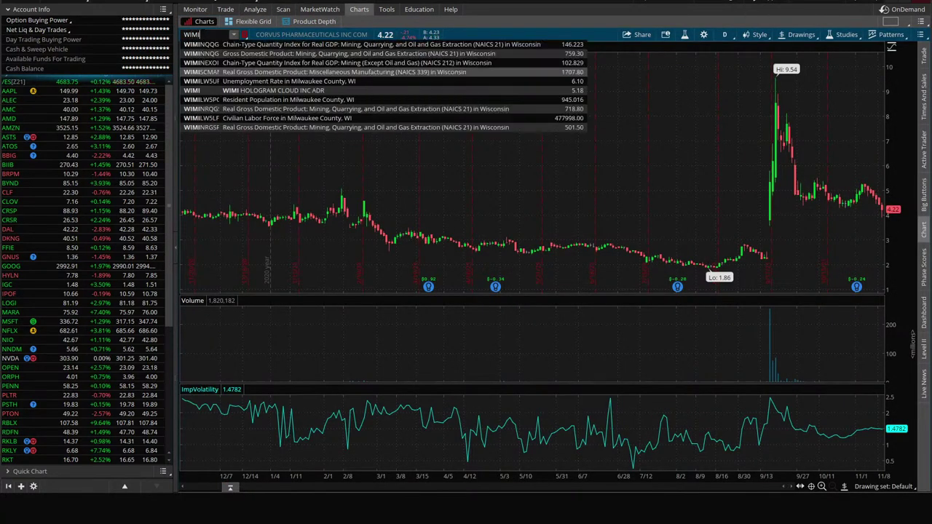
pyautogui.press('Return')
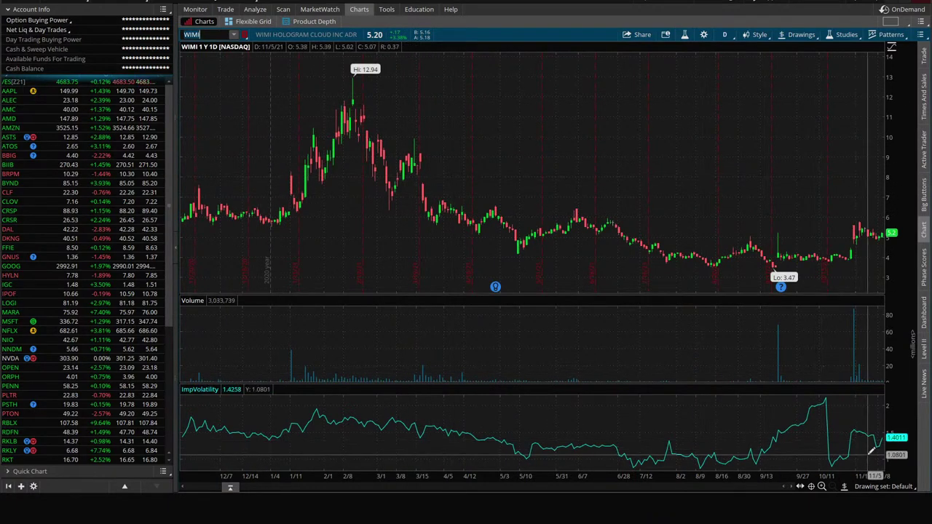
pyautogui.moveTo(781, 287)
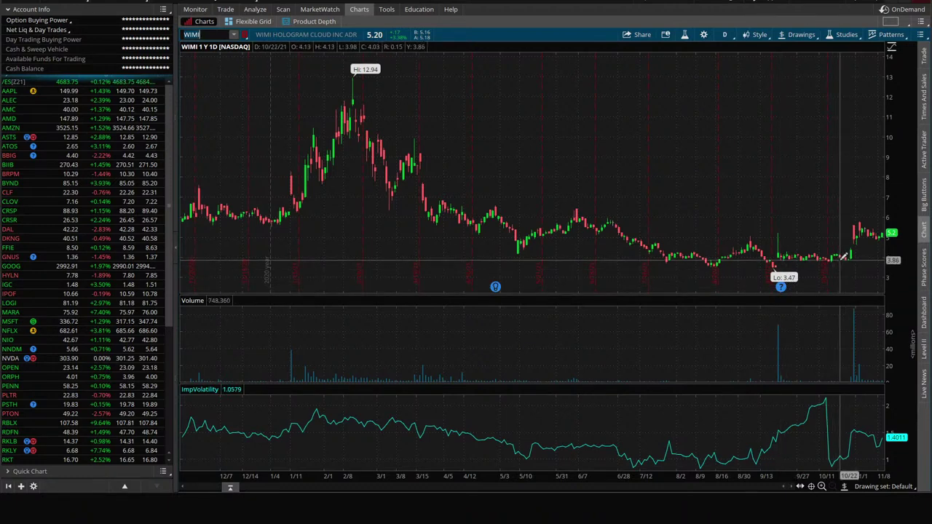
# Step: Check WIMI's puts in the option chain and set its chart to 20 D : 1h
pyautogui.click(223, 10)
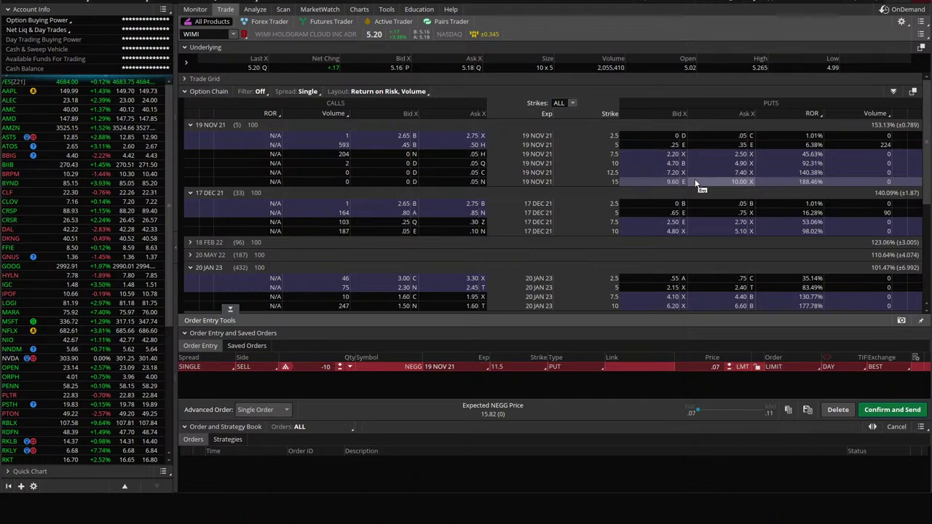
pyautogui.click(359, 9)
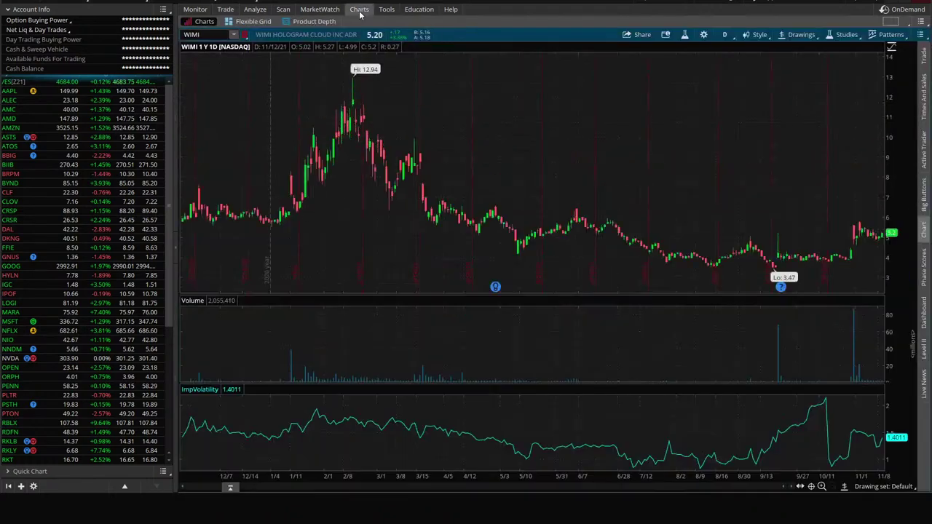
pyautogui.click(725, 35)
pyautogui.click(696, 127)
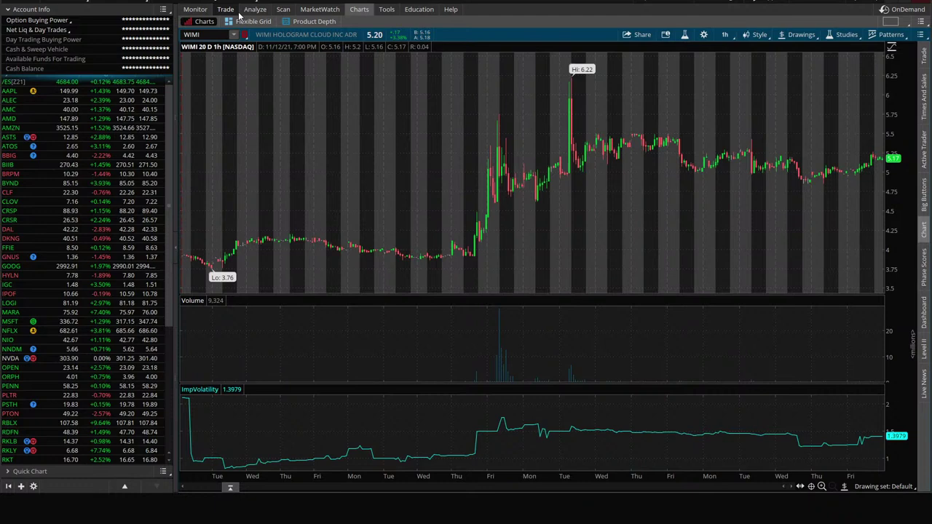
# Step: Look up WIMI's company fundamentals and return to its price chart
pyautogui.click(254, 10)
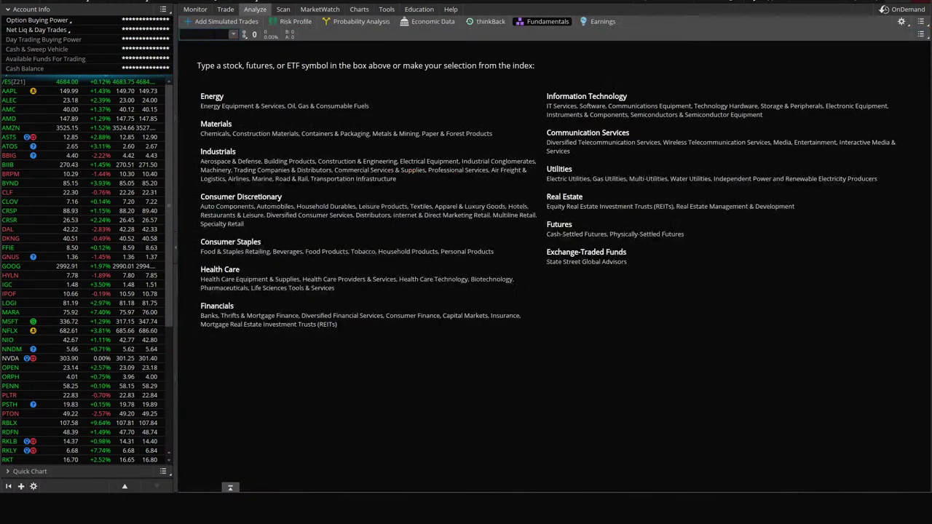
pyautogui.write('WIMI')
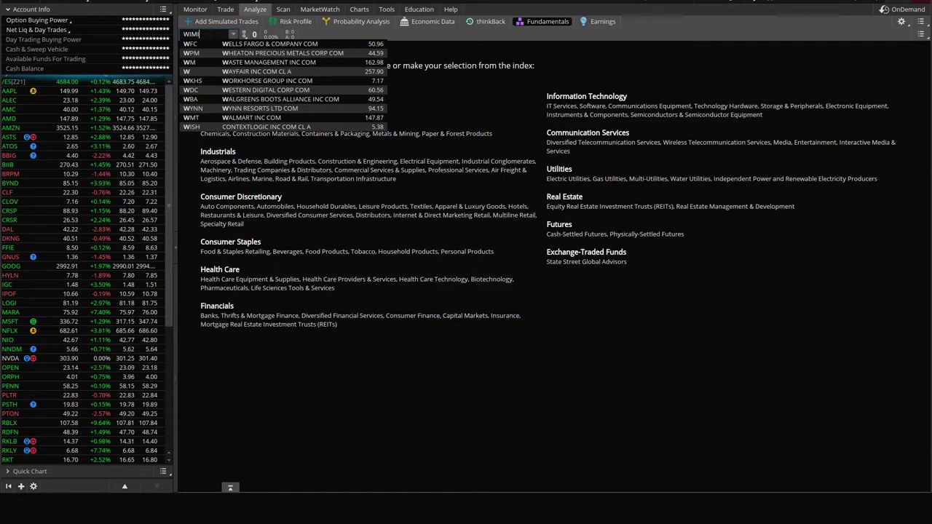
pyautogui.press('Return')
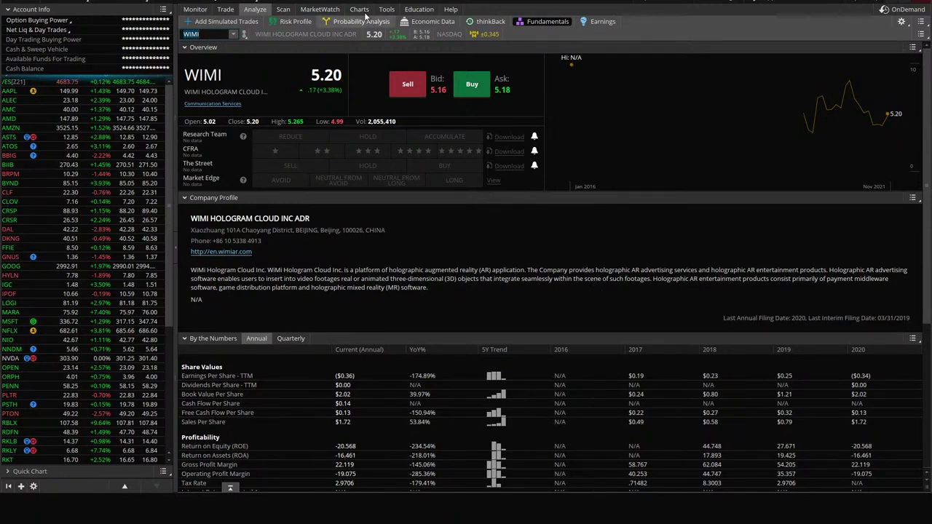
pyautogui.click(359, 9)
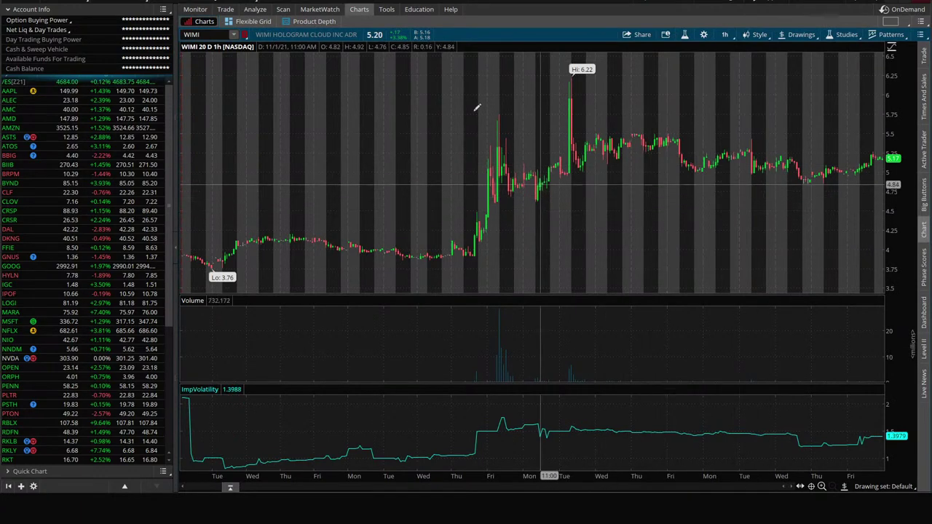
# Step: Check the scan results for the next put candidate and load the CZOO price chart
pyautogui.click(283, 8)
pyautogui.scroll(-2, 320, 304)
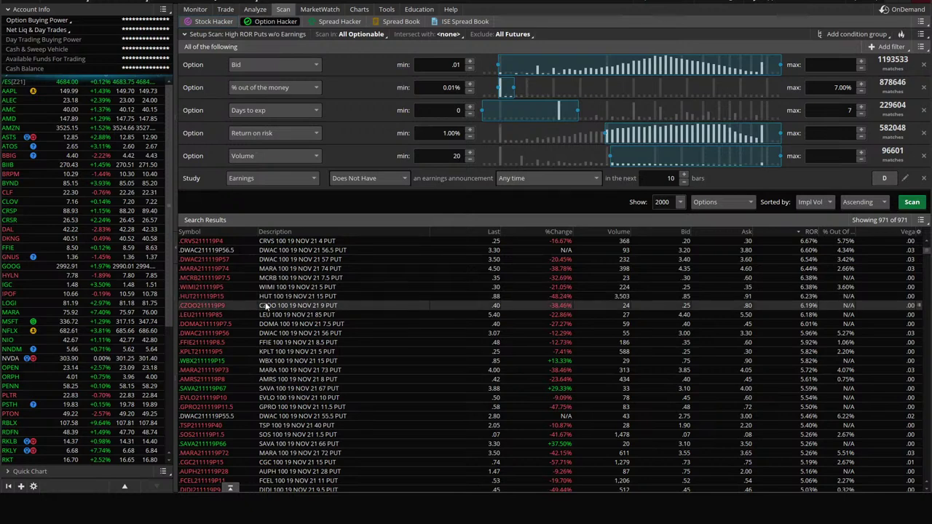
pyautogui.click(359, 9)
pyautogui.click(208, 33)
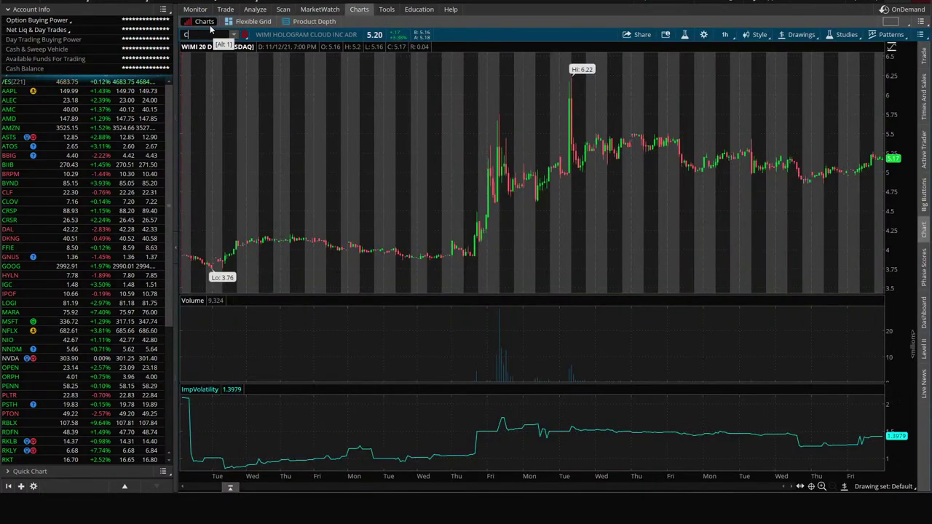
pyautogui.write('CZOO')
pyautogui.press('Return')
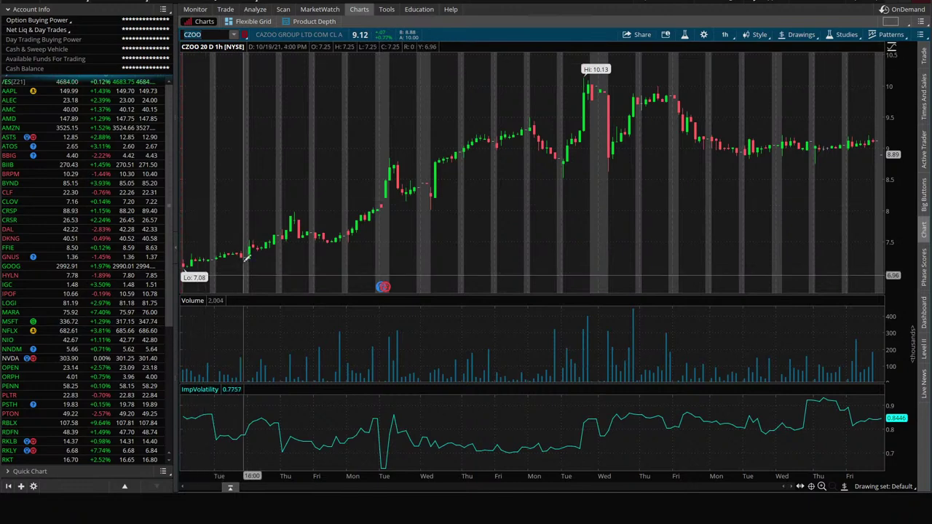
# Step: Set the CZOO chart to 180 D : 4h and review its 19 NOV 21 and 17 DEC 21 puts in the option chain
pyautogui.click(724, 34)
pyautogui.click(685, 127)
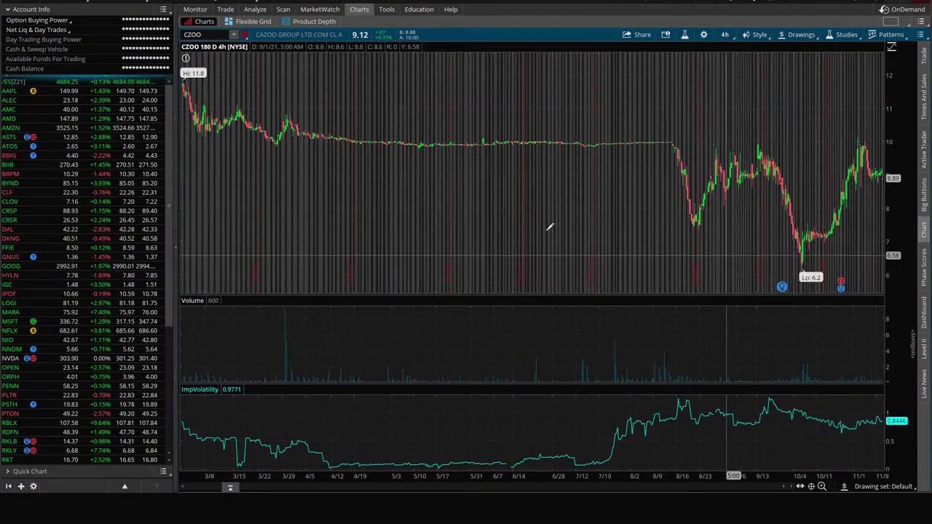
pyautogui.click(225, 9)
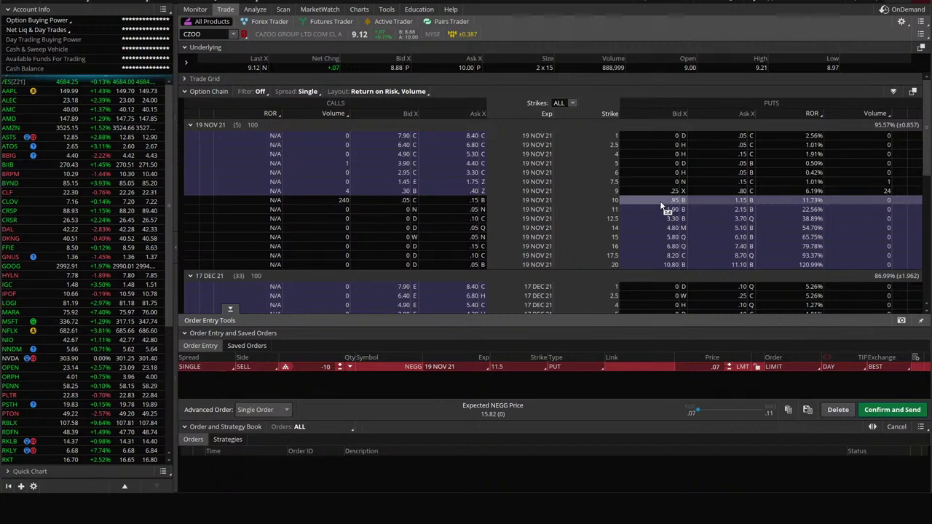
pyautogui.scroll(-2, 643, 192)
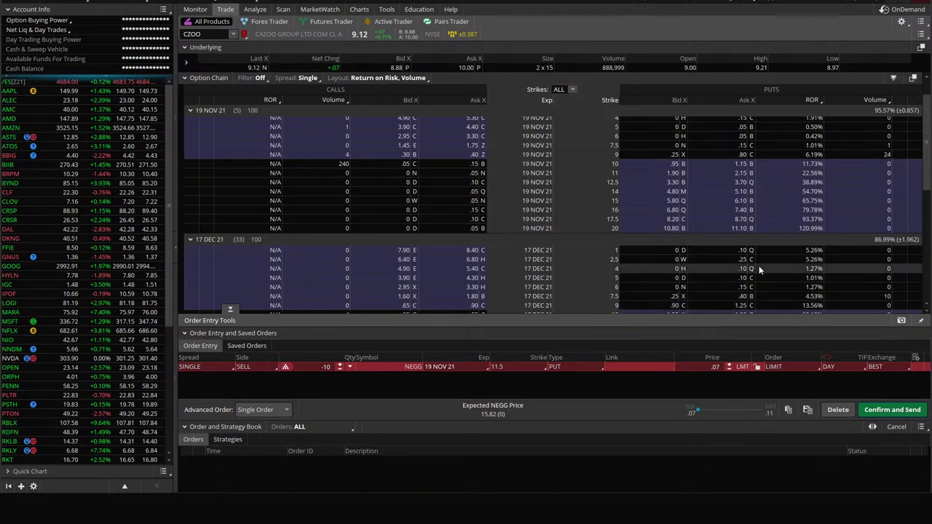
pyautogui.click(370, 9)
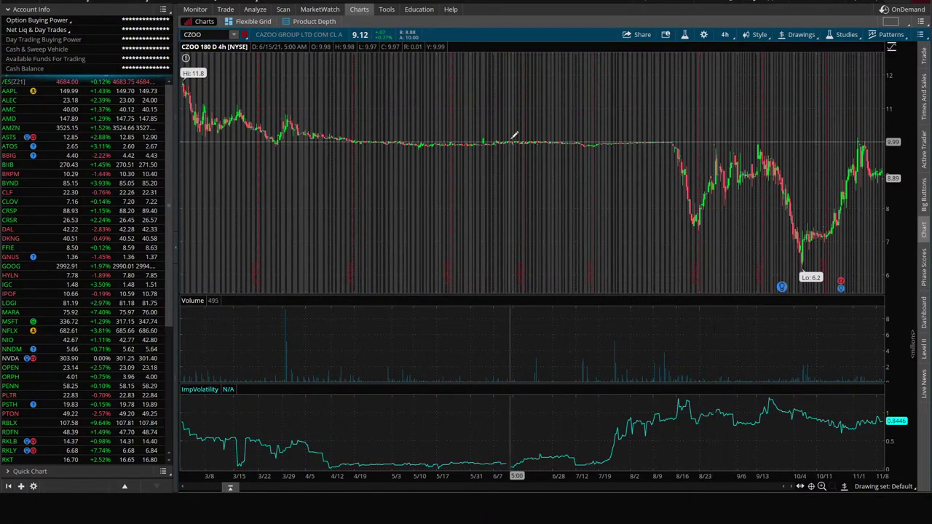
# Step: Look through the scan results below CZOO for further put candidates, including the EVLO, GPRO and TSP rows
pyautogui.click(283, 9)
pyautogui.scroll(-1, 399, 341)
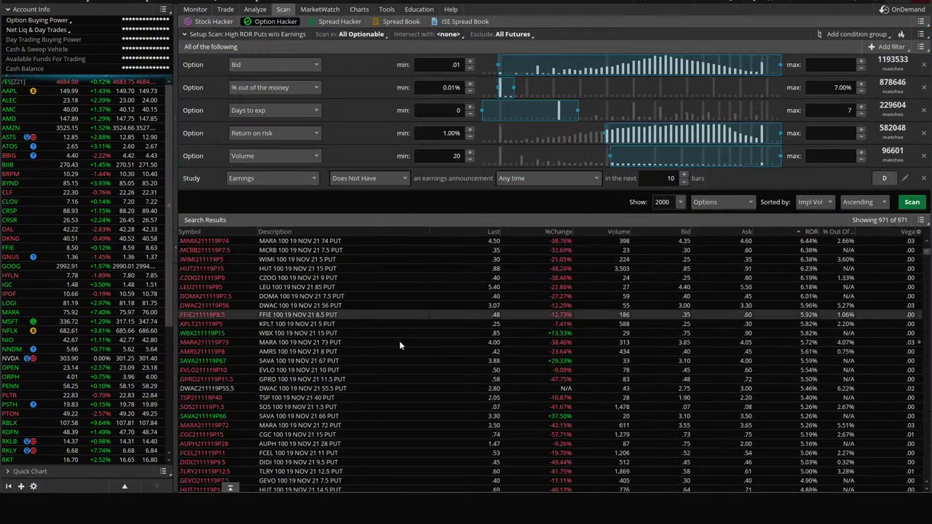
pyautogui.scroll(-4, 364, 288)
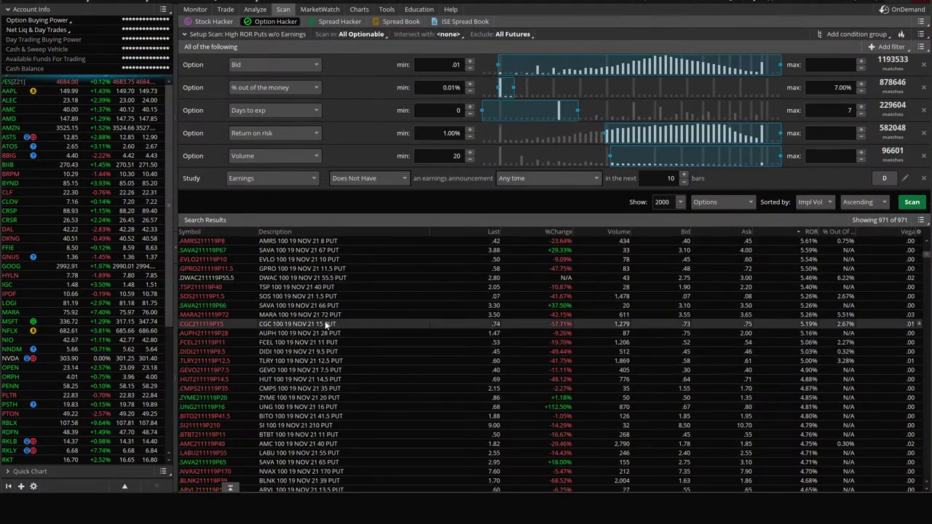
pyautogui.scroll(2, 320, 319)
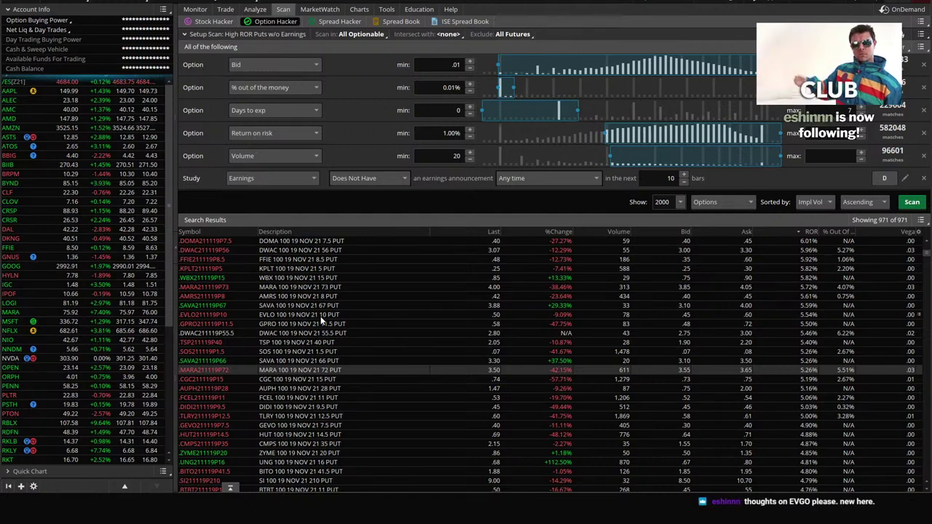
pyautogui.click(321, 316)
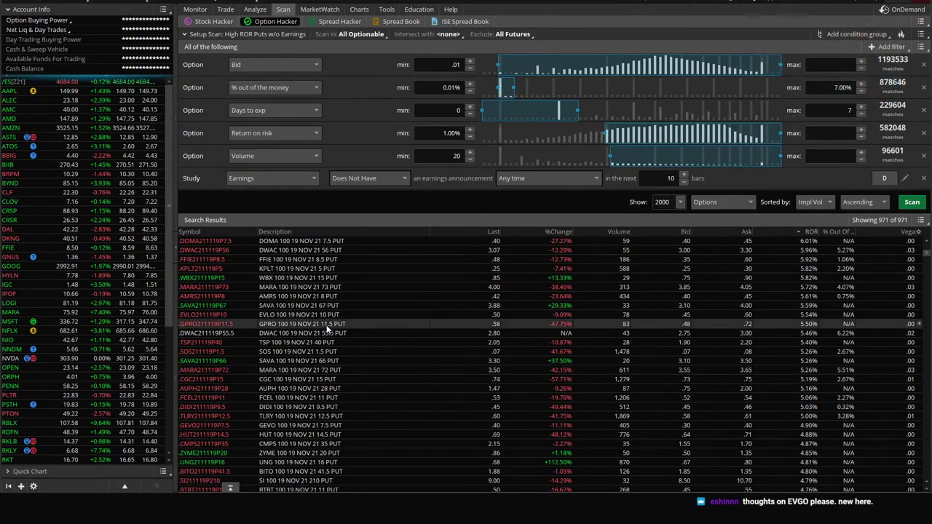
pyautogui.click(366, 353)
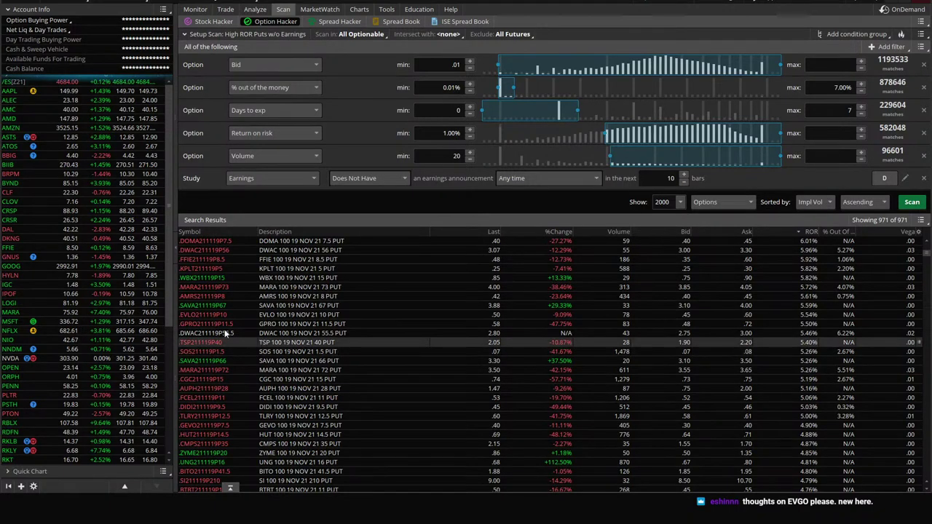
# Step: Load the EVGO price chart
pyautogui.click(358, 10)
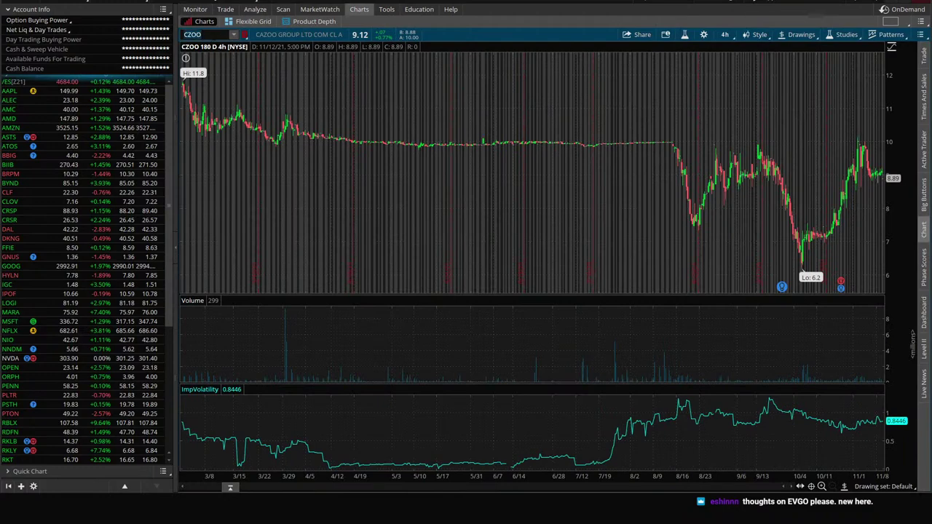
pyautogui.write('EVGO')
pyautogui.press('Return')
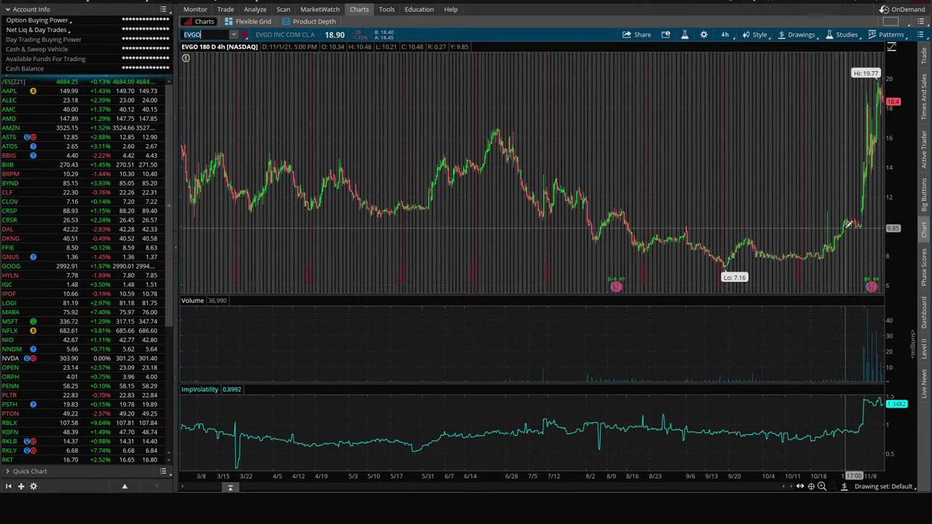
# Step: Compare EVGO's 19 NOV 21 put strikes and returns on risk in the option chain with its price chart
pyautogui.click(225, 9)
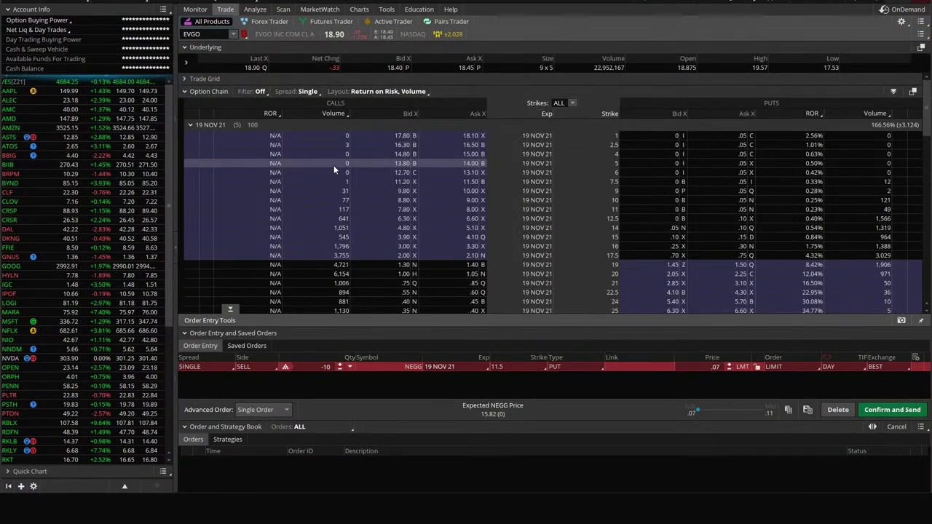
pyautogui.click(359, 10)
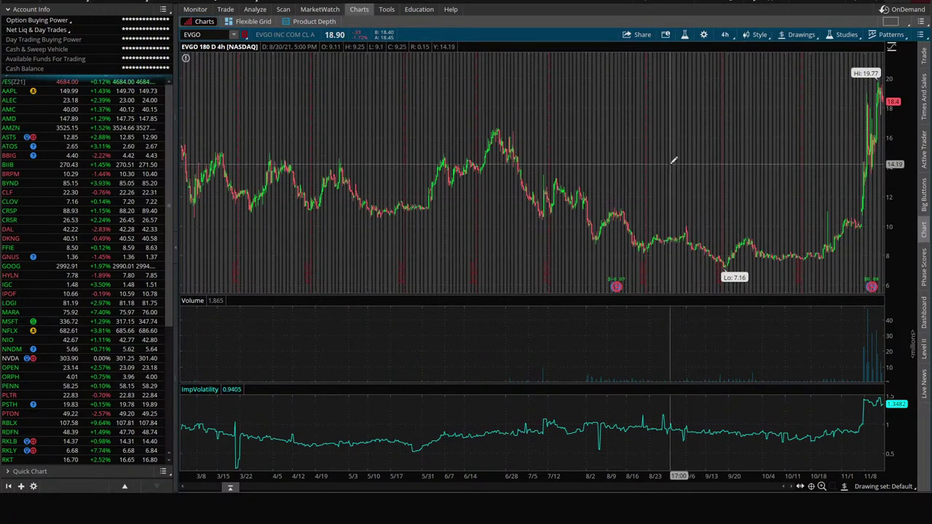
pyautogui.click(225, 8)
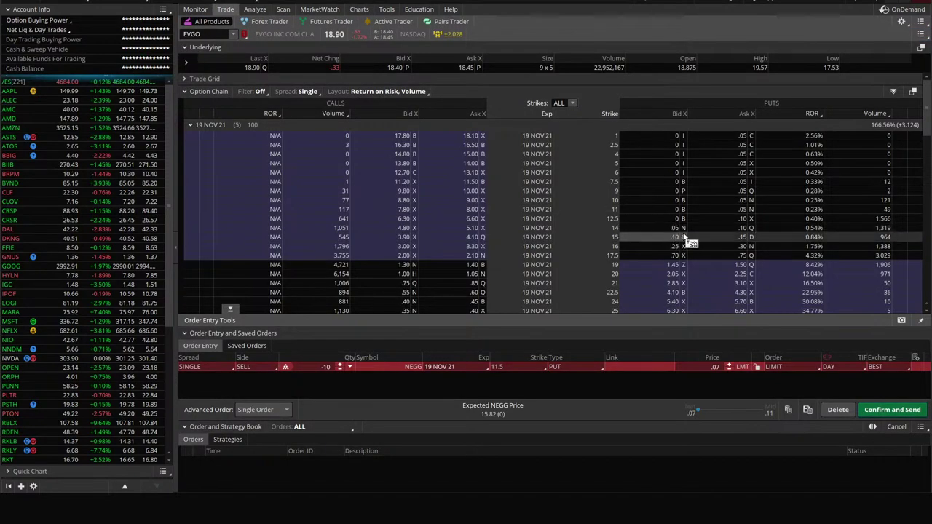
pyautogui.click(359, 8)
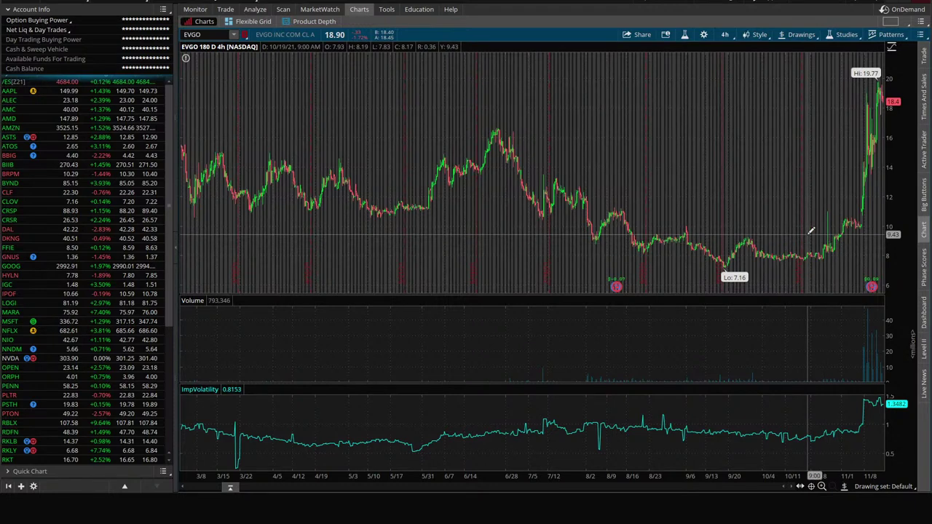
pyautogui.moveTo(230, 16)
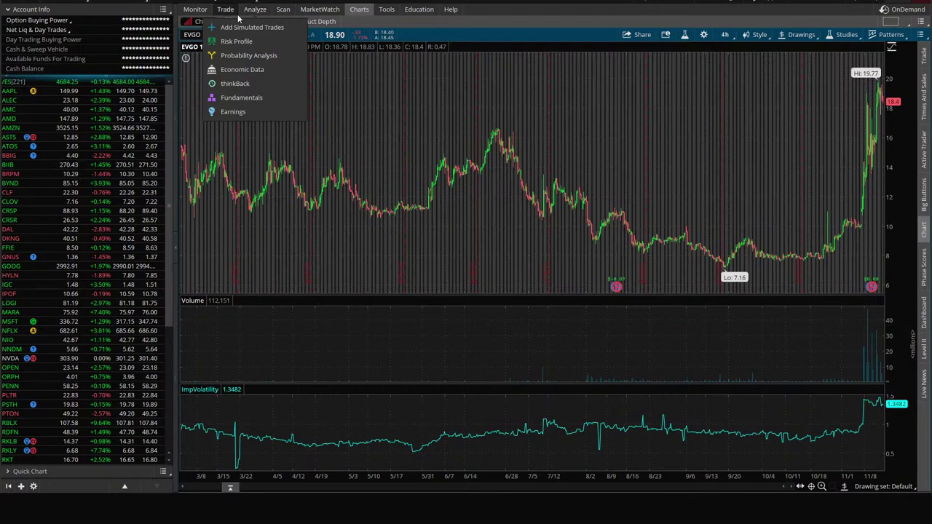
pyautogui.click(225, 9)
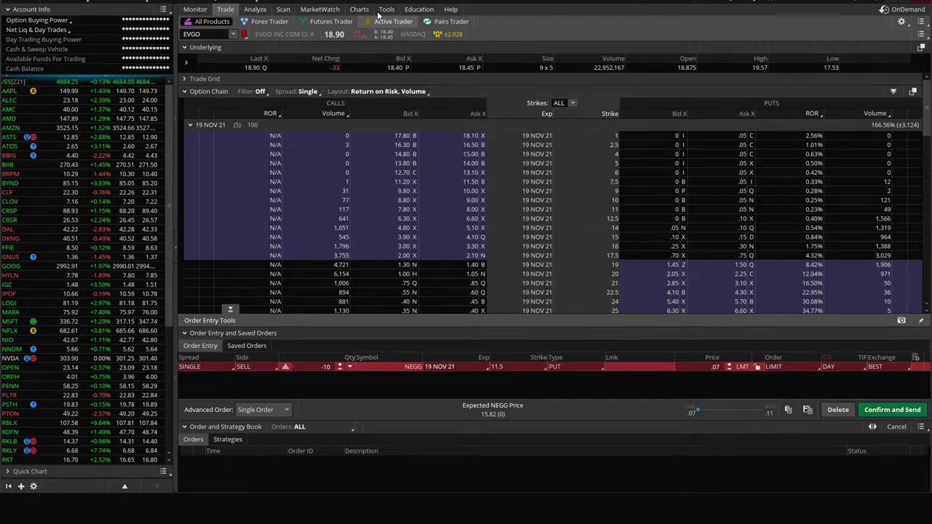
pyautogui.click(358, 9)
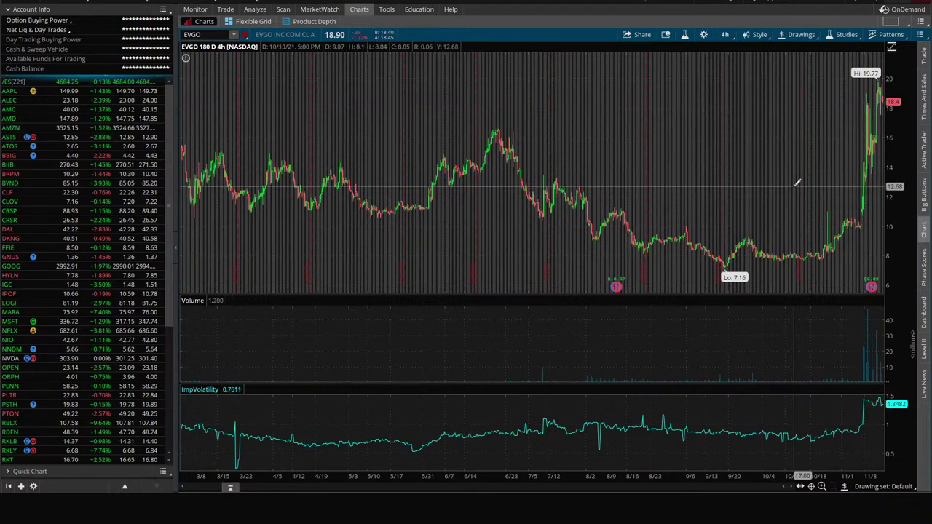
# Step: Add the RSI study to the EVGO chart and set its time frame to 20 D : 1h
pyautogui.click(831, 41)
pyautogui.moveTo(807, 65)
pyautogui.moveTo(764, 52)
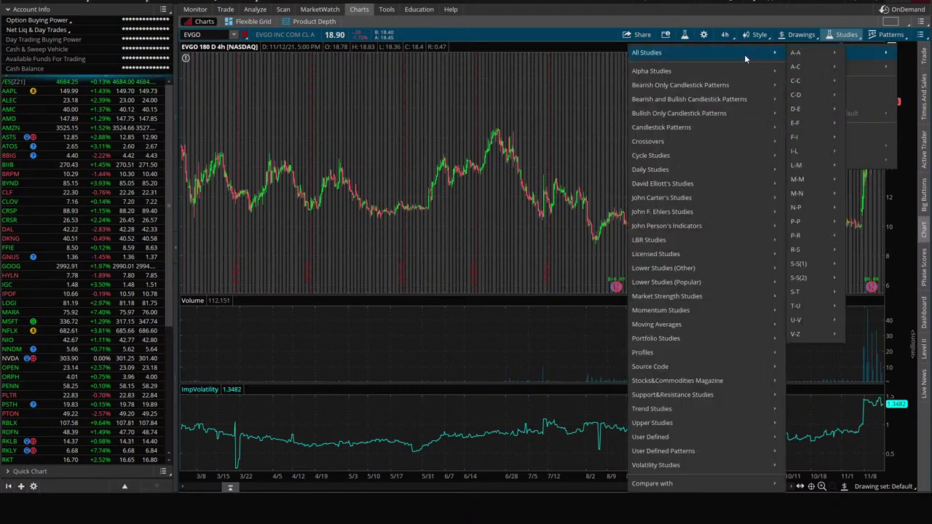
pyautogui.moveTo(814, 251)
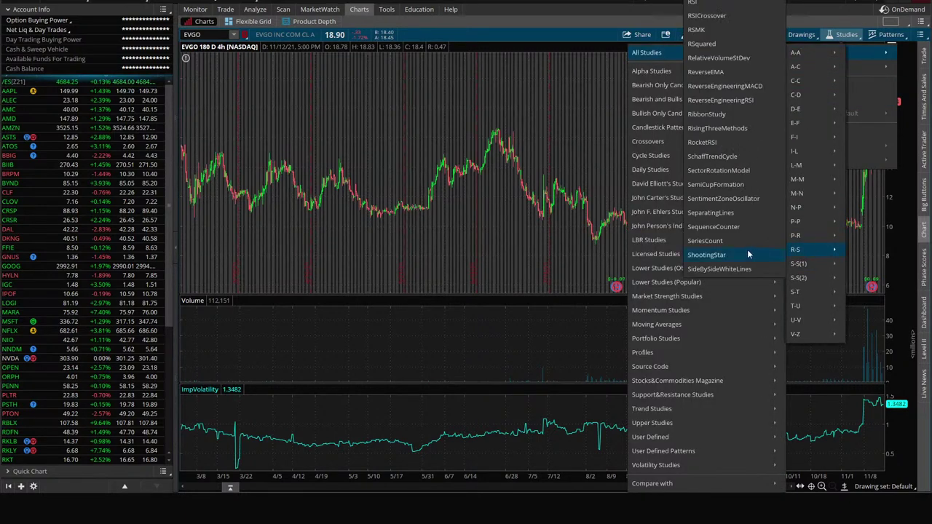
pyautogui.click(699, 4)
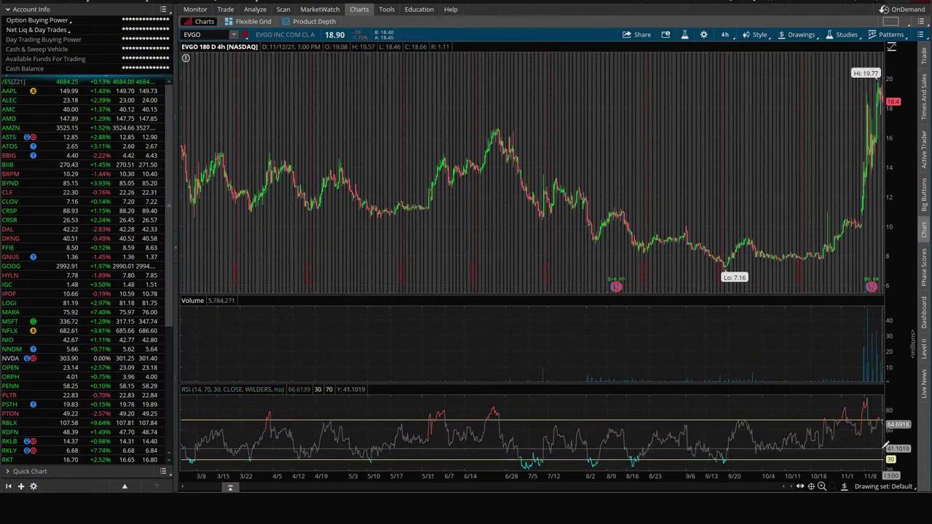
pyautogui.click(724, 35)
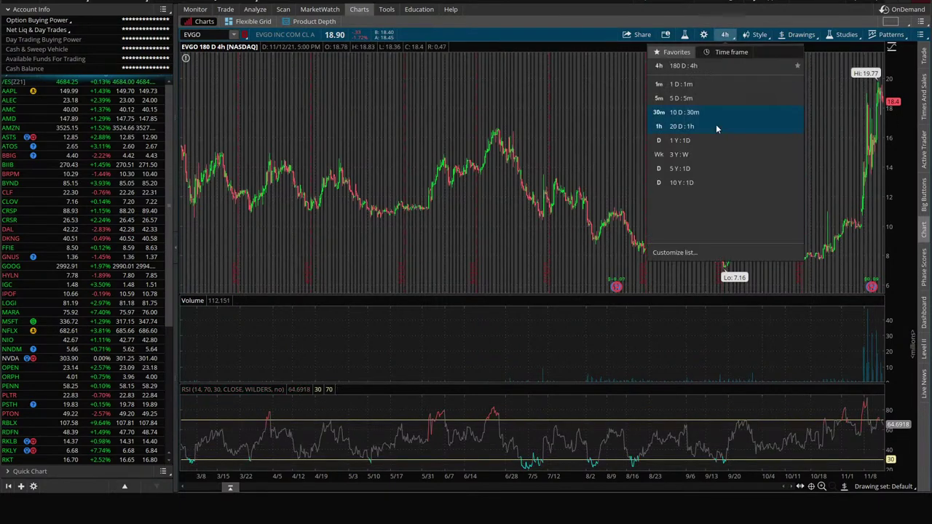
pyautogui.click(703, 126)
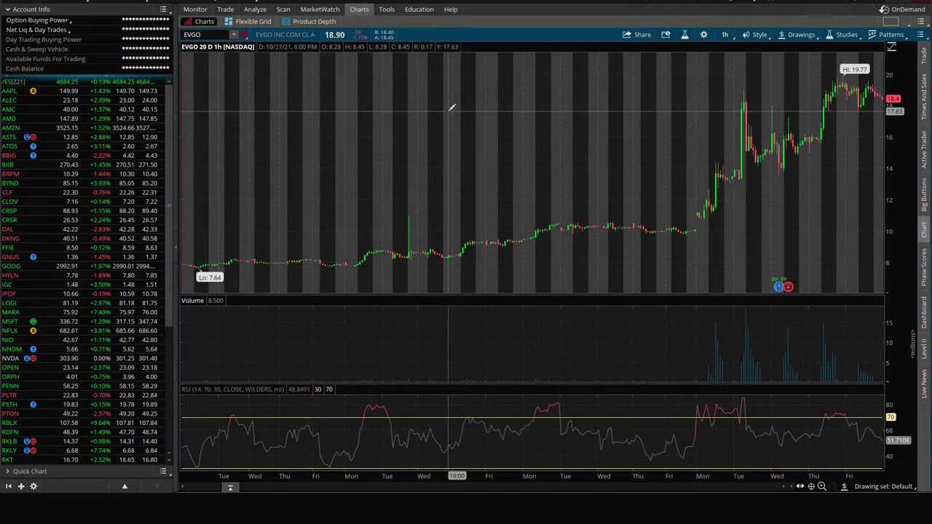
# Step: Check the scan results for the next candidate and load the SOS price chart
pyautogui.click(283, 8)
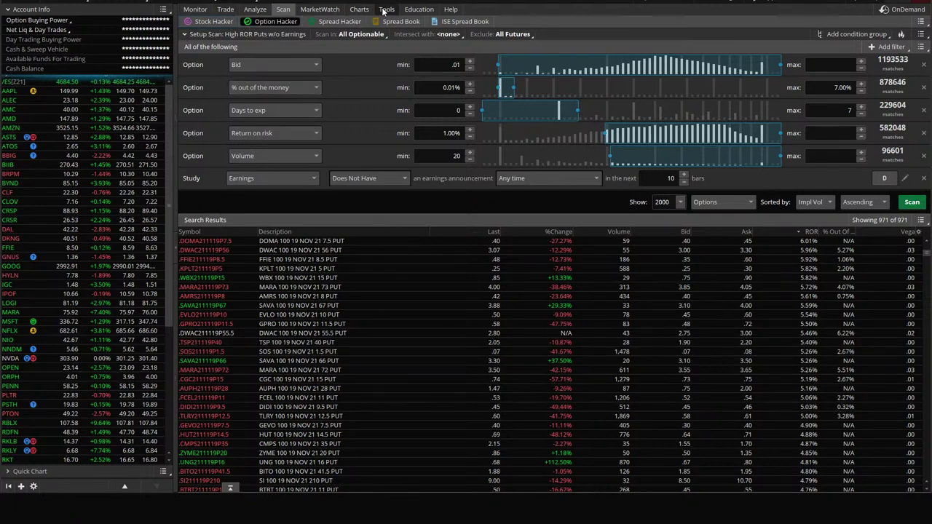
pyautogui.click(359, 8)
pyautogui.write('SOS')
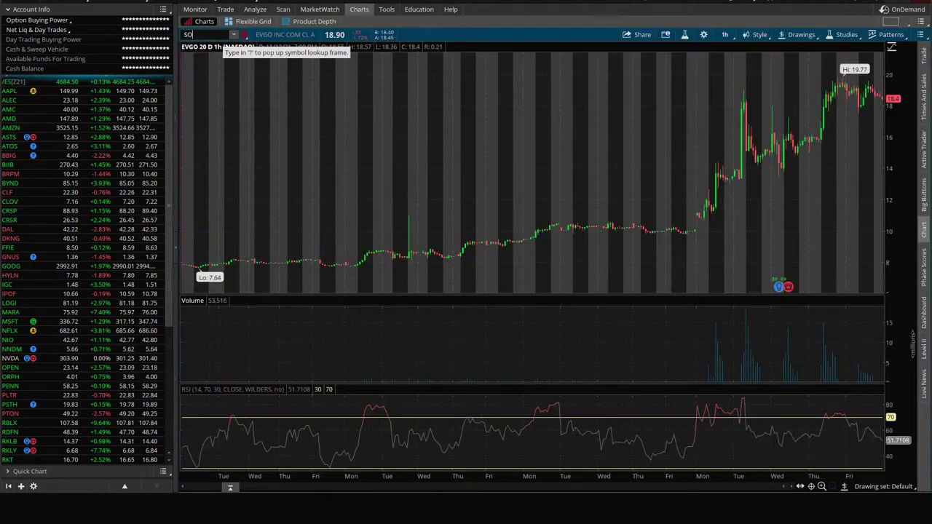
pyautogui.press('Return')
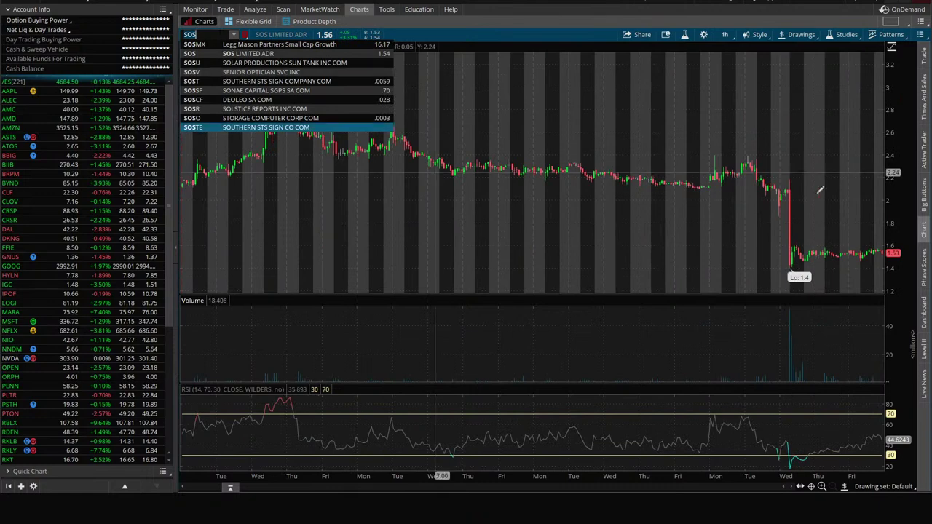
pyautogui.click(686, 104)
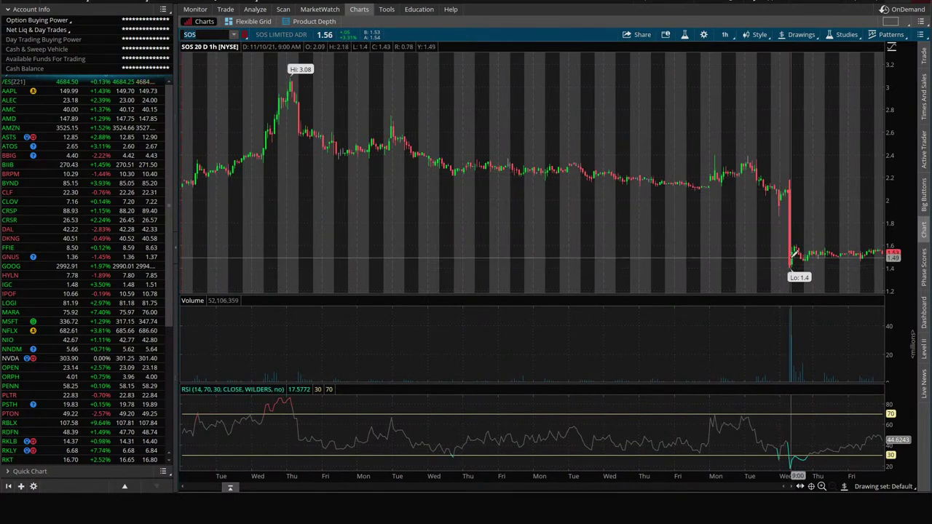
# Step: View the SOS chart at 180 D : 4h and set its time frame to 1 Y : 1D
pyautogui.click(735, 36)
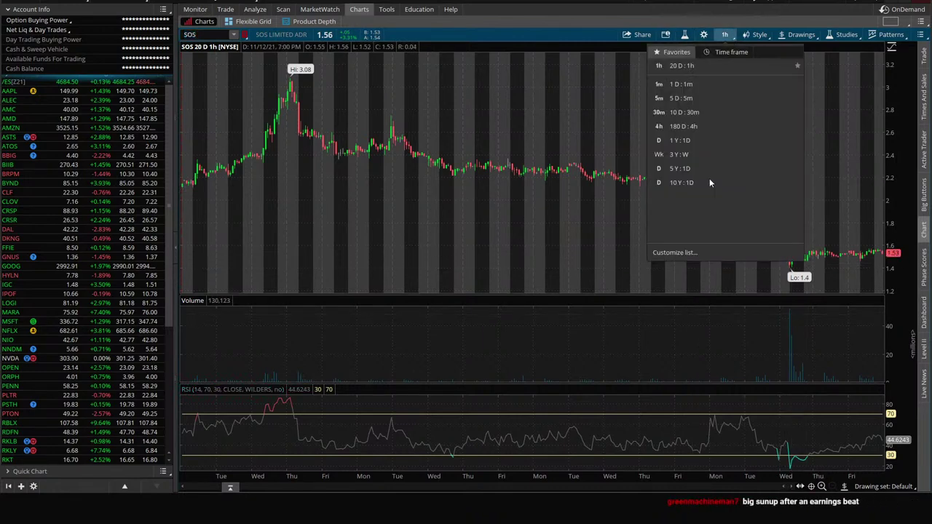
pyautogui.click(682, 125)
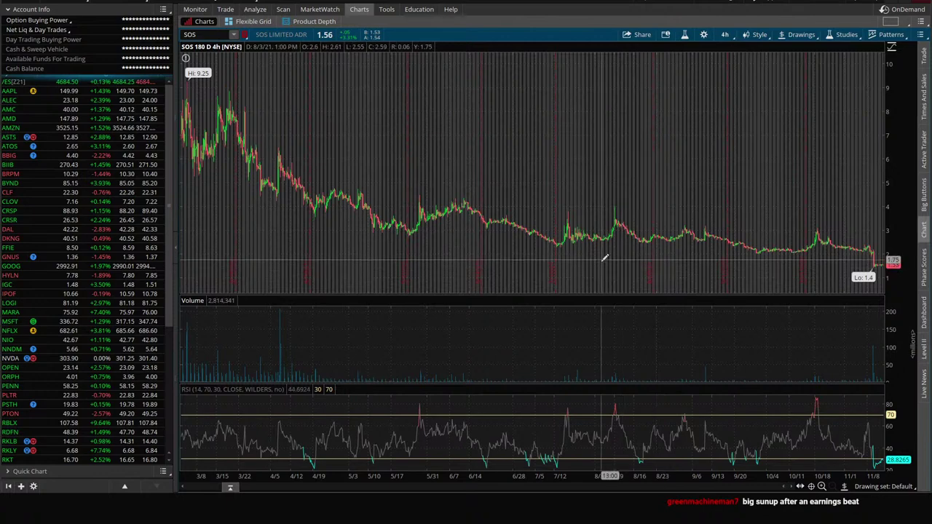
pyautogui.click(724, 34)
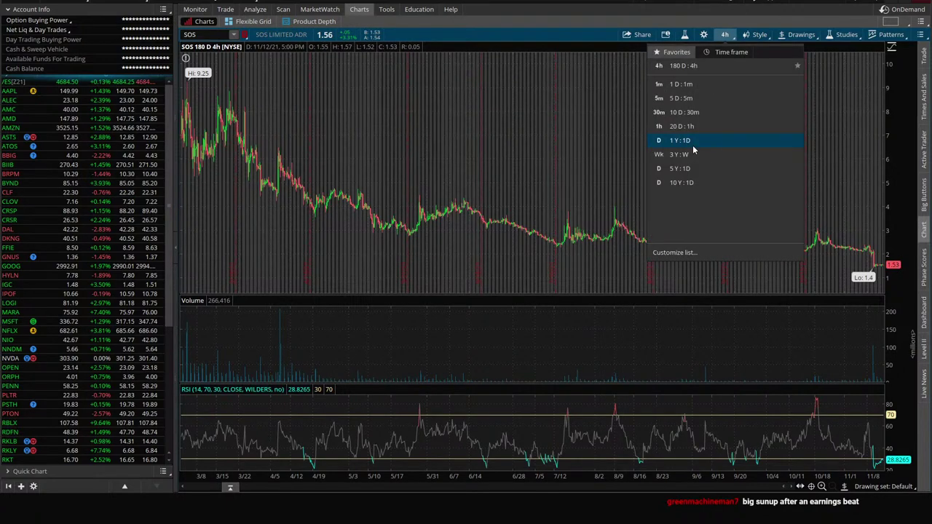
pyautogui.click(692, 140)
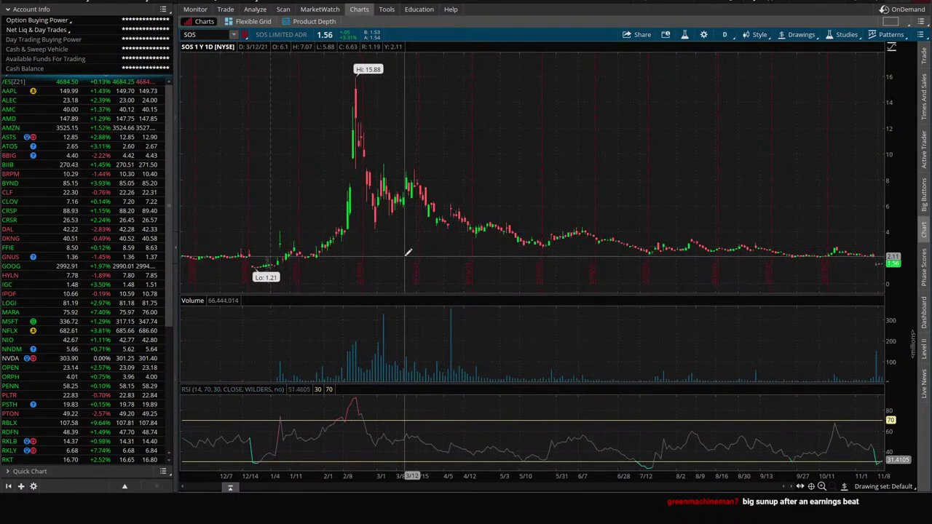
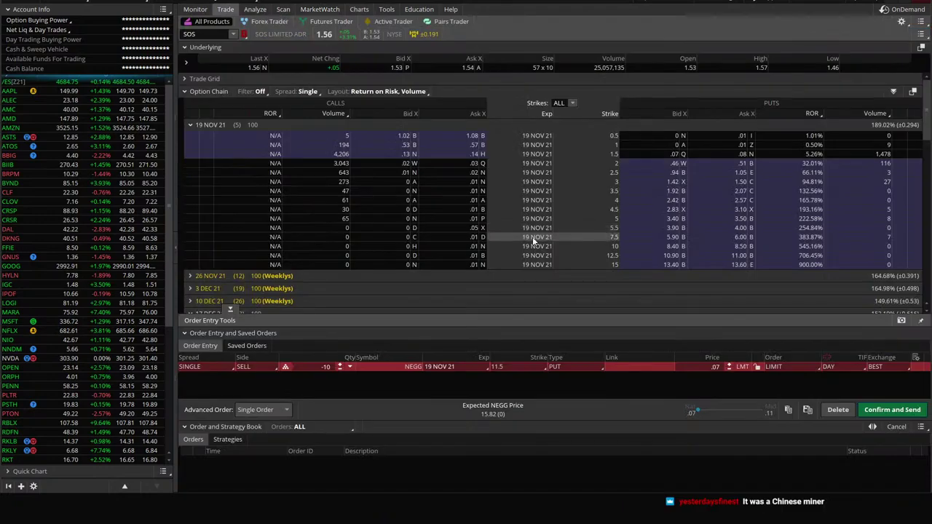
# Step: Examine the SOS put strikes and returns on risk for the 19 NOV 21 and 26 NOV 21 expirations
pyautogui.click(198, 277)
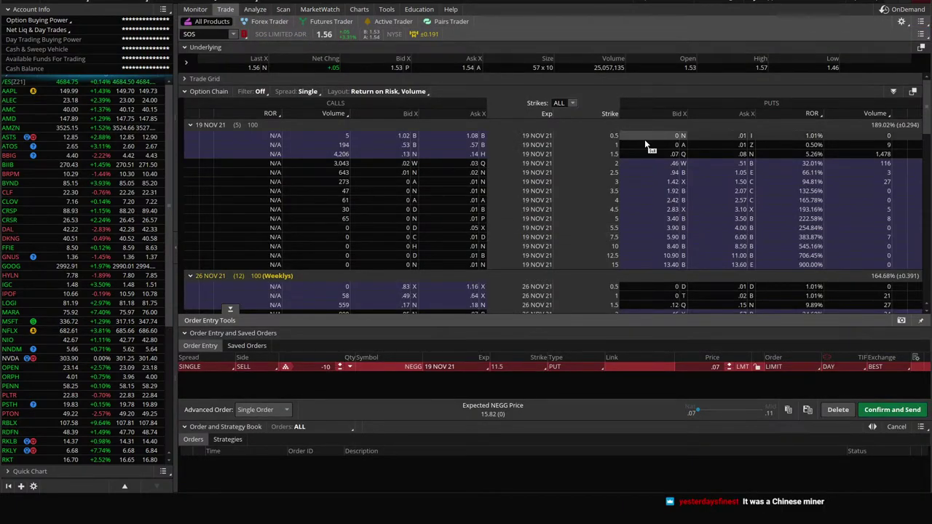
pyautogui.scroll(-1, 477, 252)
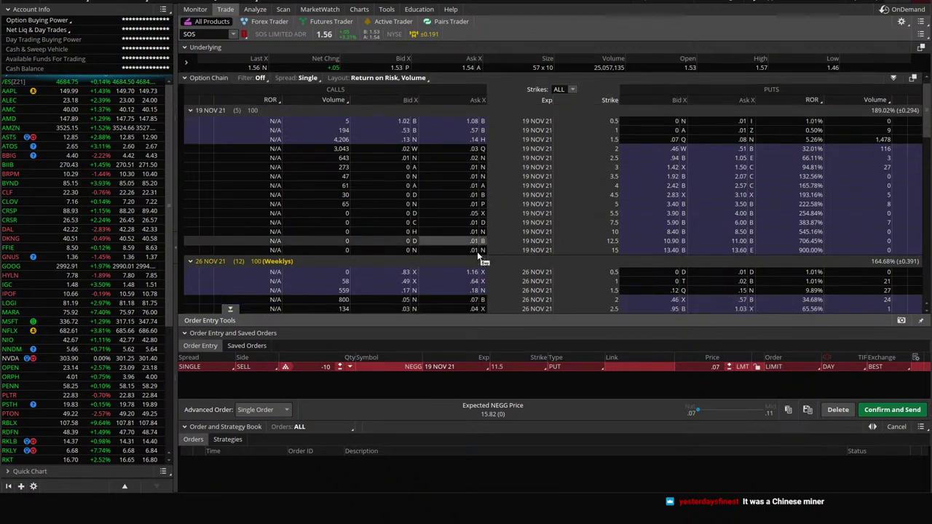
pyautogui.scroll(-2, 315, 258)
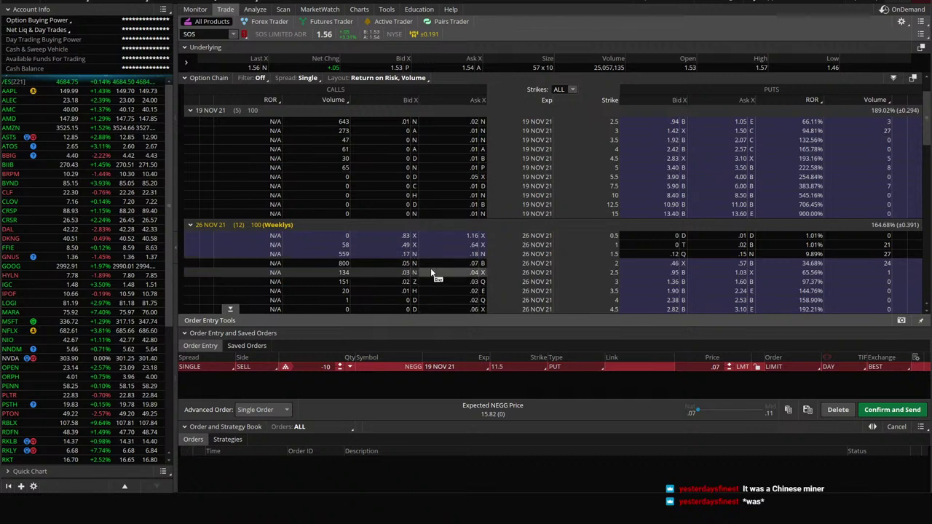
pyautogui.scroll(-3, 513, 258)
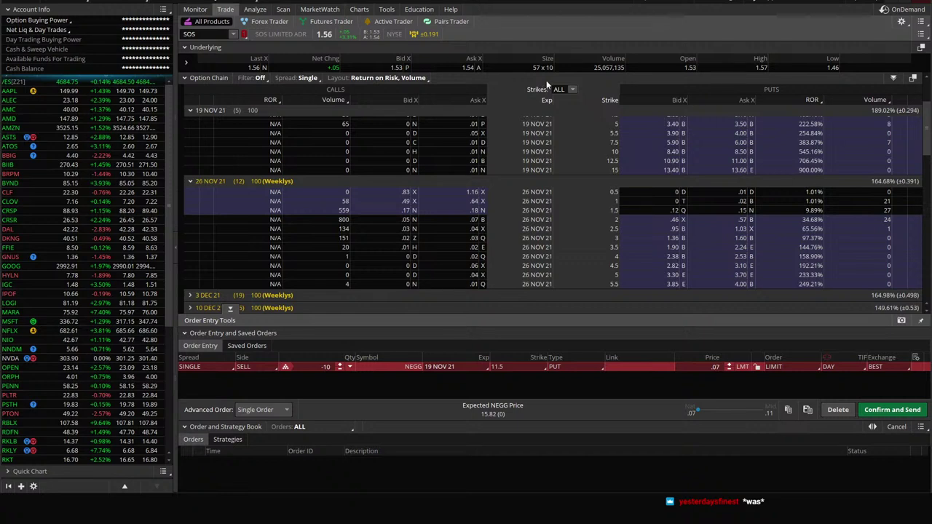
# Step: Check the live news headlines for SOS beside its chart and set the chart's time frame to 5 D : 5m
pyautogui.moveTo(360, 13)
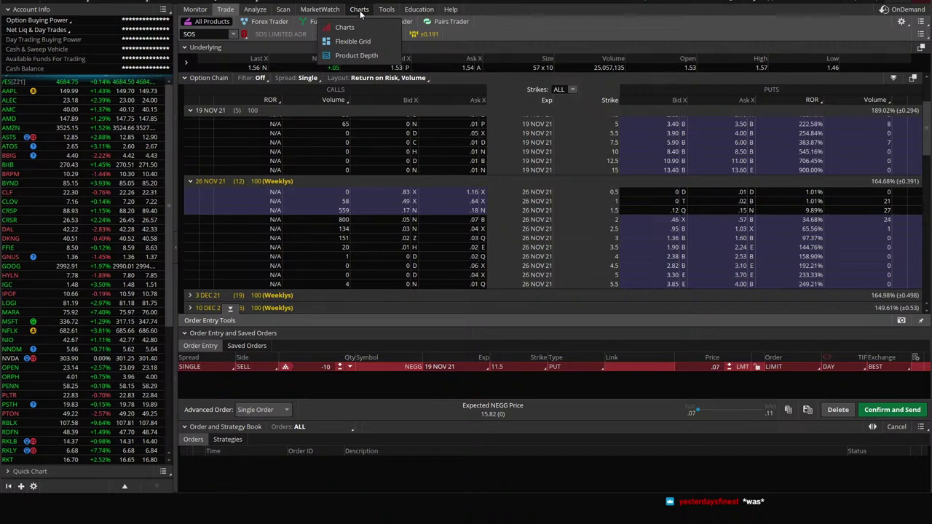
pyautogui.click(360, 13)
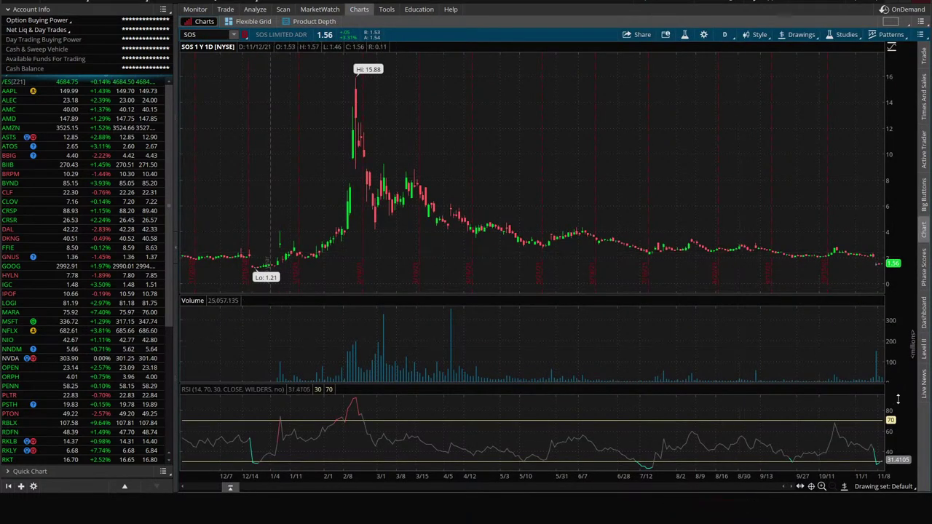
pyautogui.click(922, 384)
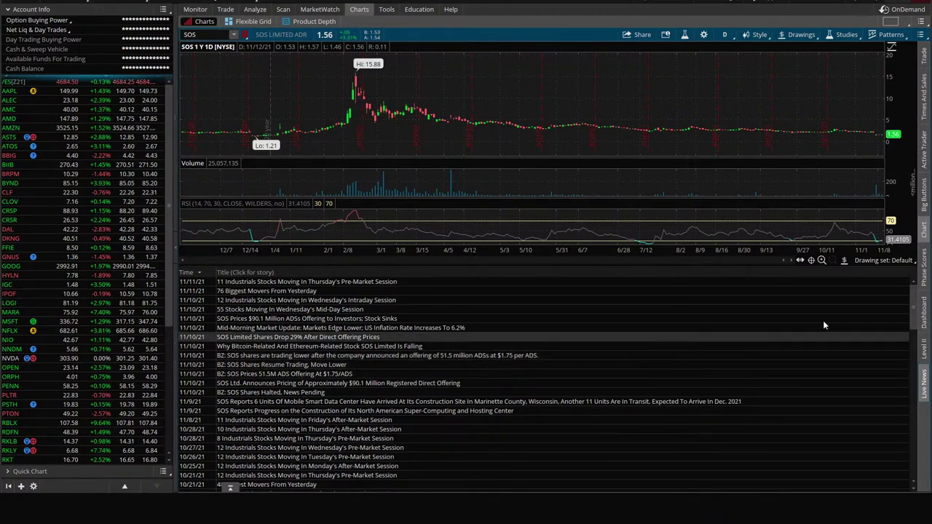
pyautogui.click(925, 386)
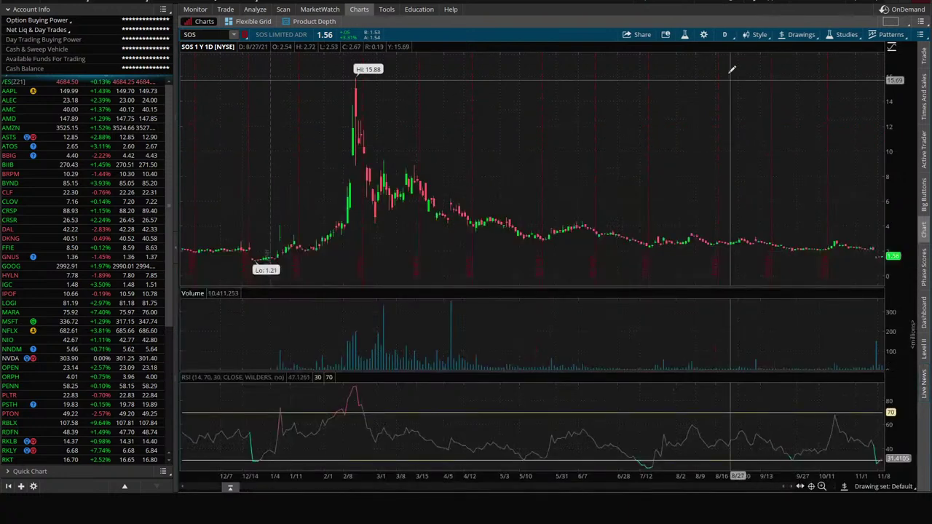
pyautogui.click(724, 35)
pyautogui.click(685, 99)
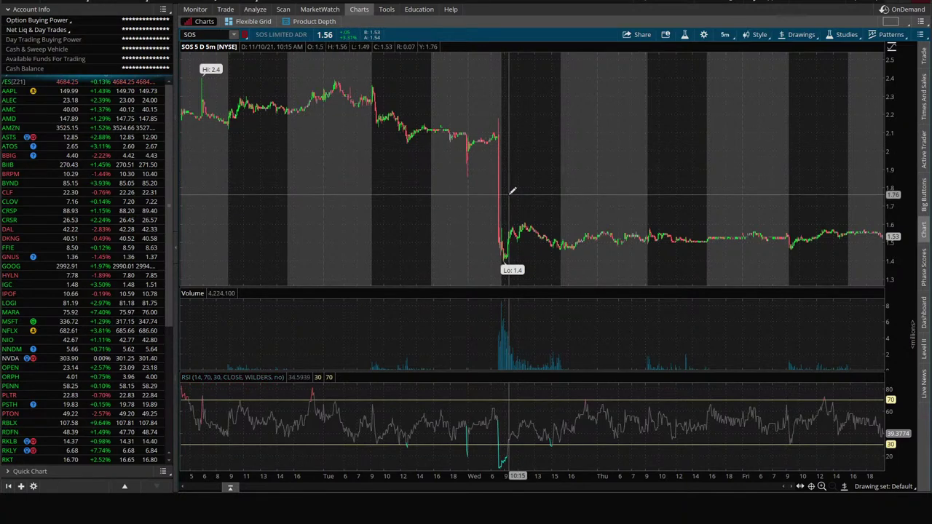
# Step: Set up a limit order to sell 10 SOS 19 NOV 21 puts at the 1.5 strike for .07
pyautogui.click(225, 9)
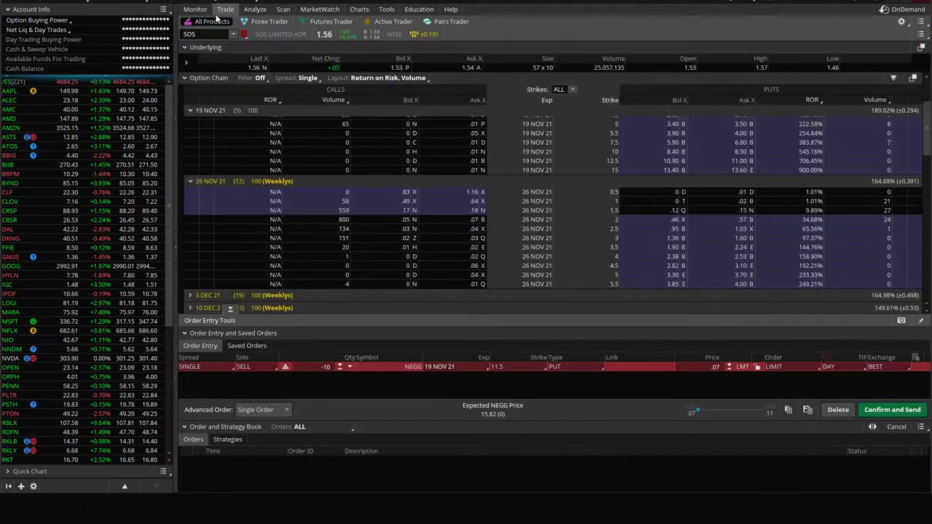
pyautogui.scroll(3, 630, 183)
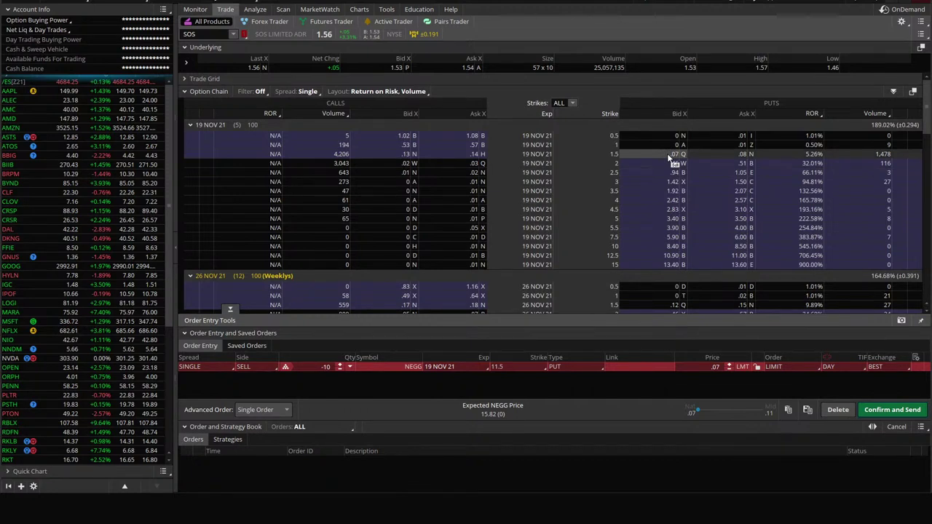
pyautogui.click(668, 154)
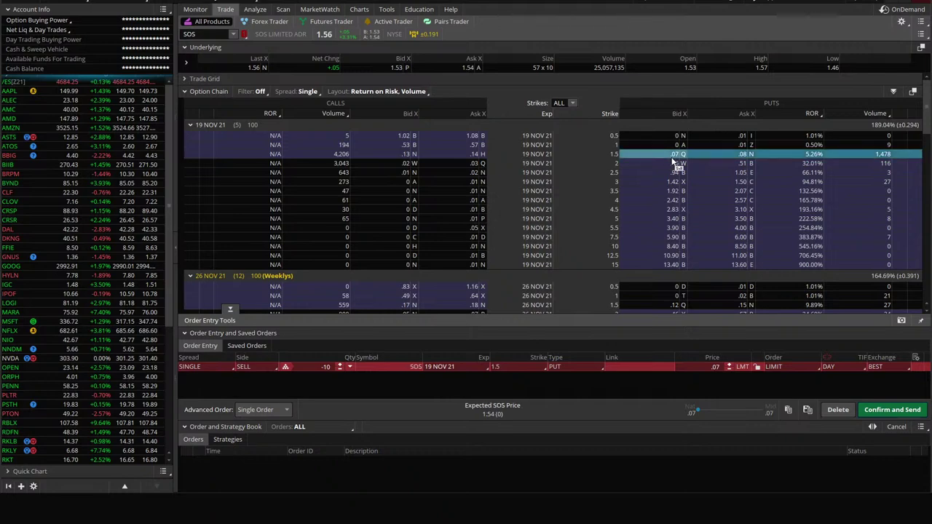
# Step: Draw a horizontal support line just above the 1.4 low on the SOS chart
pyautogui.click(359, 8)
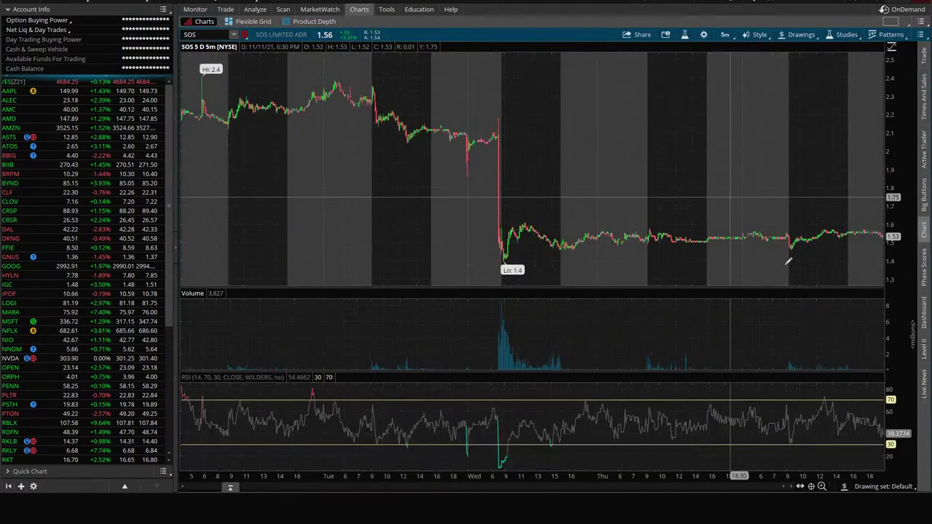
pyautogui.moveTo(845, 257); pyautogui.dragTo(439, 256)
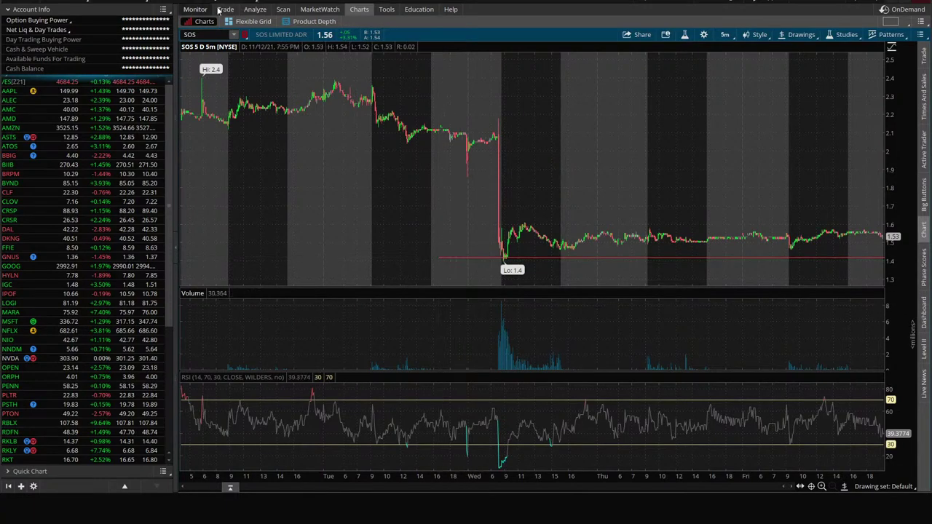
# Step: Review the break-even, maximum profit and buying power effect of the SOS put order, and close its confirmation without sending it
pyautogui.click(225, 9)
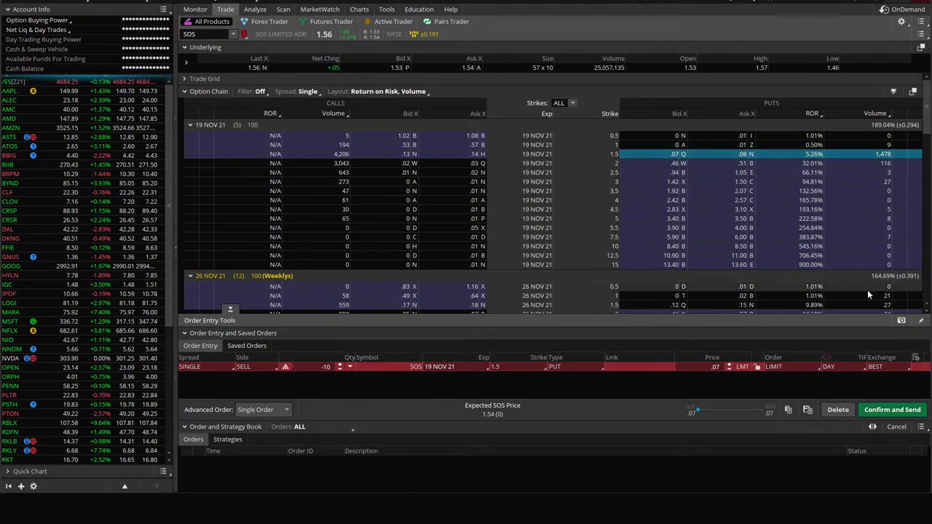
pyautogui.click(891, 410)
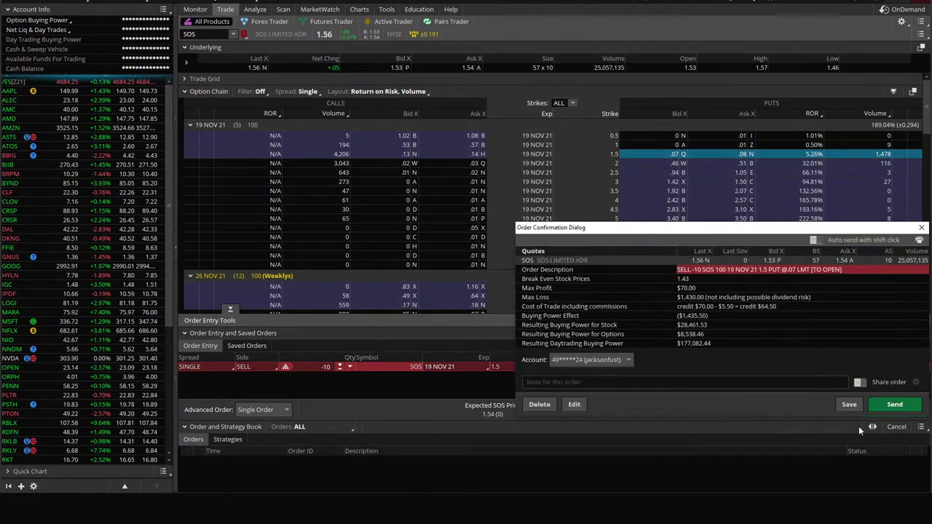
pyautogui.click(920, 227)
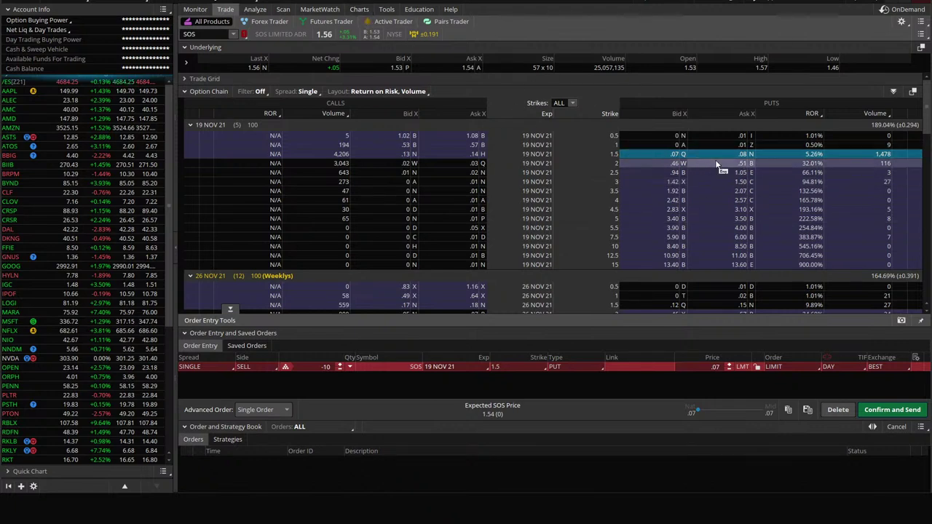
# Step: Check the SOS chart again and look through the option scan results for the next candidate
pyautogui.click(358, 9)
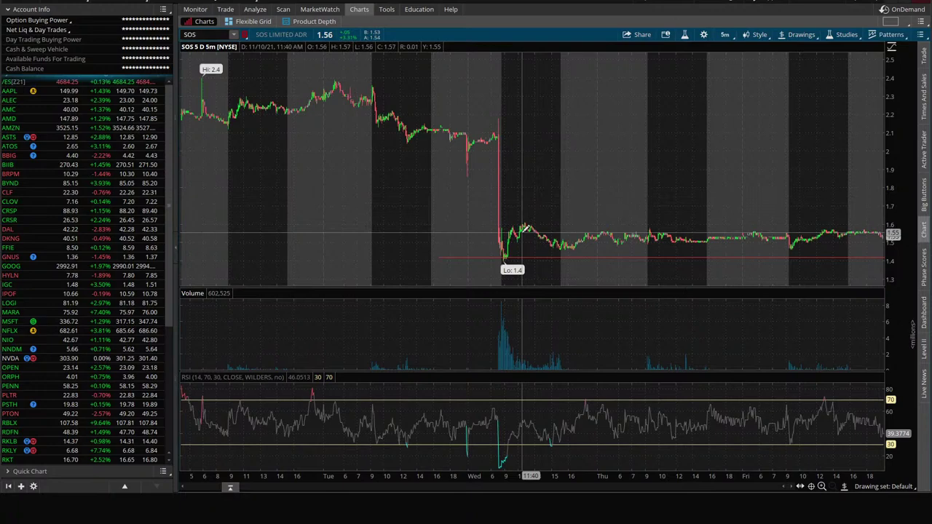
pyautogui.click(283, 10)
pyautogui.scroll(-2, 366, 370)
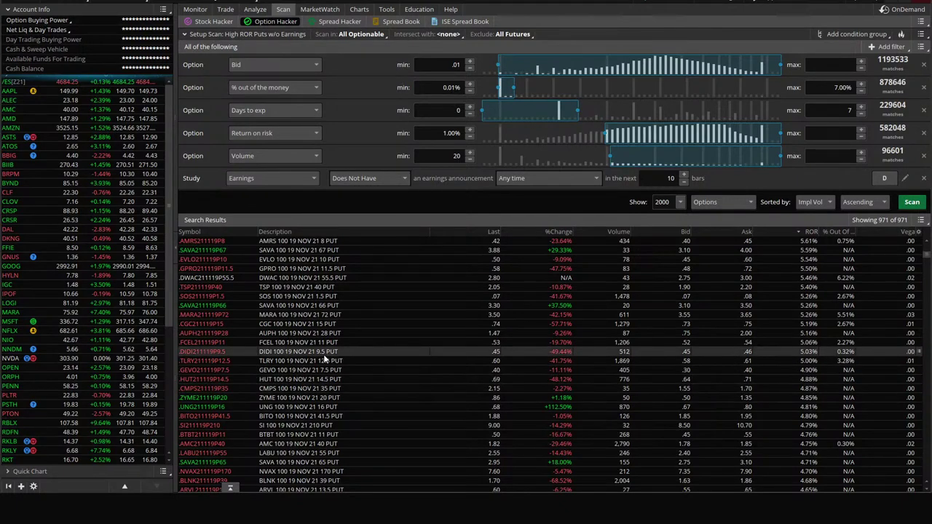
pyautogui.scroll(-5, 325, 358)
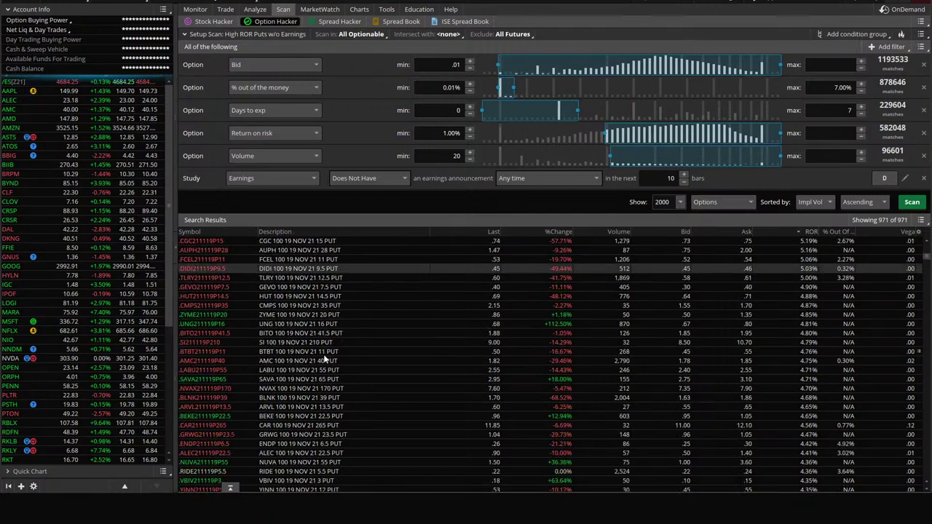
pyautogui.scroll(-2, 324, 359)
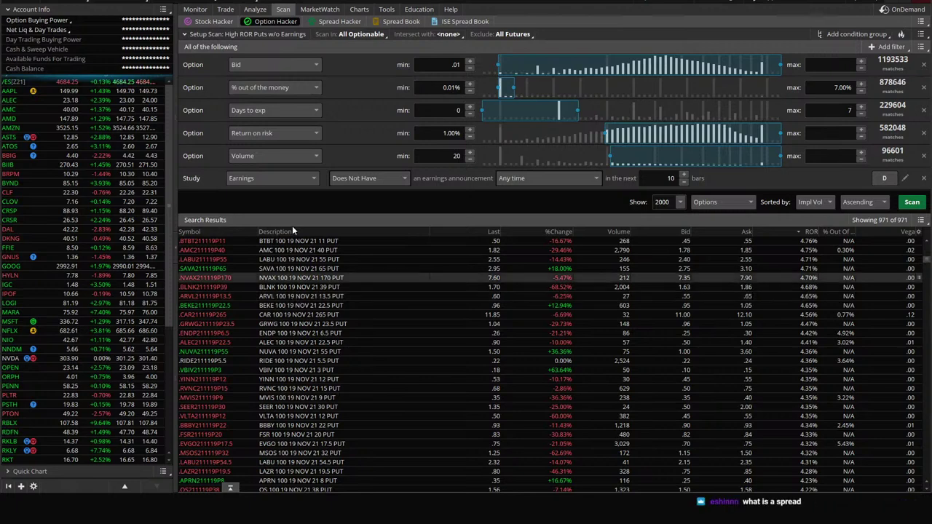
# Step: Load the ARVL price chart and set its time frame to 1 Y : 1D
pyautogui.click(359, 8)
pyautogui.click(204, 34)
pyautogui.write('arvl')
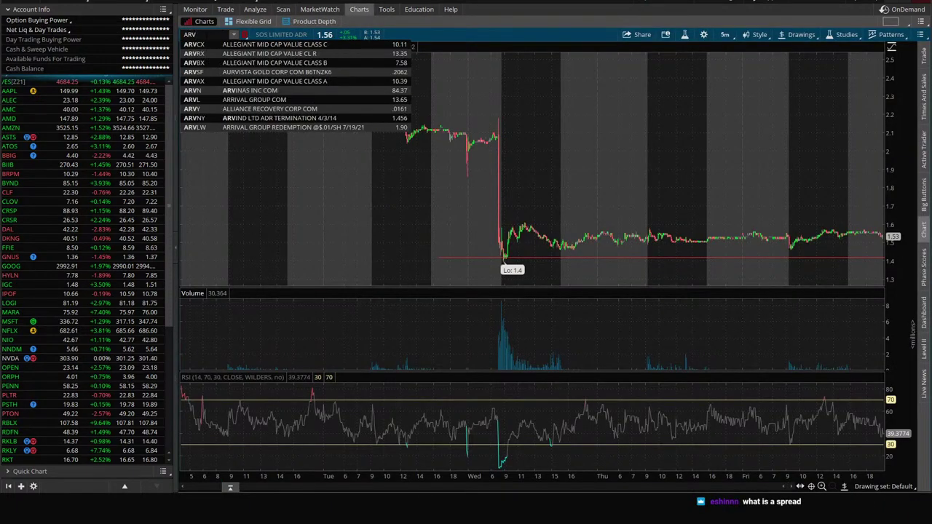
pyautogui.press('Return')
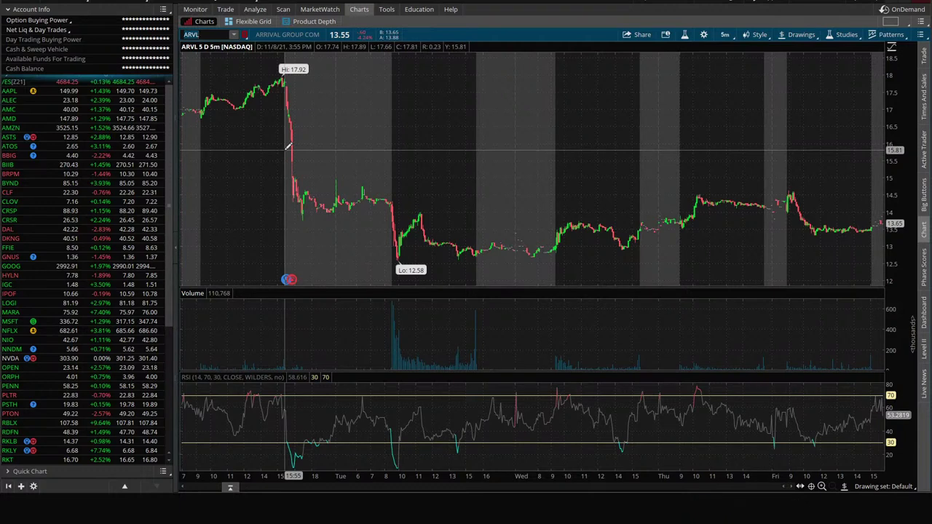
pyautogui.click(724, 34)
pyautogui.click(695, 142)
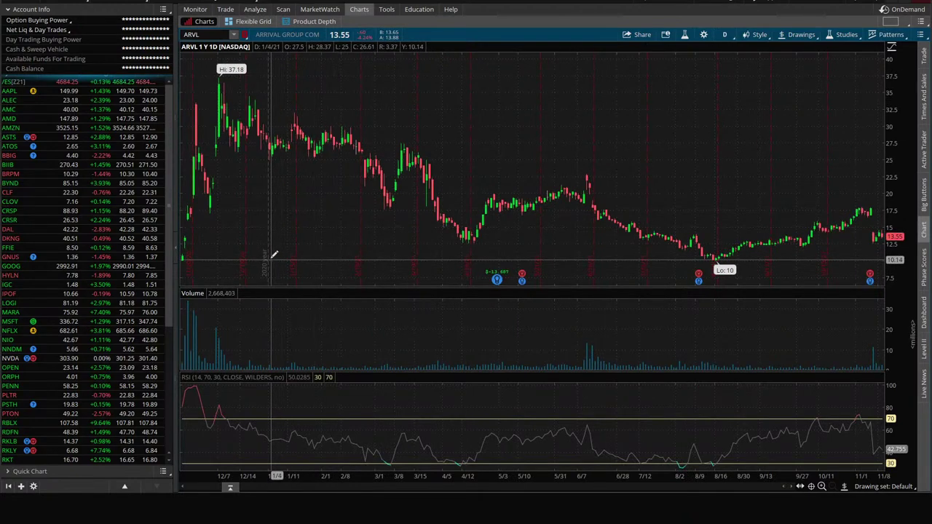
# Step: Compare ARVL's price history at 3 Y : W and 1 Y : 1D, and leave the chart at 3 Y : W
pyautogui.click(724, 34)
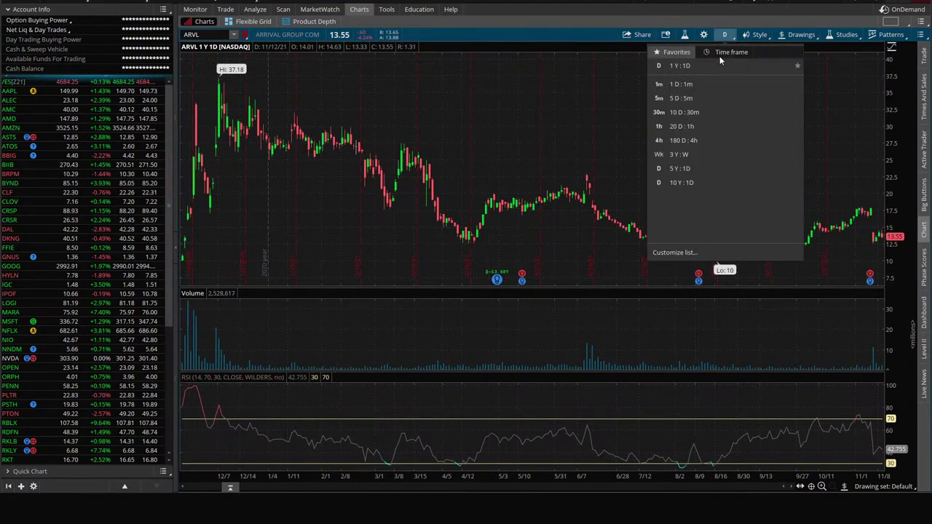
pyautogui.click(678, 154)
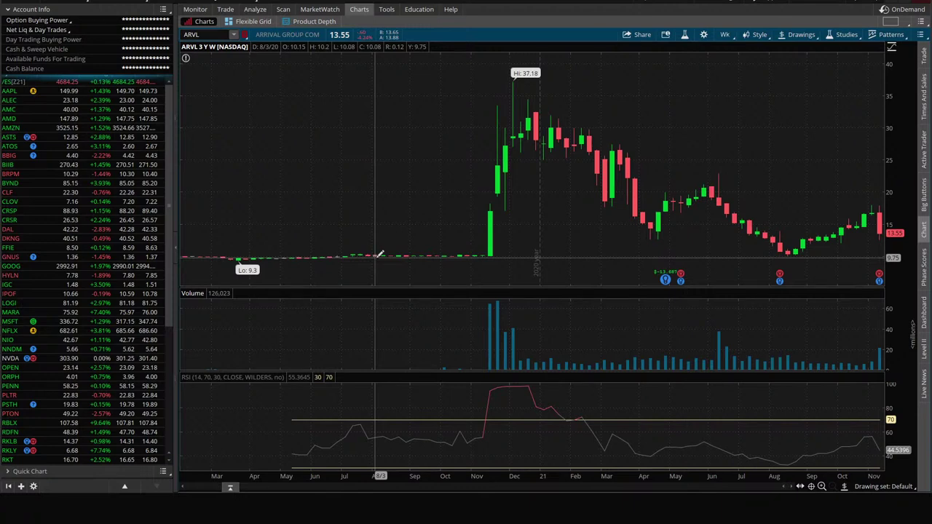
pyautogui.scroll(3, 283, 228)
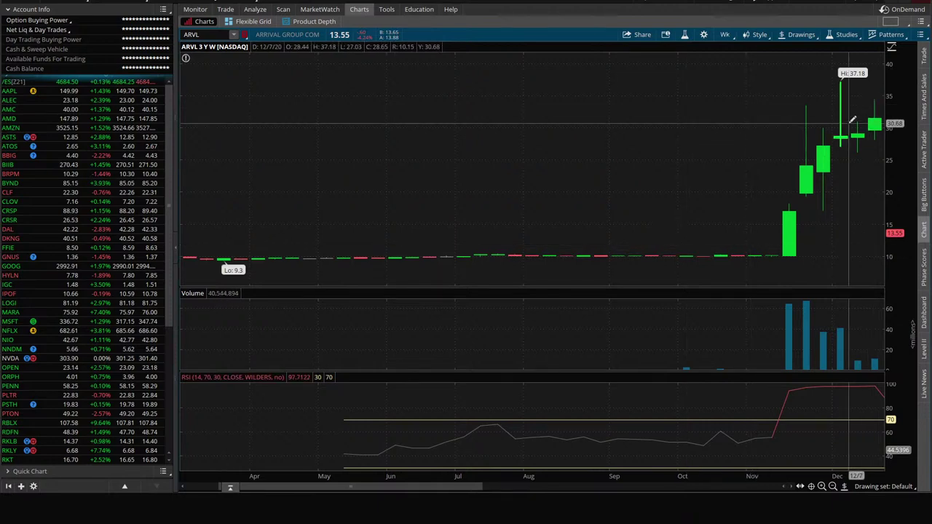
pyautogui.click(725, 35)
pyautogui.click(680, 155)
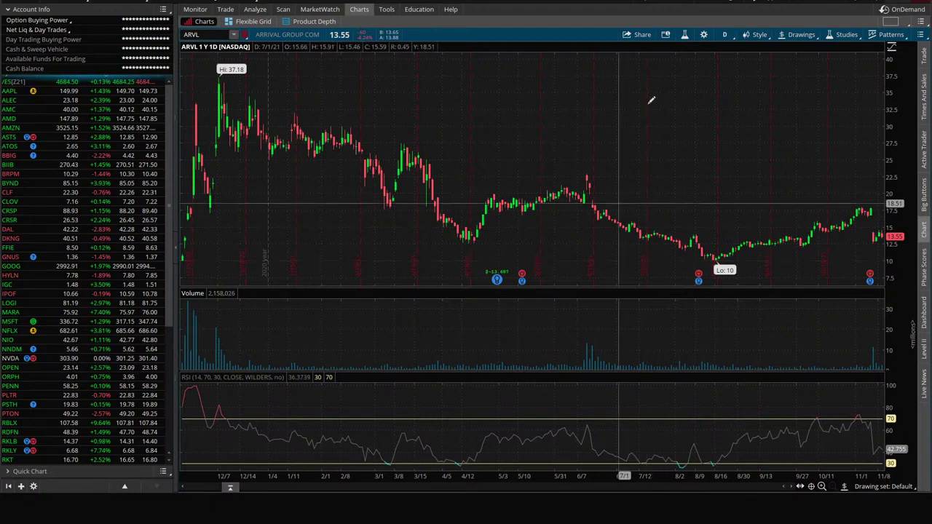
pyautogui.click(724, 34)
pyautogui.click(692, 154)
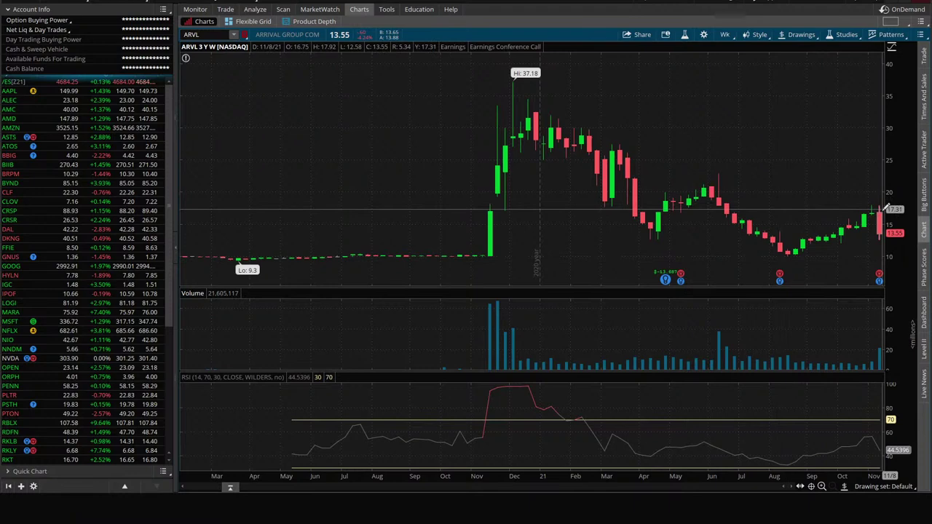
# Step: Examine ARVL's put strikes and returns on risk for the 19 NOV, 26 NOV and 17 DEC 21 expirations, and return to its chart
pyautogui.click(226, 10)
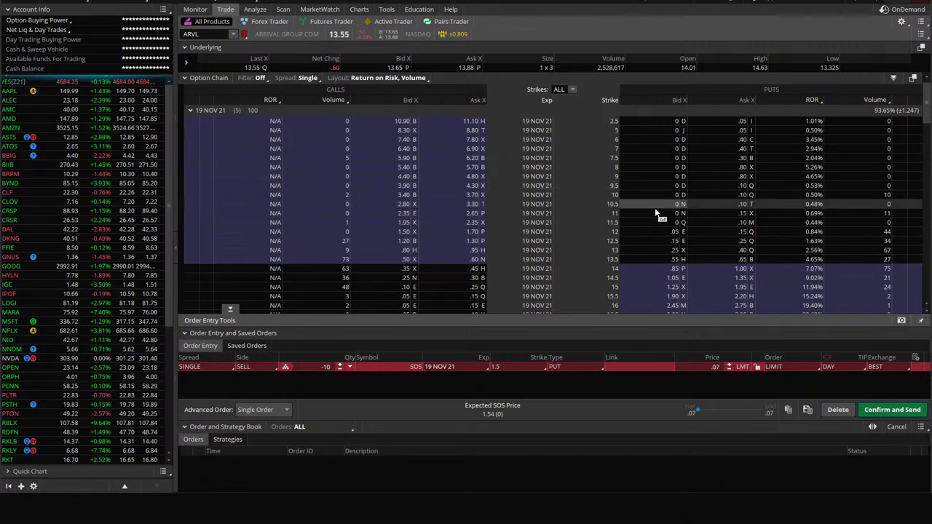
pyautogui.click(204, 111)
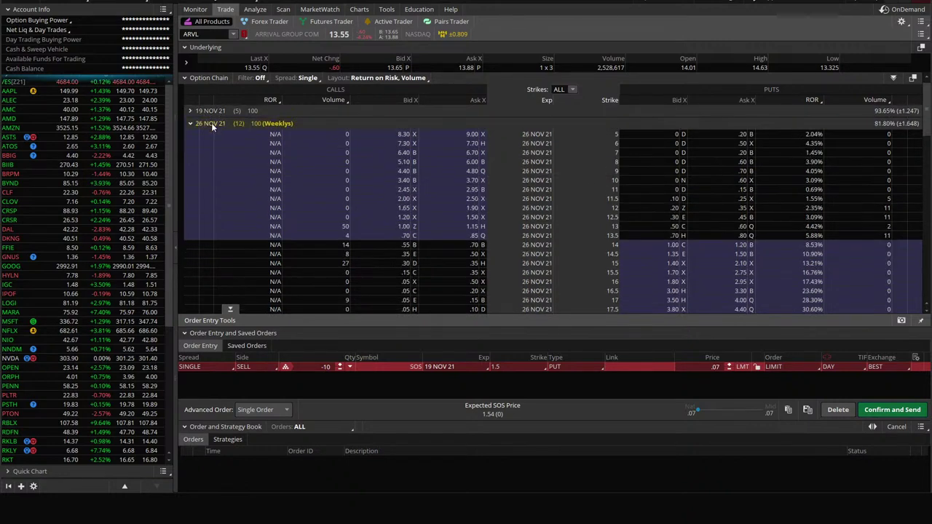
pyautogui.click(212, 123)
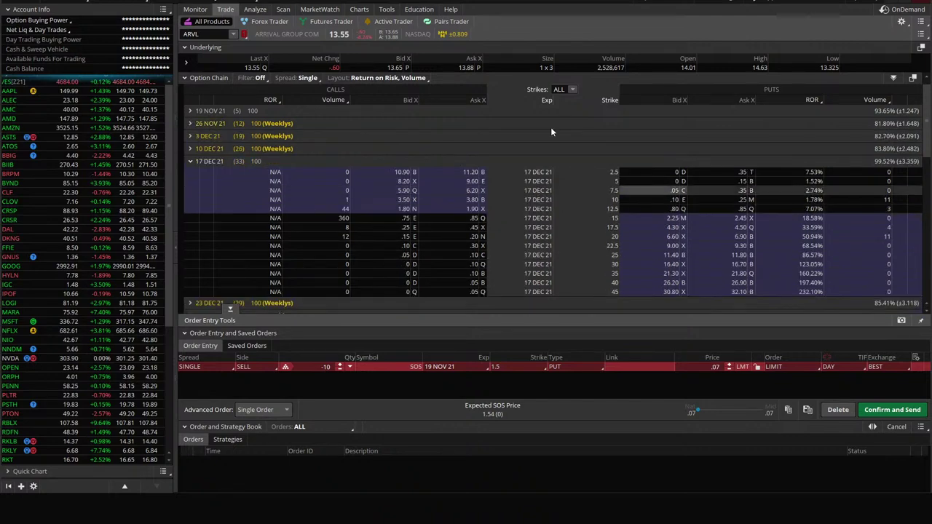
pyautogui.click(358, 9)
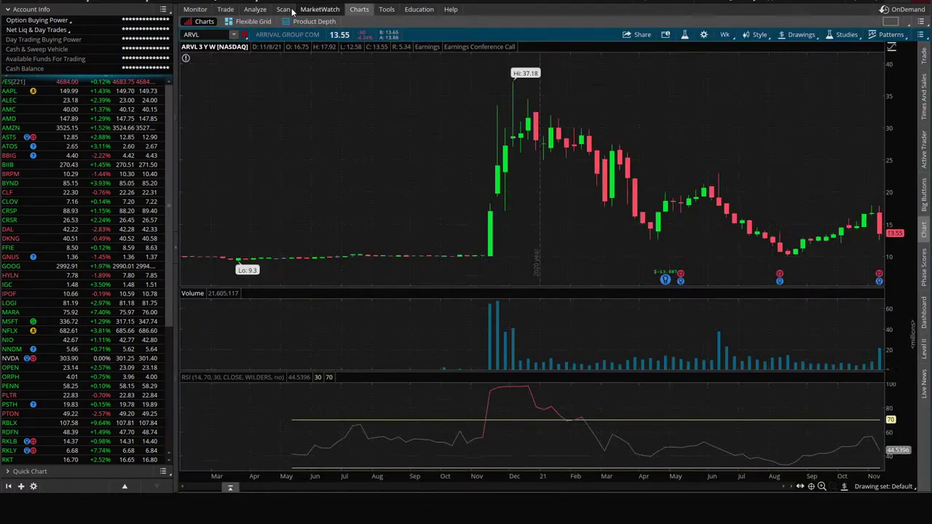
# Step: Load the personal scan query High ROR Puts w/ Earnings in the Option Hacker and run it
pyautogui.click(283, 8)
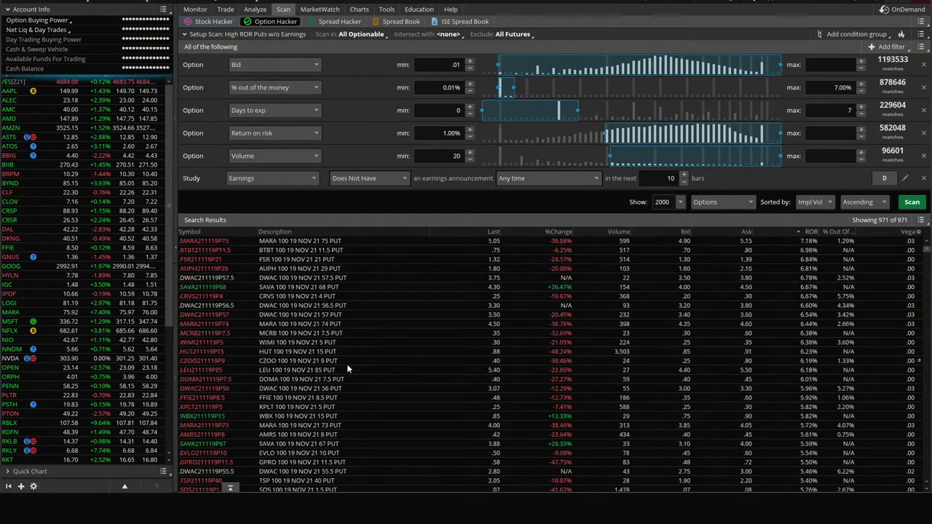
pyautogui.click(921, 34)
pyautogui.moveTo(764, 68)
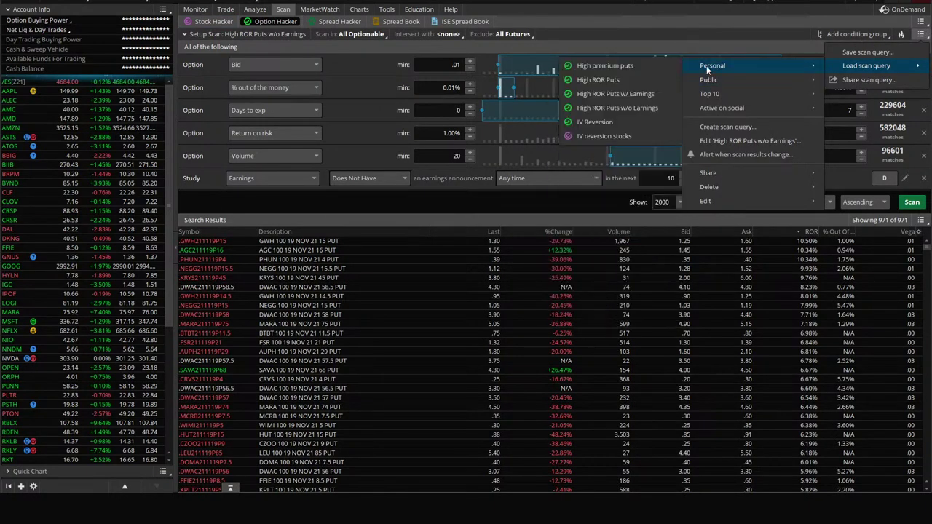
pyautogui.click(625, 95)
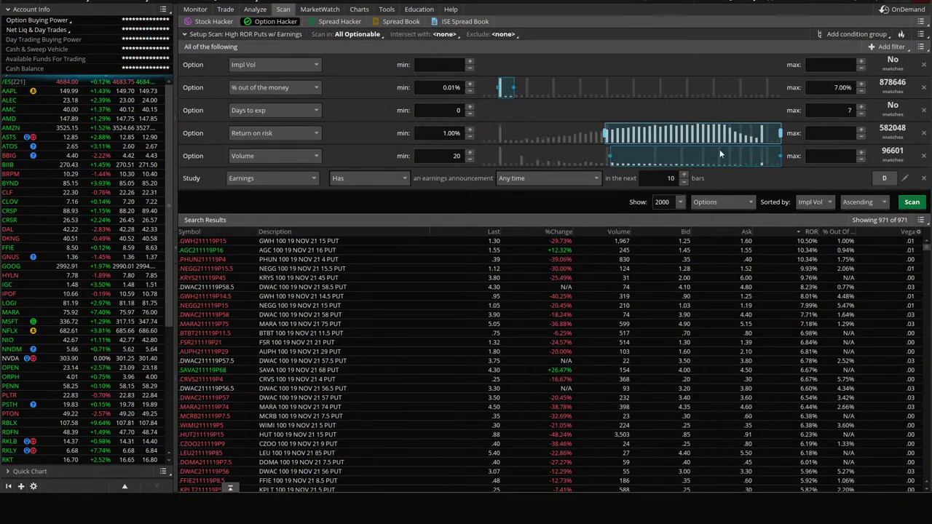
pyautogui.click(912, 204)
pyautogui.click(590, 102)
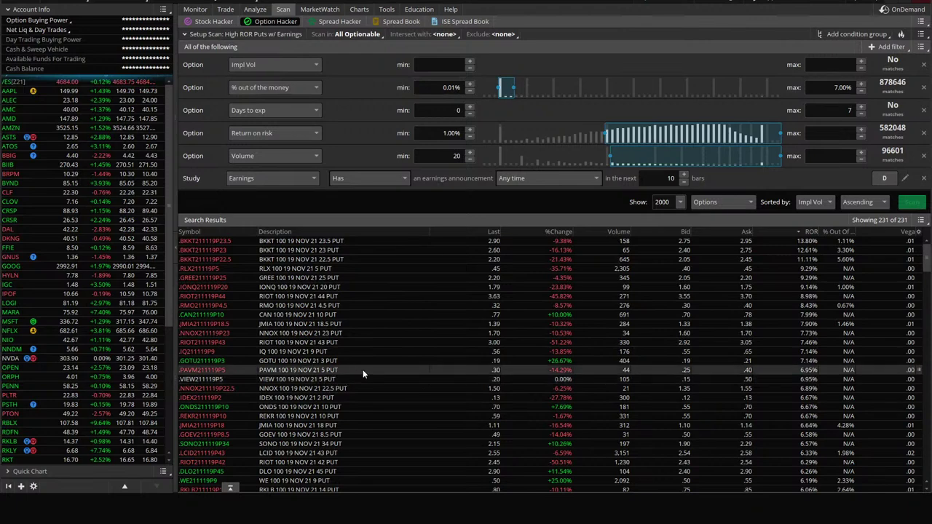
# Step: Look through the earnings scan results, from the highest returns on risk down, for put-selling candidates
pyautogui.scroll(-6, 470, 311)
pyautogui.scroll(-4, 430, 319)
pyautogui.scroll(-4, 382, 350)
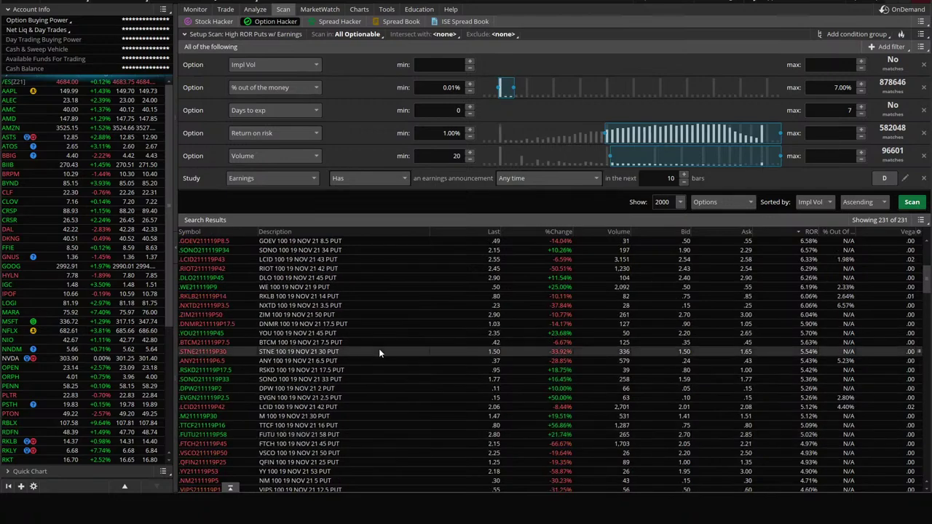
pyautogui.scroll(-8, 387, 354)
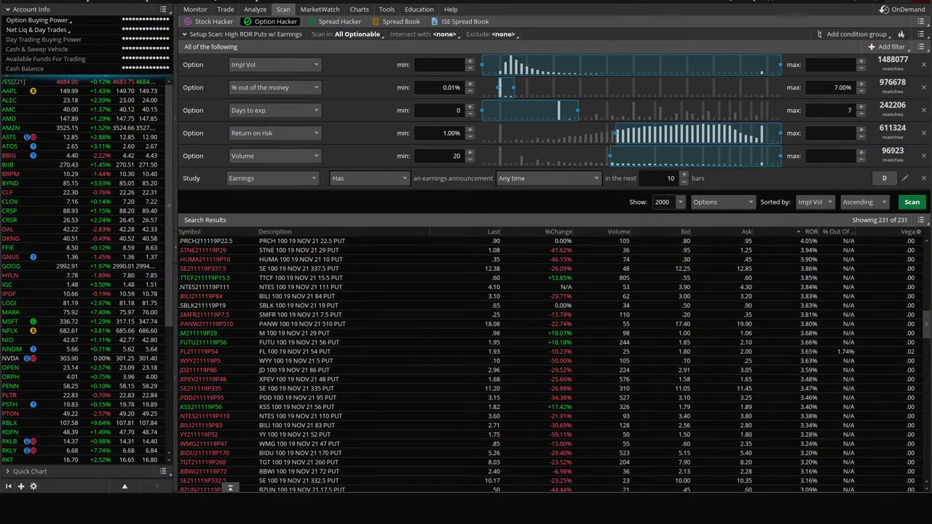
# Step: Switch to Discord in the browser and enlarge the November 15, 2021 earnings releases graphic in the earnings-plays channel
pyautogui.moveTo(248, 510)
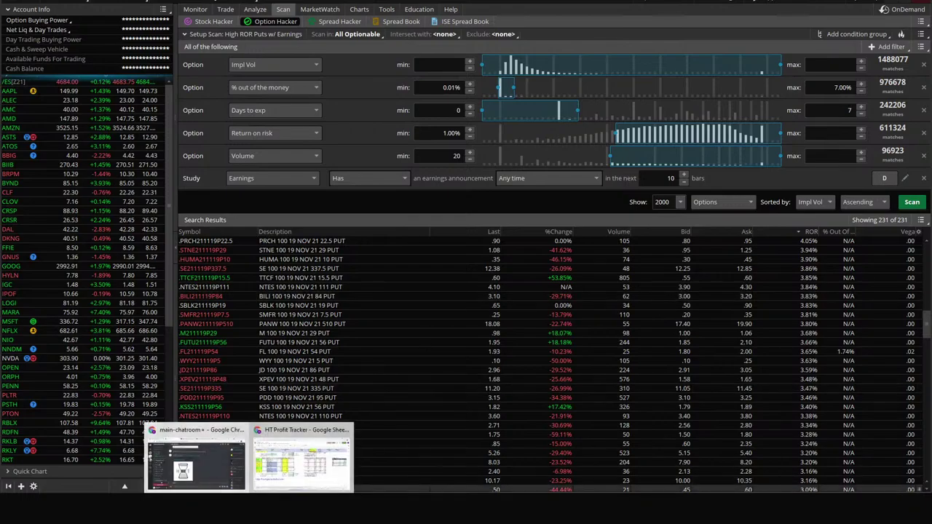
pyautogui.click(297, 462)
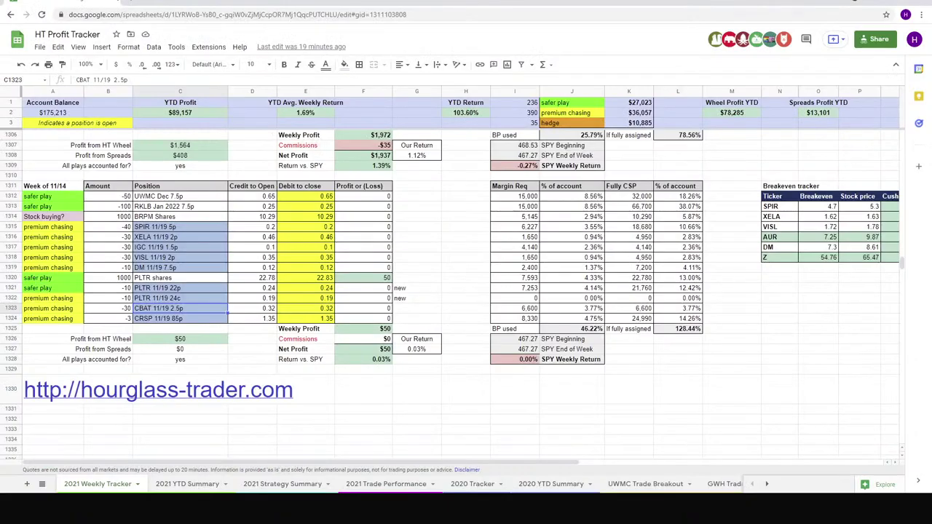
pyautogui.click(134, 2)
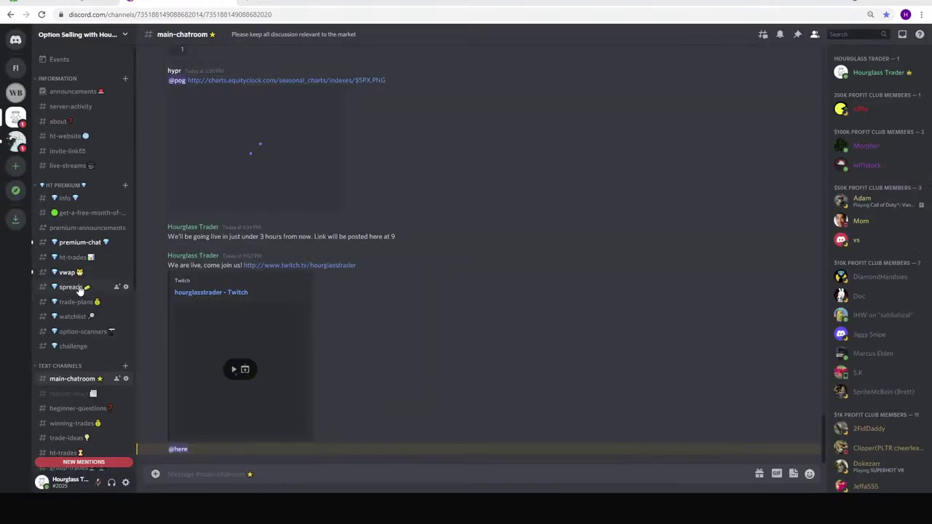
pyautogui.scroll(-3, 76, 277)
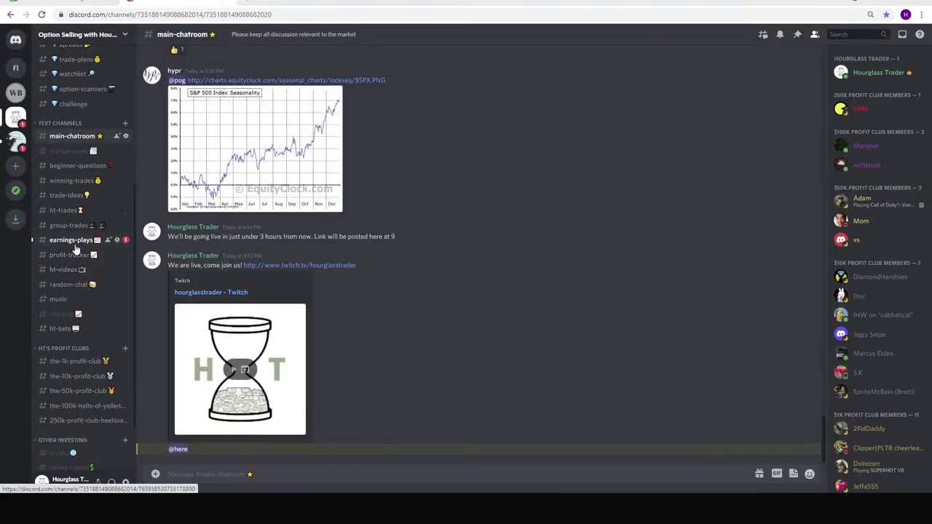
pyautogui.click(75, 243)
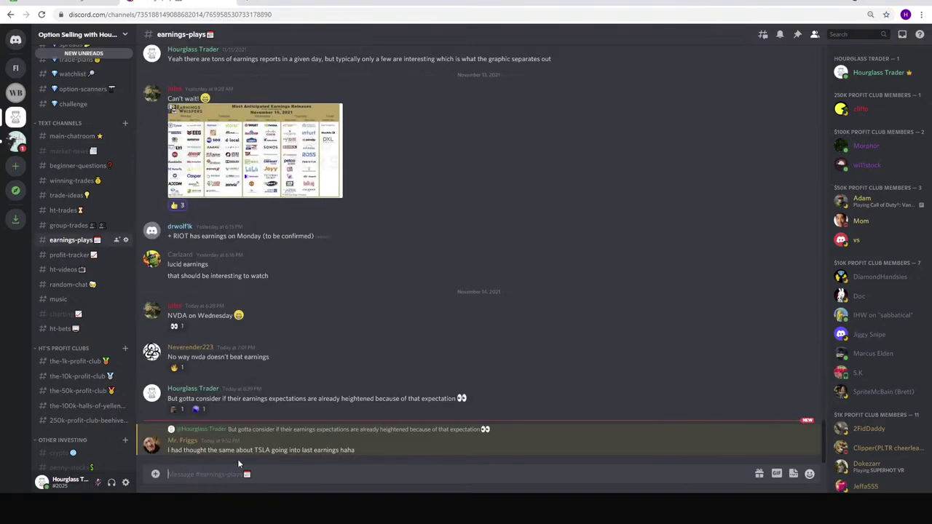
pyautogui.scroll(3, 259, 343)
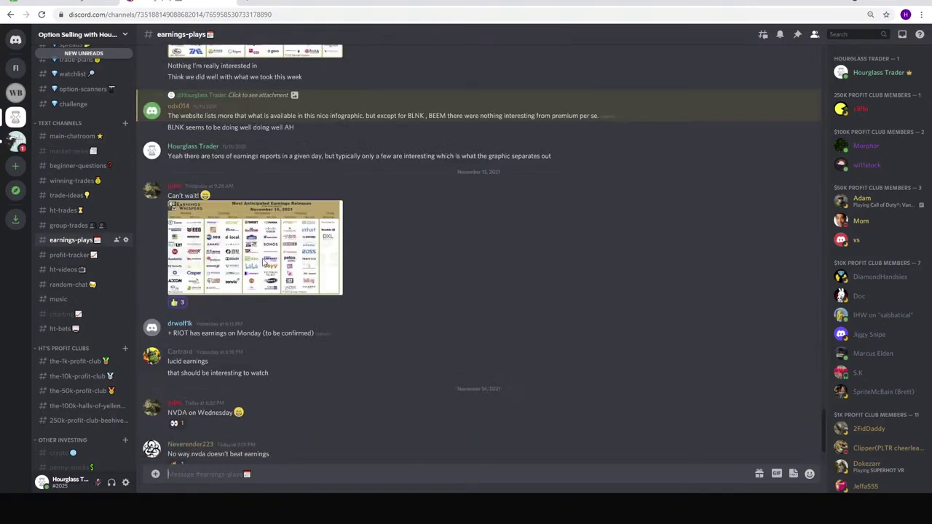
pyautogui.click(270, 247)
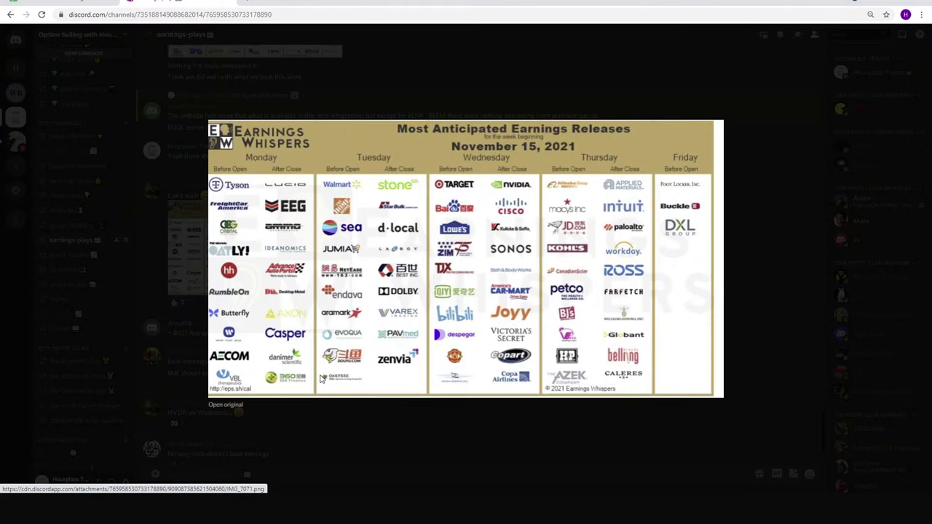
# Step: Return to thinkorswim, load LCID in the option chain and show its price chart
pyautogui.hotkey('alt', 'Tab')
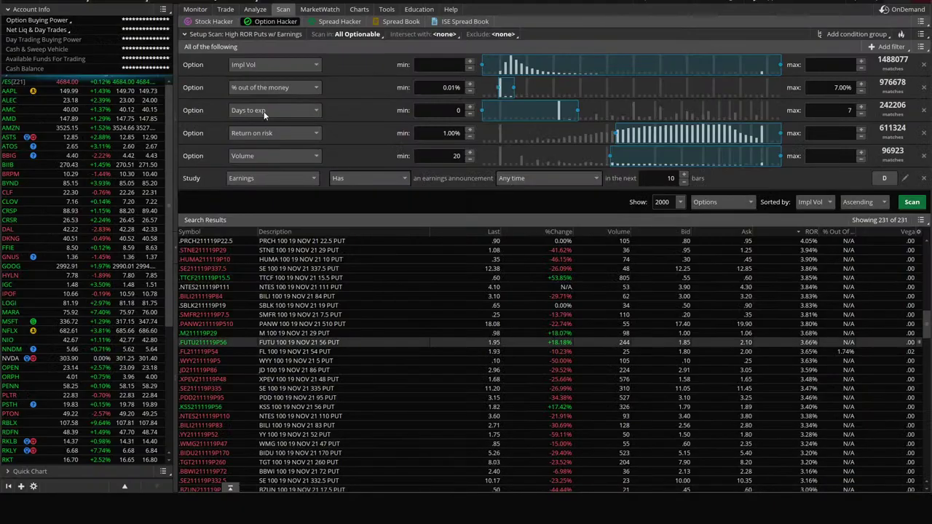
pyautogui.click(225, 8)
pyautogui.click(196, 35)
pyautogui.write('LCID')
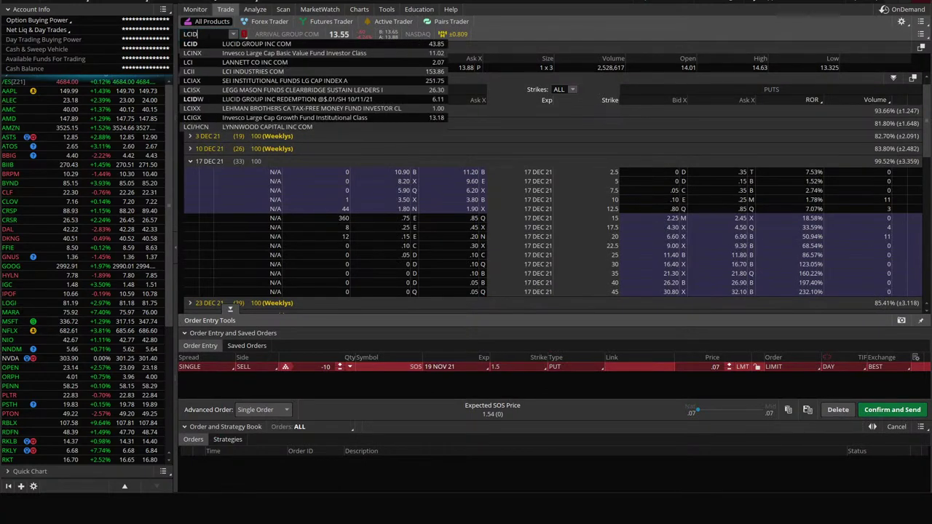
pyautogui.press('Return')
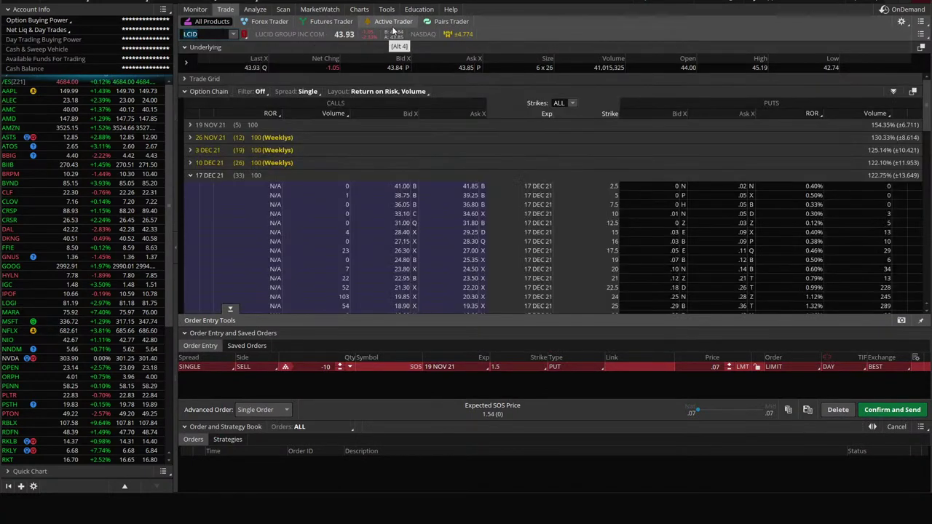
pyautogui.moveTo(367, 13)
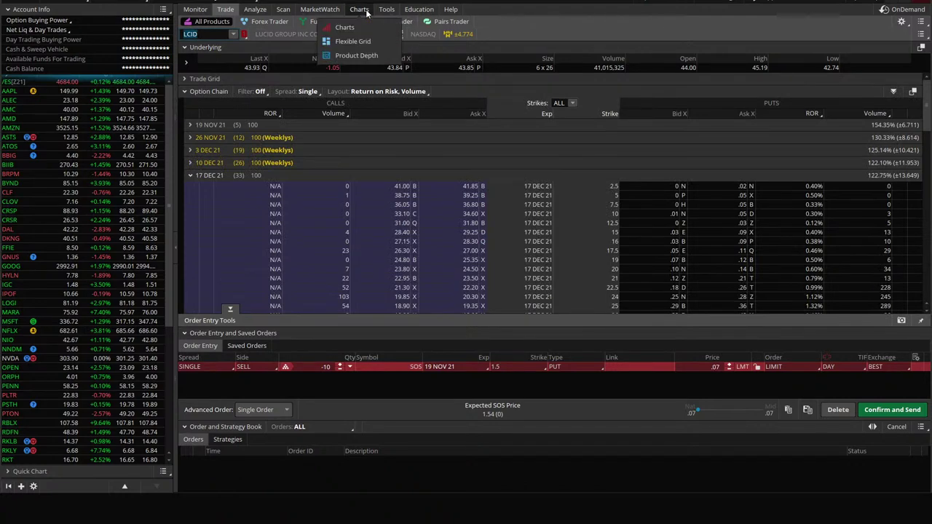
pyautogui.click(366, 12)
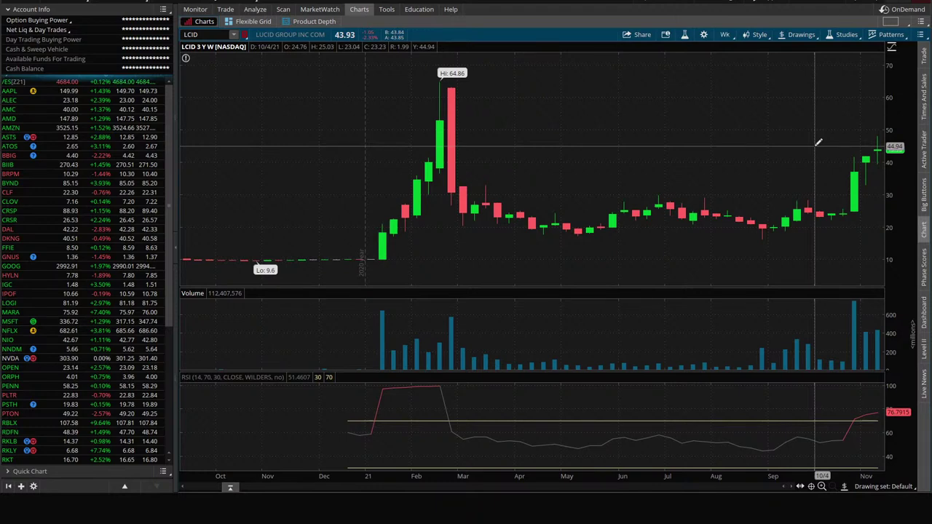
# Step: View LCID's chart at 5 D : 5m, and set its time frame to 180 D : 4h
pyautogui.click(723, 36)
pyautogui.click(697, 99)
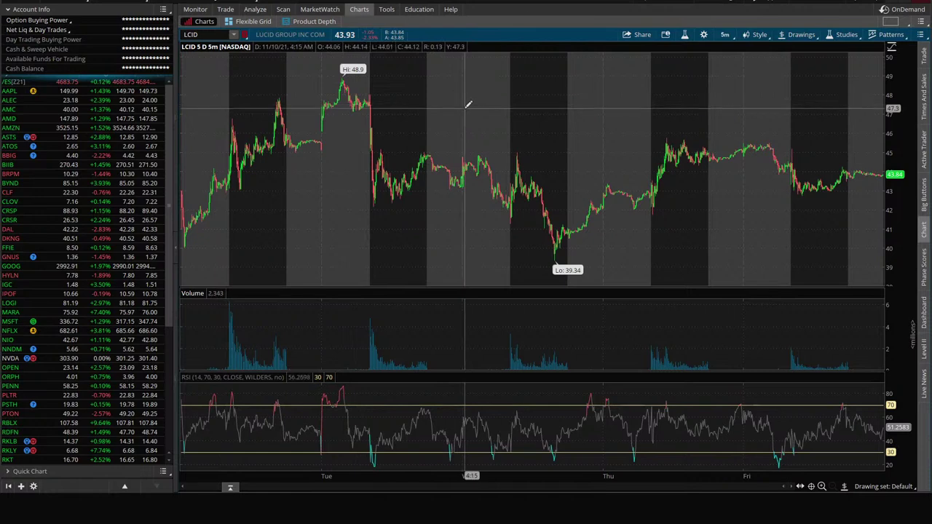
pyautogui.click(724, 35)
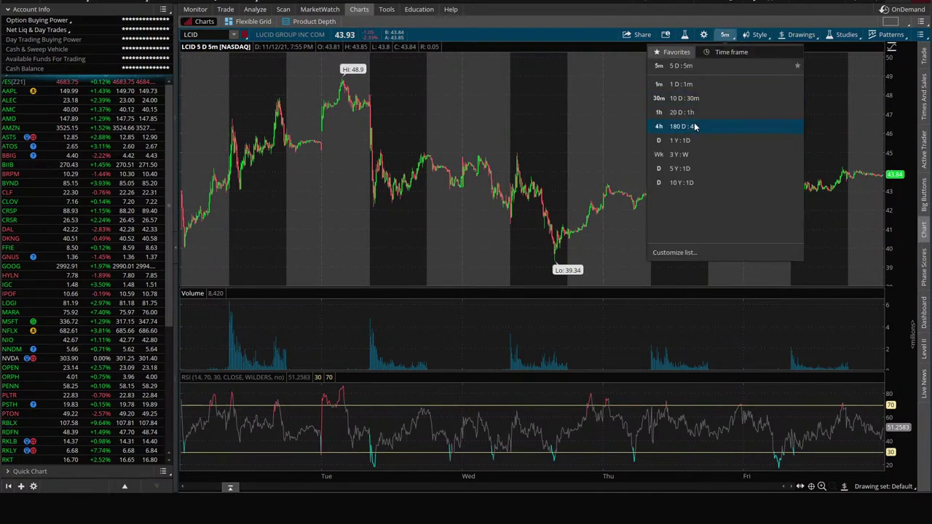
pyautogui.click(696, 127)
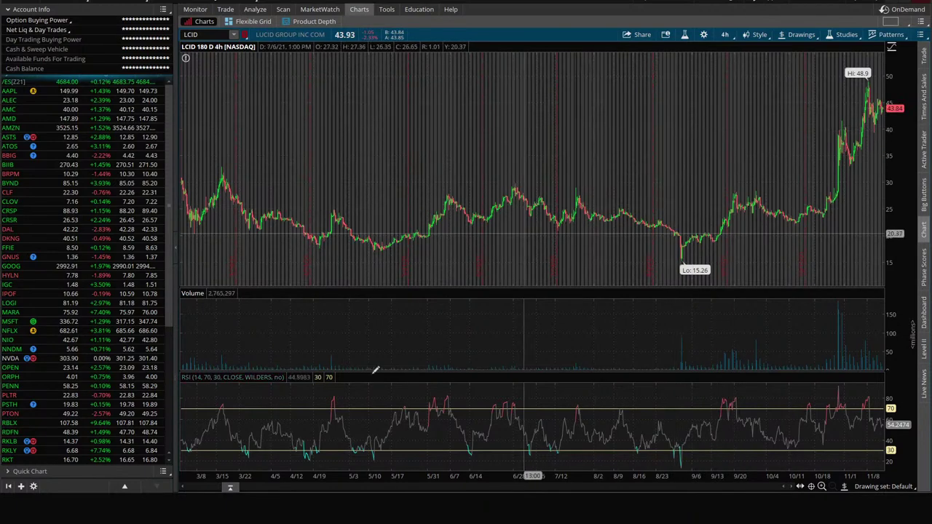
# Step: Check the earnings releases graphic in Discord again, and load the WMT chart in thinkorswim
pyautogui.moveTo(248, 521)
pyautogui.click(301, 459)
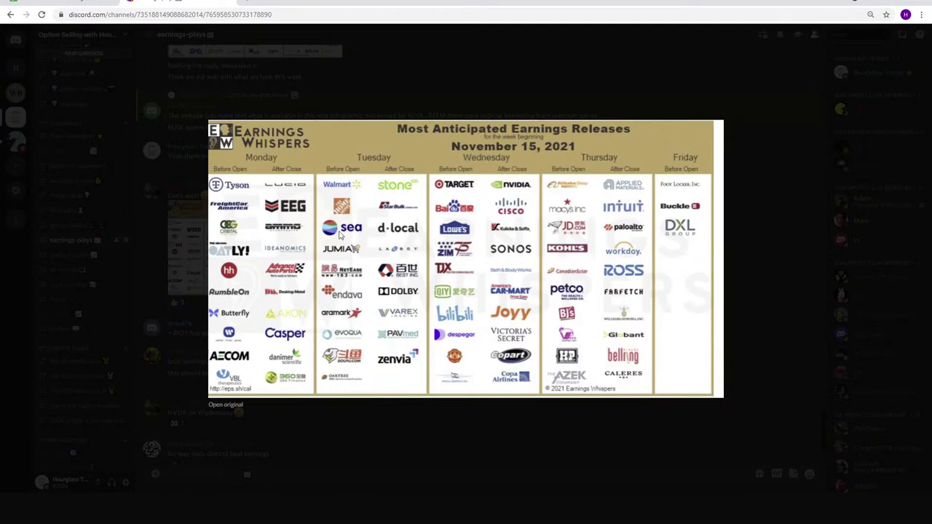
pyautogui.hotkey('alt', 'Tab')
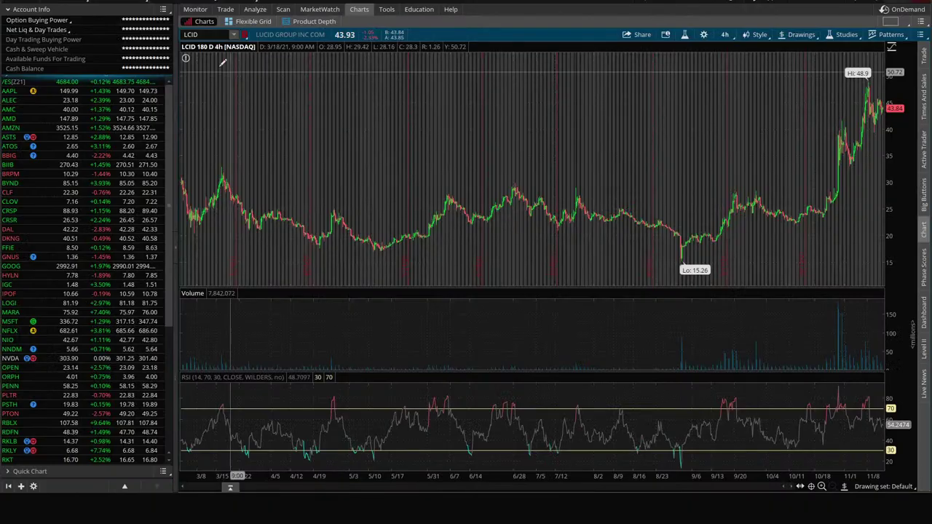
pyautogui.click(208, 34)
pyautogui.write('W')
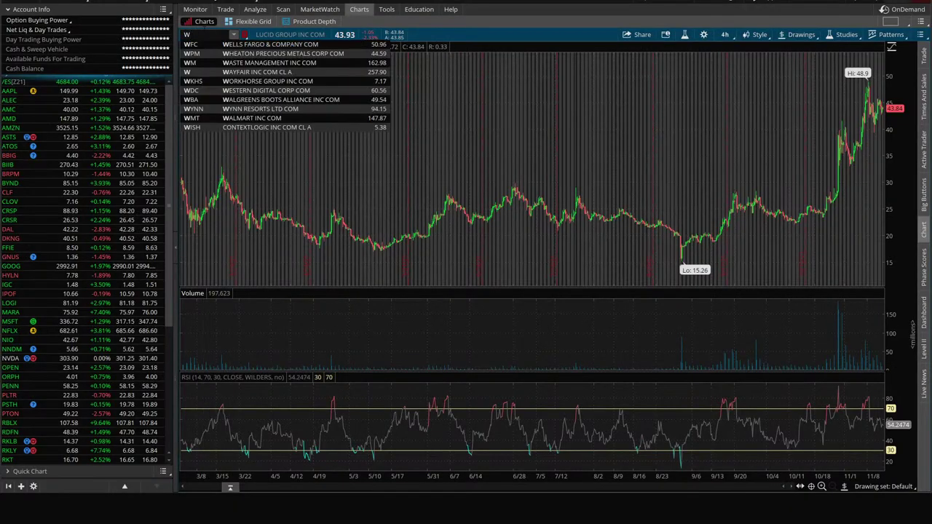
pyautogui.write('MT')
pyautogui.press('Return')
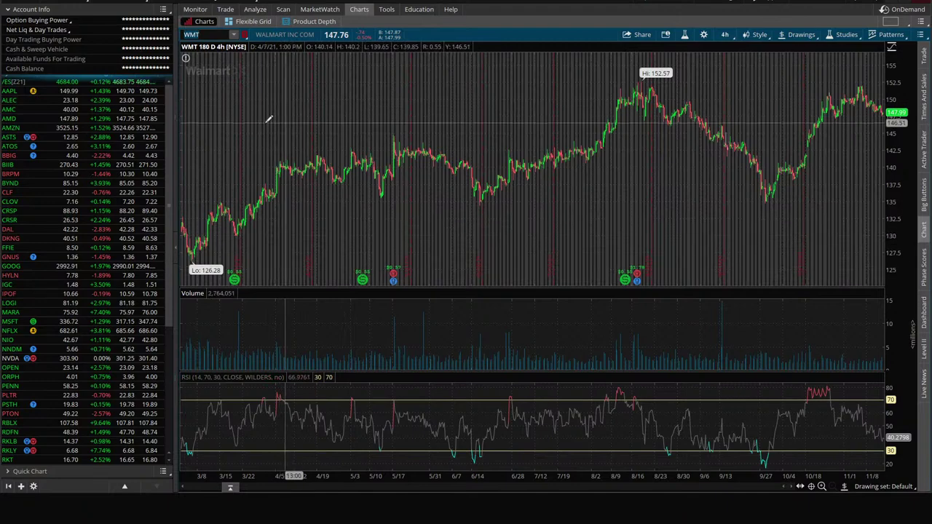
# Step: Expand WMT's 19 NOV 21 option expiration to check its put strikes, and return to the chart
pyautogui.click(225, 10)
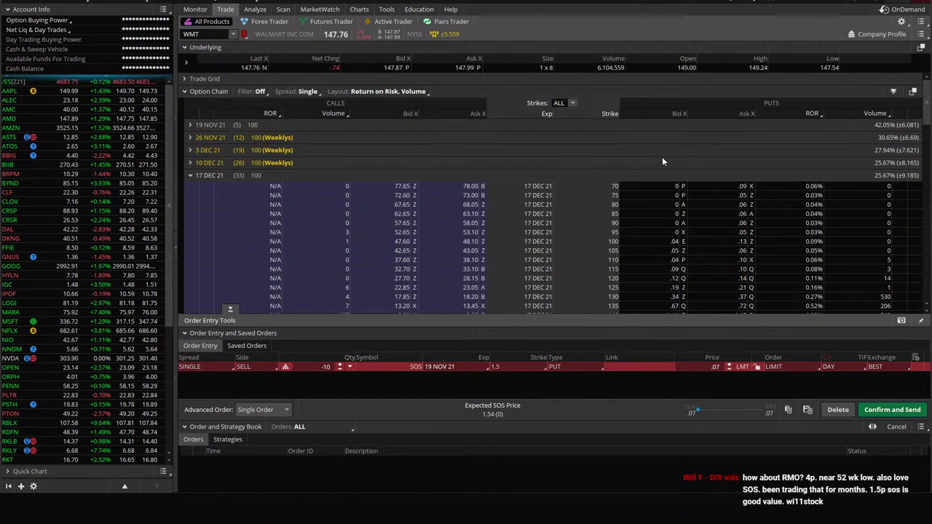
pyautogui.click(212, 125)
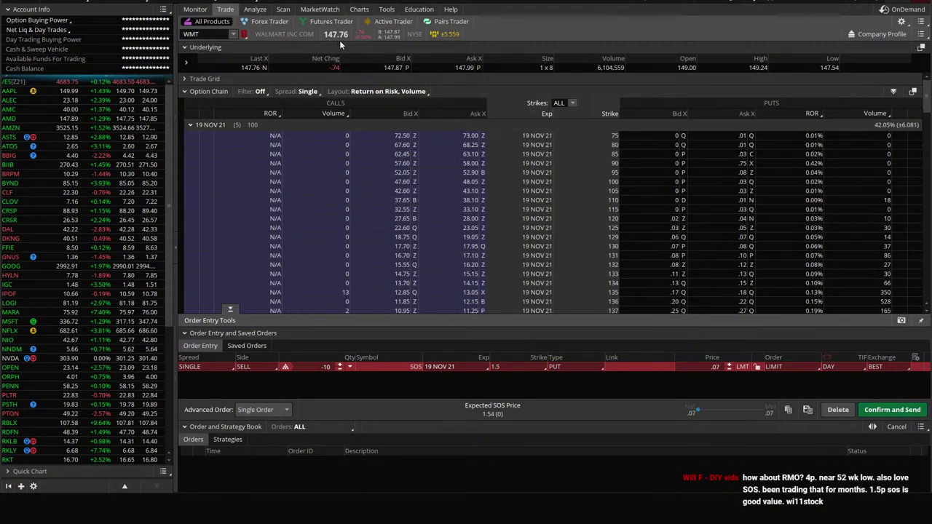
pyautogui.click(359, 9)
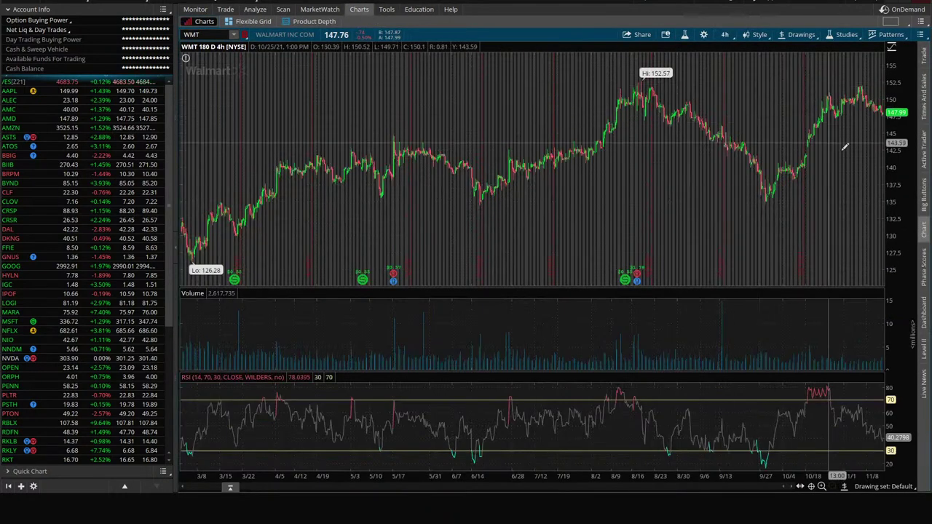
# Step: Draw horizontal lines at about 143 and 152.3 on the WMT chart and extend both to the left
pyautogui.click(466, 148)
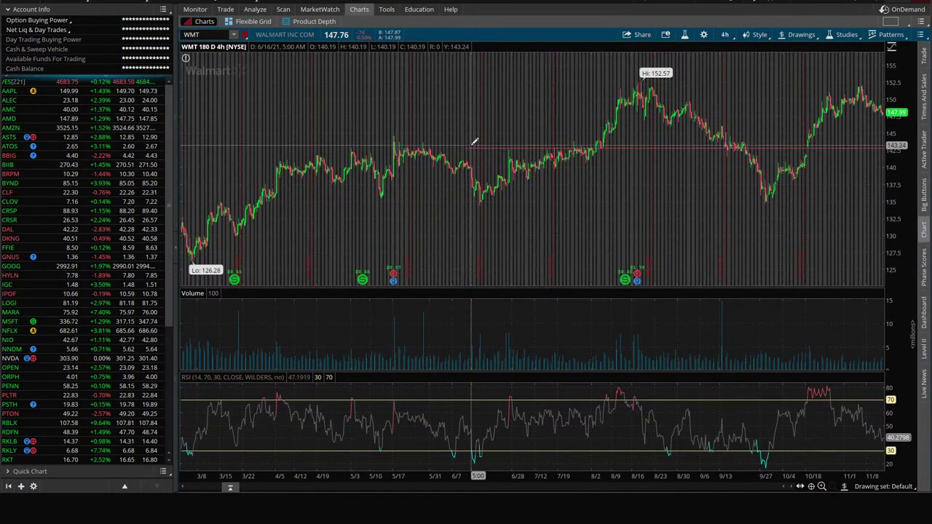
pyautogui.click(785, 80)
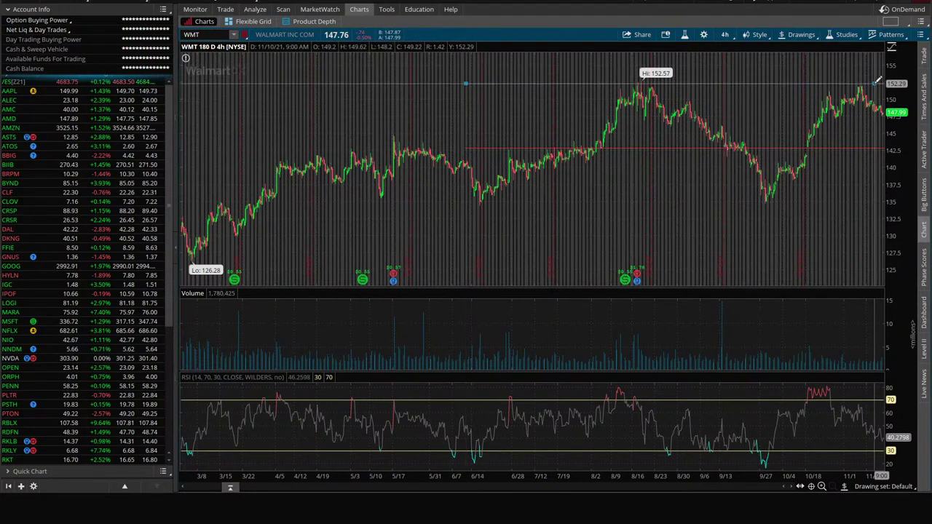
pyautogui.rightClick(709, 149)
pyautogui.click(752, 217)
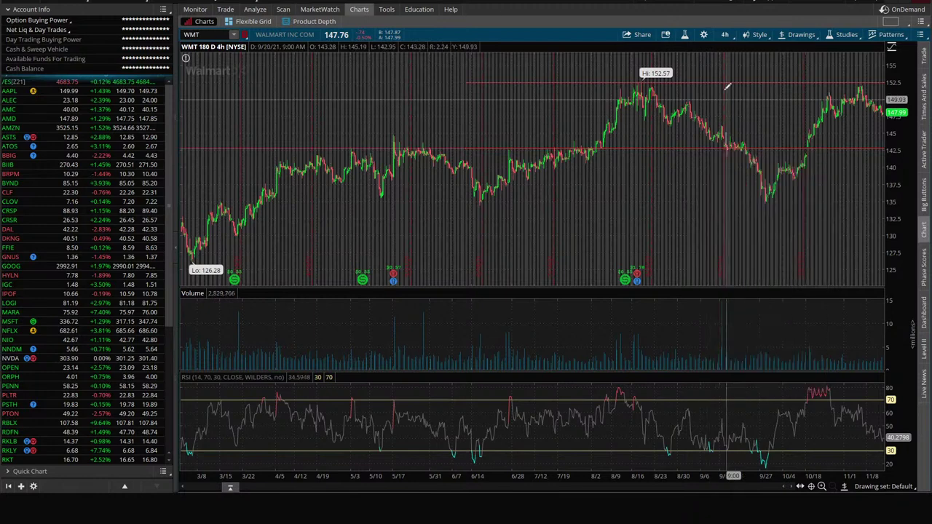
pyautogui.rightClick(721, 82)
pyautogui.click(770, 152)
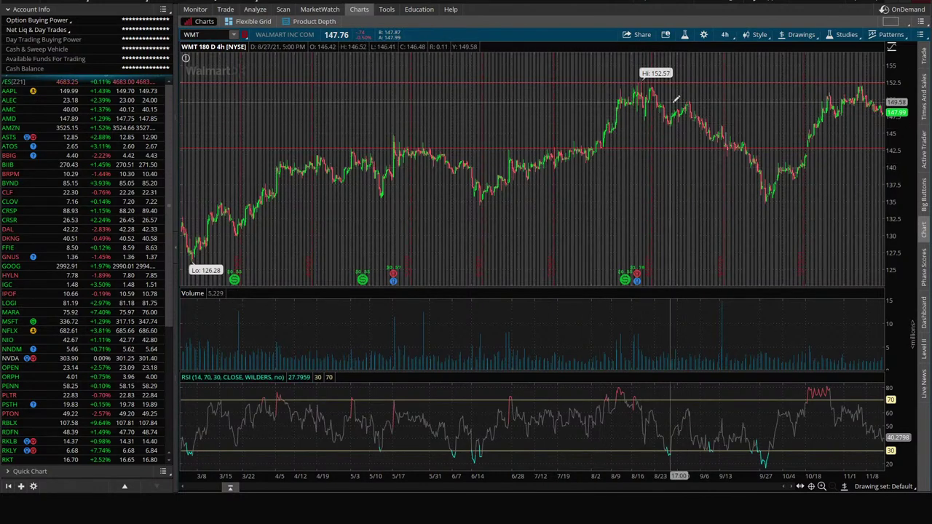
# Step: Set WMT's option chain to Vertical spreads and examine the 19 NOV 21 strike pairs and returns on risk
pyautogui.click(225, 9)
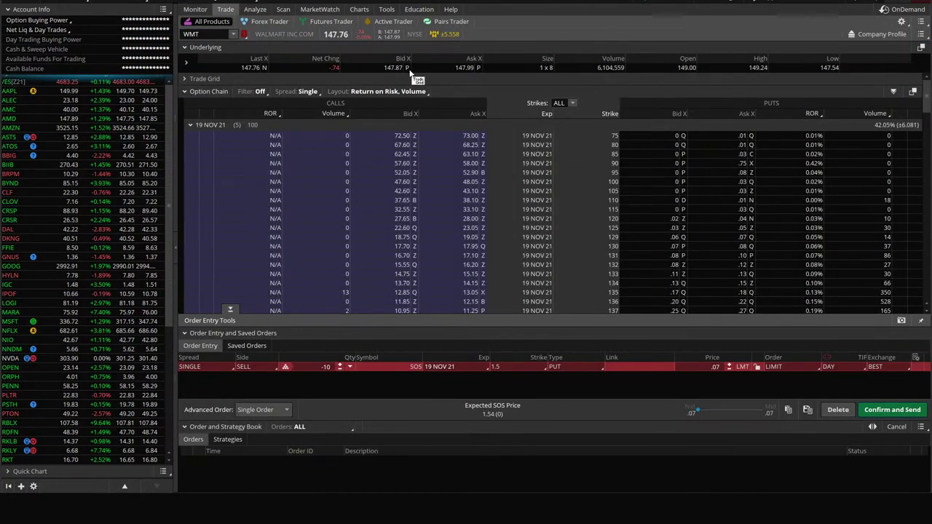
pyautogui.click(319, 92)
pyautogui.click(261, 123)
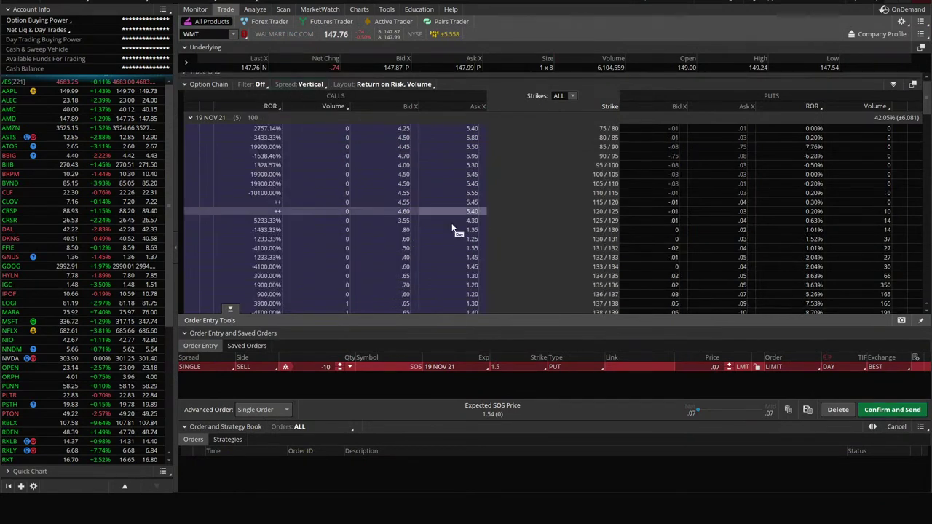
pyautogui.scroll(-2, 454, 229)
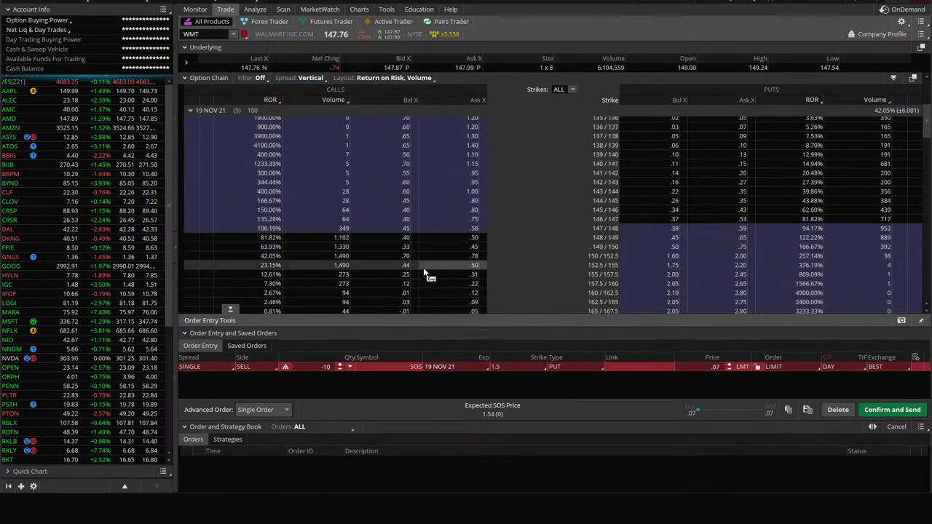
# Step: Preview an order selling 10 WMT 19 NOV 21 152.5/155 call verticals, close it unsent, and return to the chart
pyautogui.click(405, 266)
pyautogui.click(892, 409)
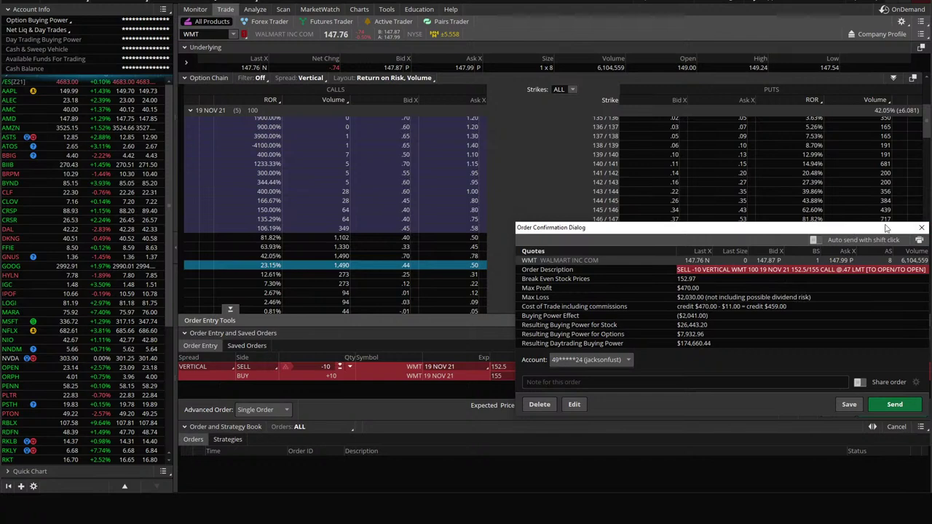
pyautogui.click(921, 227)
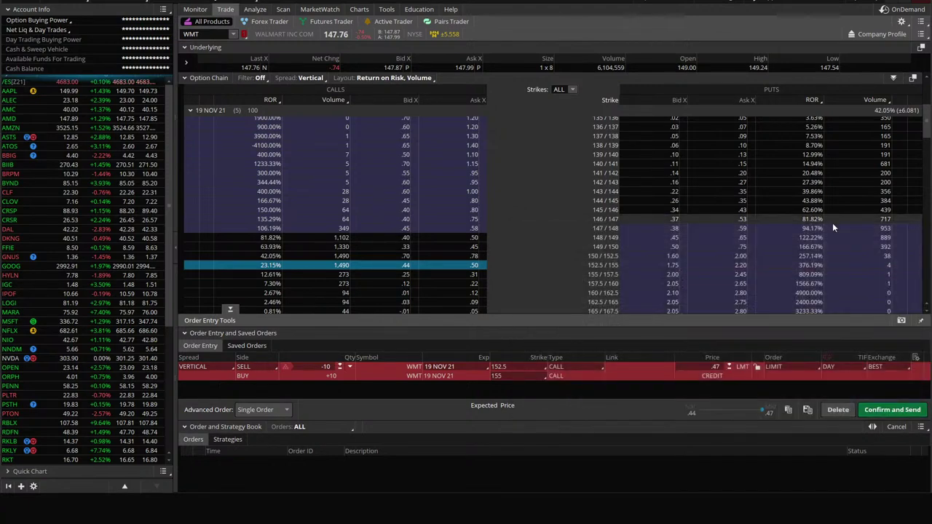
pyautogui.click(359, 8)
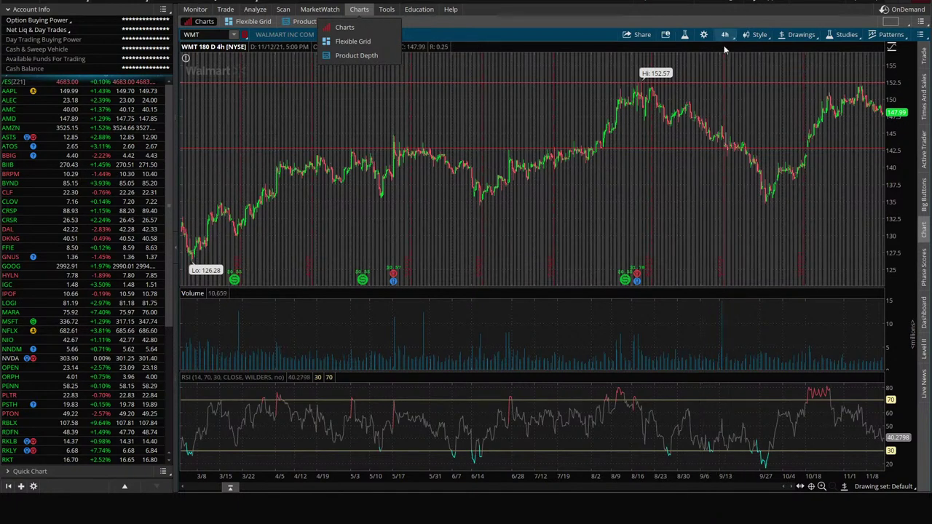
pyautogui.moveTo(639, 275)
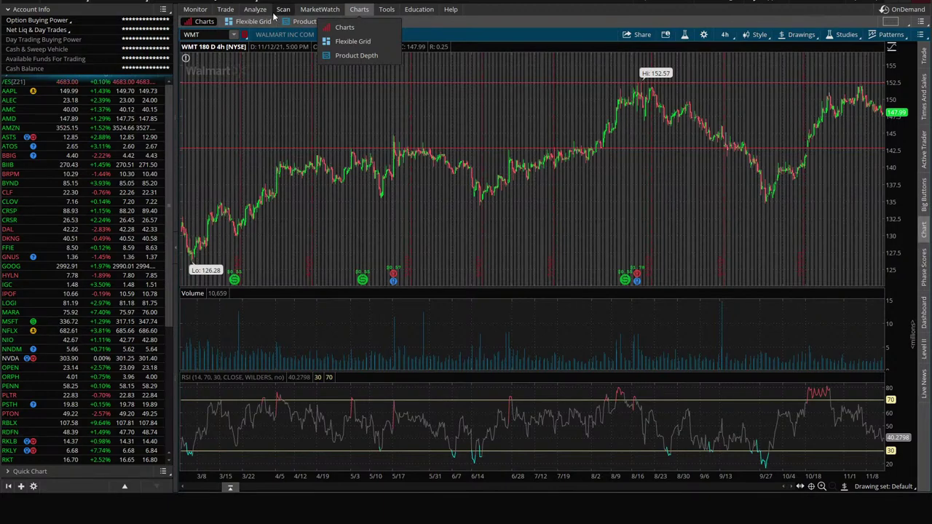
# Step: Load WMT in the earnings analysis to review its past EPS, volatility and straddle moves
pyautogui.click(255, 8)
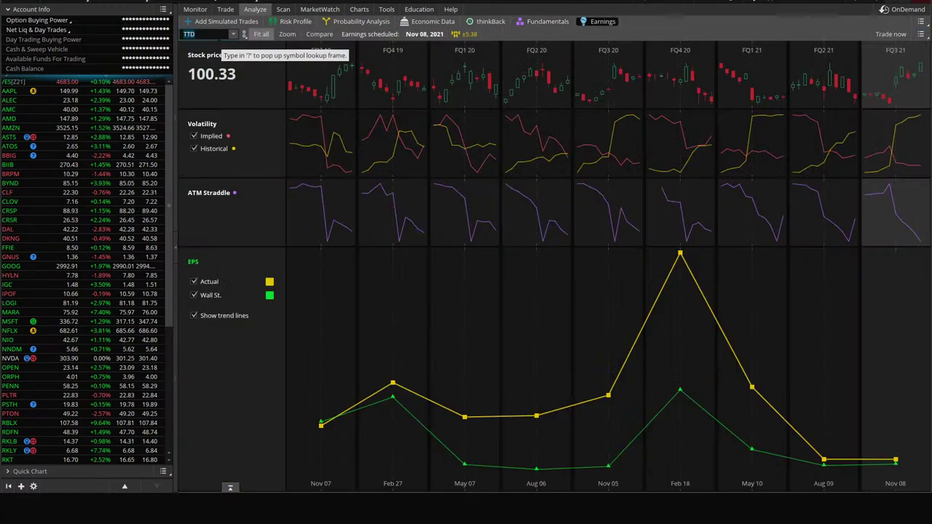
pyautogui.write('WM')
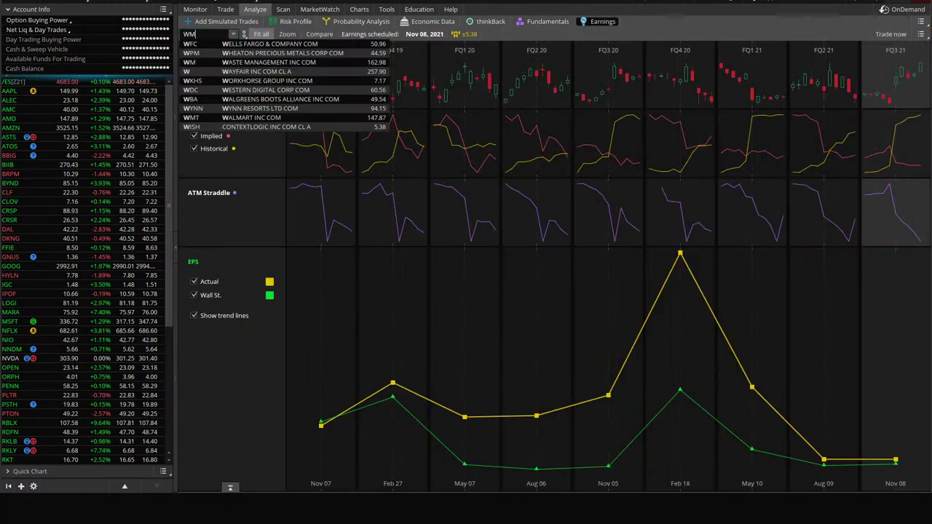
pyautogui.write('T')
pyautogui.press('Return')
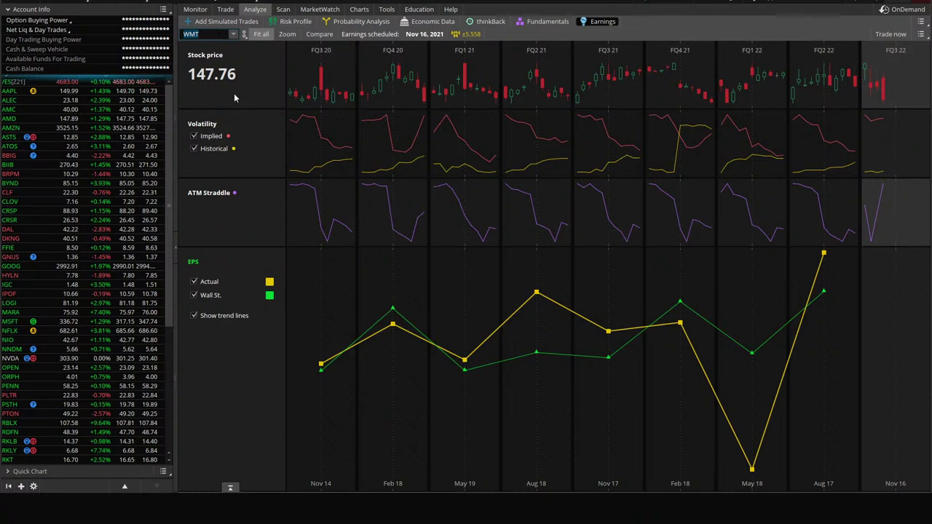
# Step: Switch to the HT Profit Tracker spreadsheet and check all-time profits on the 2021 YTD Summary sheet
pyautogui.moveTo(248, 513)
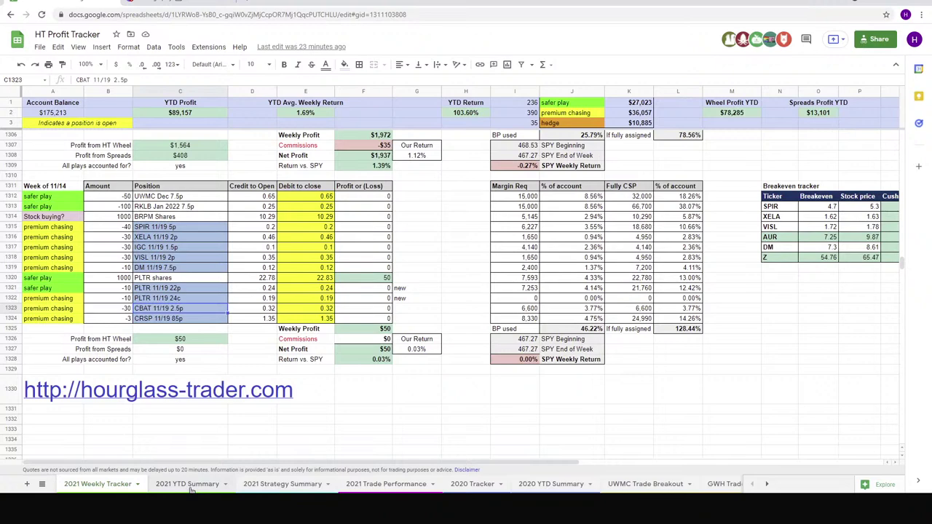
pyautogui.click(187, 484)
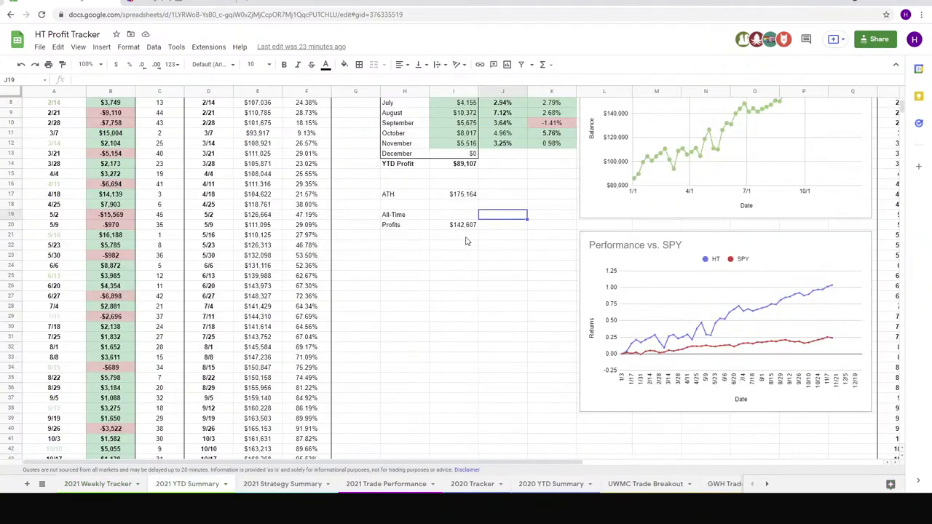
pyautogui.press('Down')
pyautogui.press('Left')
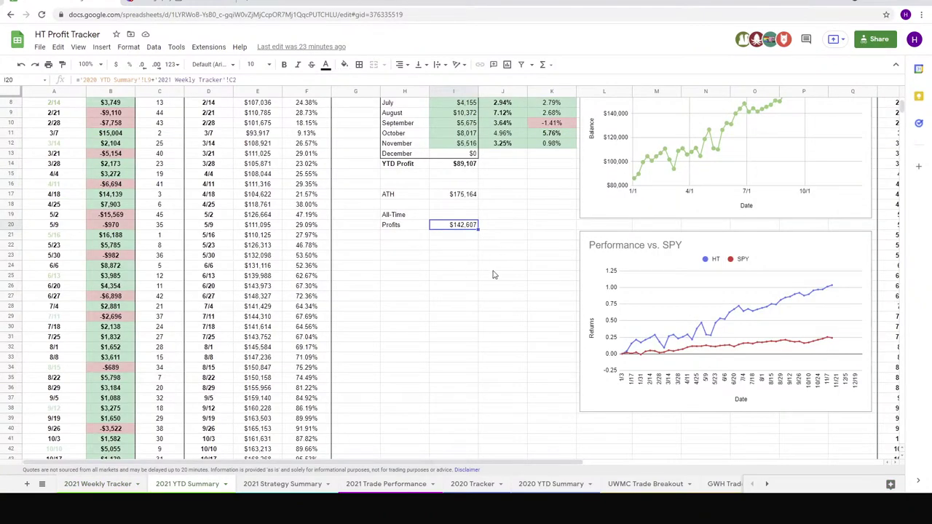
pyautogui.click(183, 2)
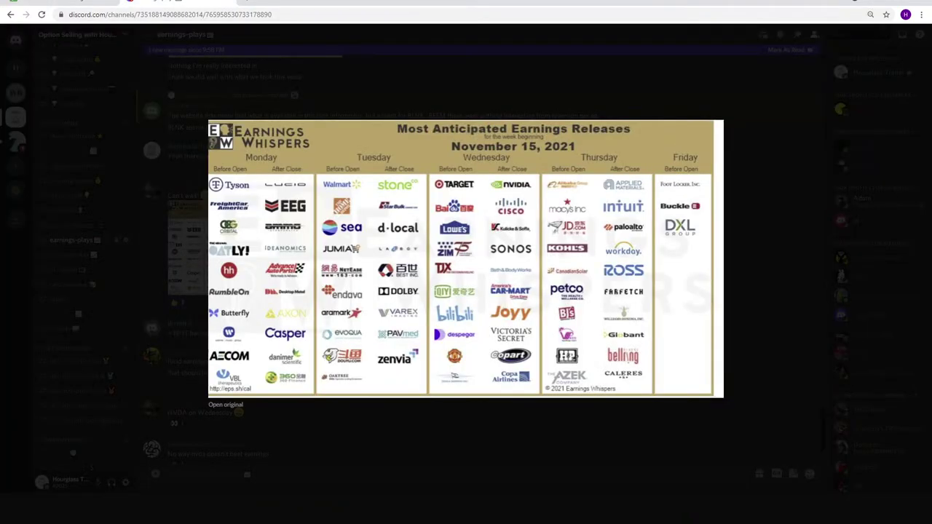
pyautogui.hotkey('ctrl', 'shift', 'Tab')
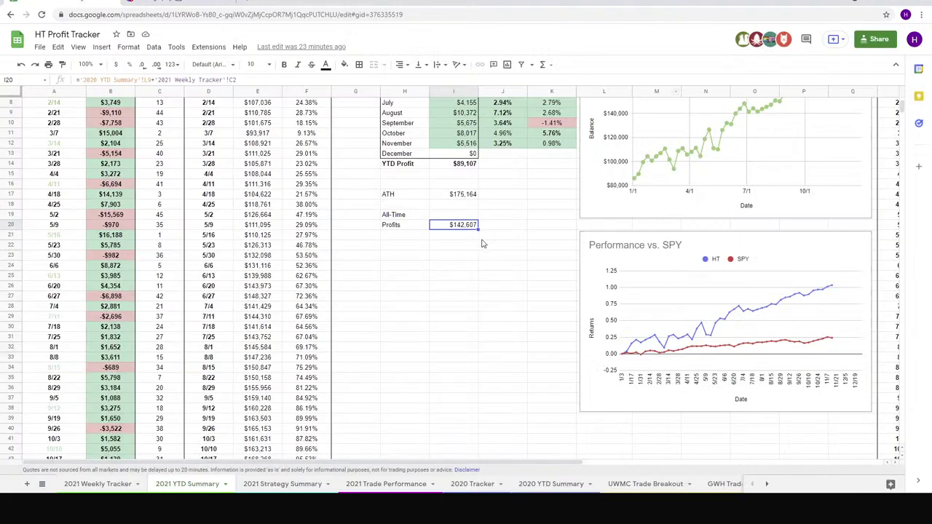
pyautogui.scroll(-5, 195, 371)
pyautogui.scroll(5, 195, 371)
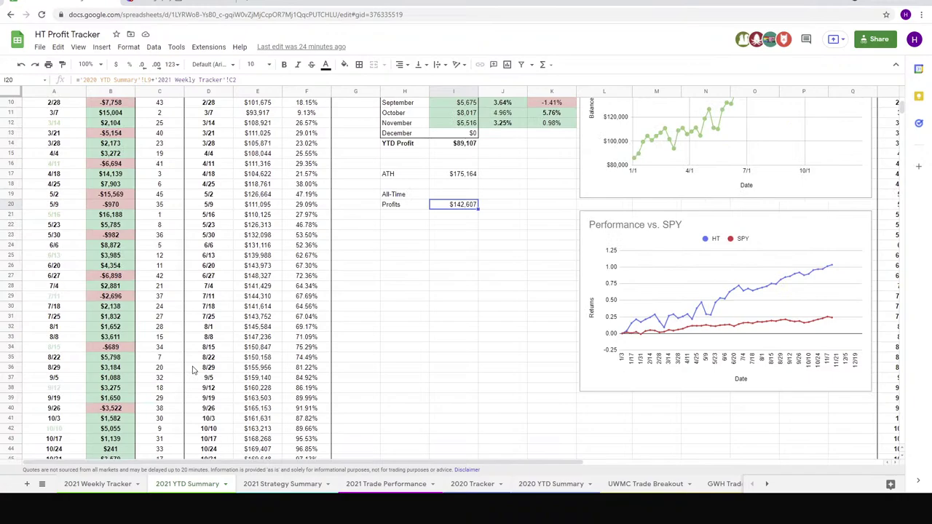
pyautogui.click(878, 4)
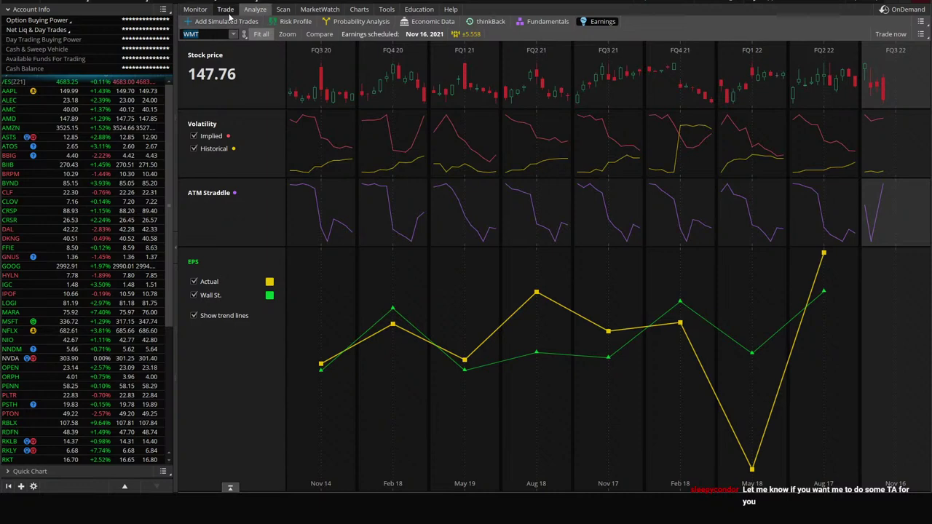
# Step: Load the RMO price chart in thinkorswim
pyautogui.click(359, 11)
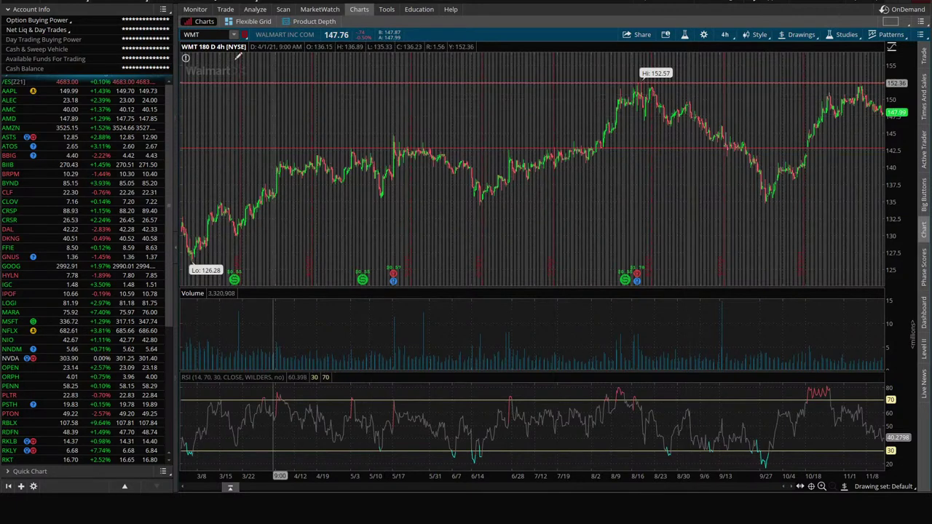
pyautogui.click(211, 34)
pyautogui.write('RMO')
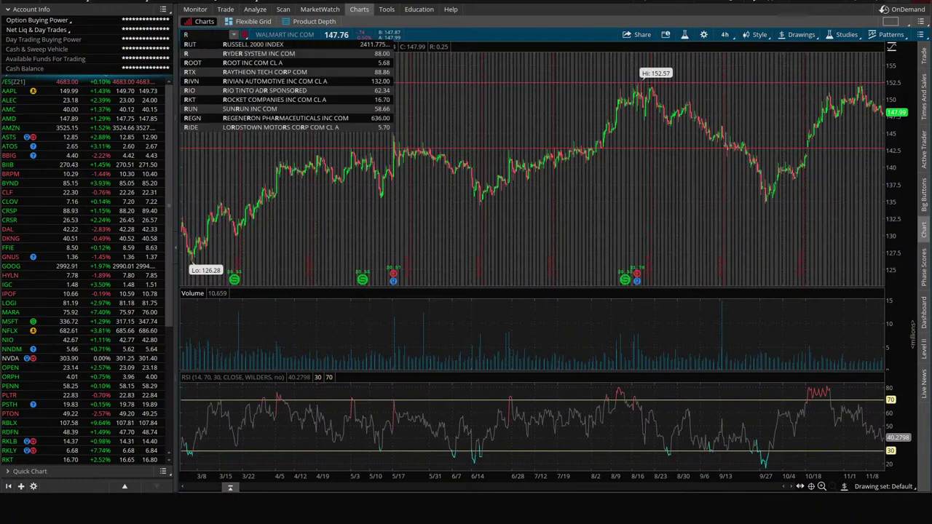
pyautogui.press('Return')
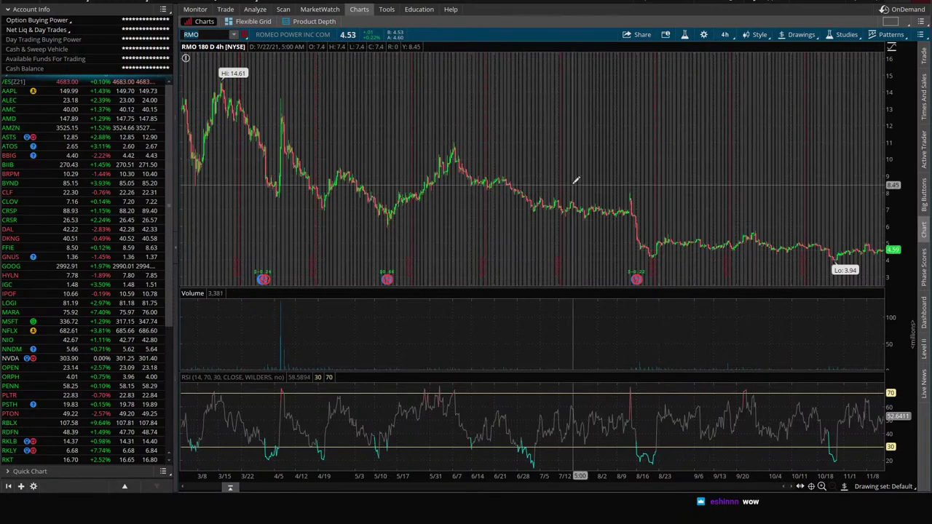
# Step: Set RMO's option chain to Single options, enlarge the chain view, and select RMO in the watchlist
pyautogui.click(225, 10)
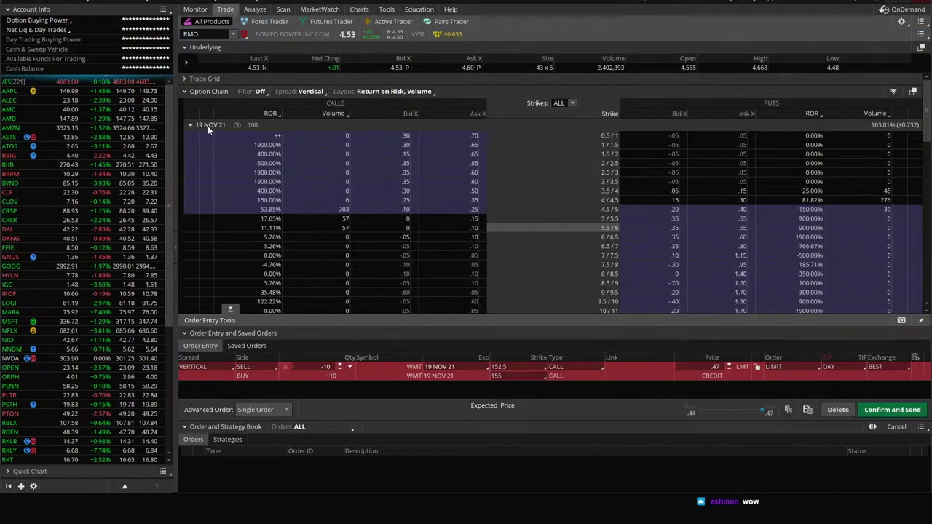
pyautogui.click(310, 91)
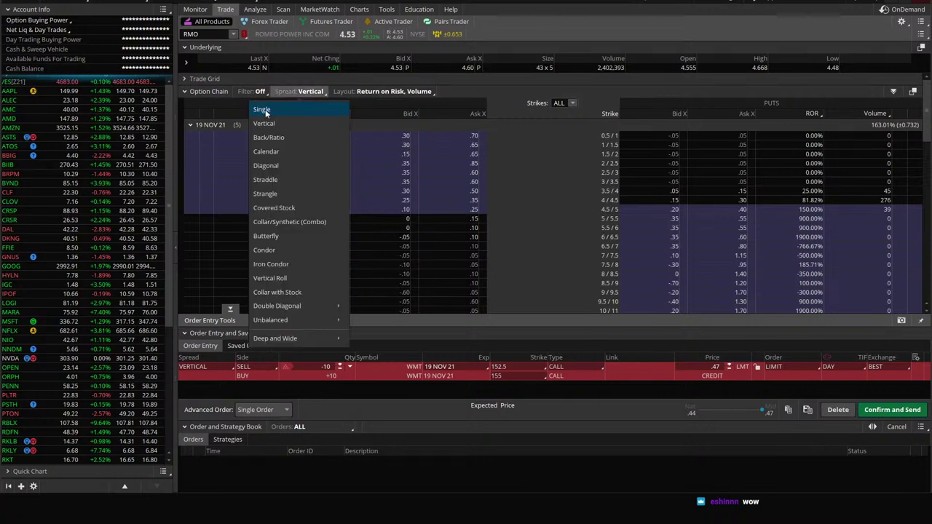
pyautogui.click(264, 114)
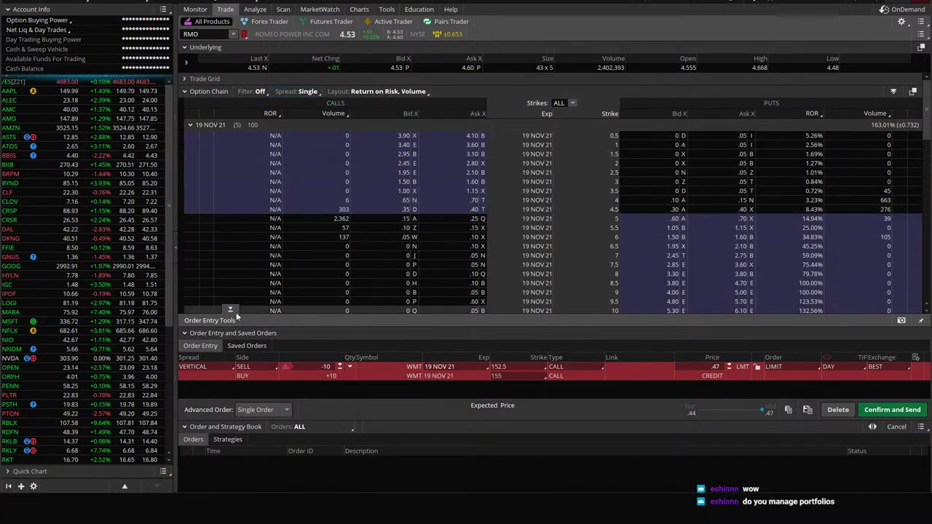
pyautogui.click(230, 312)
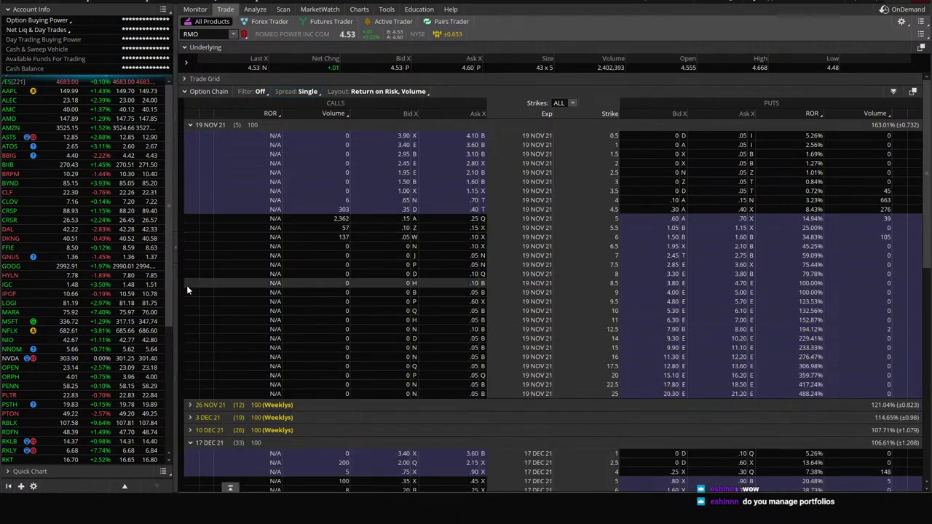
pyautogui.scroll(-4, 43, 384)
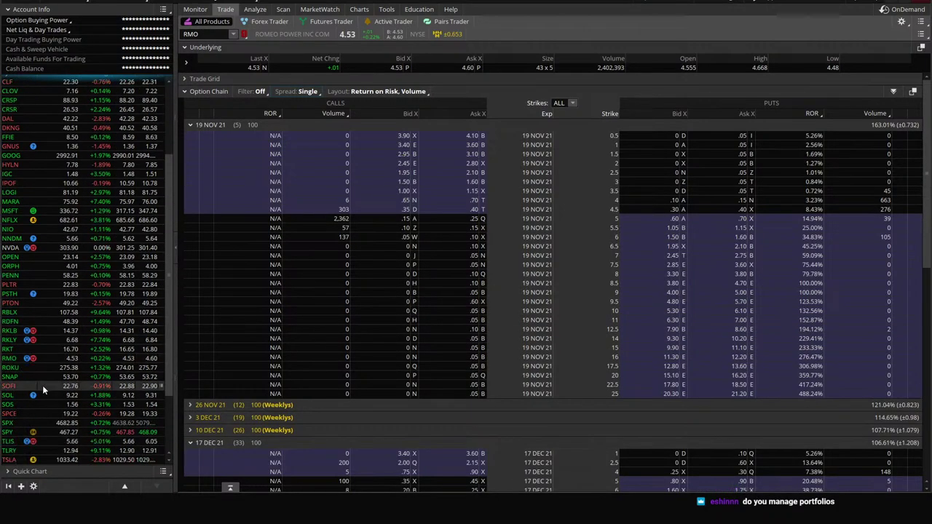
pyautogui.click(33, 358)
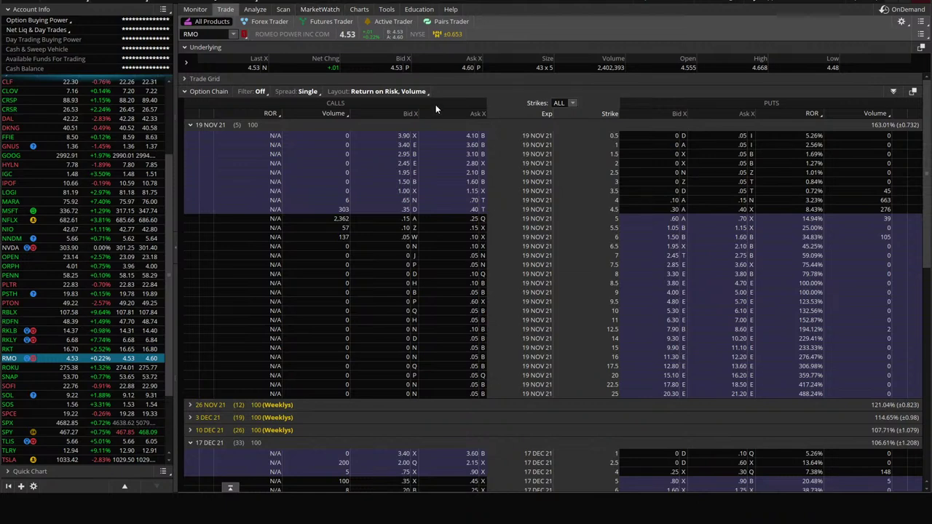
# Step: Change the RMO chart to the three-year weekly time frame
pyautogui.click(358, 9)
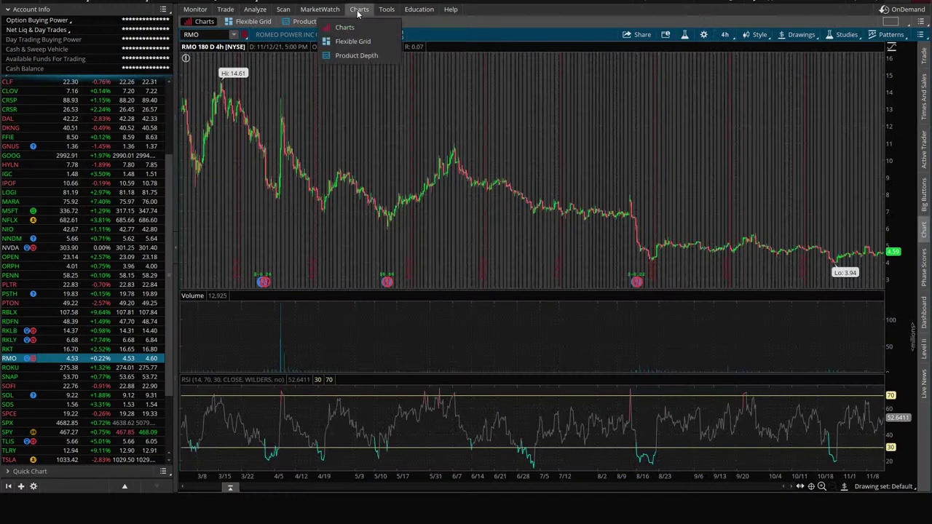
pyautogui.click(726, 36)
pyautogui.click(701, 158)
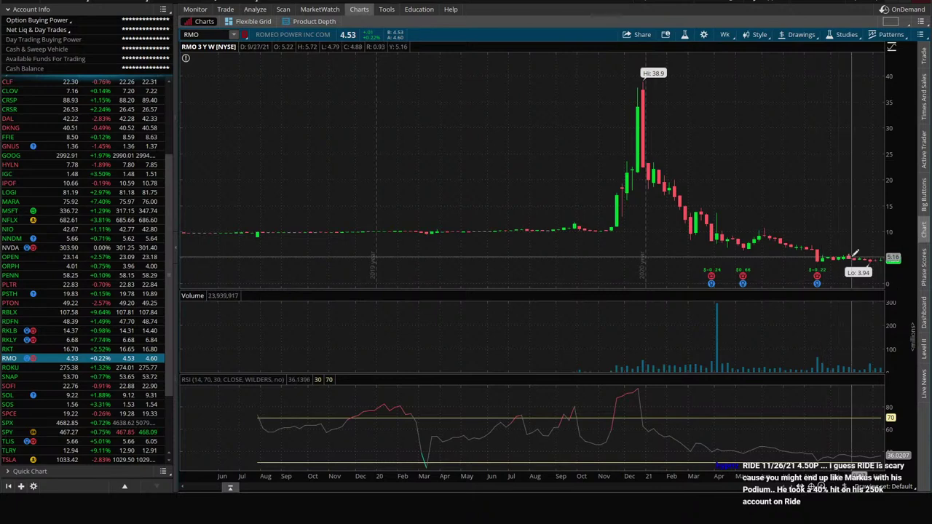
# Step: Preview an order selling 10 RMO 19 NOV 21 4 puts at a .10 limit, and close it unsent
pyautogui.click(225, 8)
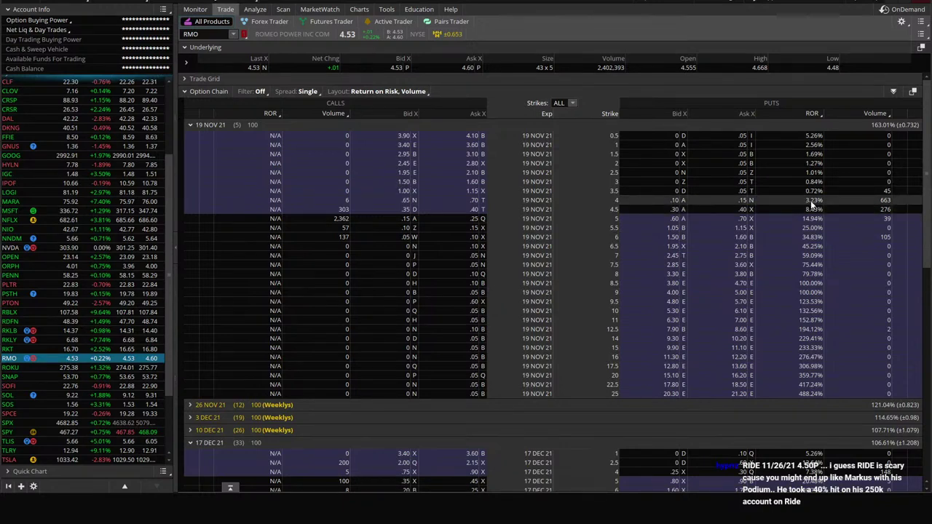
pyautogui.click(675, 203)
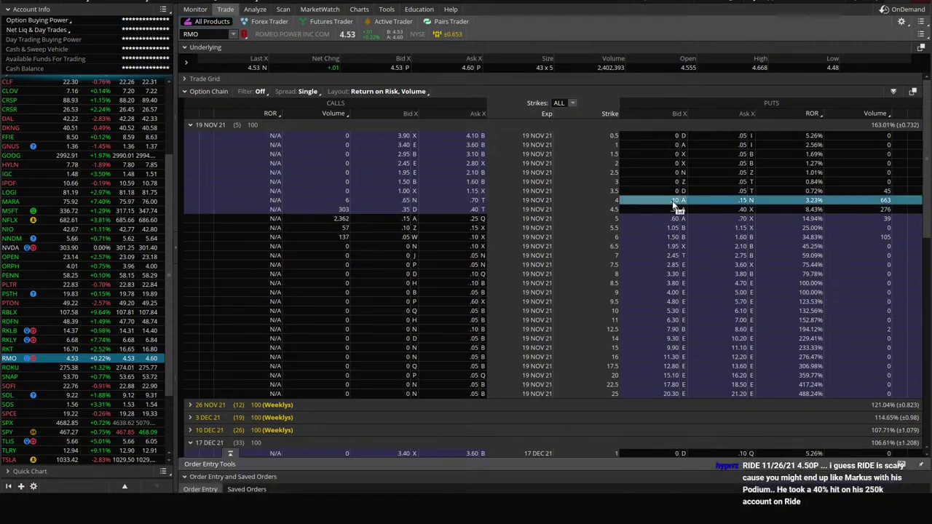
pyautogui.click(894, 412)
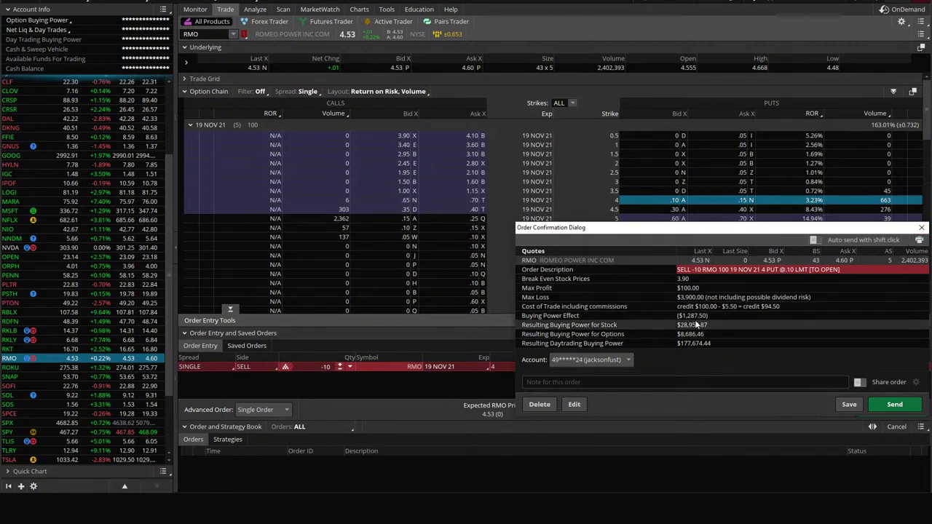
pyautogui.click(920, 228)
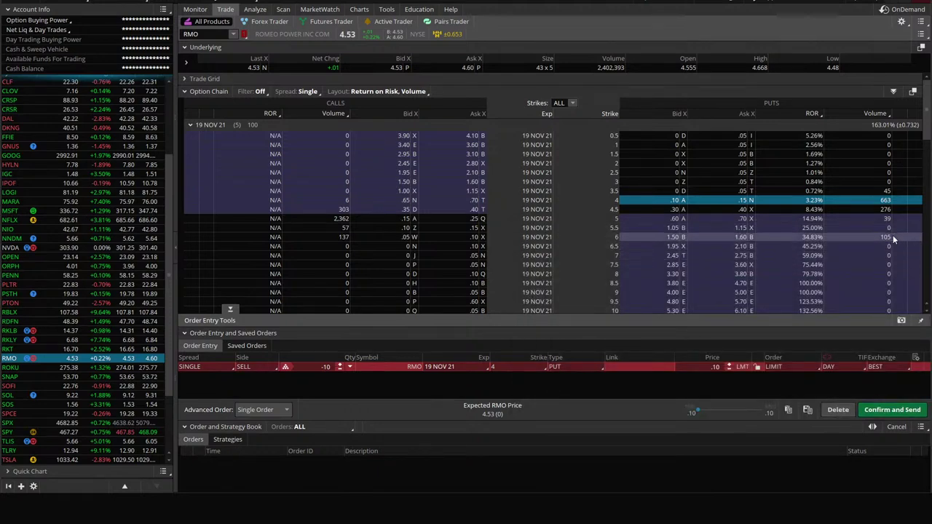
# Step: Expand RMO's 26 NOV 21 expiration and compare its strikes with the 19 NOV 21 expiration in an enlarged chain
pyautogui.click(217, 127)
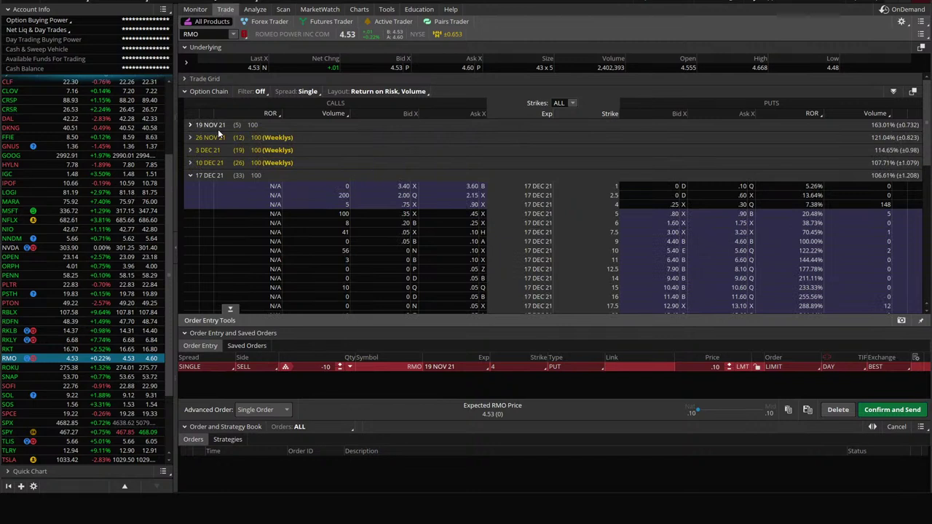
pyautogui.click(210, 138)
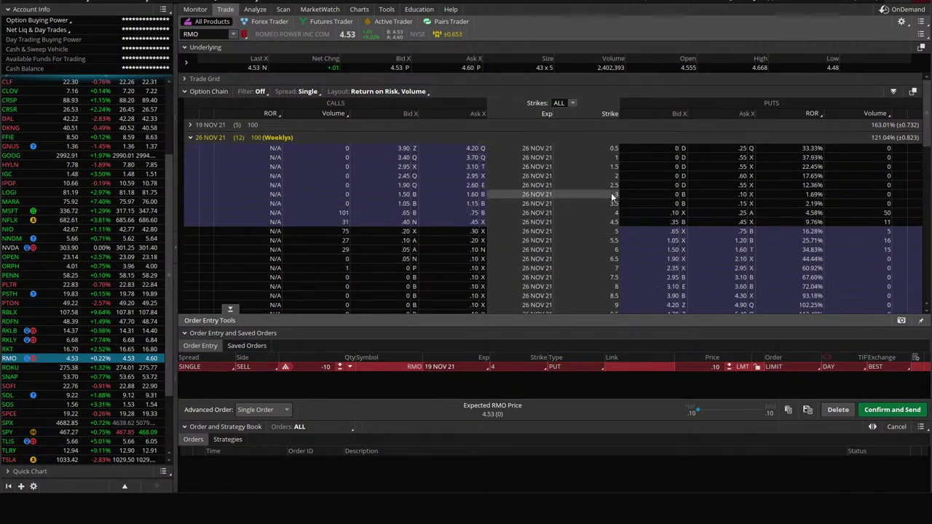
pyautogui.click(233, 308)
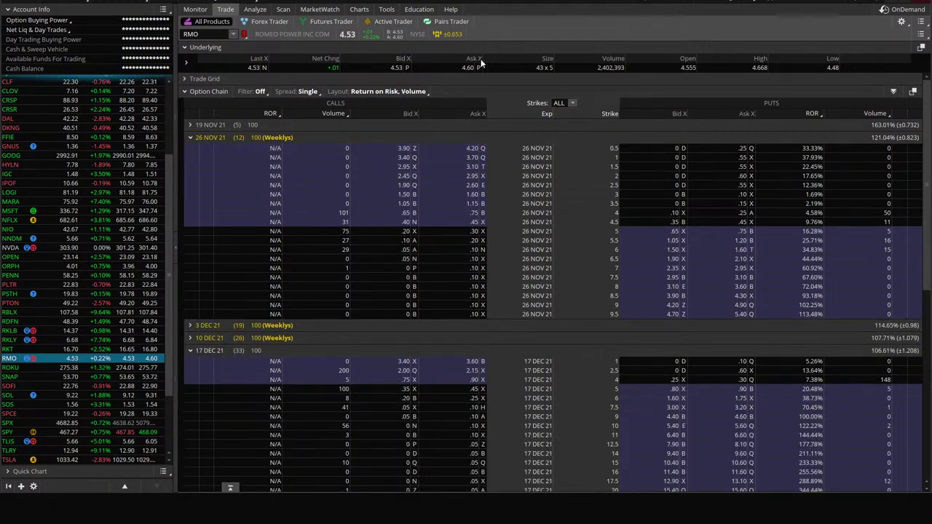
pyautogui.click(191, 125)
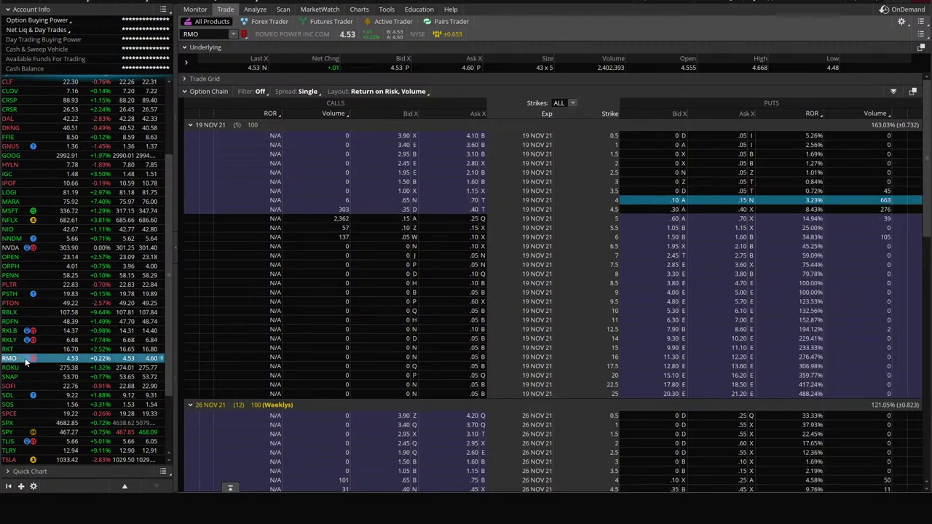
pyautogui.moveTo(29, 359)
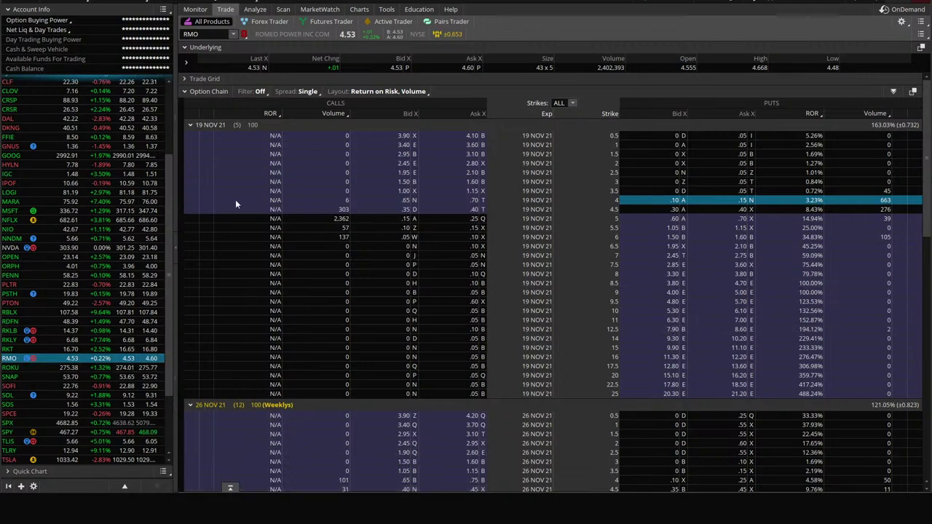
pyautogui.click(338, 273)
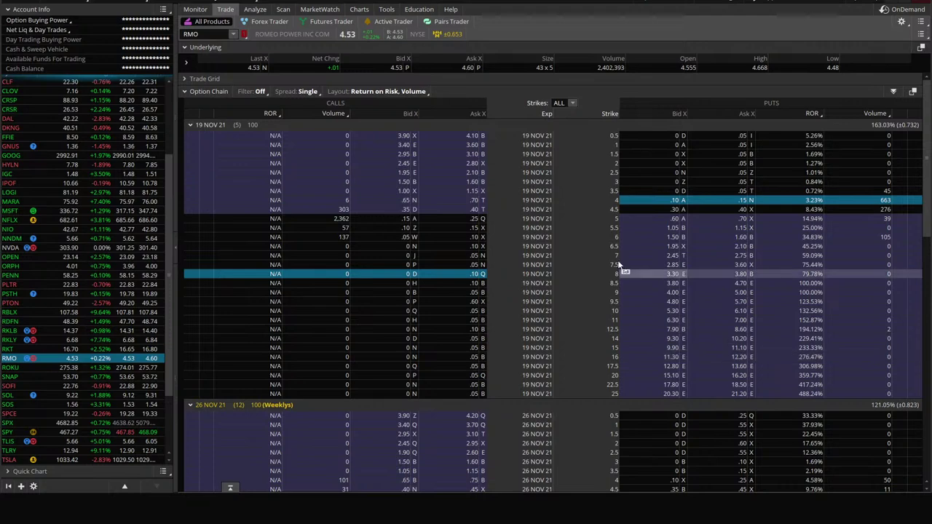
# Step: Load the RIDE option chain and review its 19 NOV 21 and 26 NOV 21 strikes
pyautogui.click(208, 34)
pyautogui.write('RIDE')
pyautogui.press('Return')
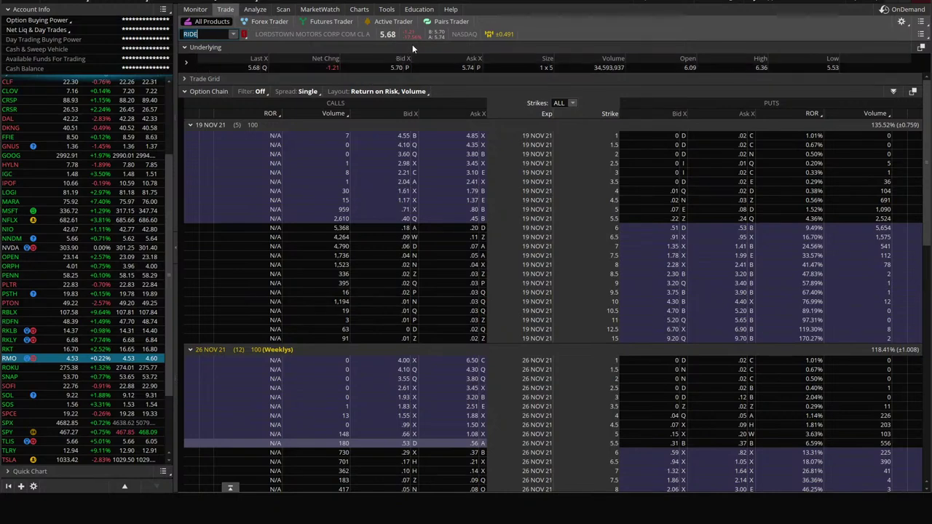
# Step: View the RIDE chart in the five-day 5-minute time frame and in the 20-day one-hour time frame
pyautogui.click(359, 12)
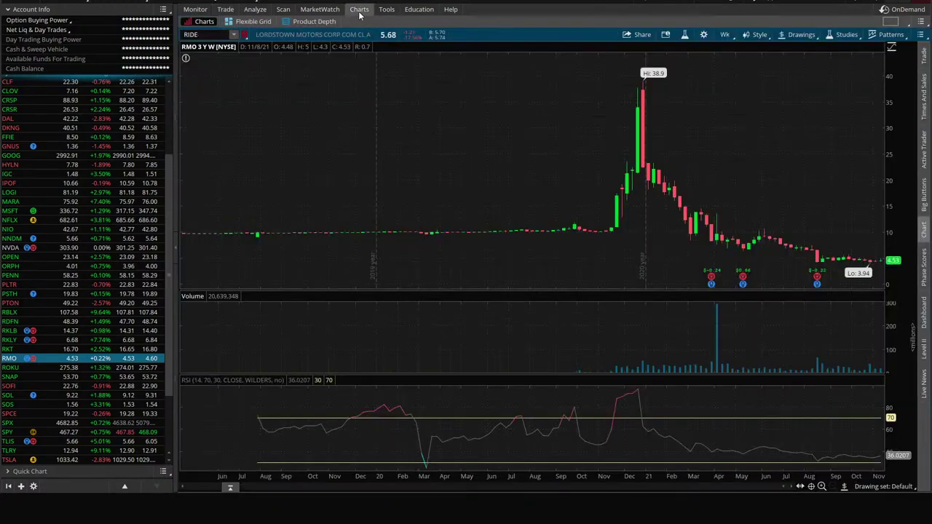
pyautogui.click(730, 59)
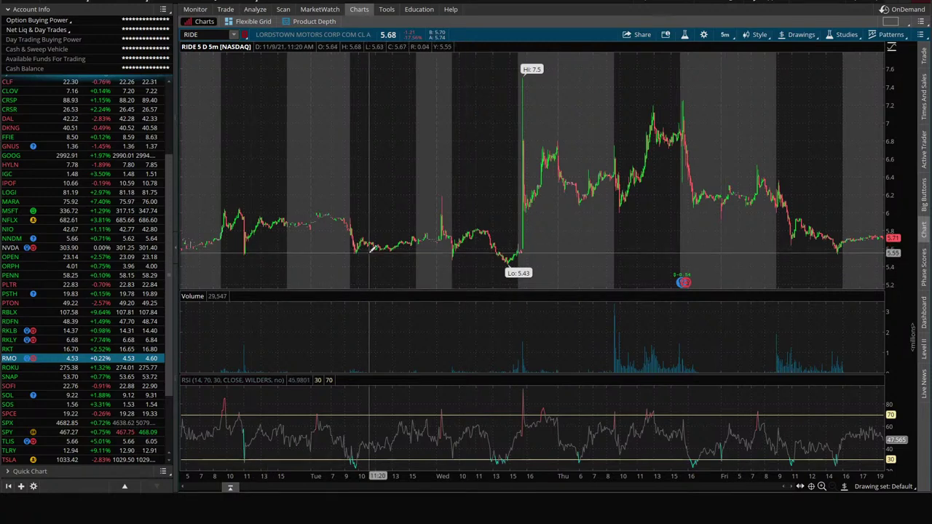
pyautogui.click(724, 35)
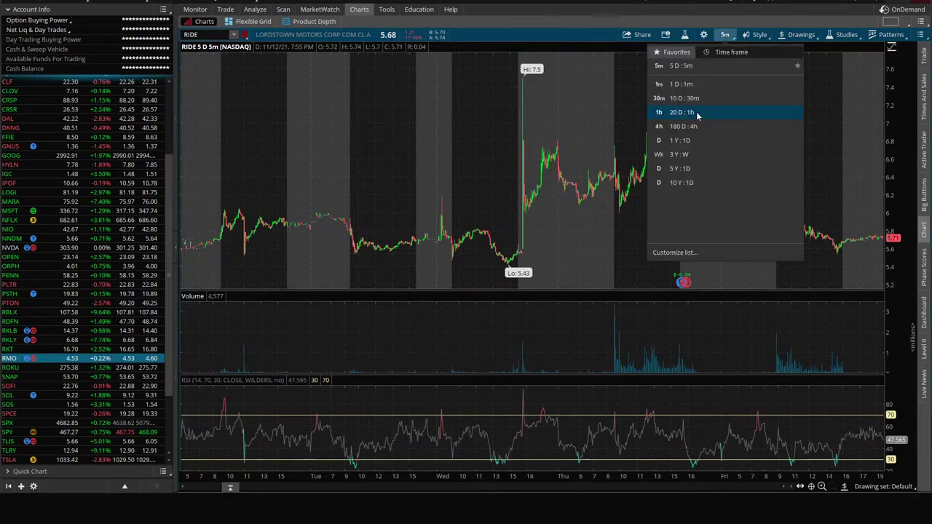
pyautogui.click(697, 114)
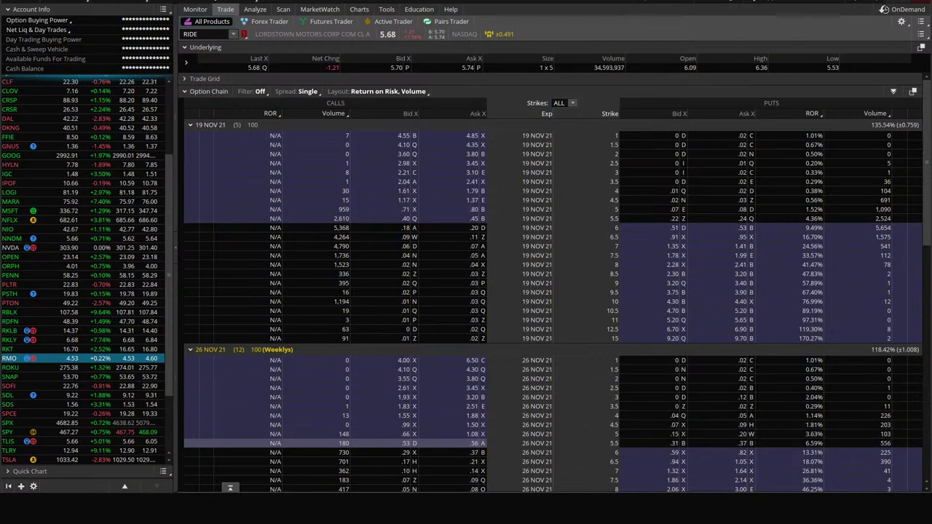
# Step: Return from the option chain to the charts and load the BRPM chart
pyautogui.moveTo(368, 17)
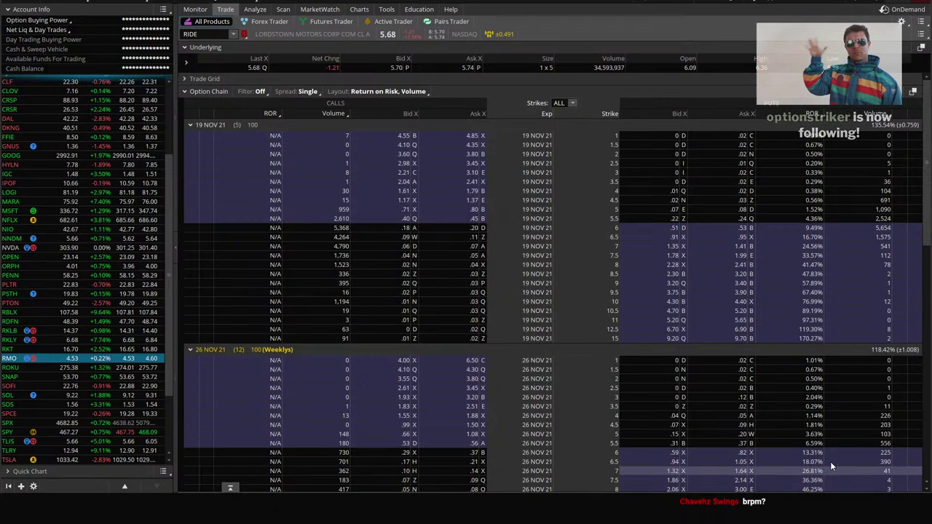
pyautogui.click(359, 8)
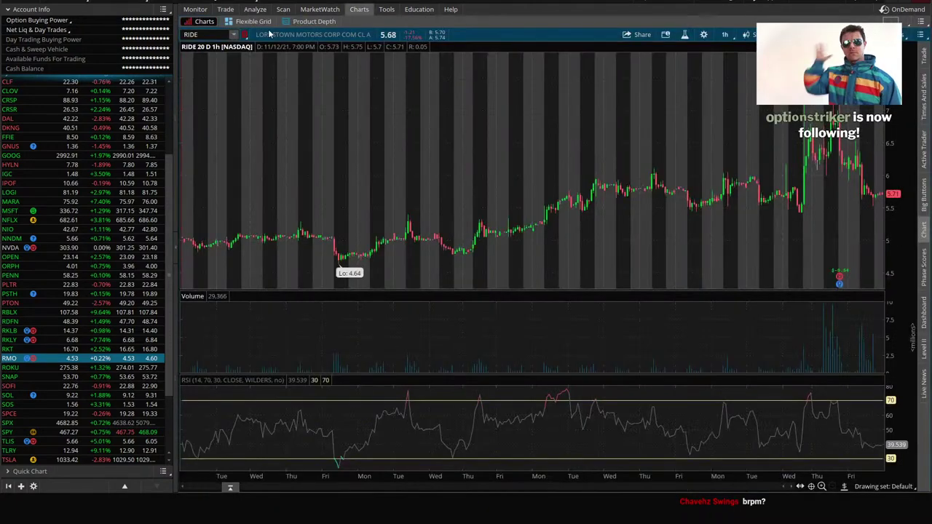
pyautogui.write('BRPM')
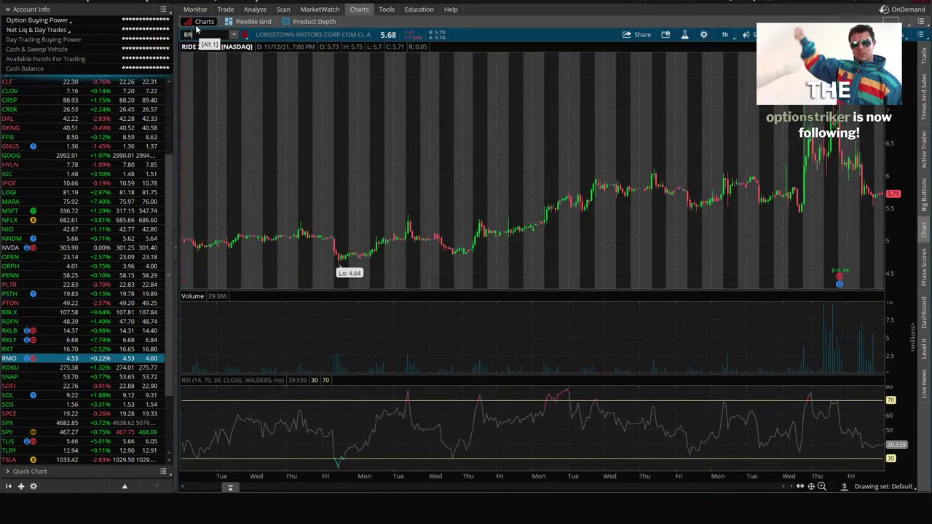
pyautogui.press('Return')
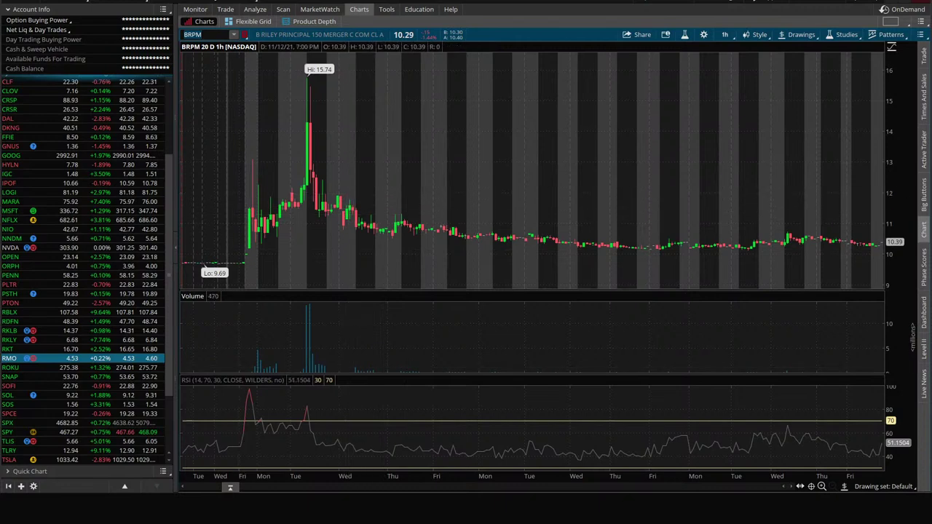
# Step: Switch to Chrome and review the November 15, 2021 earnings calendar image and surrounding messages in Discord's earnings-plays channel
pyautogui.moveTo(249, 510)
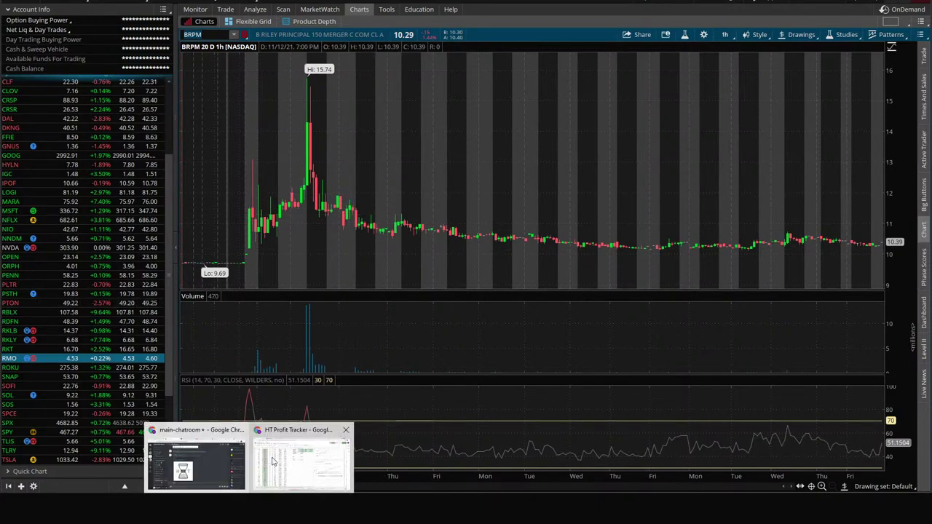
pyautogui.click(273, 460)
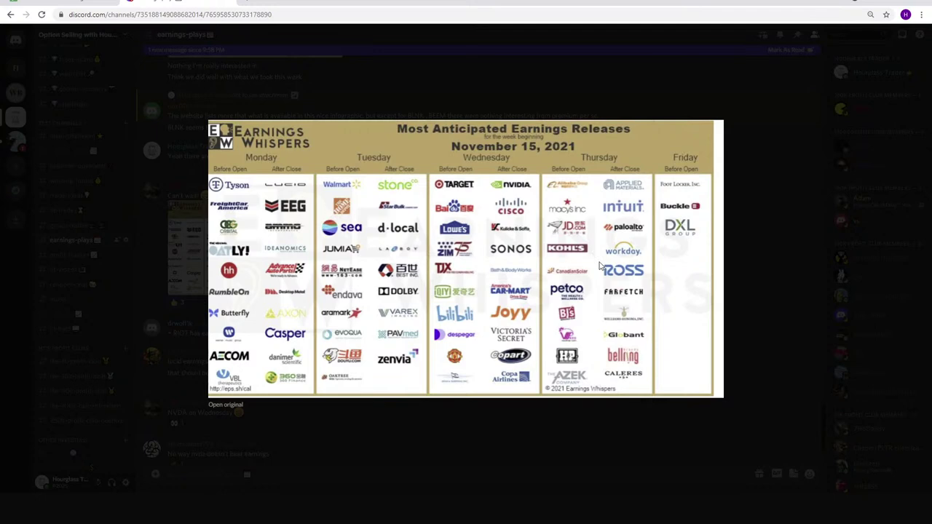
pyautogui.click(169, 269)
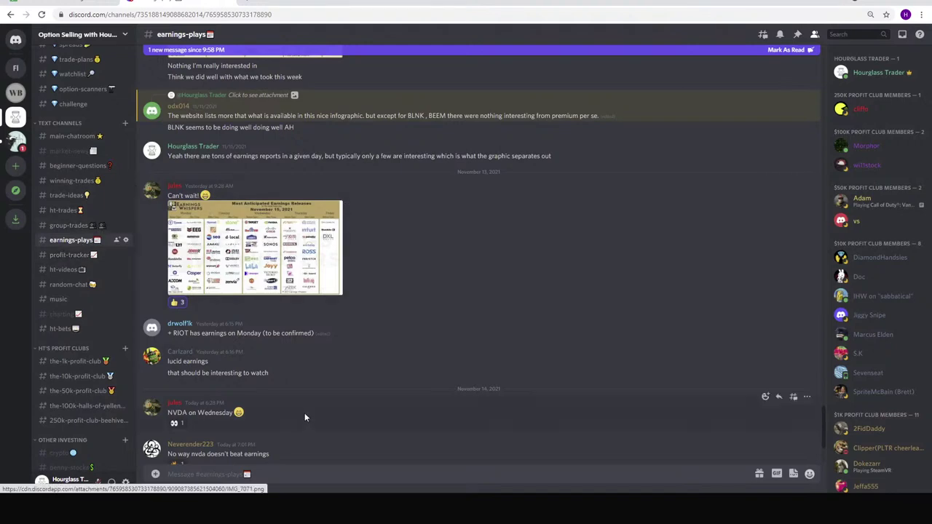
pyautogui.scroll(-3, 321, 320)
pyautogui.scroll(3, 321, 318)
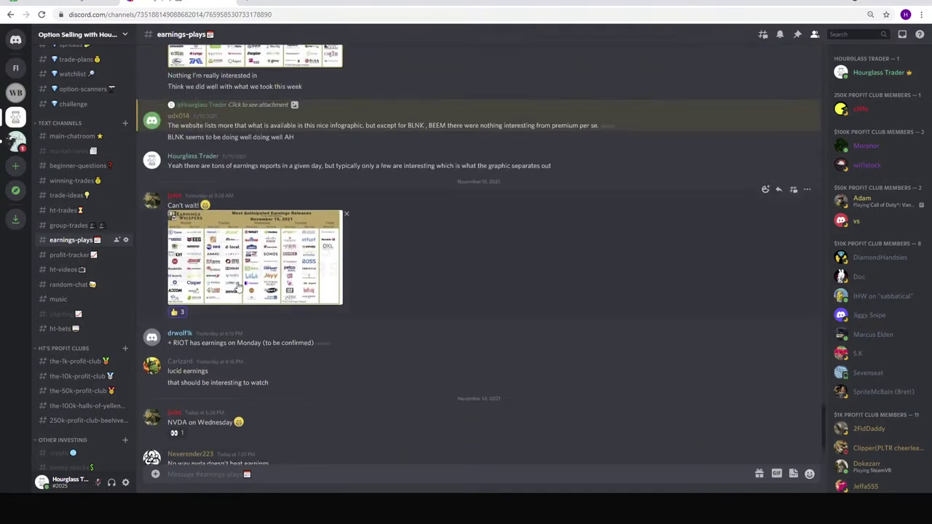
pyautogui.click(245, 269)
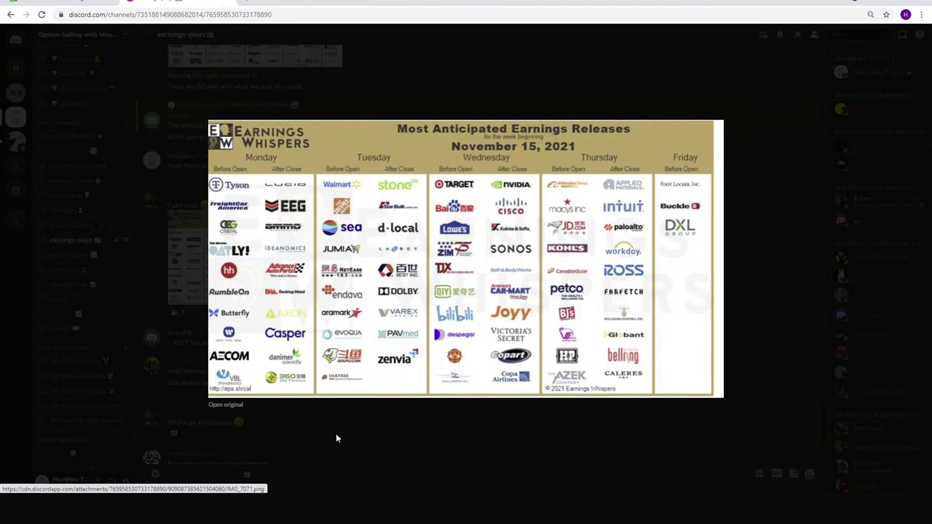
# Step: Switch to the HT Profit Tracker spreadsheet and review the week of 11/14 positions on the 2021 Weekly Tracker sheet
pyautogui.click(63, 2)
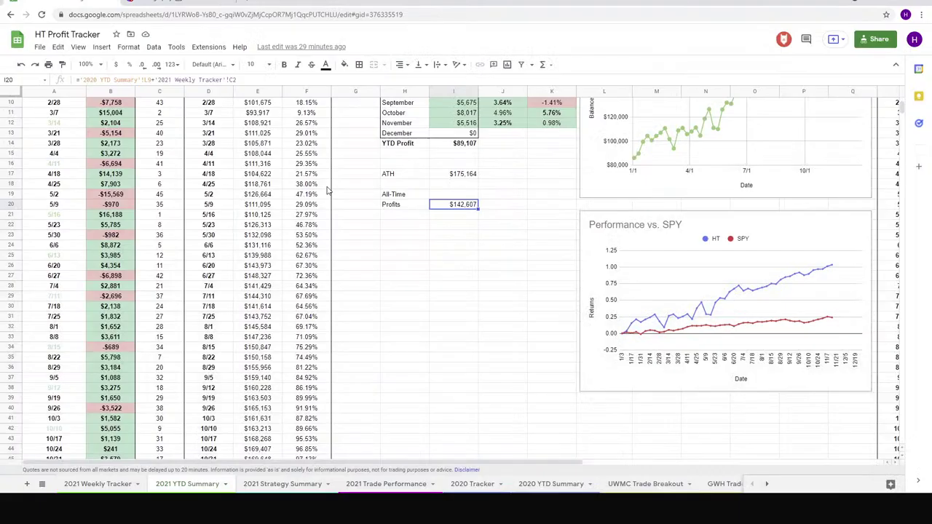
pyautogui.click(97, 484)
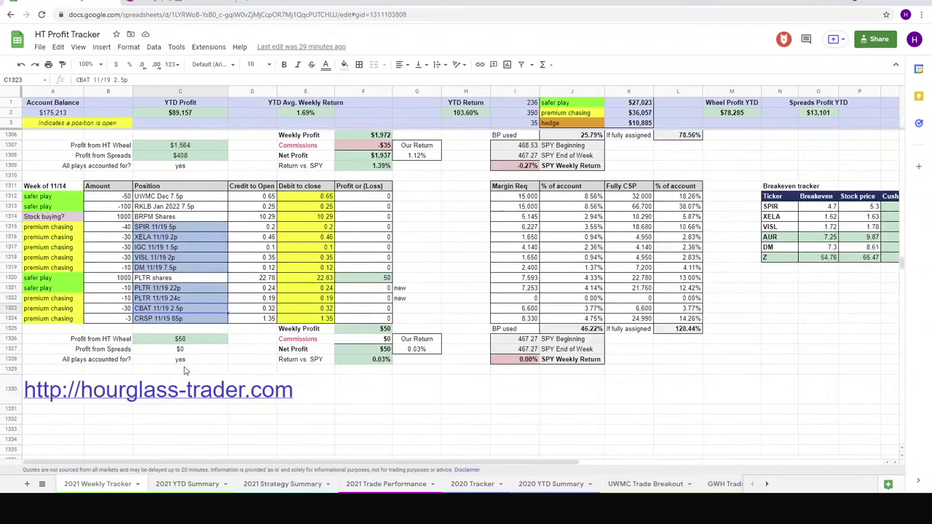
pyautogui.click(451, 401)
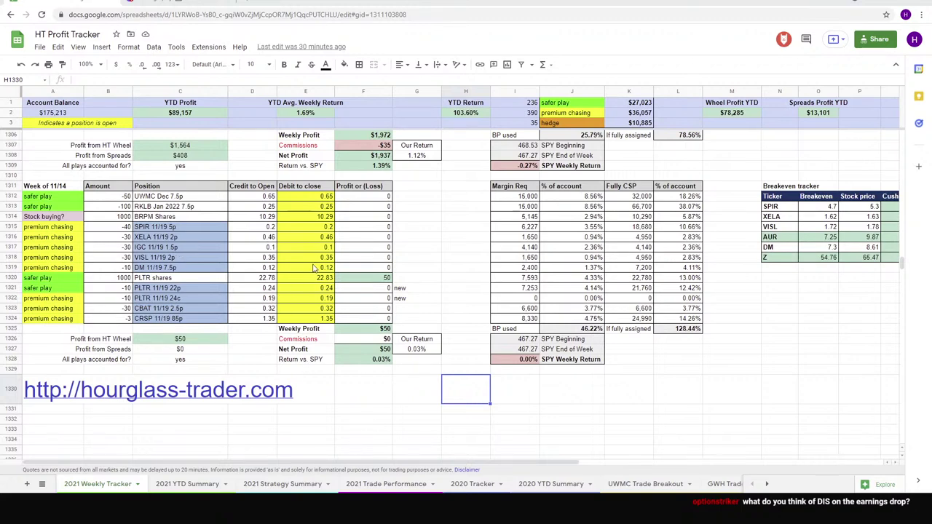
pyautogui.scroll(2, 291, 260)
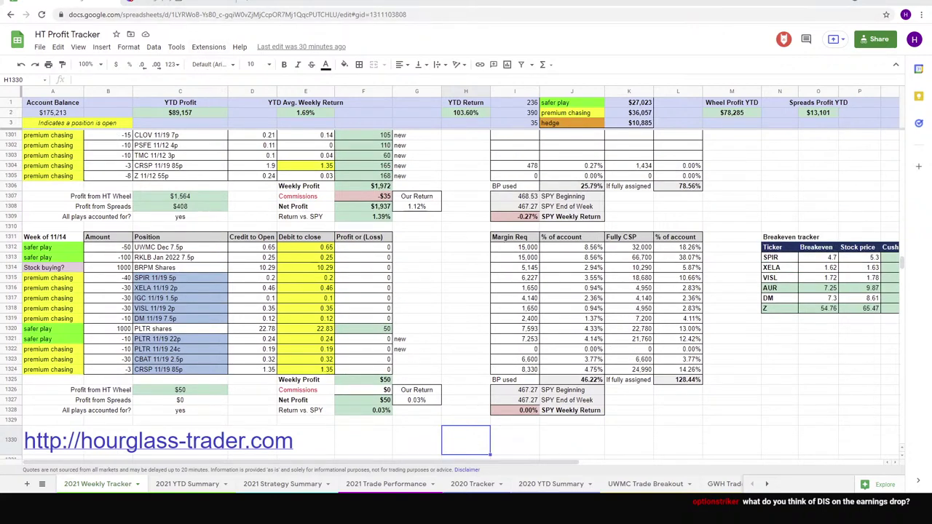
# Step: Return to Discord, close the enlarged earnings calendar, and search the server for 166 from the premium-chat channel
pyautogui.click(188, 3)
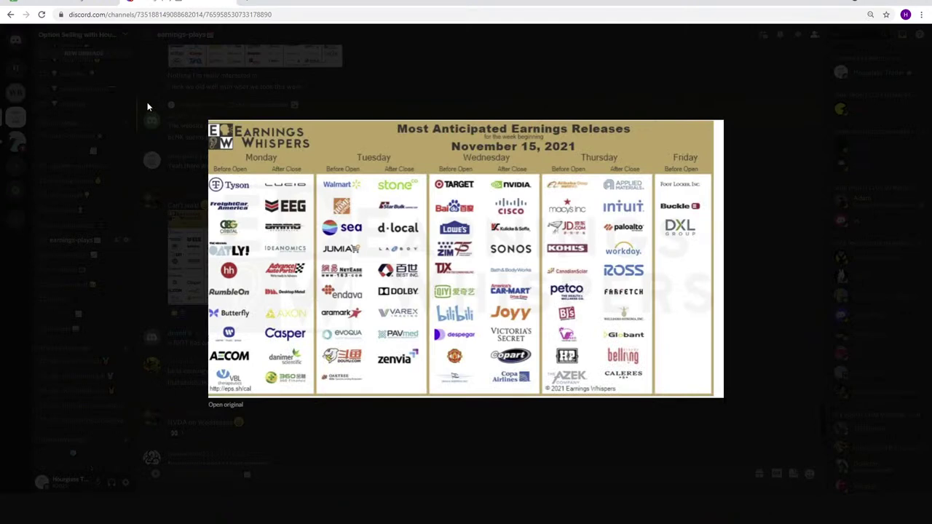
pyautogui.click(110, 149)
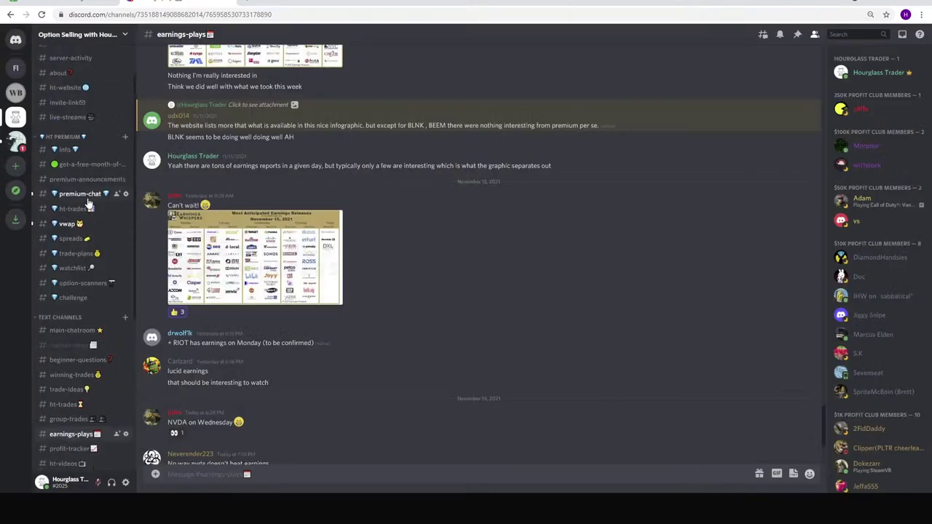
pyautogui.click(87, 200)
pyautogui.click(848, 34)
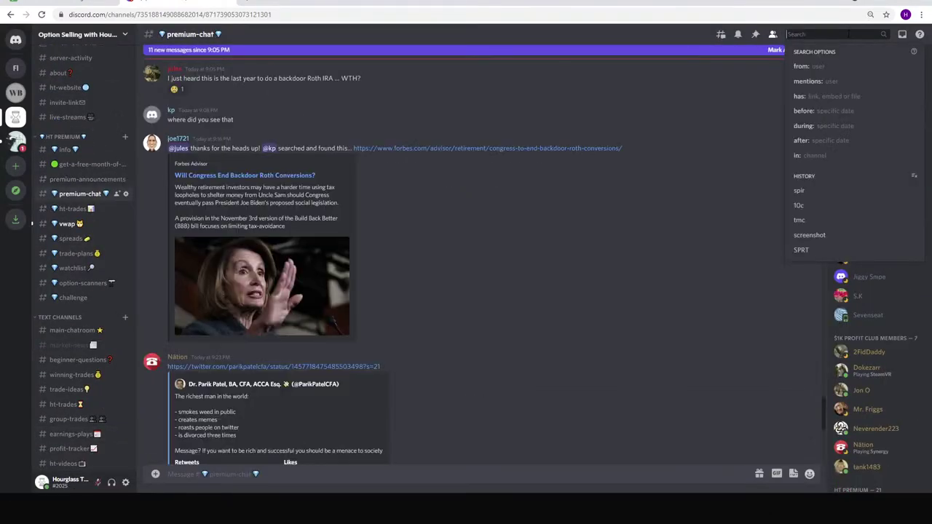
pyautogui.write('166')
pyautogui.press('Return')
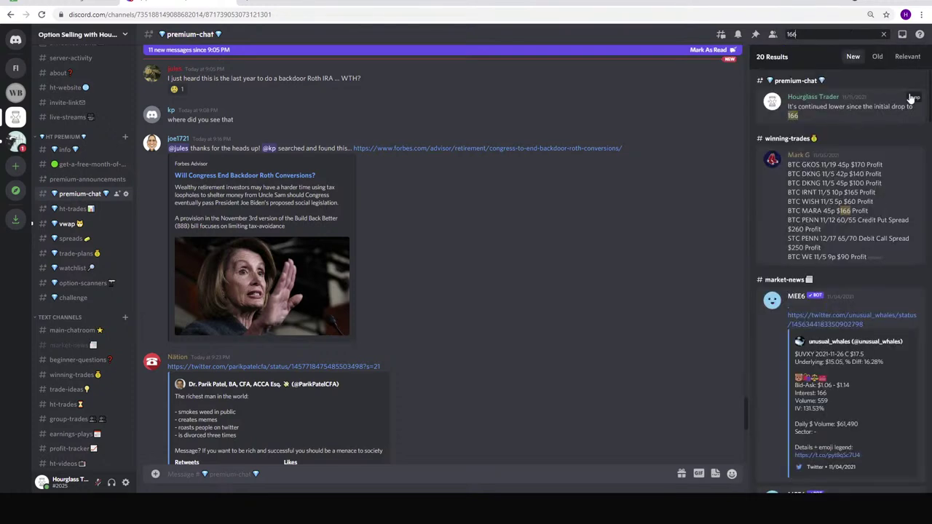
# Step: Jump to the premium-chat message about the initial drop to 166, then read the surrounding messages and remaining search results
pyautogui.click(913, 98)
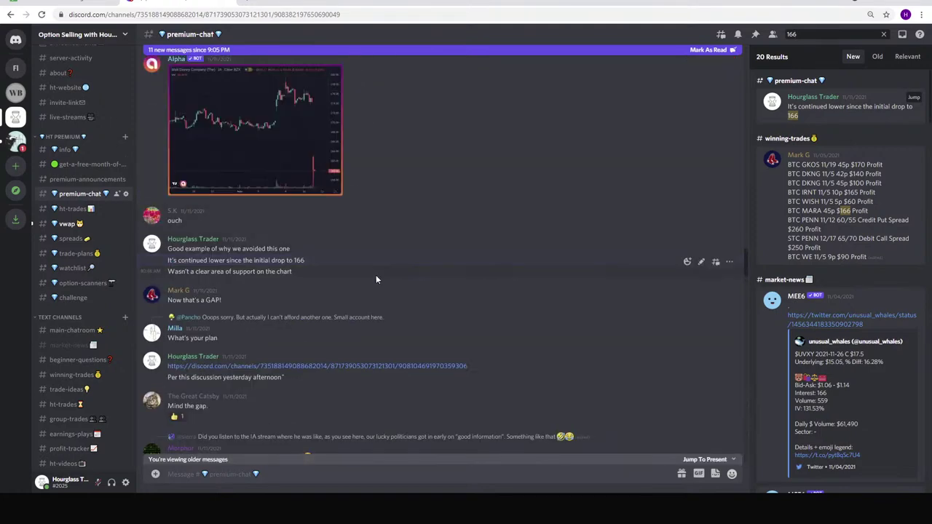
pyautogui.scroll(5, 375, 274)
pyautogui.scroll(-8, 842, 201)
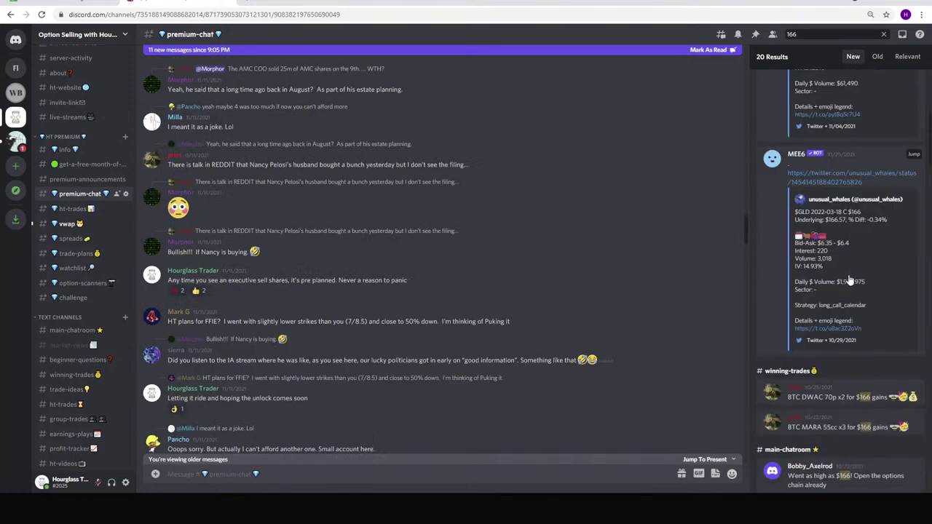
pyautogui.scroll(-3, 848, 281)
# Step: Search the server for 164 and jump to the premium-chat message calling 164 no man's land
pyautogui.click(792, 34)
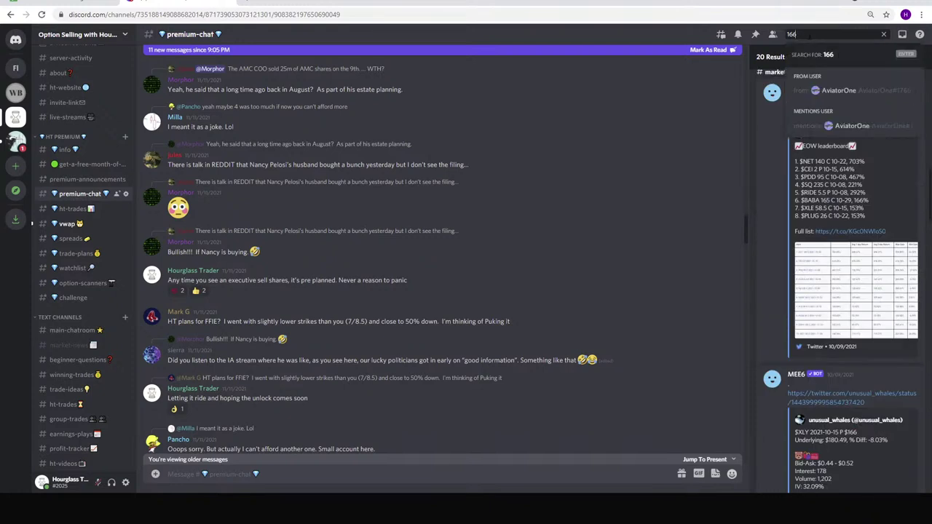
pyautogui.press('BackSpace')
pyautogui.write('4')
pyautogui.press('Return')
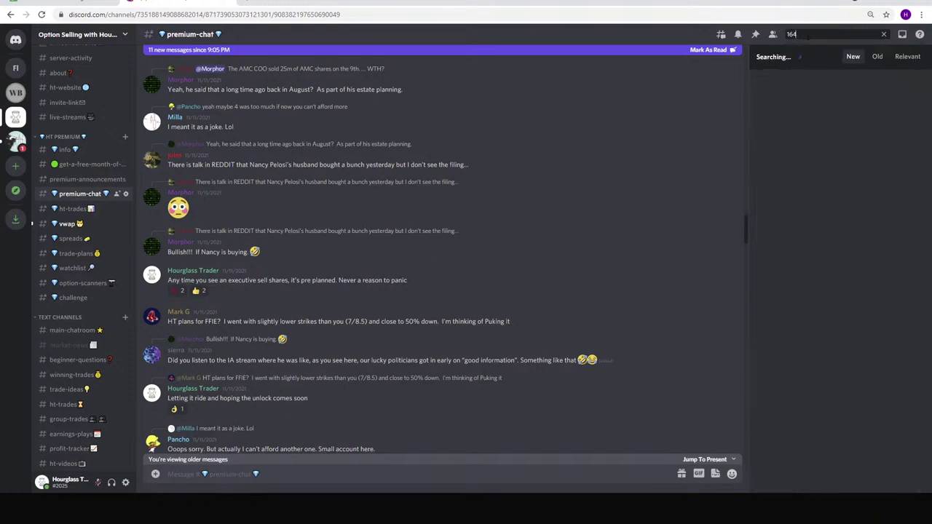
pyautogui.click(909, 317)
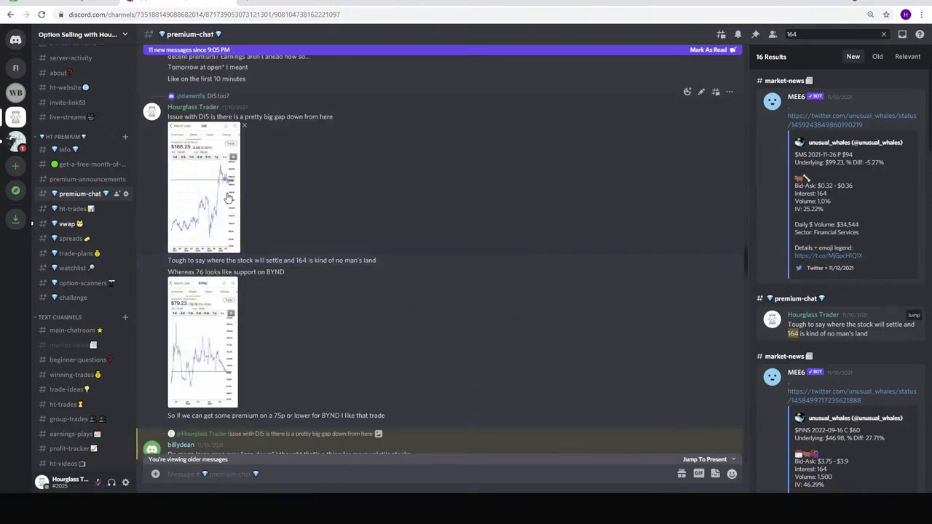
# Step: Read the DIS and BYND discussion around the found message and enlarge the attached DIS chart image
pyautogui.scroll(3, 230, 204)
pyautogui.scroll(2, 233, 204)
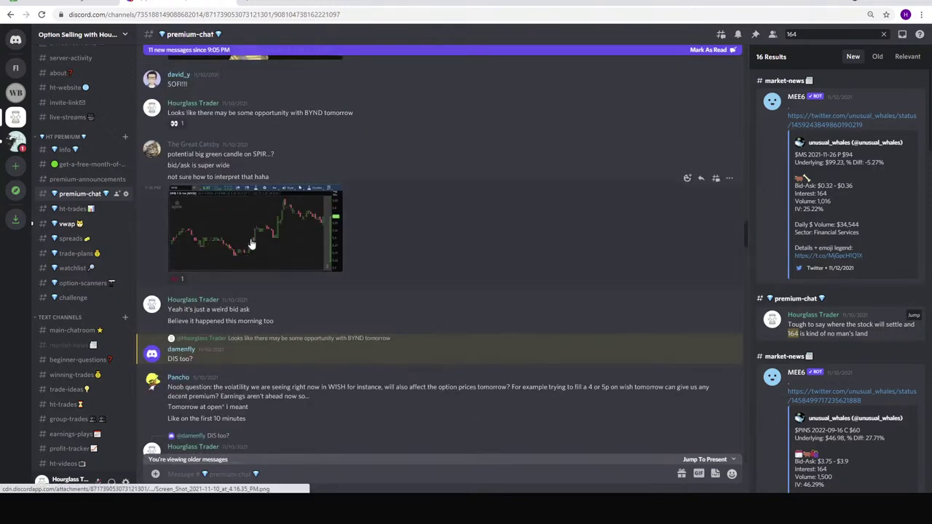
pyautogui.scroll(-3, 251, 248)
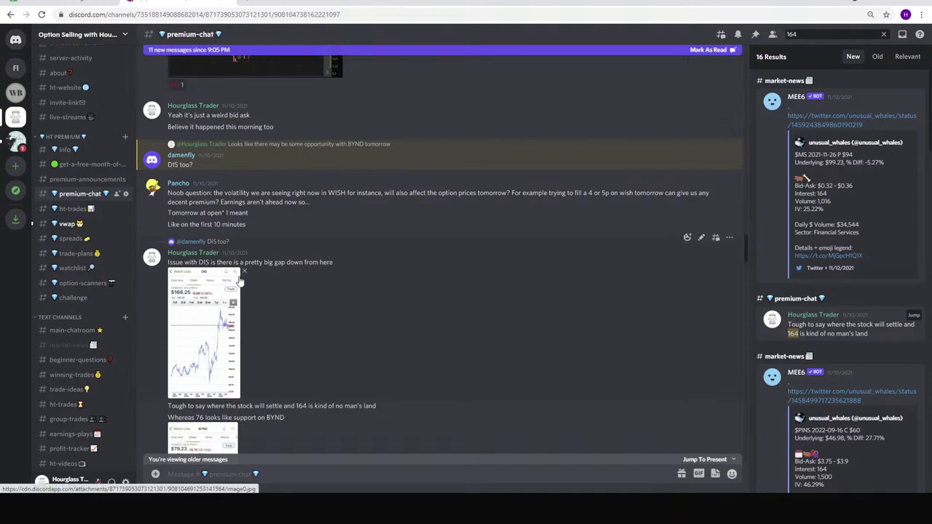
pyautogui.scroll(-2, 251, 336)
pyautogui.click(211, 227)
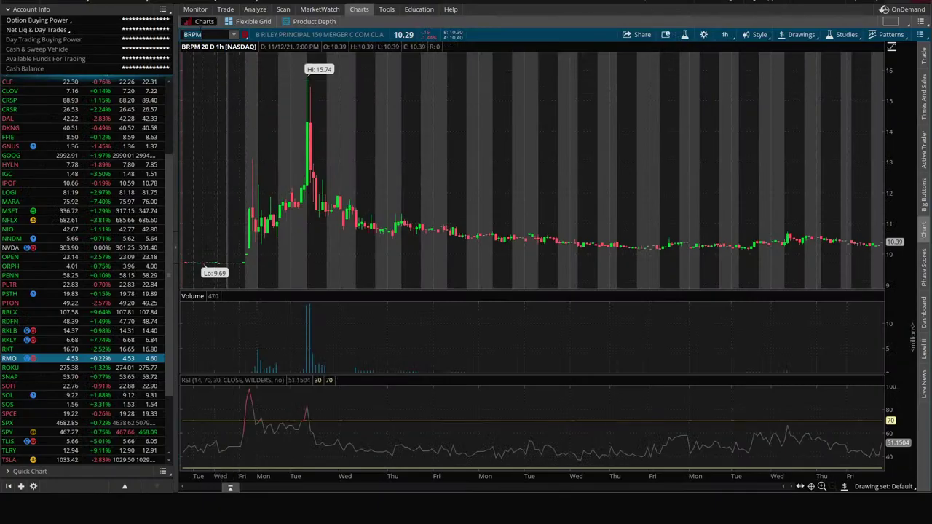
# Step: Switch back to thinkorswim, load the BYND chart, and set it to the three-year weekly time frame
pyautogui.click(202, 33)
pyautogui.write('BYND')
pyautogui.press('Return')
pyautogui.click(687, 35)
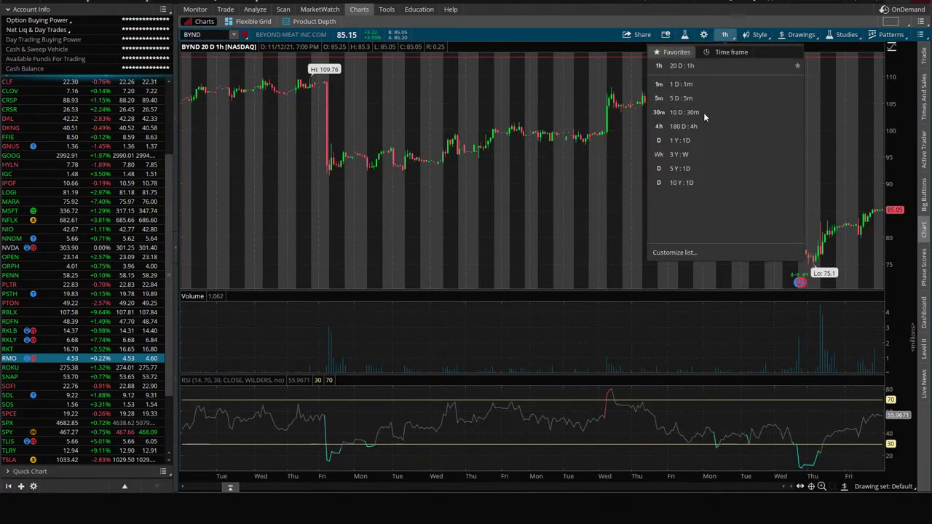
pyautogui.click(682, 150)
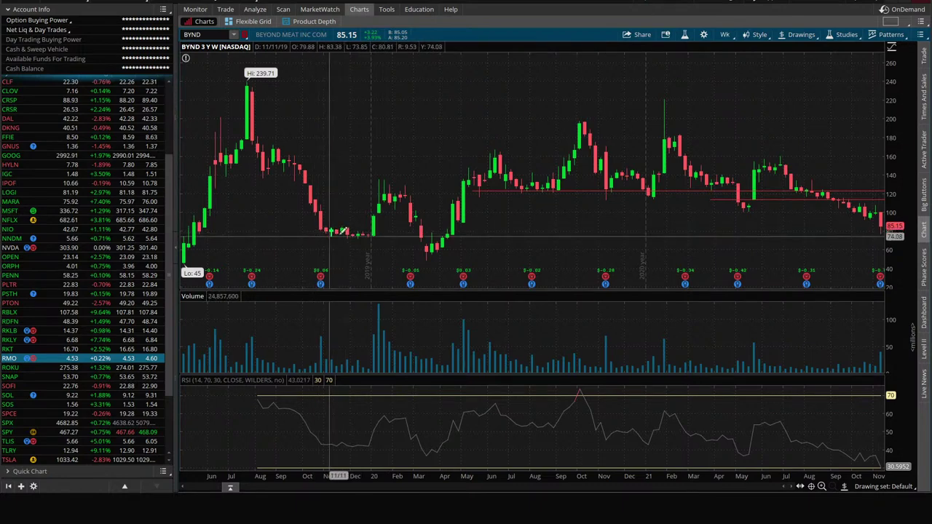
# Step: Load the DIS chart in the three-year weekly time frame and examine its price levels around the earnings drop
pyautogui.click(195, 34)
pyautogui.write('D')
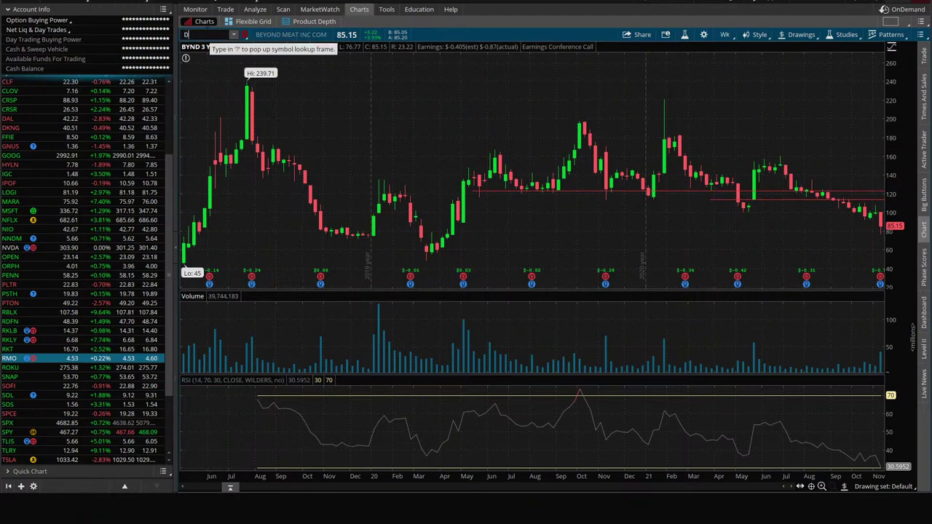
pyautogui.write('IS')
pyautogui.press('Return')
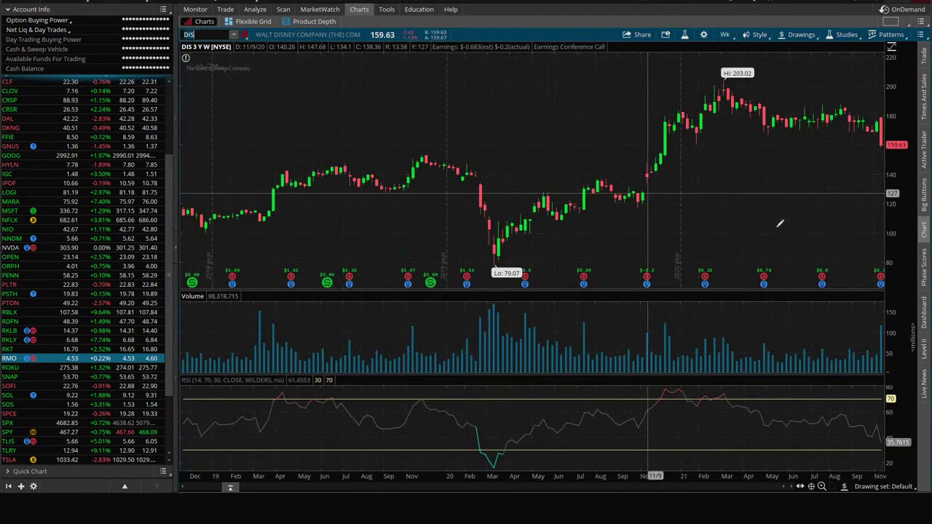
pyautogui.moveTo(248, 510)
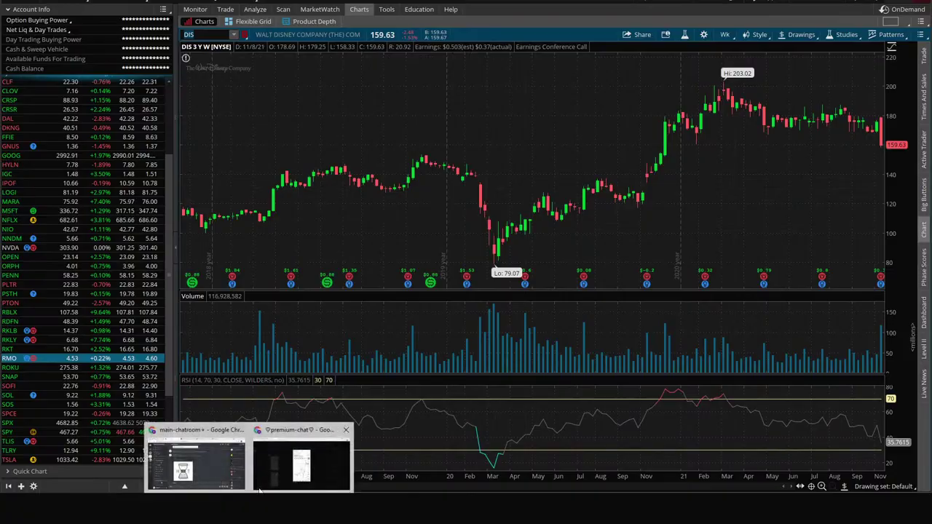
# Step: Switch back to the premium-chat in Discord, reread the DIS messages, and enlarge the attached DIS chart image again
pyautogui.click(304, 457)
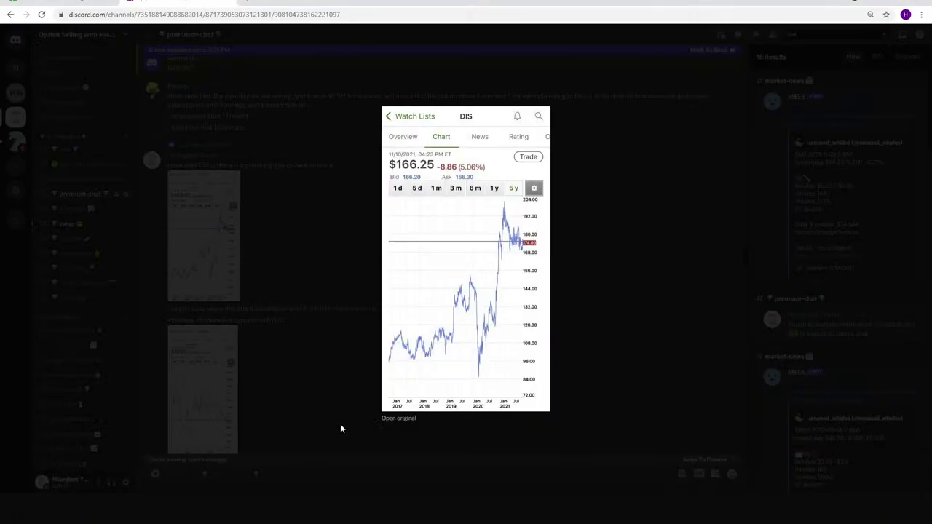
pyautogui.click(336, 264)
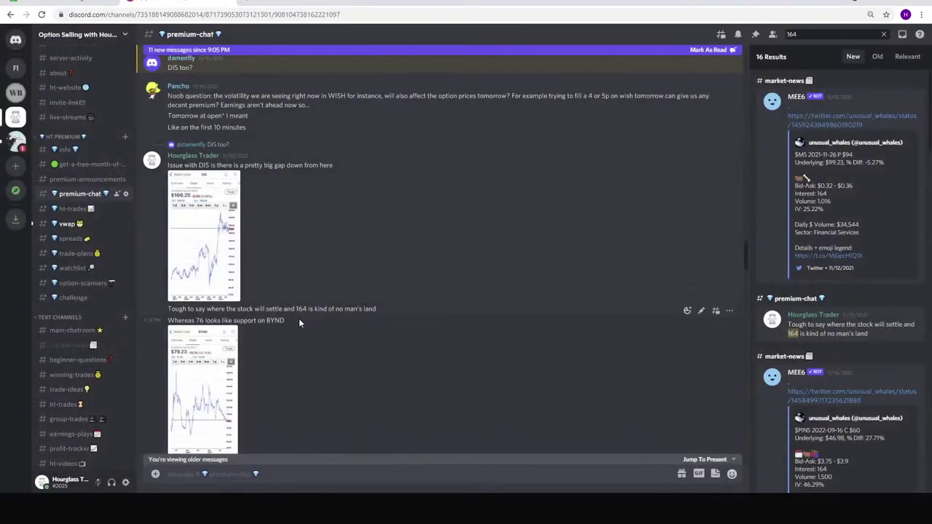
pyautogui.click(205, 248)
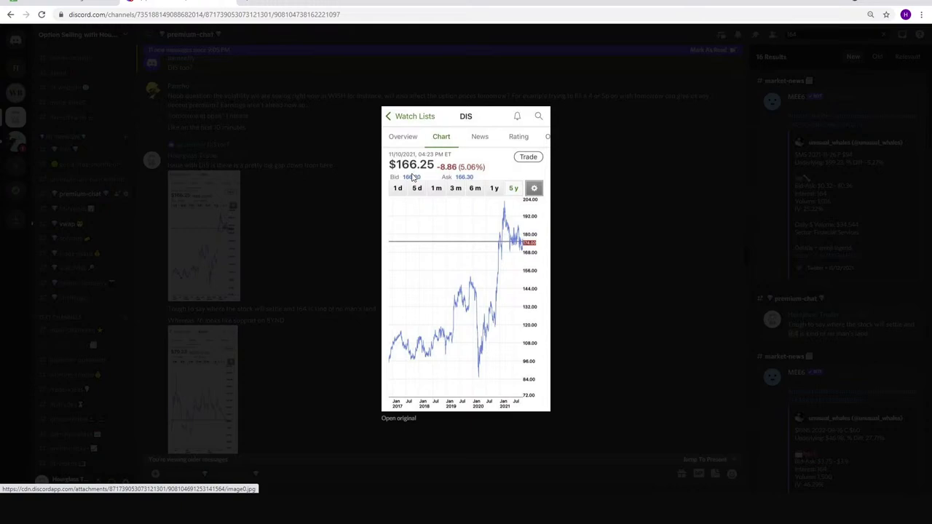
# Step: Switch to thinkorswim and compare the DIS chart on the 10-day 30-minute, 180-day 4-hour, and one-year daily time frames
pyautogui.hotkey('alt', 'Tab')
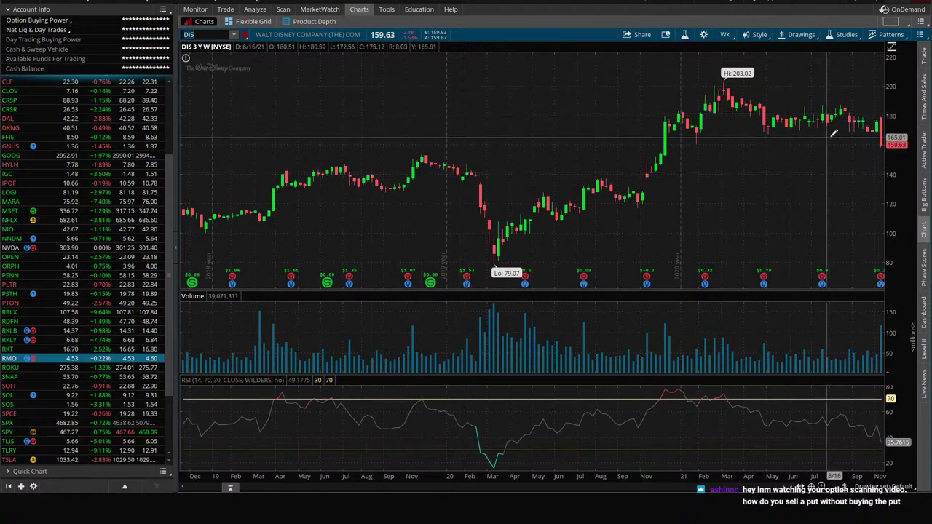
pyautogui.click(724, 34)
pyautogui.click(701, 113)
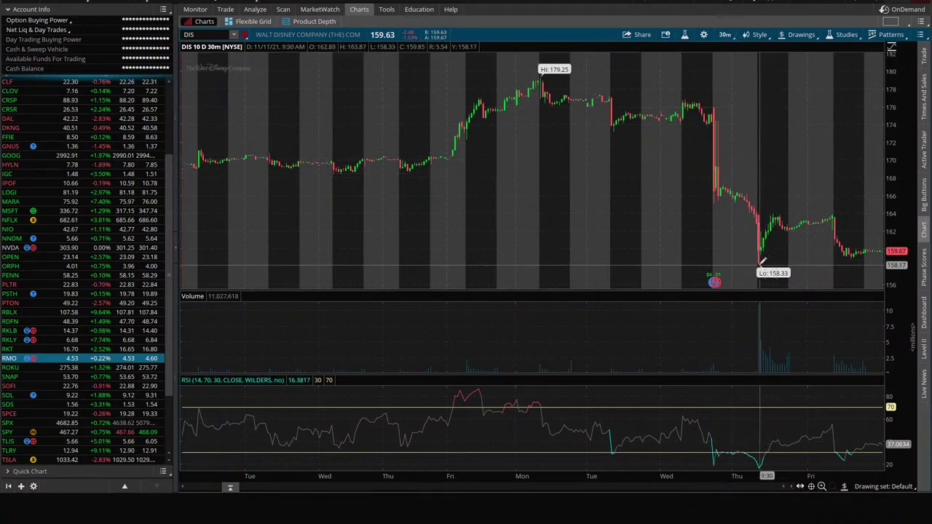
pyautogui.click(724, 35)
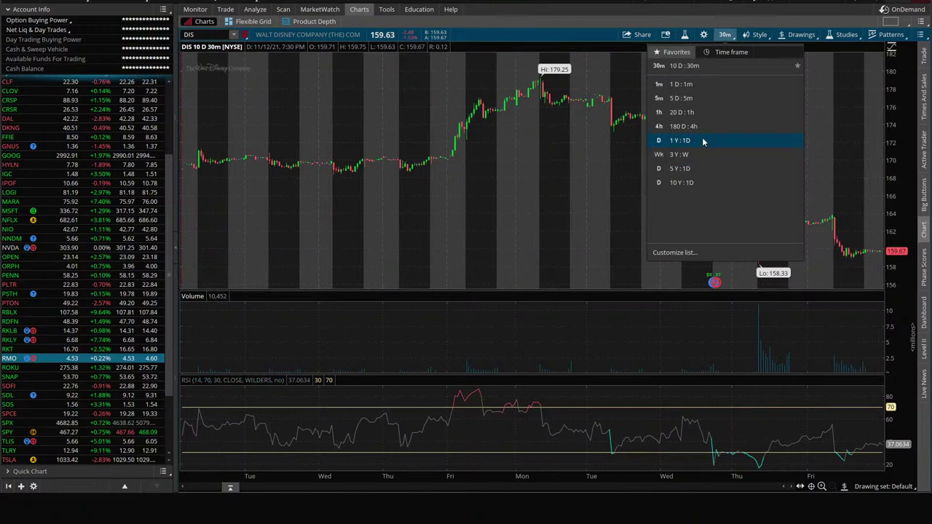
pyautogui.click(701, 127)
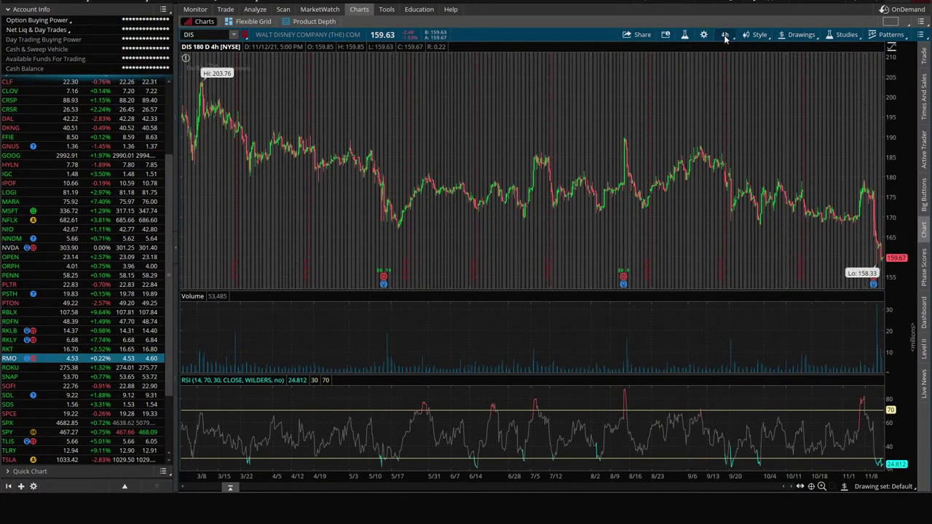
pyautogui.click(725, 35)
pyautogui.click(701, 143)
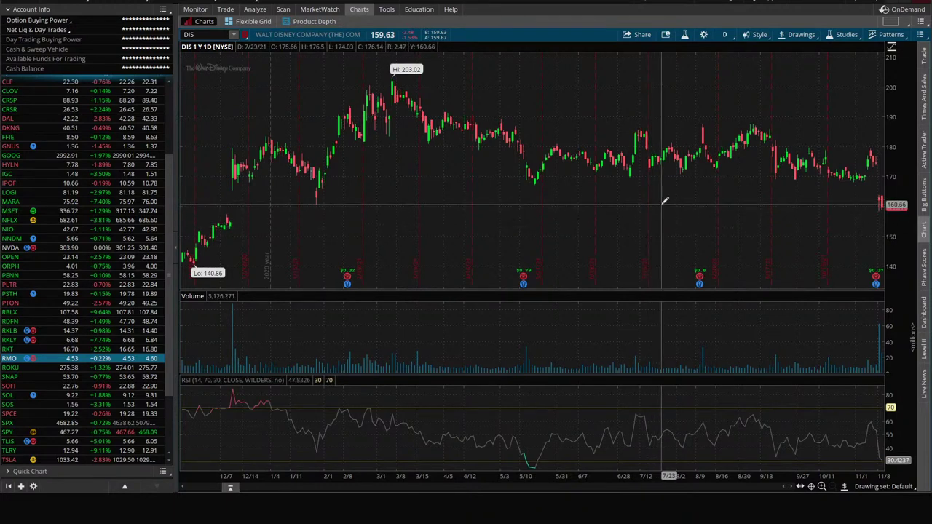
# Step: Return the DIS chart to the three-year weekly time frame and review the 19 NOV 21 DIS option chain
pyautogui.click(725, 35)
pyautogui.click(693, 154)
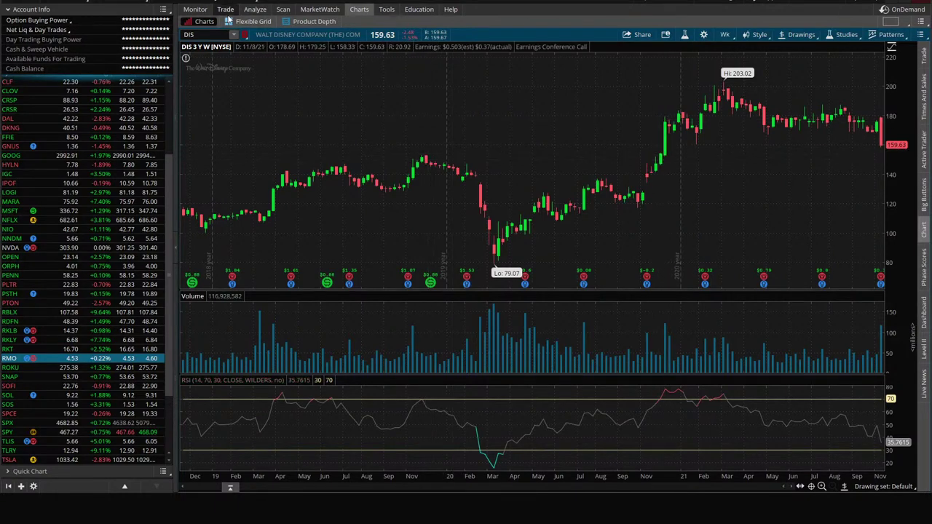
pyautogui.click(225, 9)
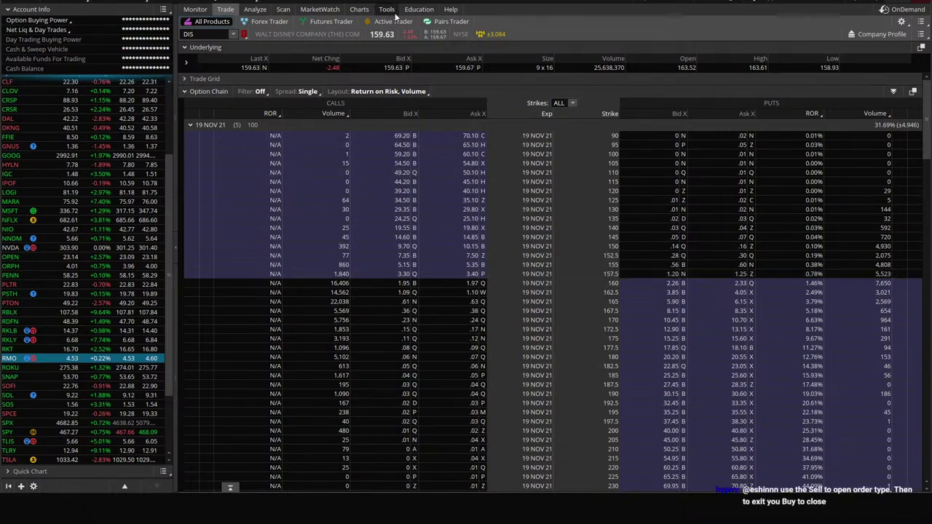
pyautogui.moveTo(353, 16)
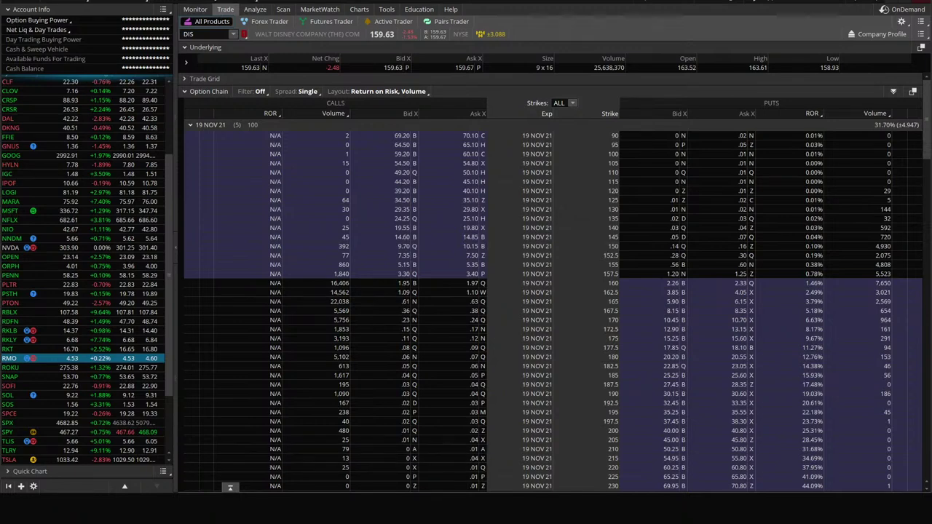
# Step: Switch to Discord, close the enlarged DIS image, and read the latest trade posts in the premium ht-trades channel
pyautogui.moveTo(264, 467)
pyautogui.click(322, 459)
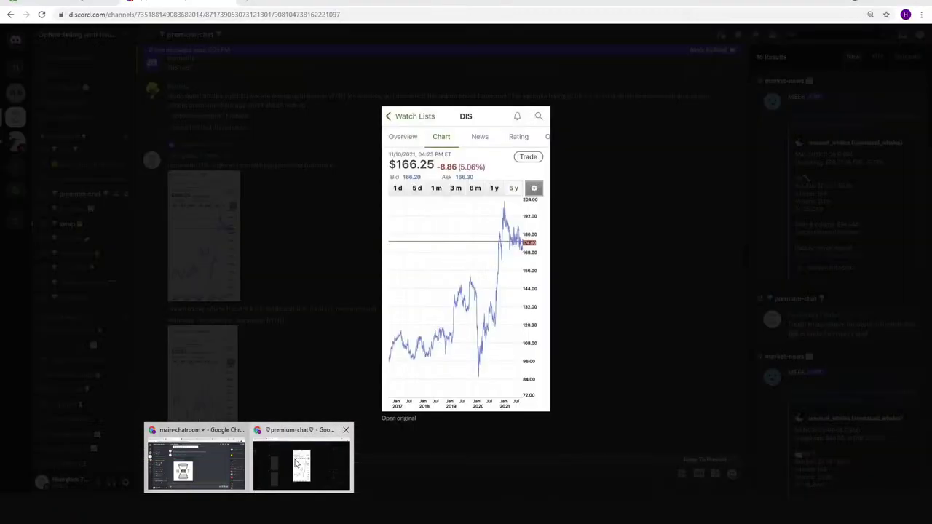
pyautogui.click(180, 3)
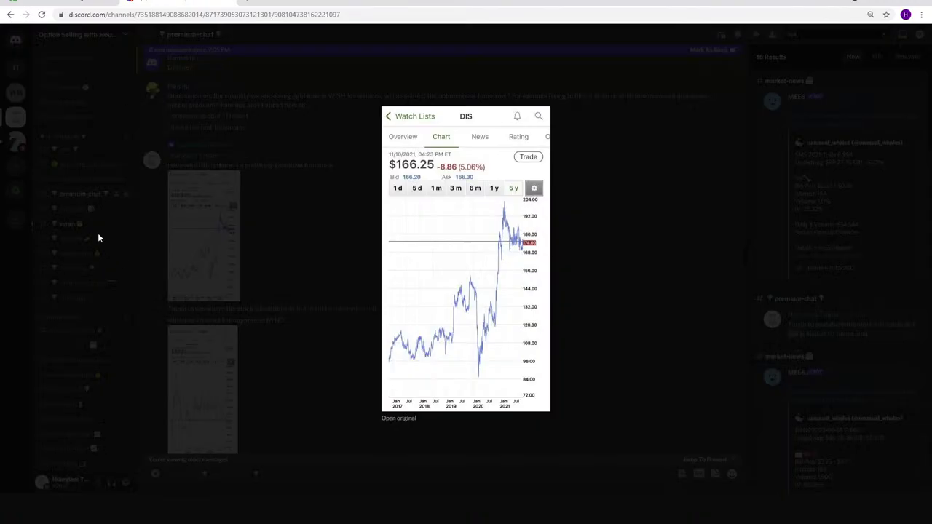
pyautogui.click(110, 209)
pyautogui.click(110, 208)
pyautogui.scroll(5, 300, 334)
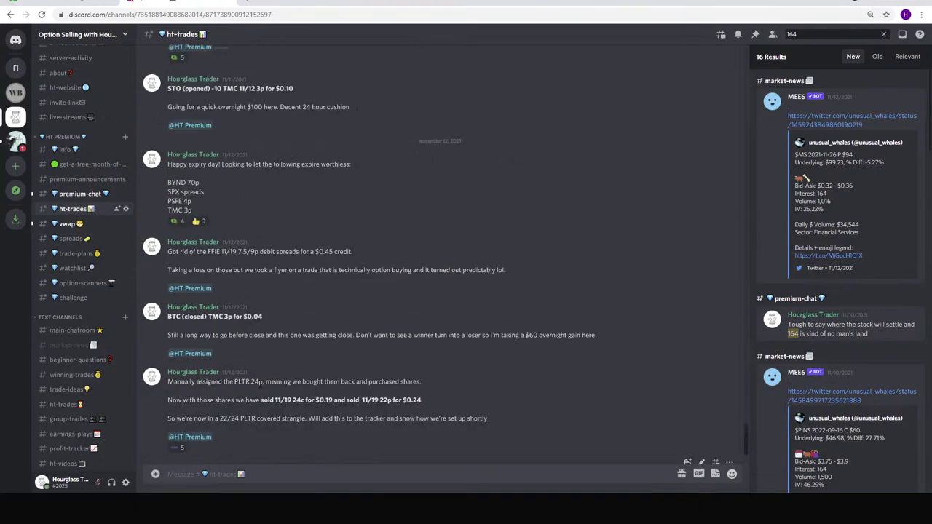
pyautogui.scroll(-5, 250, 352)
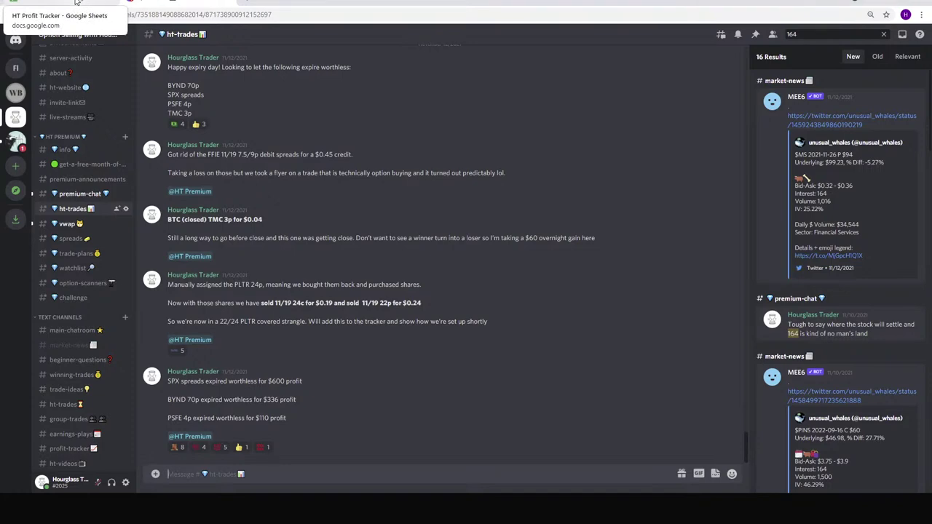
# Step: In the HT Profit Tracker spreadsheet, highlight the 9/26 week's row in the 2021 YTD Summary, and return to the 2021 Weekly Tracker
pyautogui.click(76, 3)
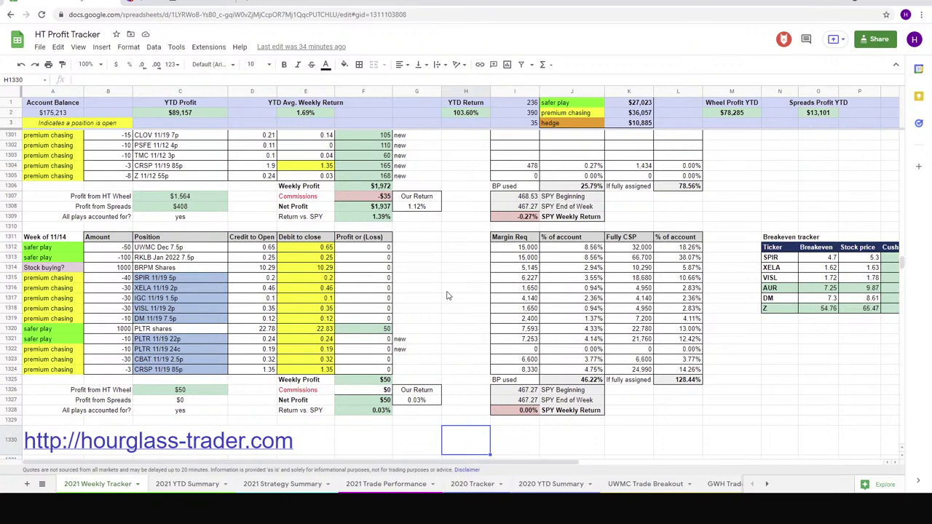
pyautogui.click(203, 486)
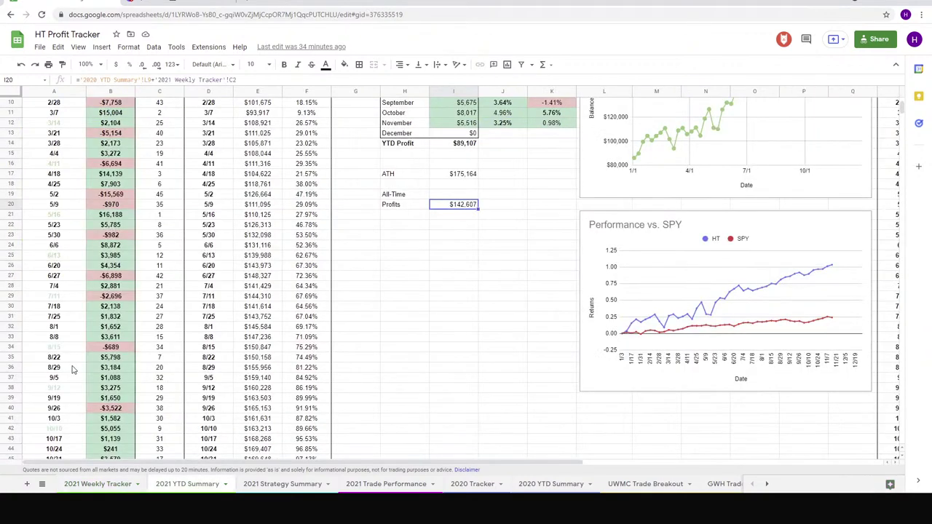
pyautogui.click(72, 367)
pyautogui.scroll(-4, 72, 369)
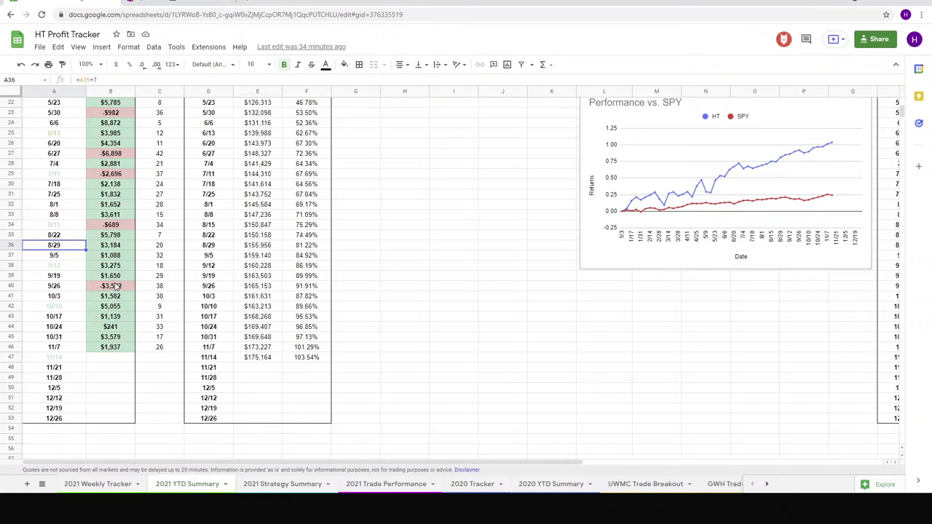
pyautogui.click(105, 287)
pyautogui.click(11, 286)
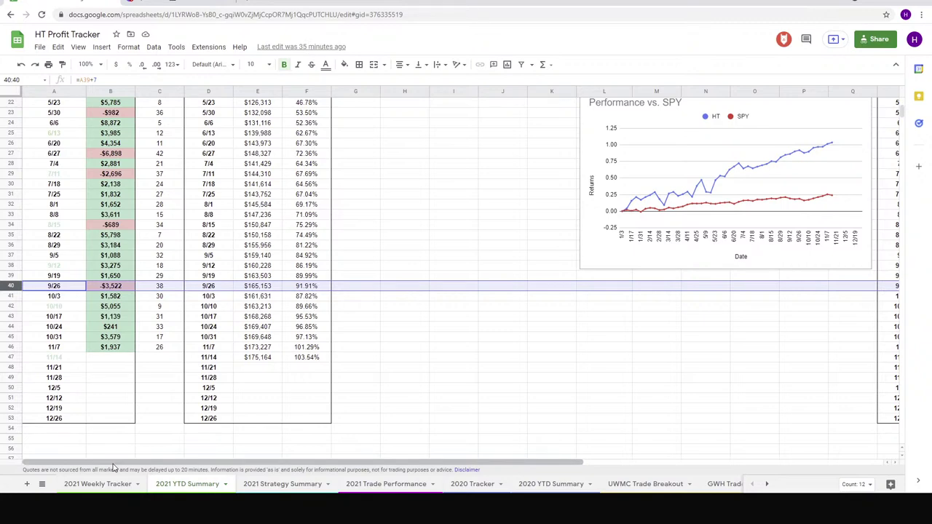
pyautogui.click(98, 484)
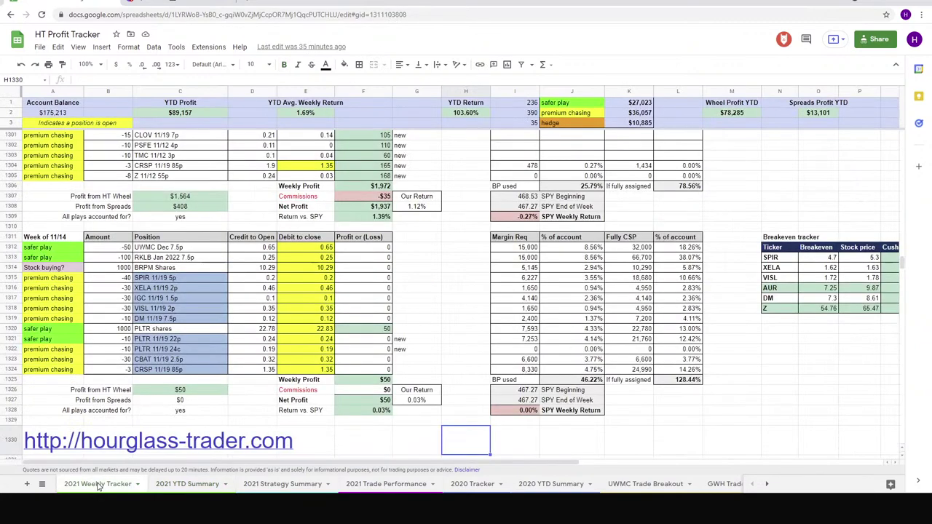